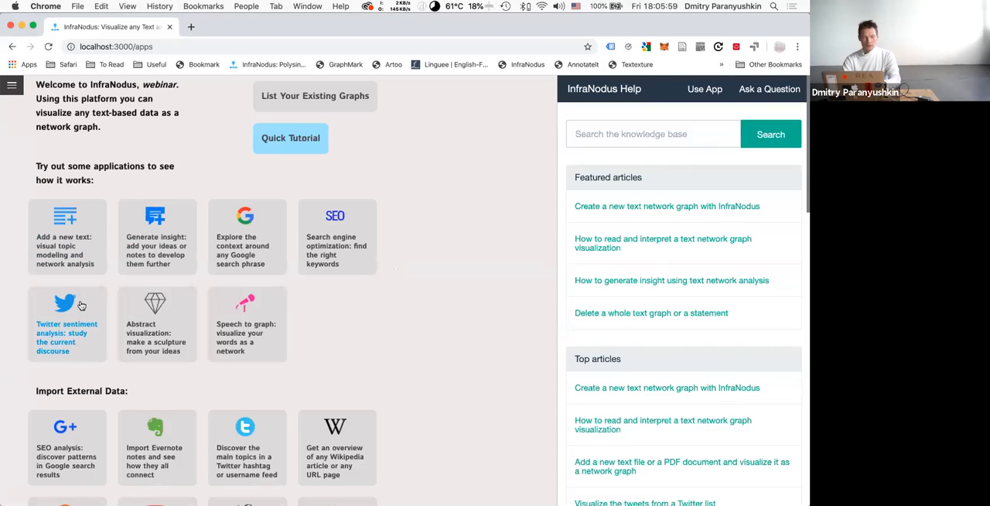
{"action": "scroll", "coordinate": [82, 305], "scroll_direction": "down", "scroll_amount": 2}
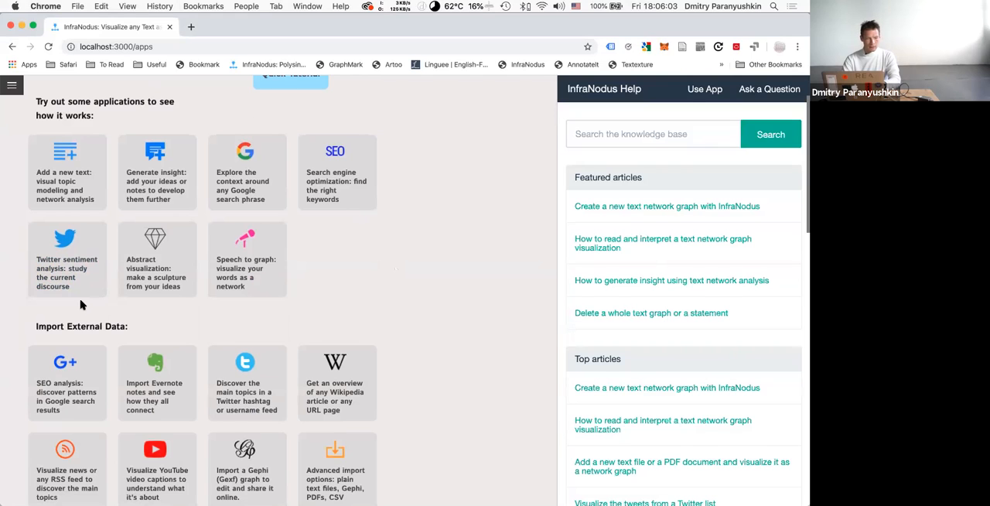
{"action": "scroll", "coordinate": [80, 305], "scroll_direction": "up", "scroll_amount": 1}
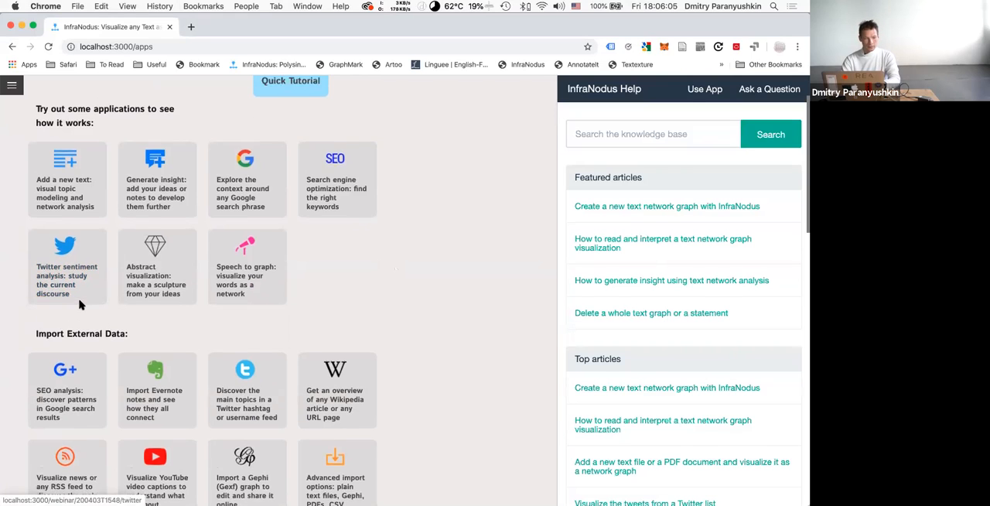
{"action": "scroll", "coordinate": [80, 305], "scroll_direction": "up", "scroll_amount": 3}
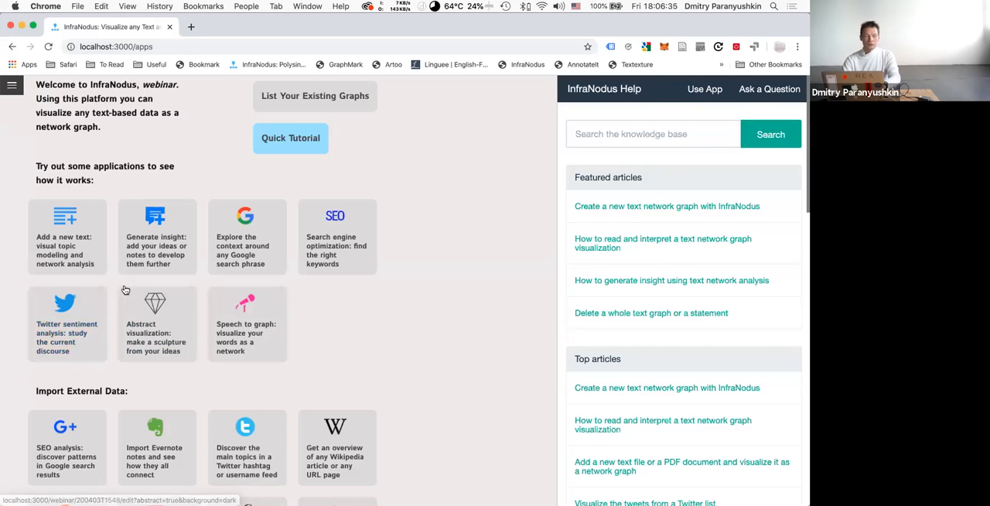
Go to the apps home page through the site navigation.
{"action": "left_click", "coordinate": [11, 86]}
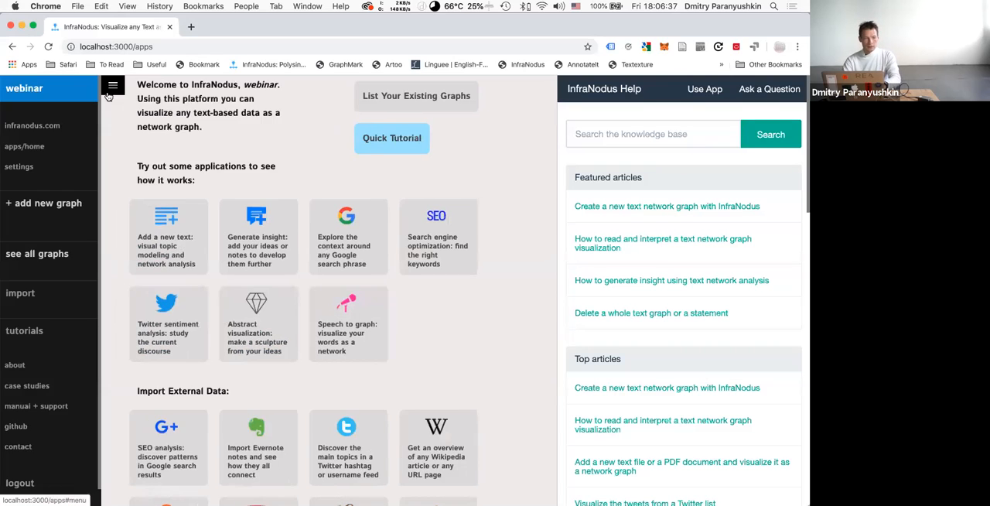
{"action": "left_click", "coordinate": [114, 86]}
{"action": "left_click", "coordinate": [9, 92]}
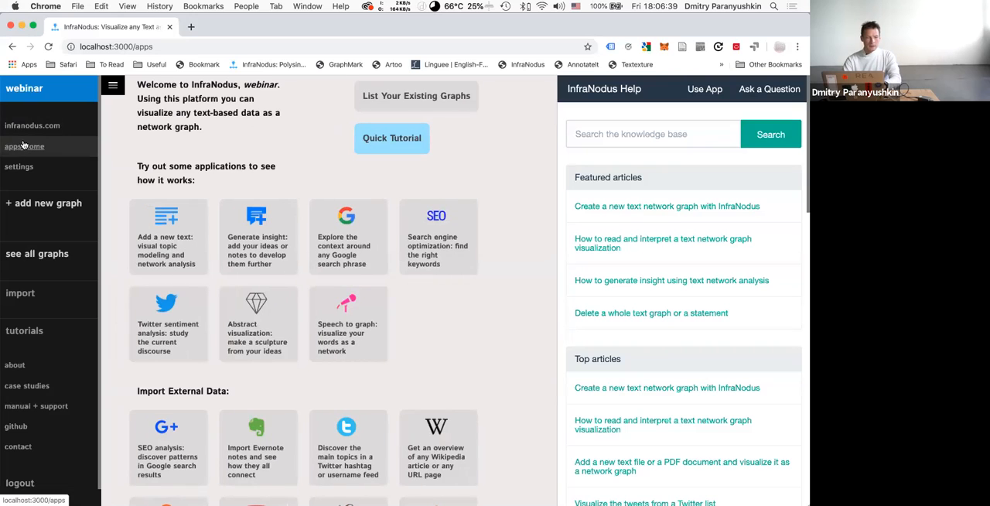
{"action": "left_click", "coordinate": [23, 146]}
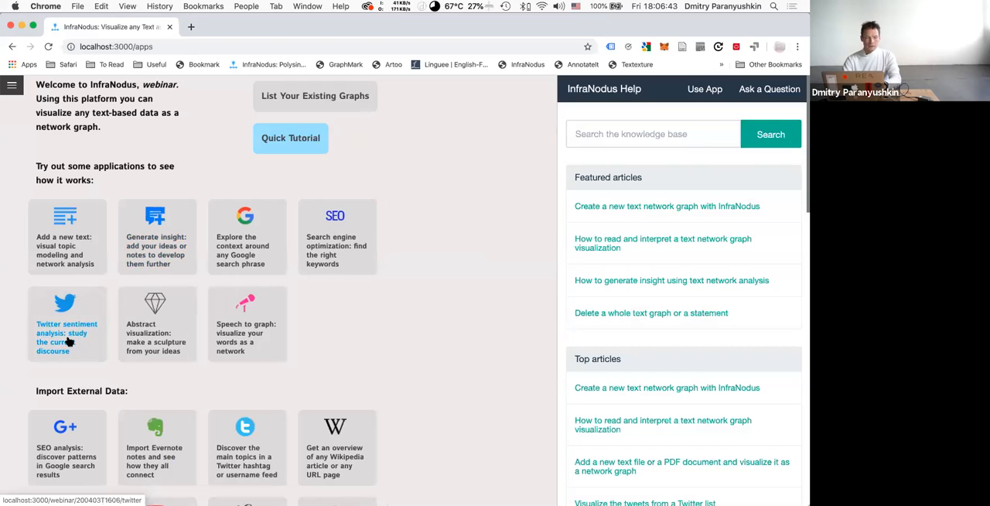
Start a Twitter sentiment analysis and build a graph of the discourse for the search query "coronavirus".
{"action": "left_click", "coordinate": [72, 333]}
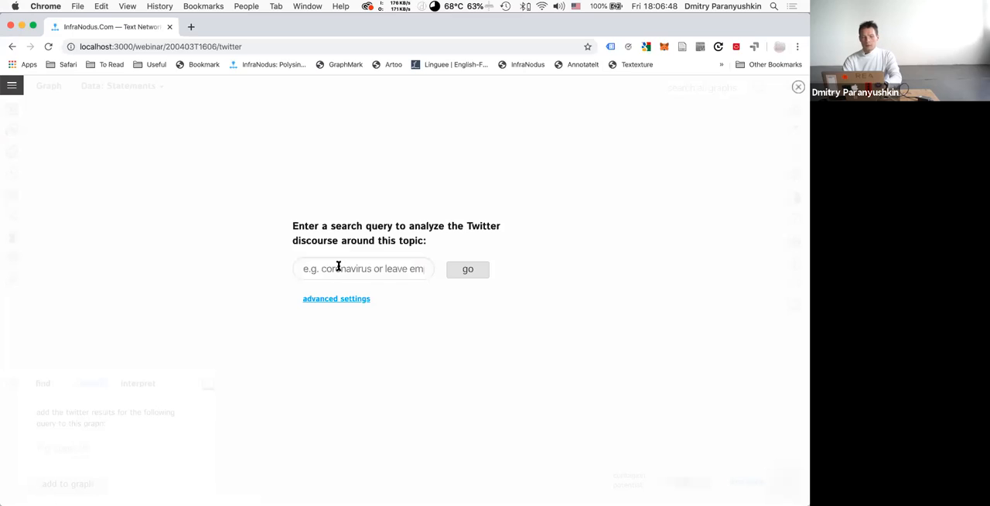
{"action": "left_click", "coordinate": [338, 267]}
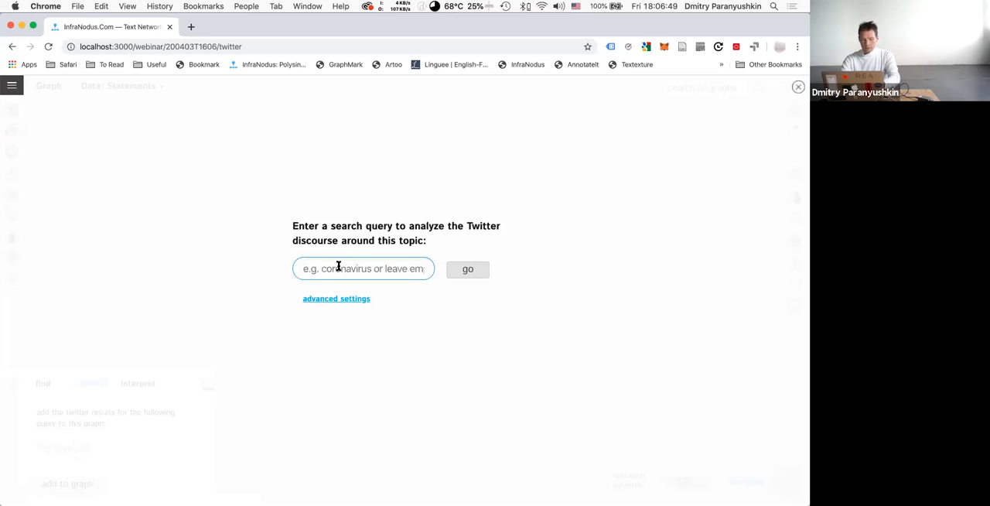
{"action": "type", "text": "corona"}
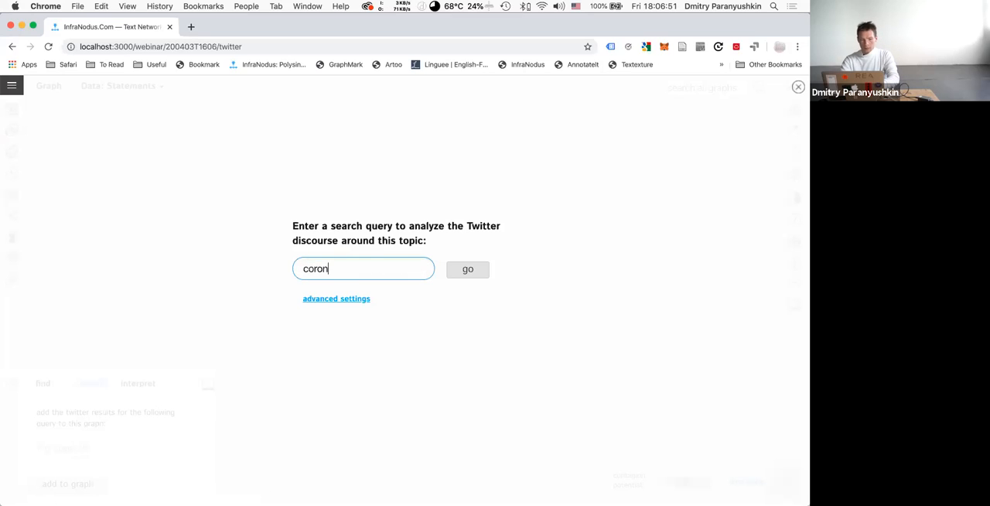
{"action": "type", "text": "virus"}
{"action": "left_click", "coordinate": [468, 270]}
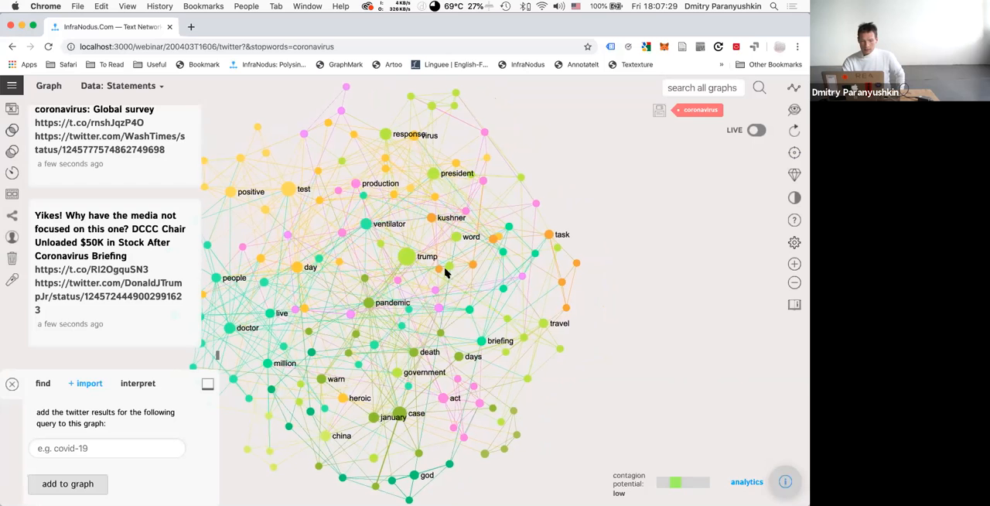
Inspect the connections of the trump node, followed by the most influential elements test and case in the graph analytics.
{"action": "left_click", "coordinate": [409, 258]}
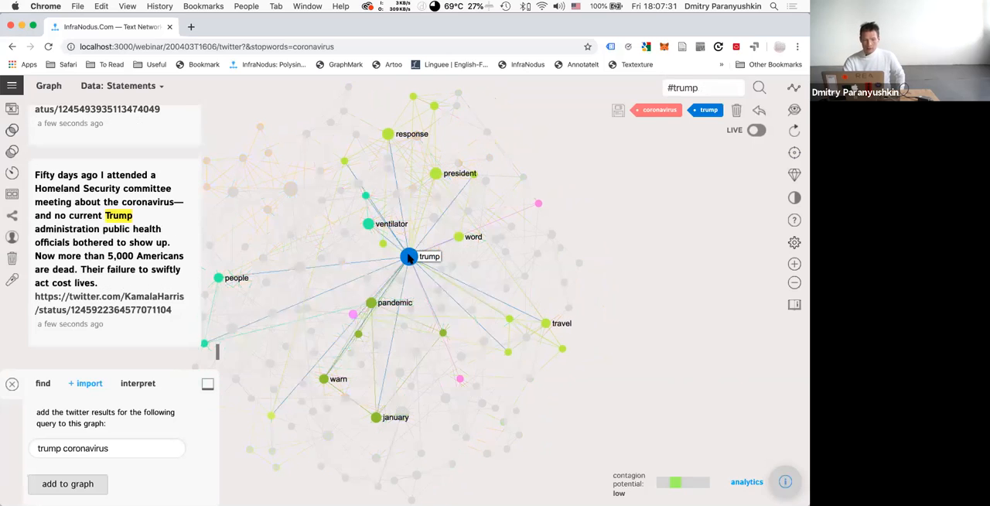
{"action": "left_click", "coordinate": [409, 259]}
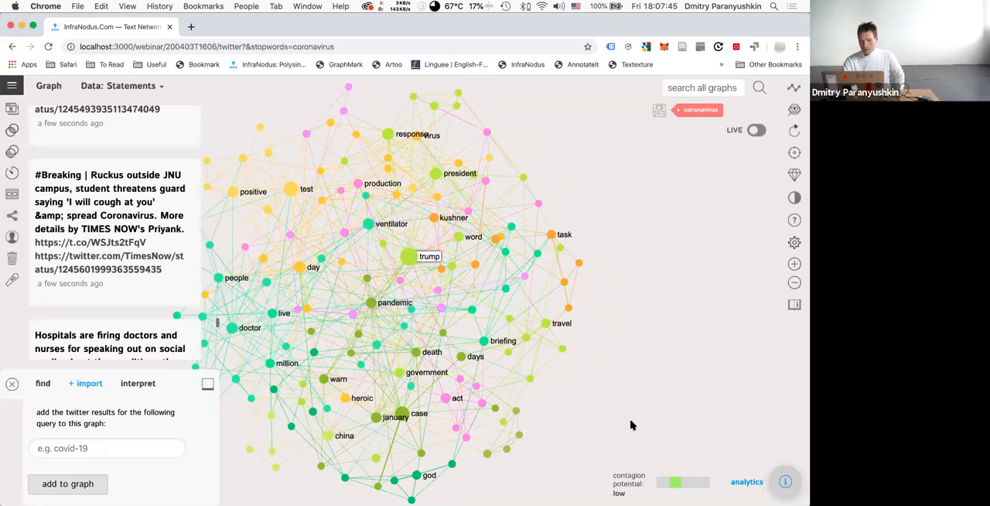
{"action": "left_click", "coordinate": [792, 481]}
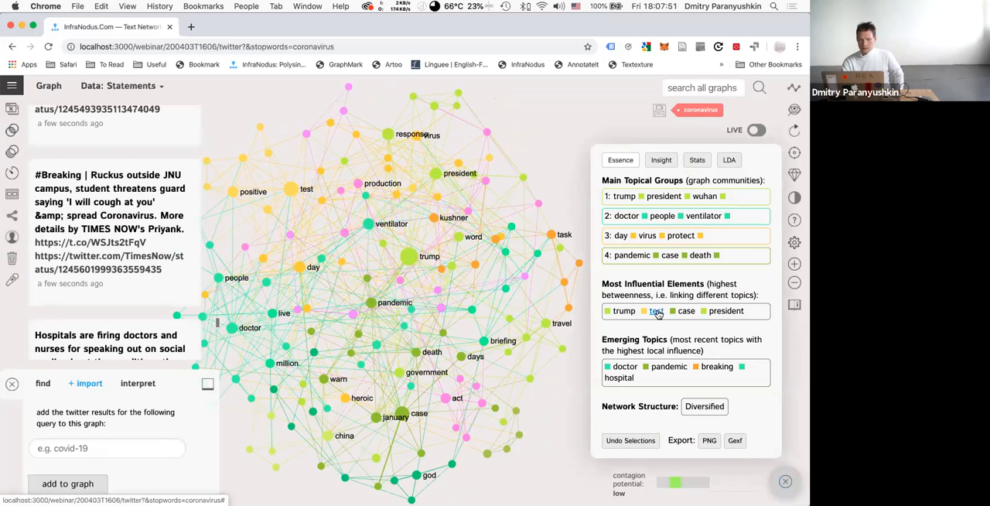
{"action": "left_click", "coordinate": [655, 311]}
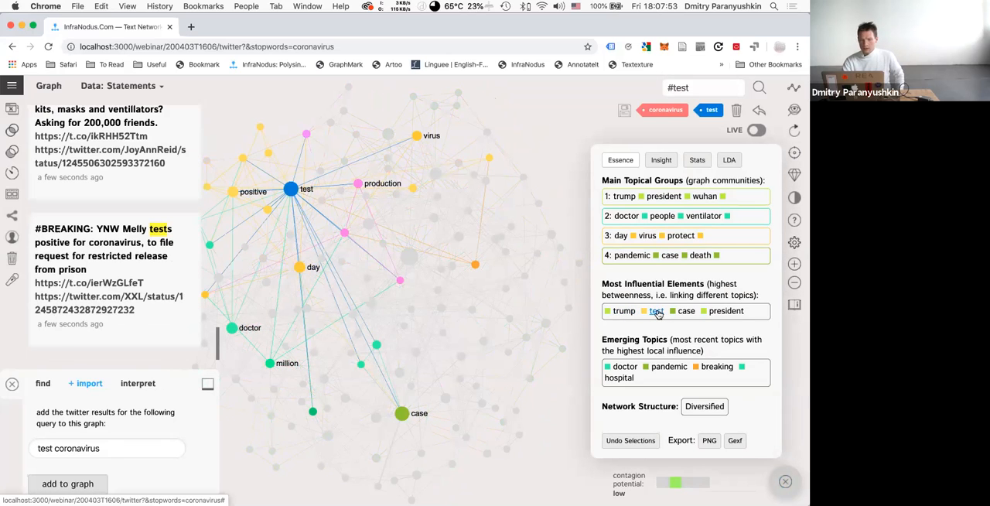
{"action": "left_click", "coordinate": [686, 311]}
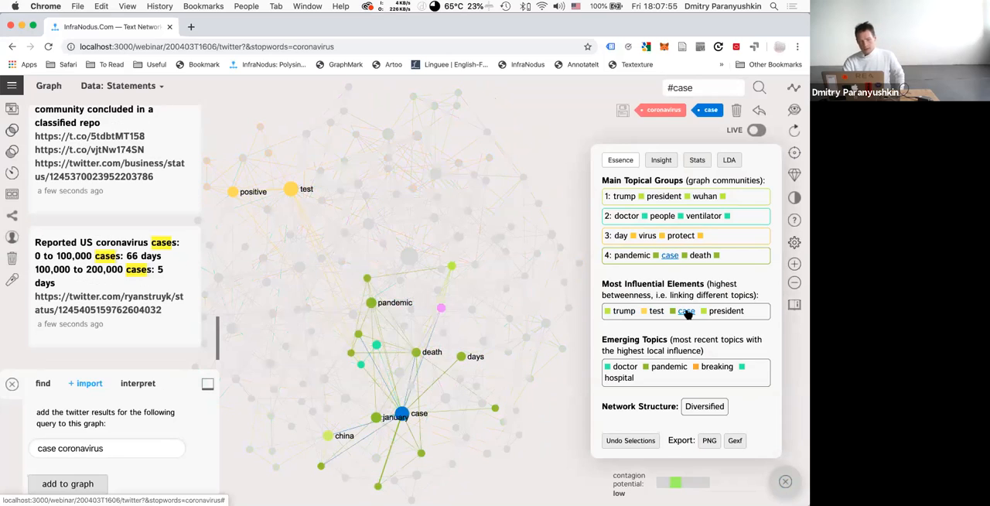
Filter the graph and tweets by president, trump and travel together, and clear the selection after reading the match.
{"action": "left_click", "coordinate": [724, 311]}
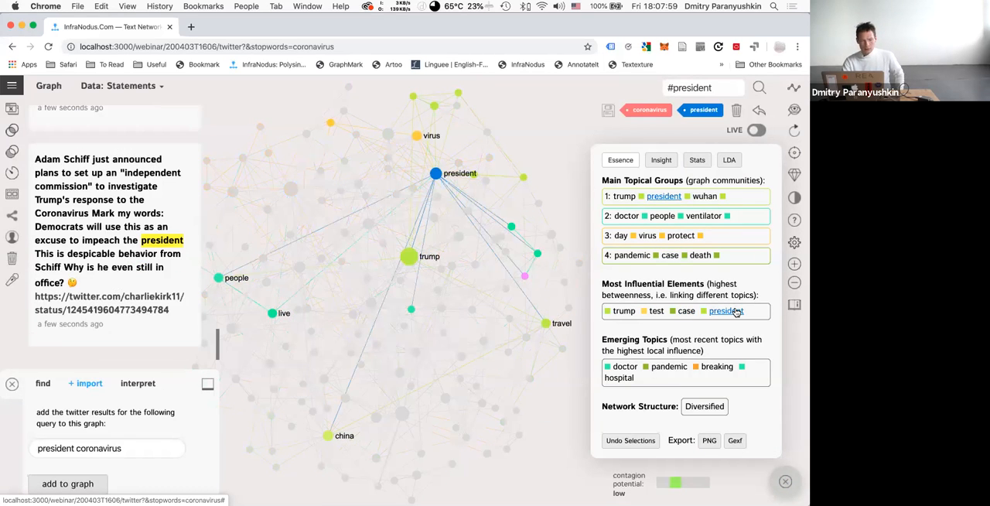
{"action": "left_click", "coordinate": [736, 312]}
{"action": "left_click", "coordinate": [736, 313]}
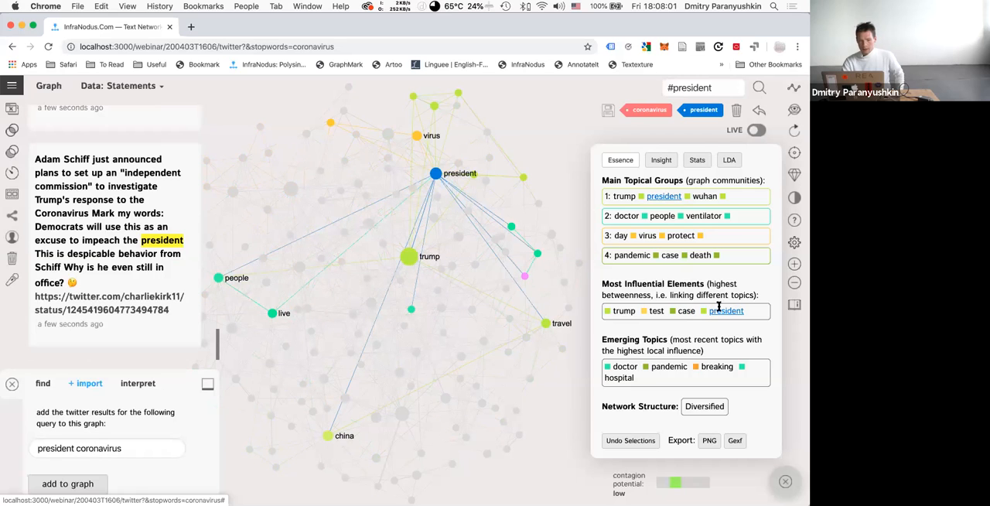
{"action": "left_click", "coordinate": [410, 256]}
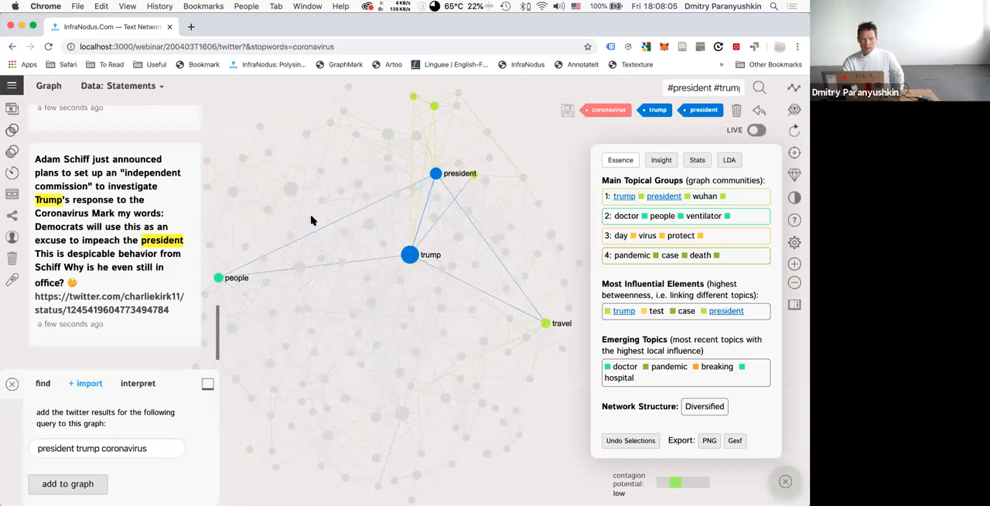
{"action": "left_click", "coordinate": [547, 324]}
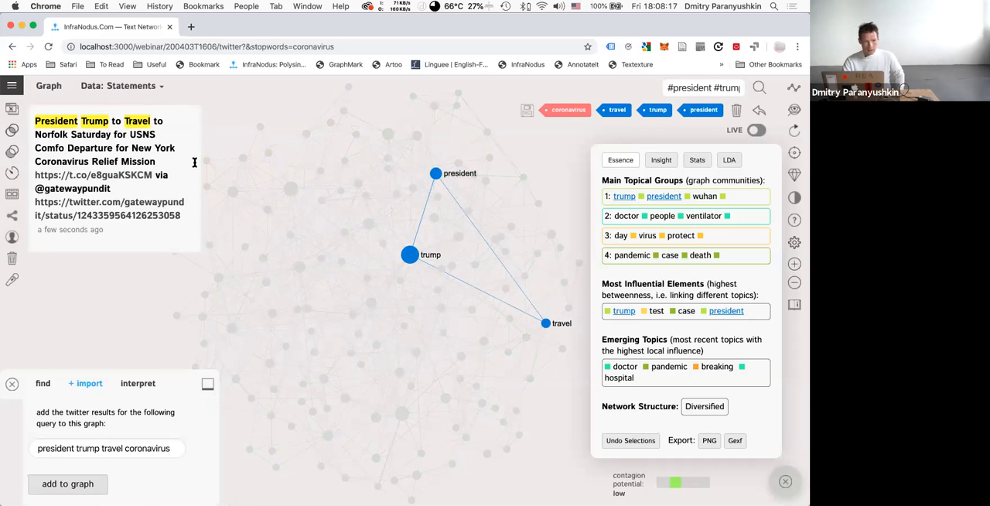
{"action": "left_click", "coordinate": [757, 131]}
{"action": "left_click", "coordinate": [759, 113]}
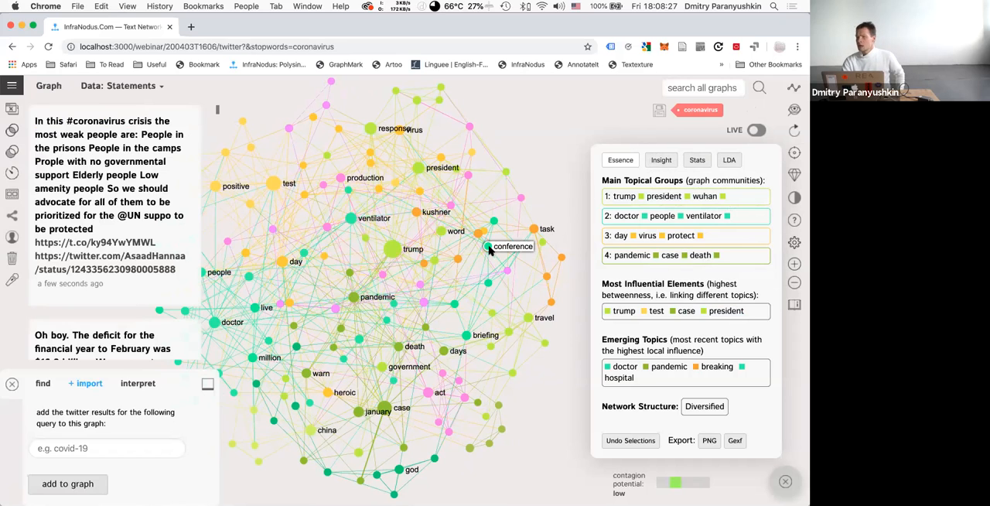
Select the first main topical group (trump, president, wuhan) and read through its matching tweets.
{"action": "left_click", "coordinate": [736, 198]}
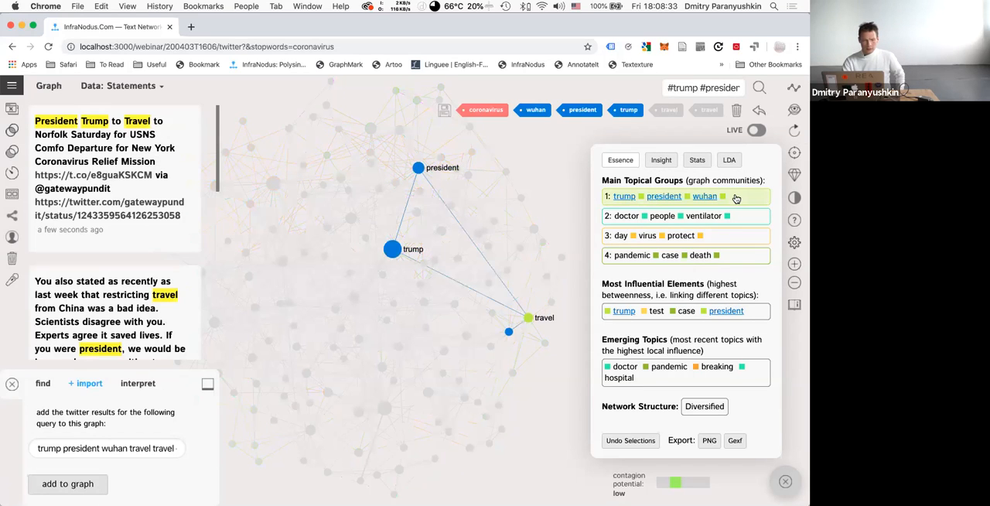
{"action": "scroll", "coordinate": [199, 197], "scroll_direction": "down", "scroll_amount": 5}
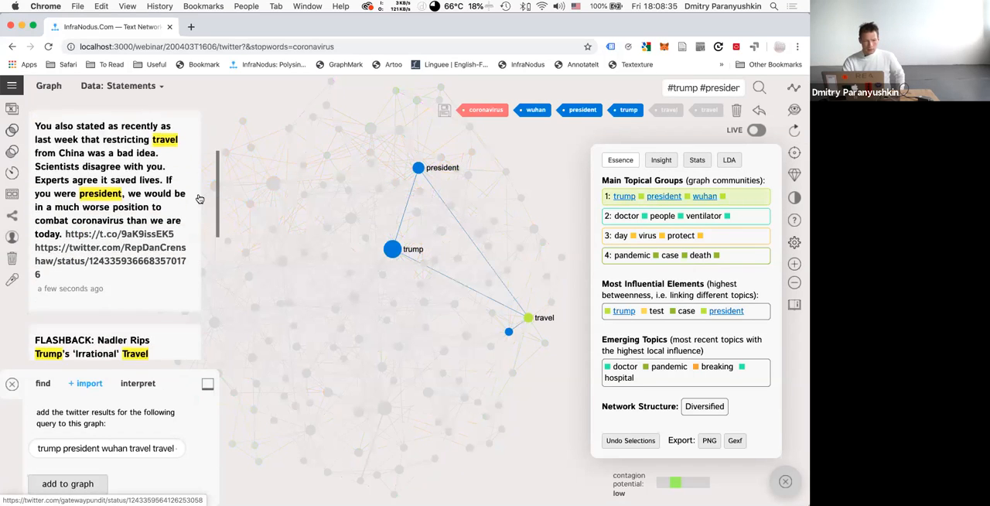
{"action": "scroll", "coordinate": [198, 198], "scroll_direction": "down", "scroll_amount": 3}
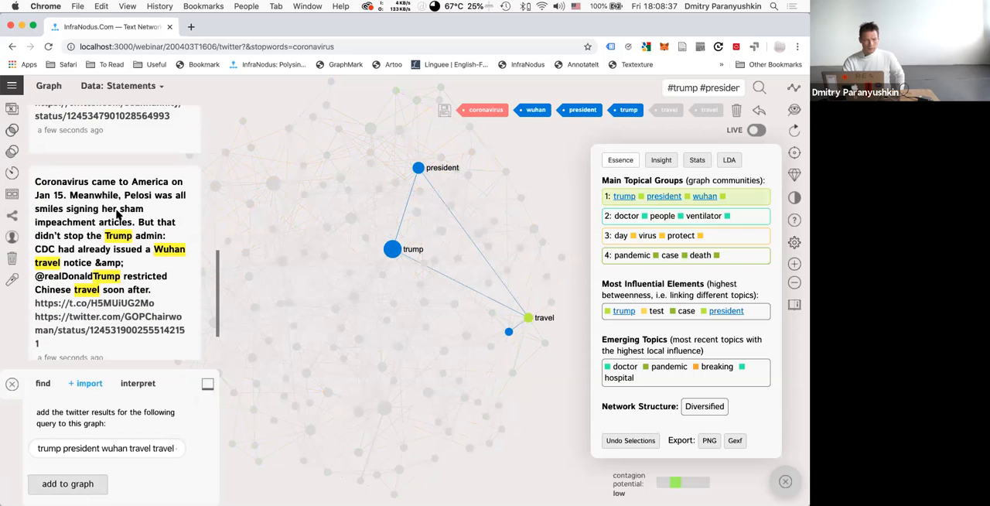
{"action": "scroll", "coordinate": [116, 211], "scroll_direction": "down", "scroll_amount": 1}
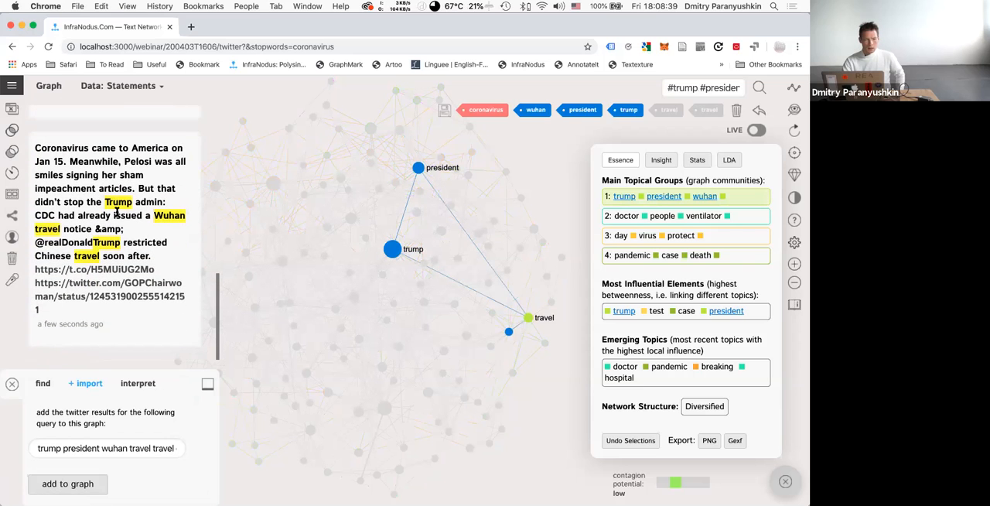
{"action": "scroll", "coordinate": [116, 211], "scroll_direction": "up", "scroll_amount": 1}
{"action": "scroll", "coordinate": [116, 211], "scroll_direction": "down", "scroll_amount": 1}
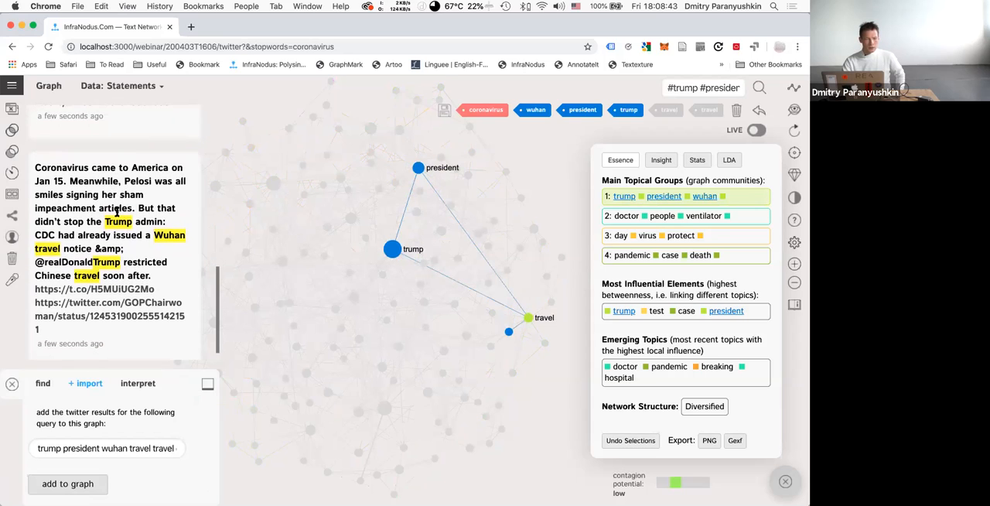
{"action": "scroll", "coordinate": [116, 211], "scroll_direction": "up", "scroll_amount": 1}
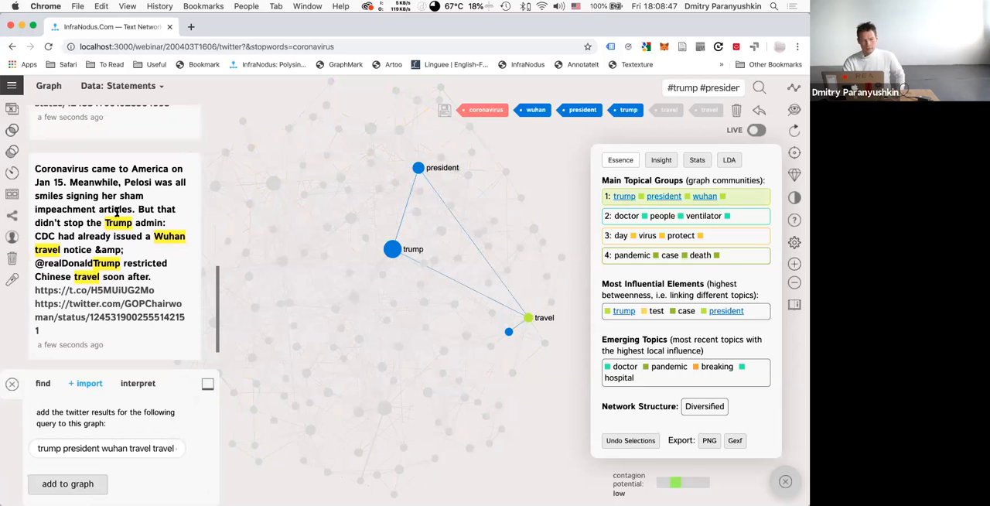
{"action": "scroll", "coordinate": [116, 211], "scroll_direction": "down", "scroll_amount": 2}
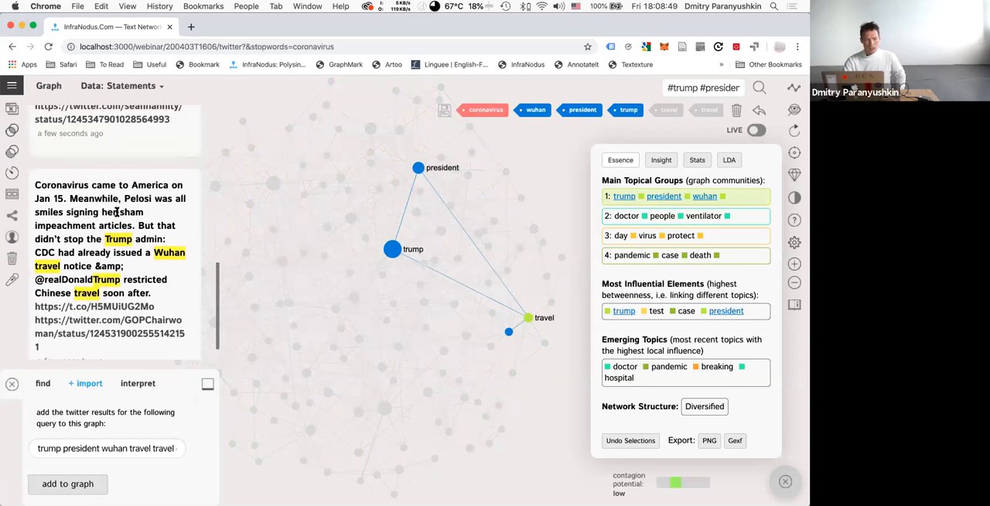
{"action": "scroll", "coordinate": [117, 211], "scroll_direction": "down", "scroll_amount": 5}
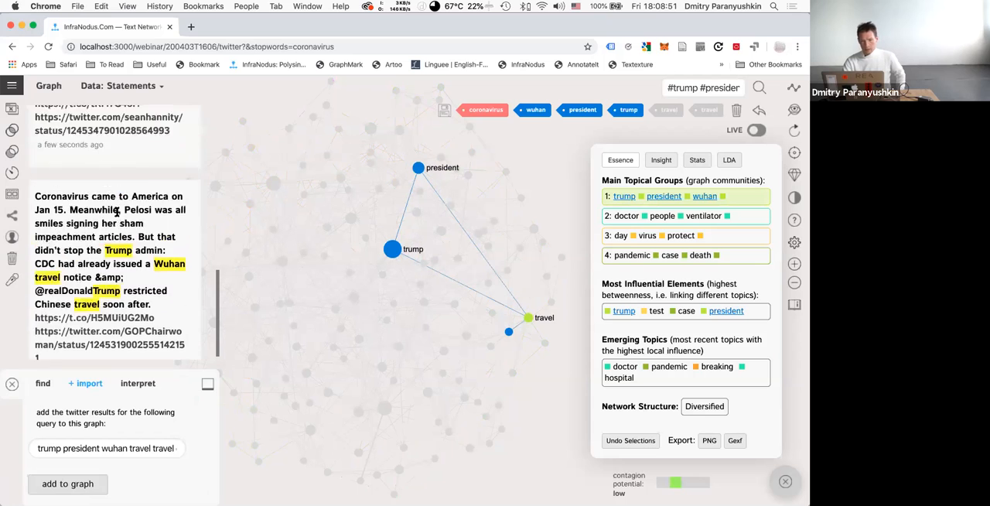
Select the second main topical group (doctor, people, ventilator) and read its matching tweets.
{"action": "left_click", "coordinate": [736, 218]}
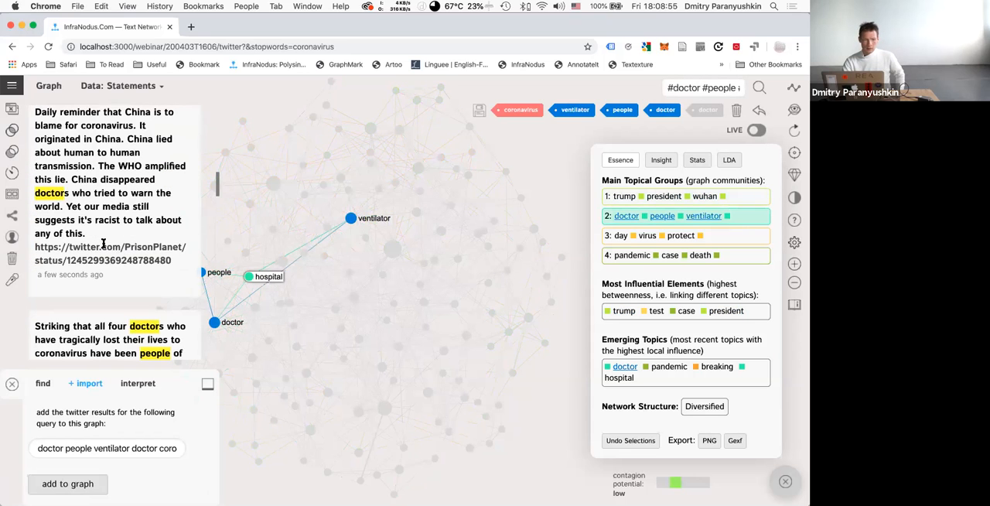
{"action": "scroll", "coordinate": [104, 244], "scroll_direction": "down", "scroll_amount": 10}
{"action": "scroll", "coordinate": [104, 244], "scroll_direction": "up", "scroll_amount": 10}
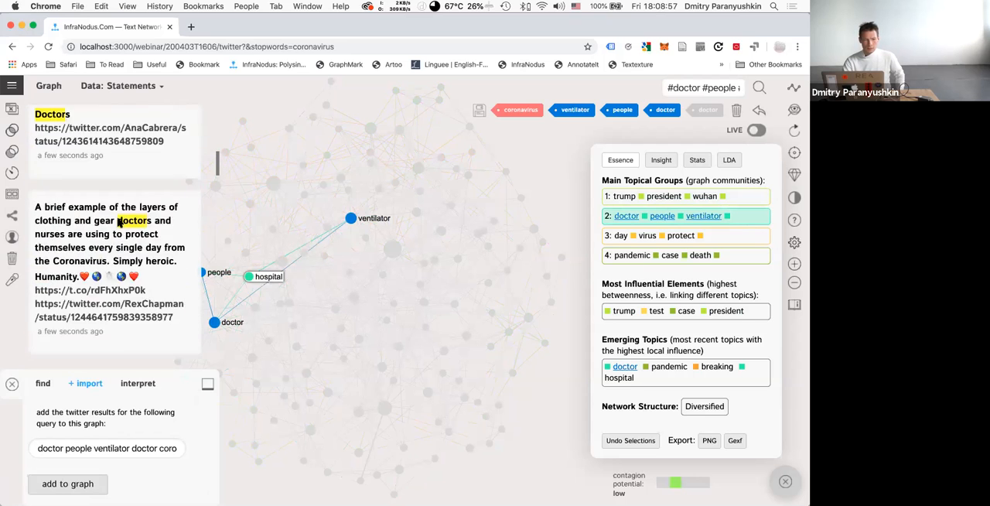
{"action": "scroll", "coordinate": [120, 223], "scroll_direction": "up", "scroll_amount": 5}
{"action": "scroll", "coordinate": [120, 222], "scroll_direction": "up", "scroll_amount": 2}
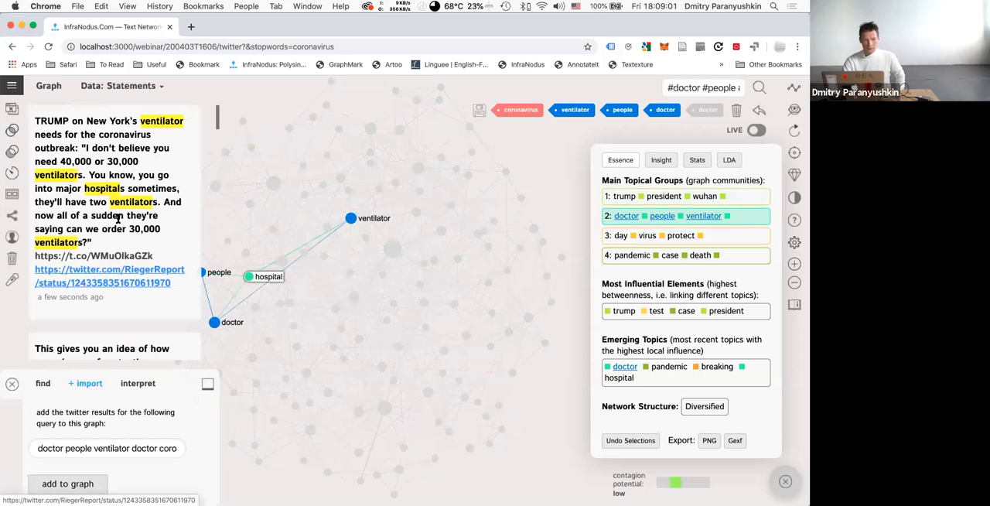
Clear the selection, select the third main topical group (day, virus, protect) and read its matching tweets.
{"action": "left_click", "coordinate": [720, 245]}
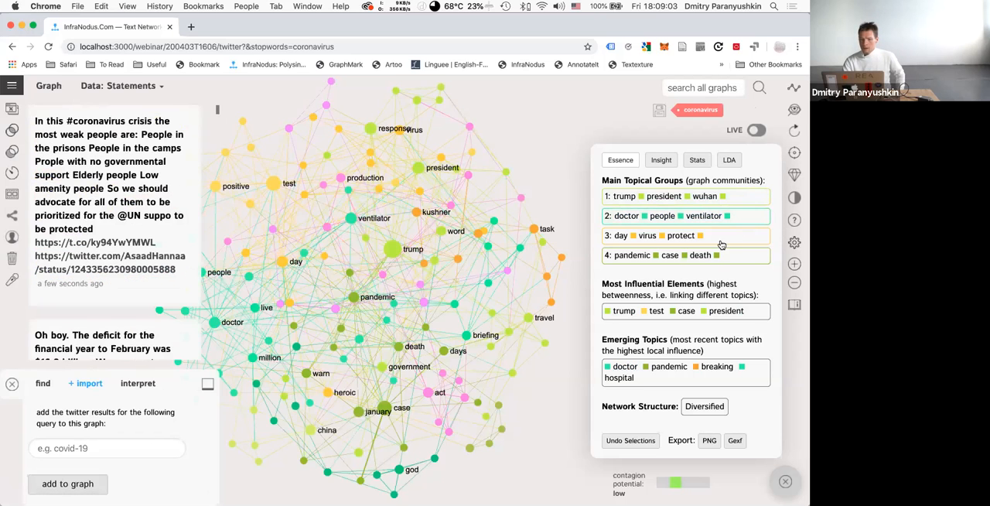
{"action": "scroll", "coordinate": [169, 227], "scroll_direction": "down", "scroll_amount": 10}
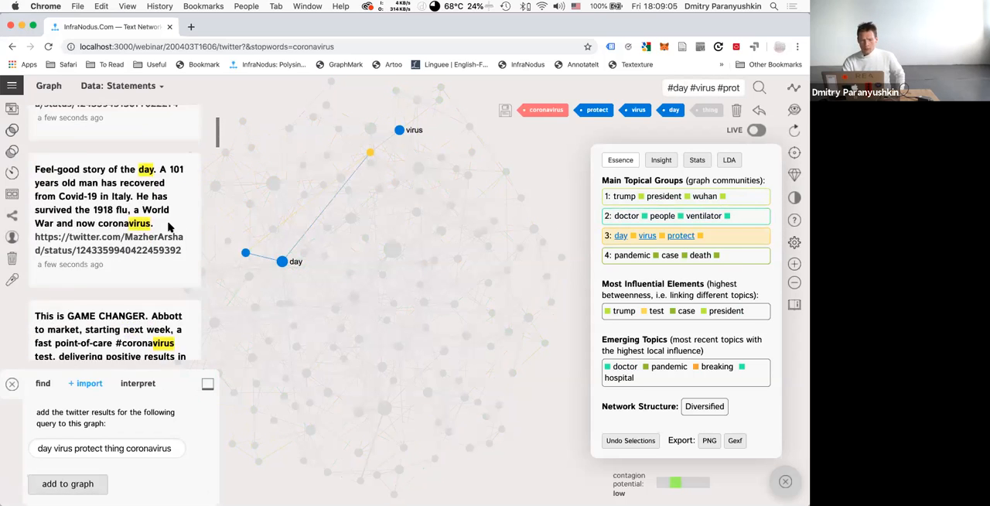
{"action": "scroll", "coordinate": [170, 228], "scroll_direction": "down", "scroll_amount": 8}
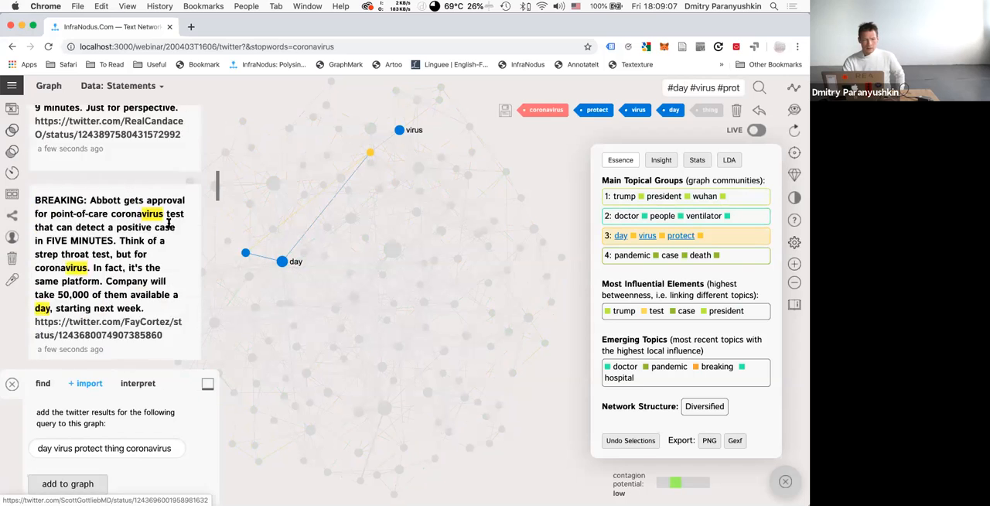
{"action": "scroll", "coordinate": [170, 229], "scroll_direction": "up", "scroll_amount": 1}
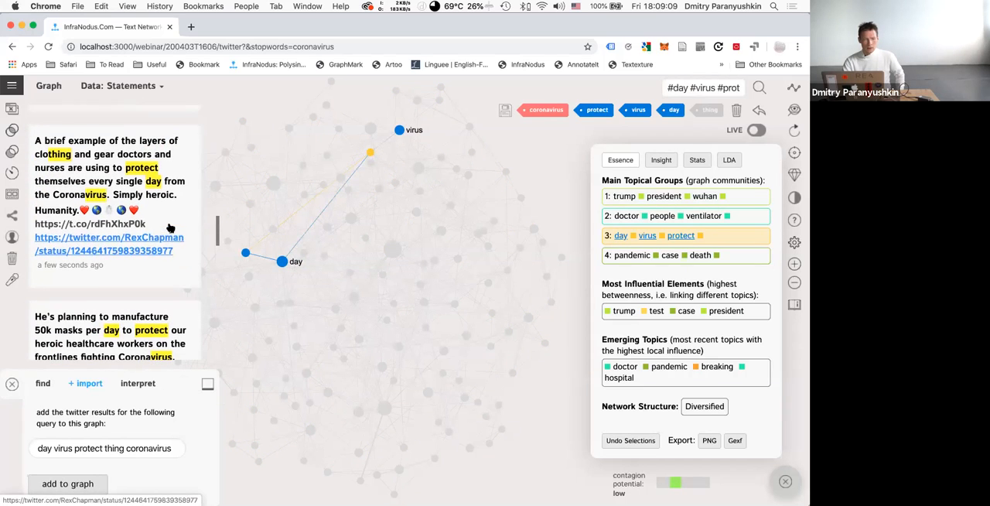
Read the group's matching tweets, open the original Twitter post about doctors' layers of protective clothing, return to the graph and deselect that statement.
{"action": "scroll", "coordinate": [169, 227], "scroll_direction": "down", "scroll_amount": 1}
{"action": "scroll", "coordinate": [169, 227], "scroll_direction": "down", "scroll_amount": 5}
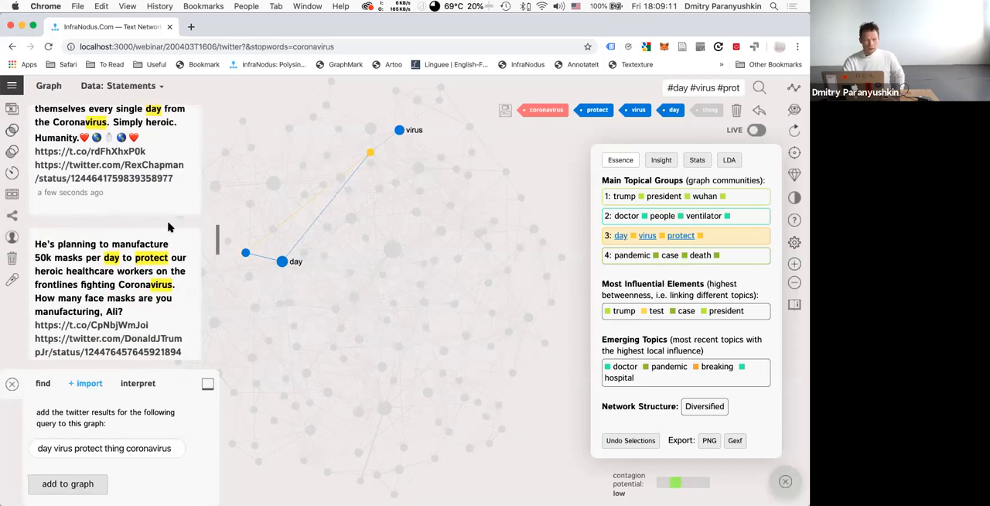
{"action": "scroll", "coordinate": [169, 224], "scroll_direction": "up", "scroll_amount": 5}
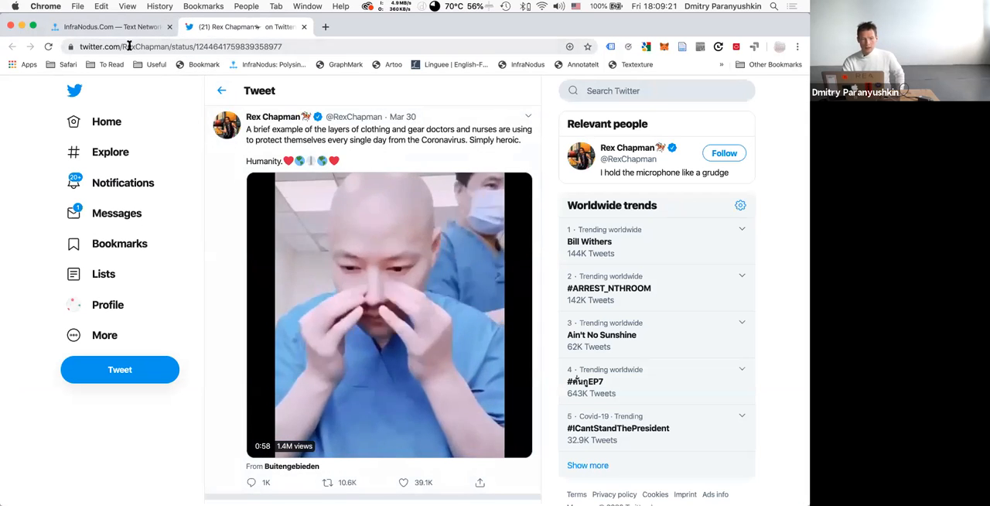
{"action": "left_click", "coordinate": [112, 27]}
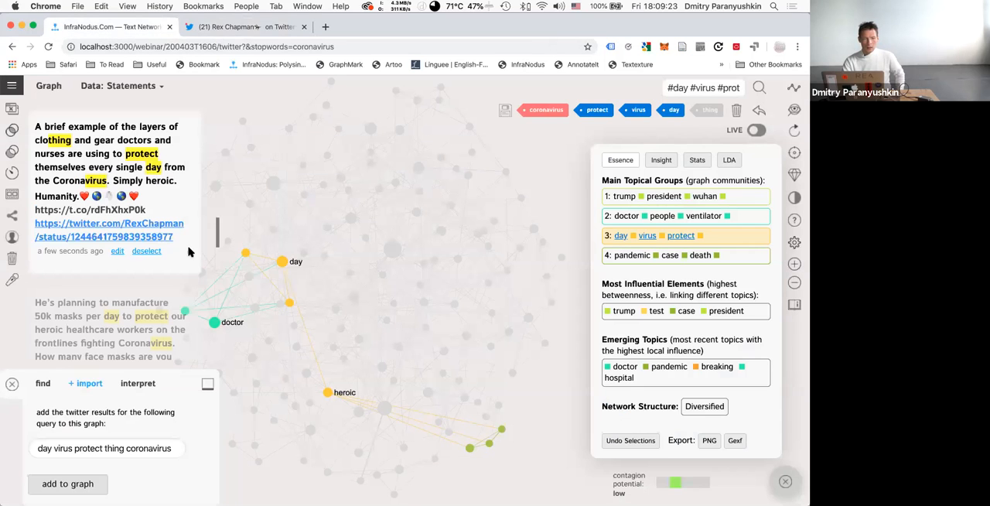
{"action": "left_click", "coordinate": [145, 251]}
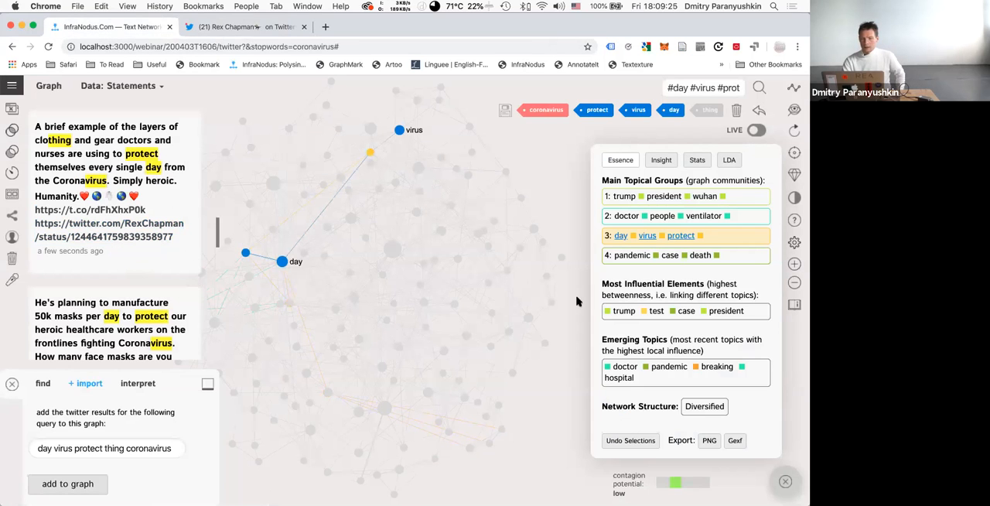
Select the fourth main topical group (pandemic, case, death), read its matching tweet and clear the selection.
{"action": "left_click", "coordinate": [736, 256]}
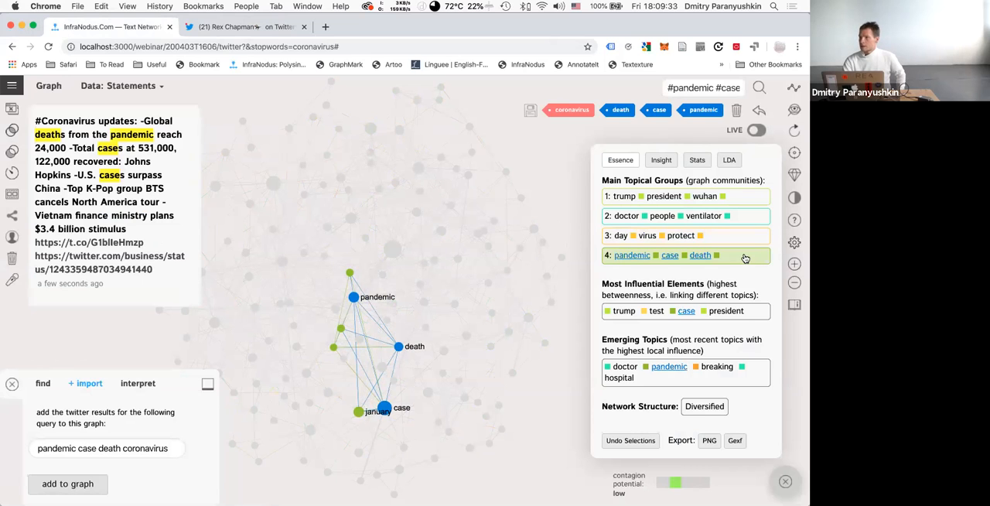
{"action": "left_click", "coordinate": [665, 253]}
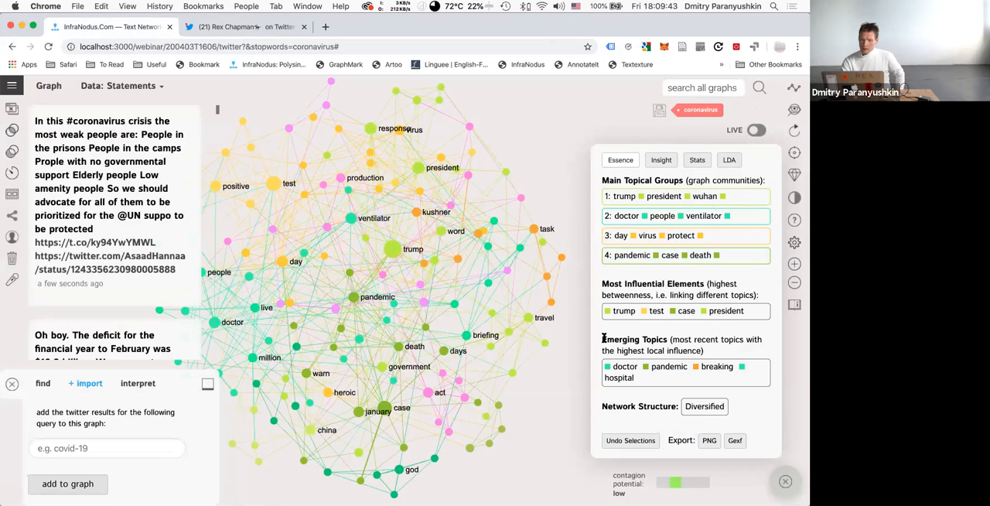
Select the term breaking among the emerging topics and remove it from the graph.
{"action": "left_click_drag", "start_coordinate": [604, 338], "coordinate": [715, 353]}
{"action": "left_click", "coordinate": [715, 354]}
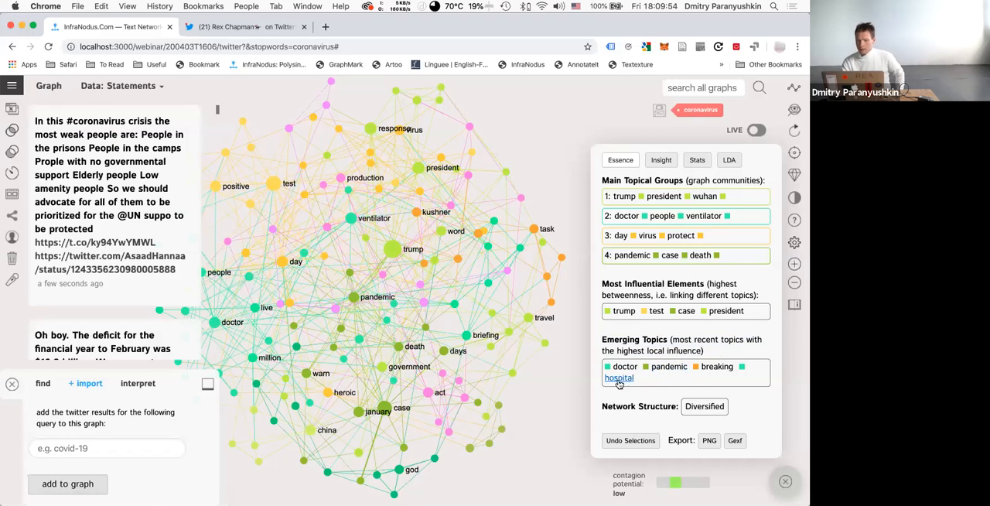
{"action": "left_click", "coordinate": [710, 367]}
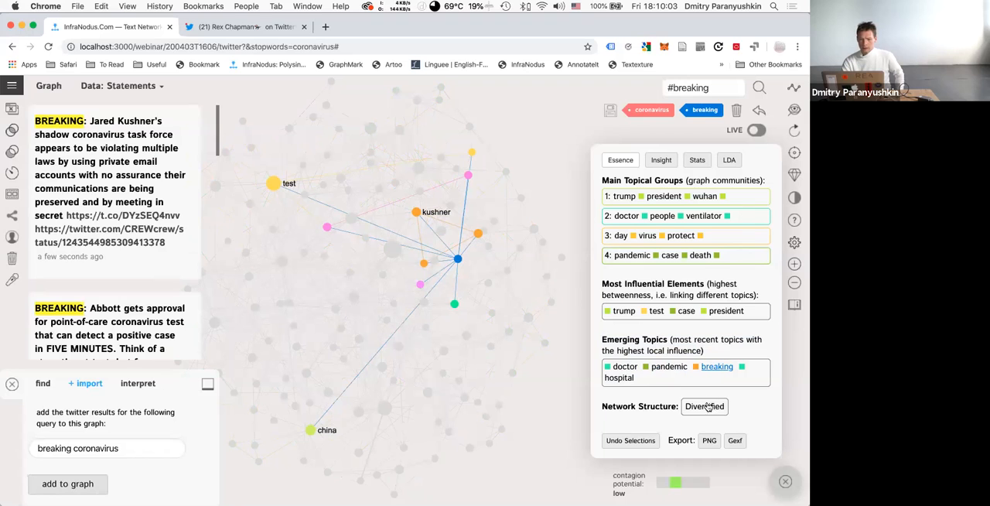
{"action": "left_click", "coordinate": [736, 111]}
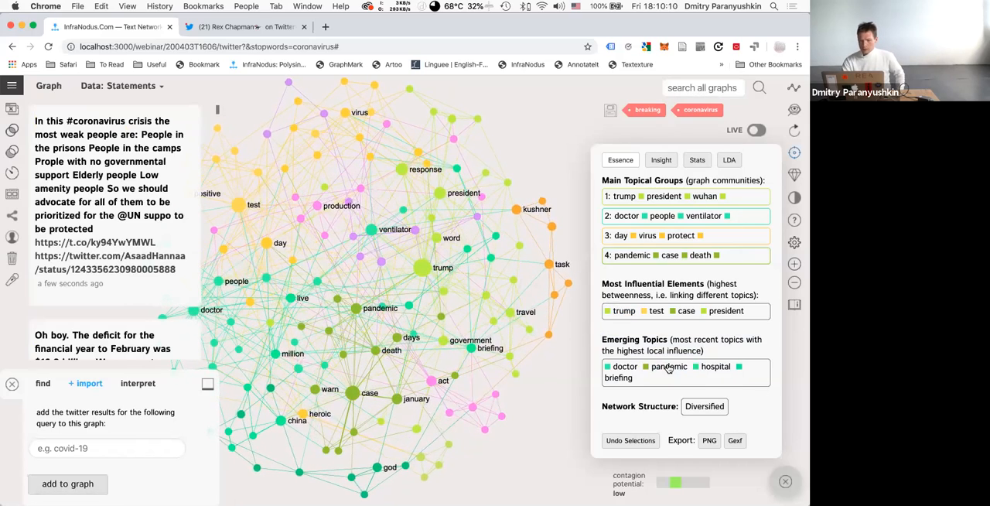
Highlight the emerging topics hospital and doctor, followed by main topical groups 1, 4 and 2, clearing each selection.
{"action": "left_click", "coordinate": [719, 369]}
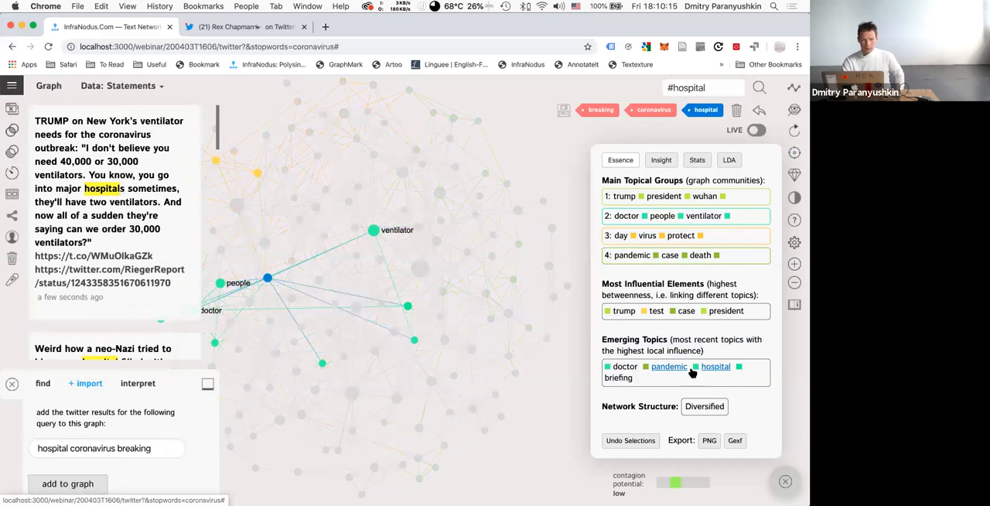
{"action": "left_click", "coordinate": [625, 368]}
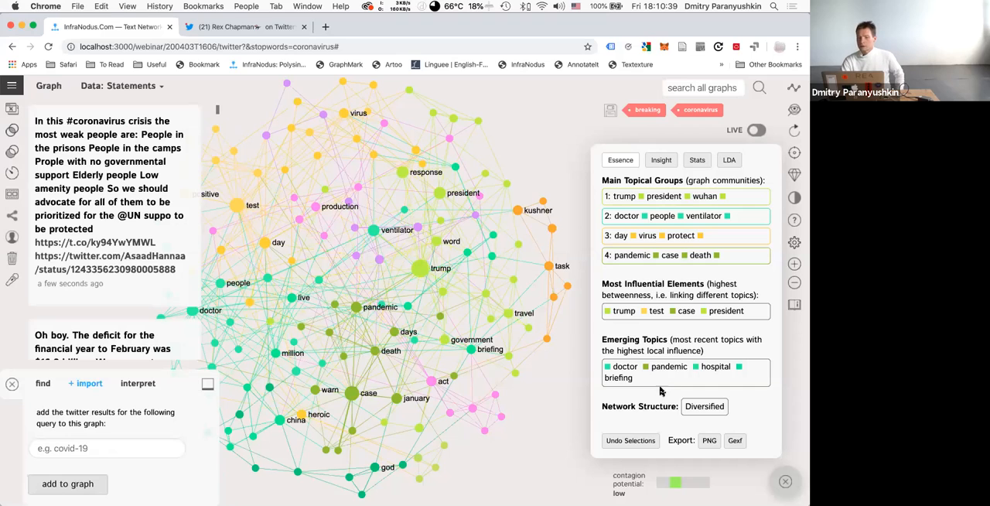
{"action": "left_click", "coordinate": [743, 202]}
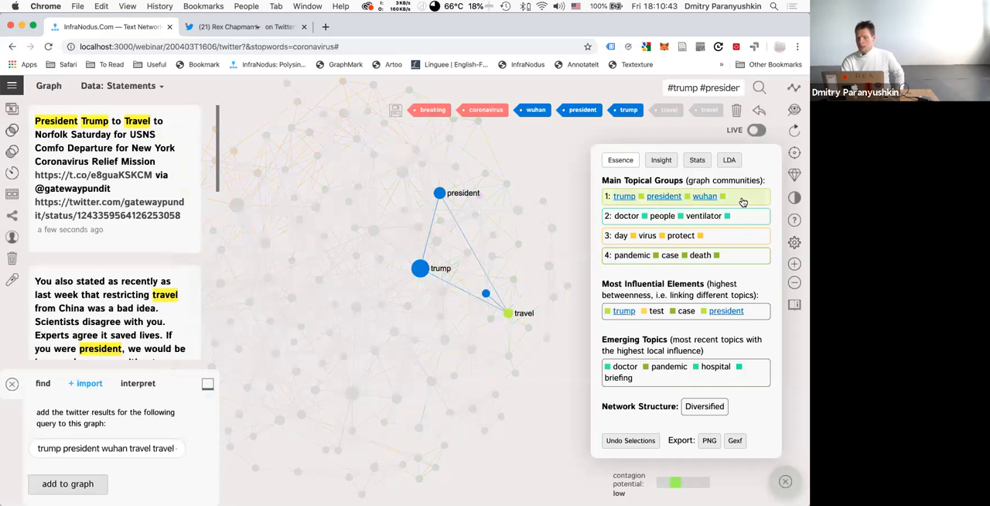
{"action": "left_click", "coordinate": [743, 201]}
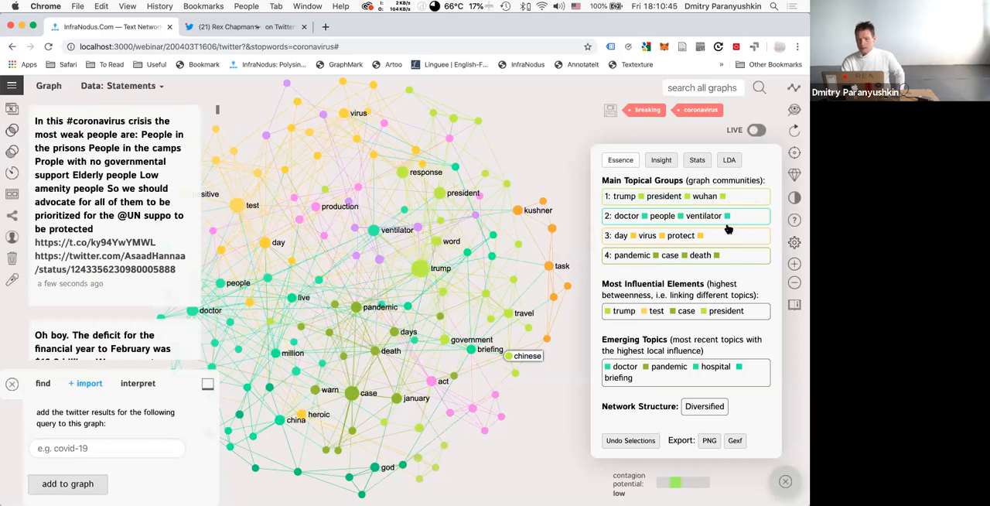
{"action": "left_click", "coordinate": [733, 256]}
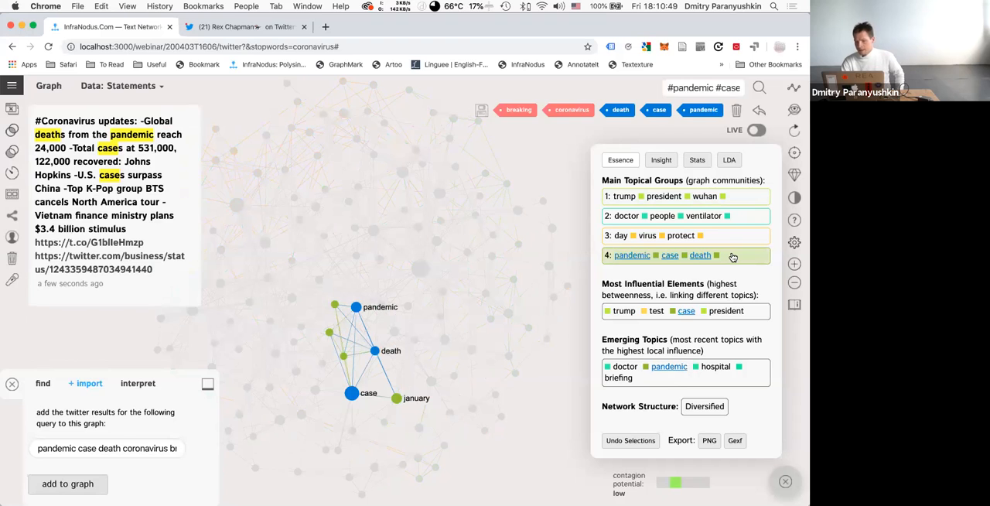
{"action": "left_click", "coordinate": [732, 257]}
{"action": "left_click", "coordinate": [739, 215]}
{"action": "left_click", "coordinate": [739, 214]}
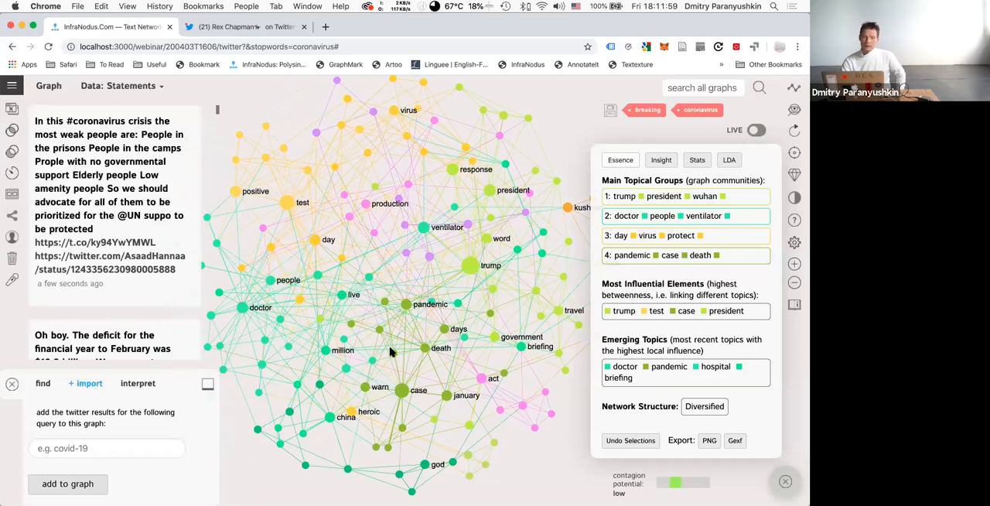
Filter the graph and tweets by the case, death, pandemic and total nodes together, read the match and clear the selection.
{"action": "left_click", "coordinate": [403, 391]}
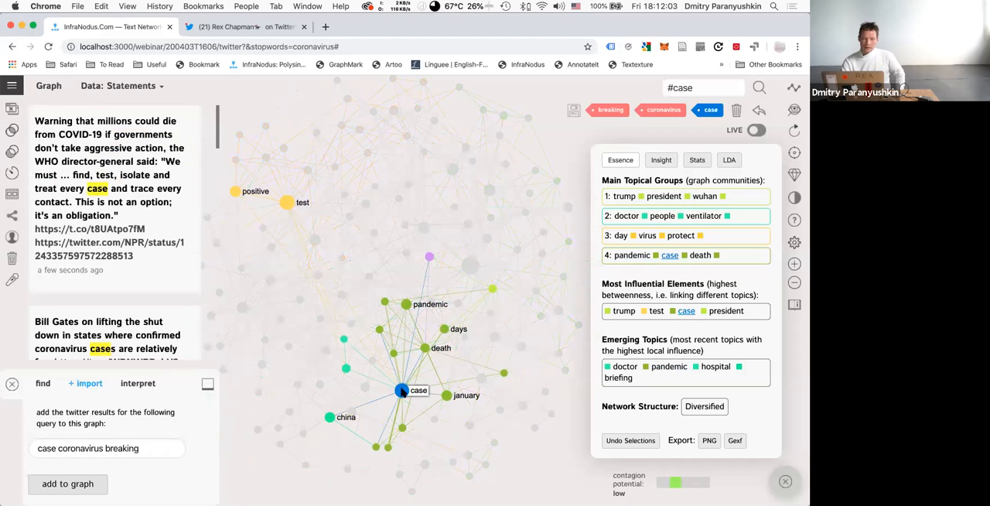
{"action": "left_click", "coordinate": [401, 390]}
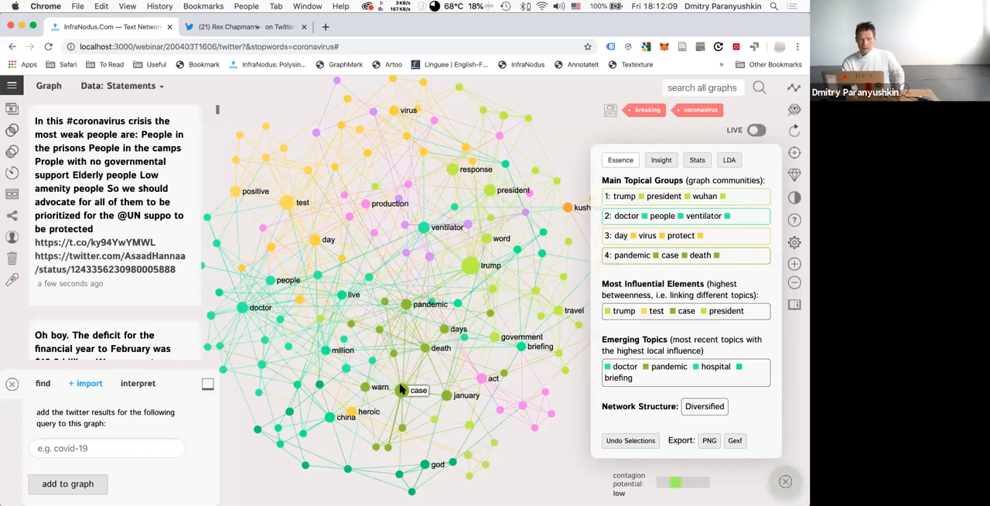
{"action": "left_click", "coordinate": [402, 389]}
{"action": "left_click", "coordinate": [424, 349]}
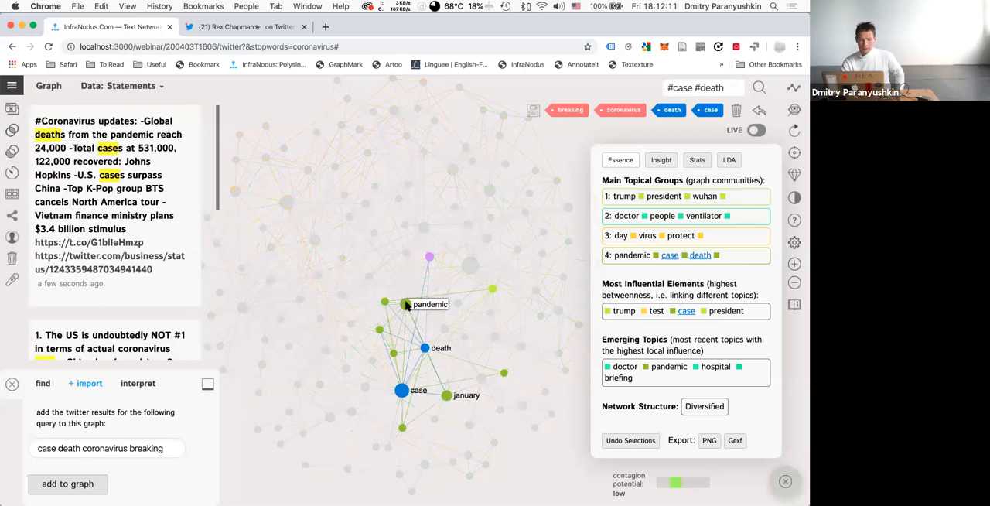
{"action": "left_click", "coordinate": [406, 305]}
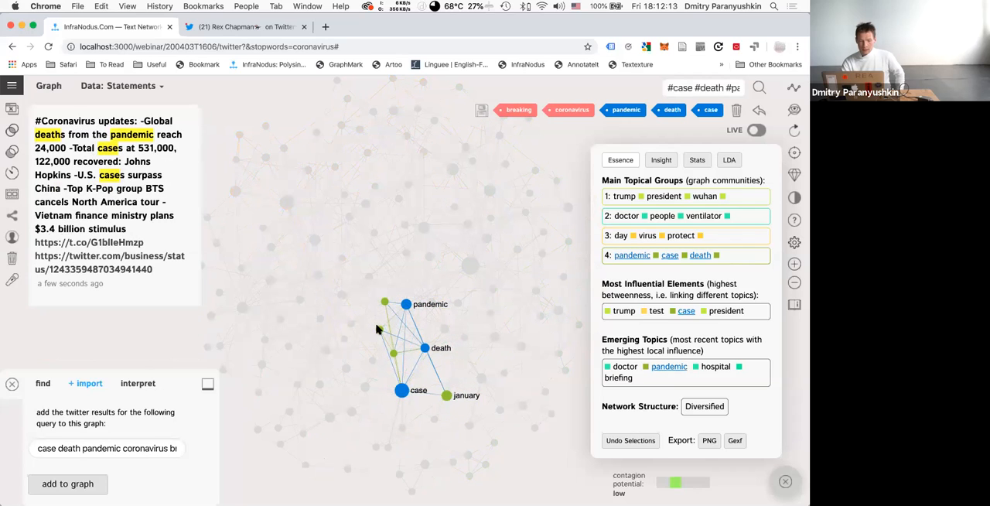
{"action": "left_click", "coordinate": [378, 329]}
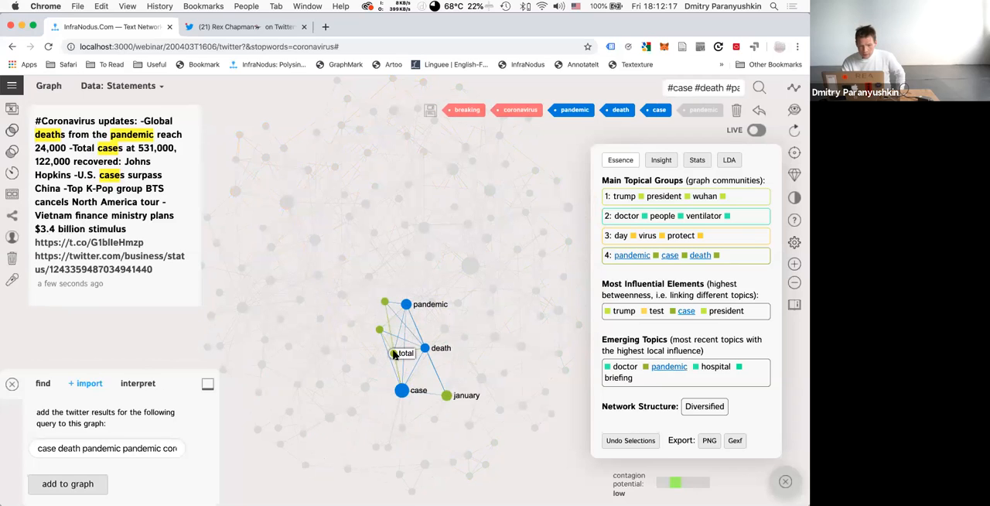
{"action": "left_click", "coordinate": [394, 353]}
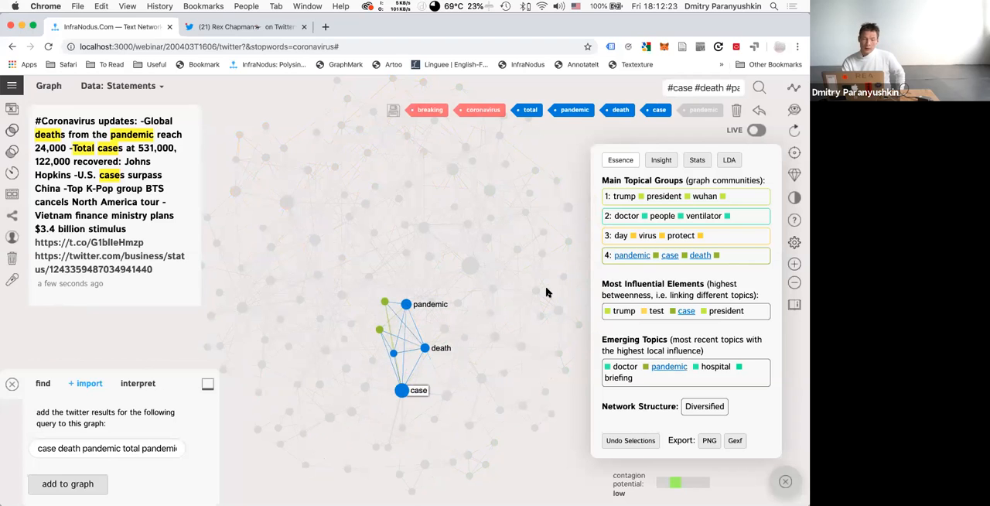
{"action": "left_click", "coordinate": [761, 112]}
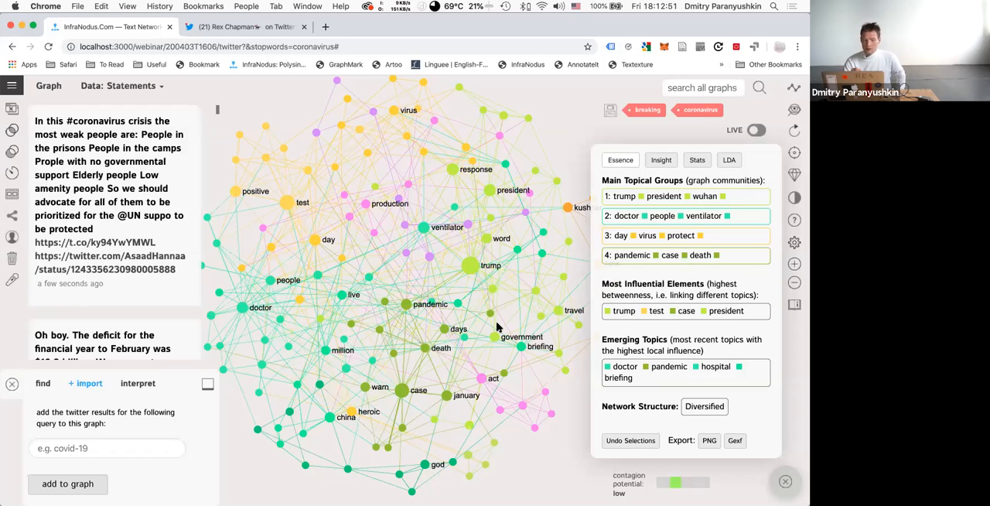
Select the case and death nodes in the graph to inspect their connections, and deselect both.
{"action": "left_click", "coordinate": [401, 390]}
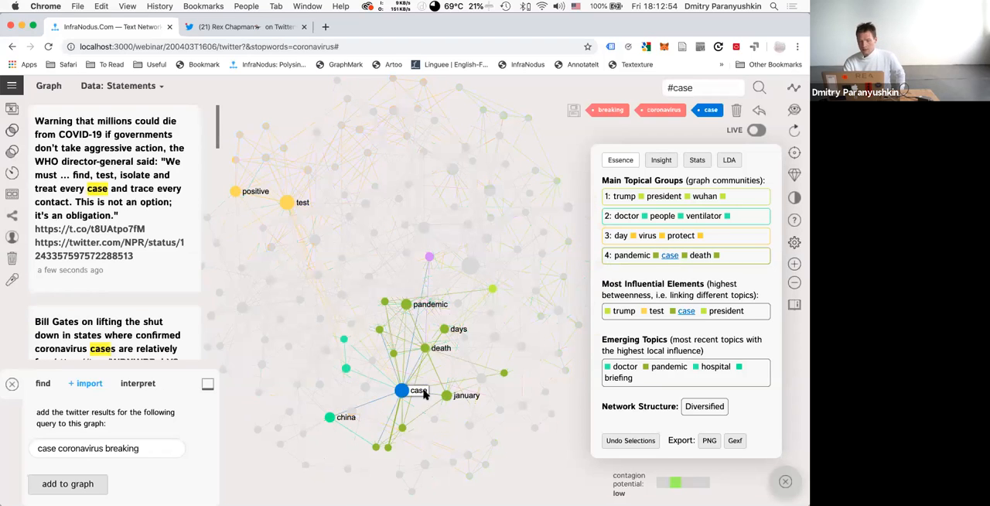
{"action": "left_click", "coordinate": [423, 348]}
{"action": "left_click", "coordinate": [424, 349]}
{"action": "left_click", "coordinate": [402, 390]}
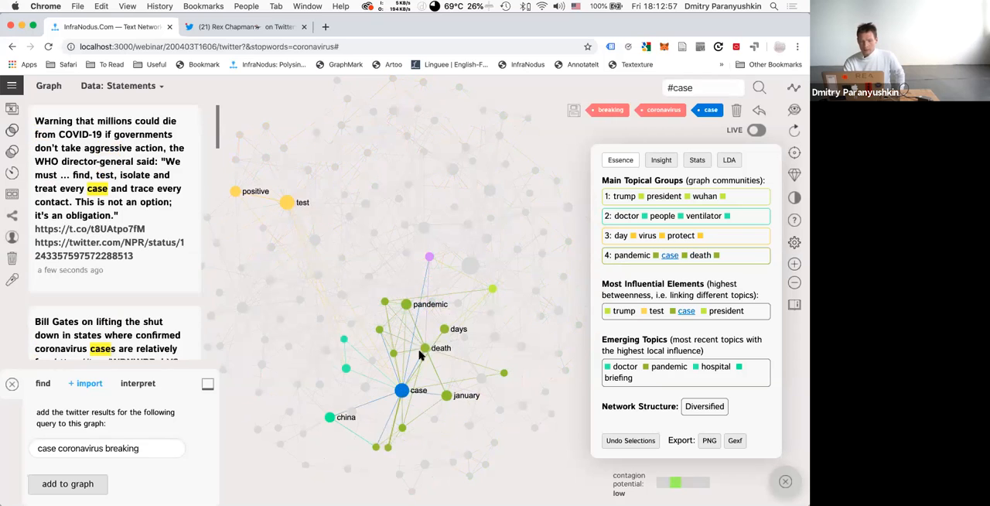
Select the trump node to inspect its connections, toggle the neighbouring word node, and clear the selection.
{"action": "left_click", "coordinate": [469, 266]}
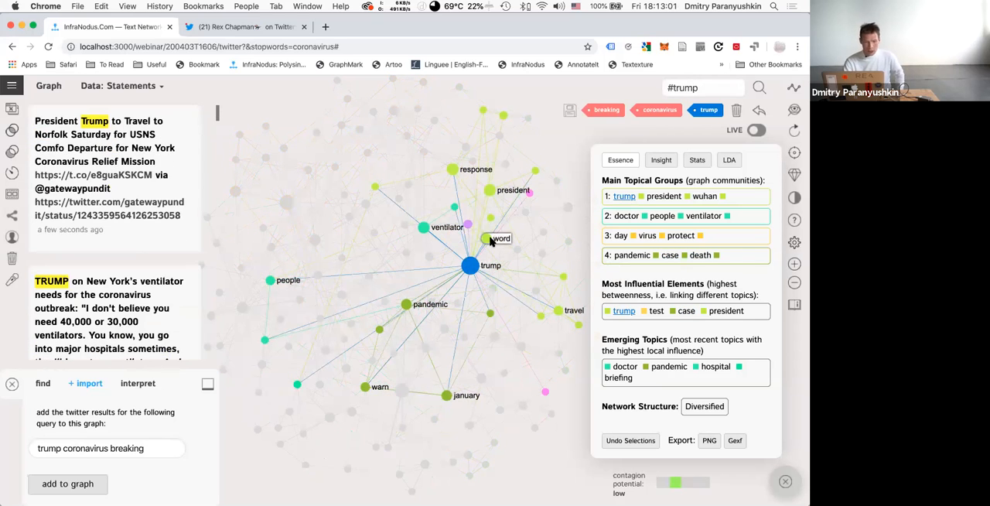
{"action": "left_click", "coordinate": [487, 240]}
{"action": "left_click", "coordinate": [483, 243]}
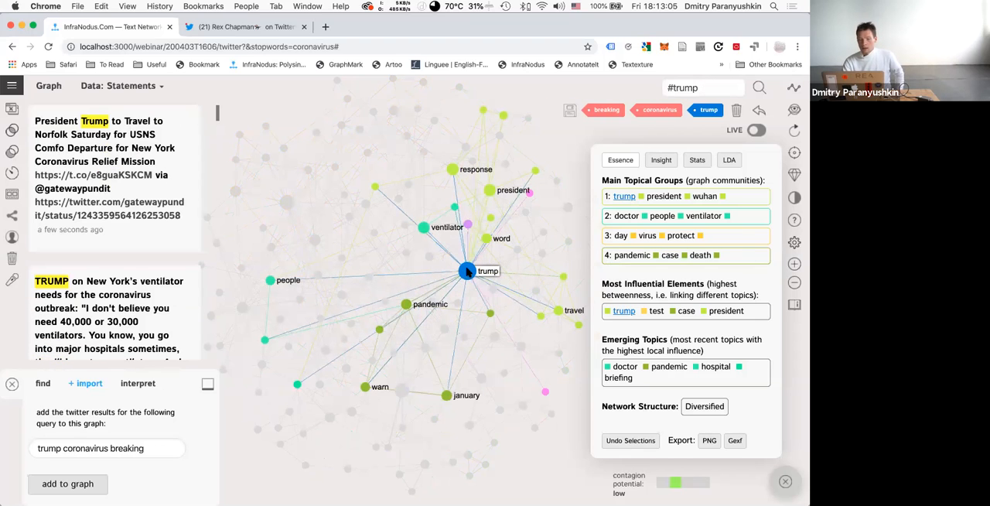
{"action": "left_click", "coordinate": [467, 270]}
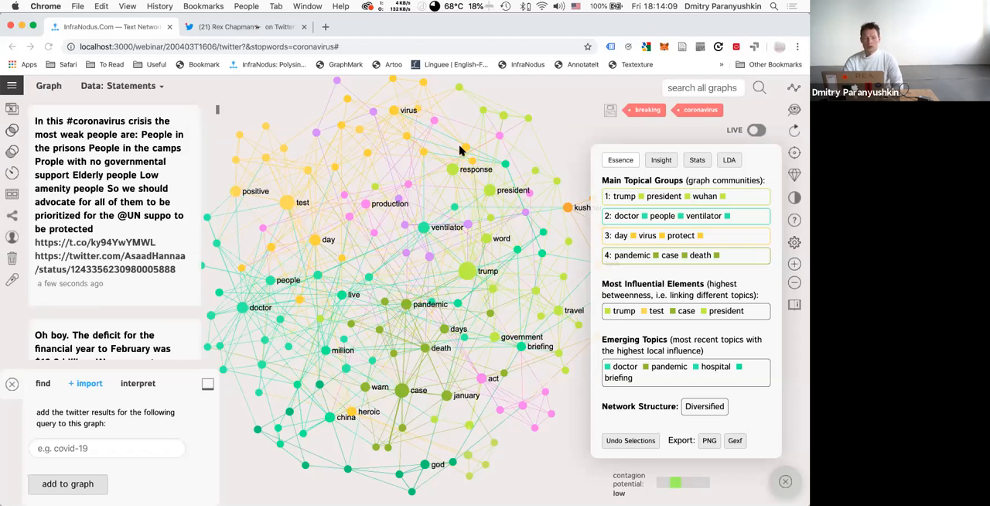
Examine the text input language and lemmatization options in the user settings, keep English, and reopen the 200403T1606 graph.
{"action": "left_click", "coordinate": [13, 88]}
{"action": "left_click", "coordinate": [35, 167]}
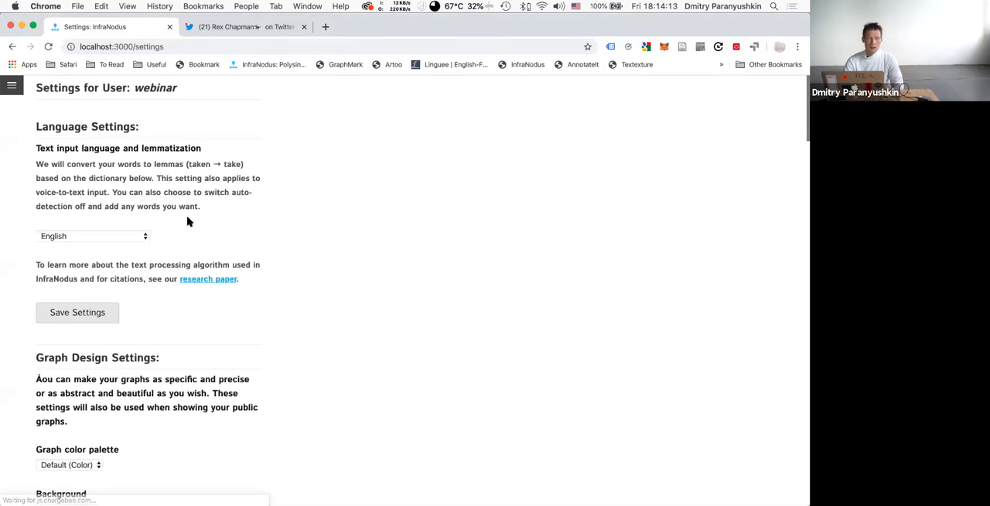
{"action": "left_click", "coordinate": [70, 236]}
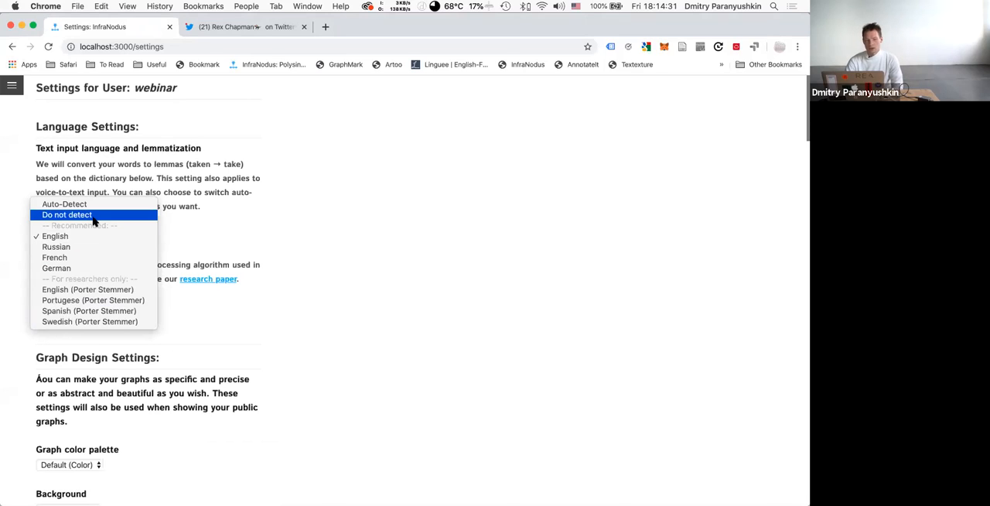
{"action": "left_click", "coordinate": [164, 186]}
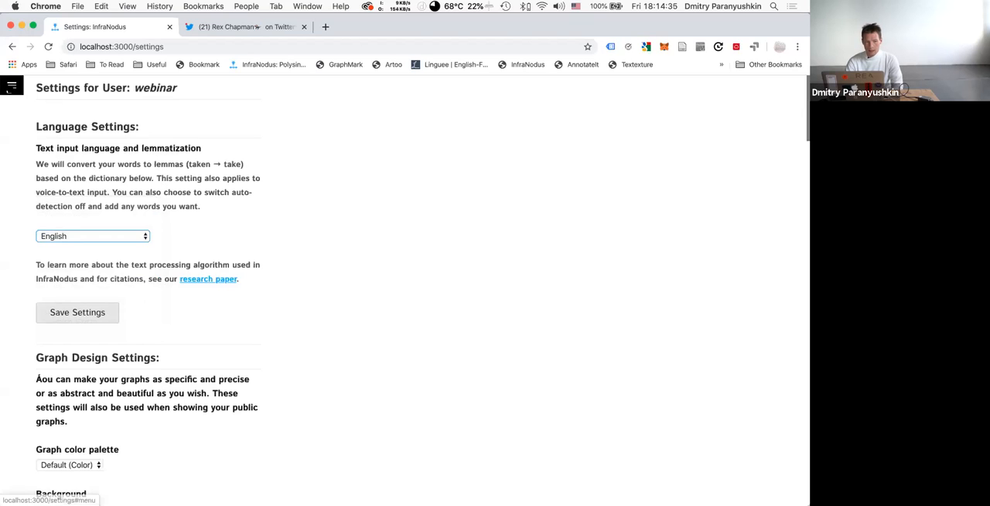
{"action": "left_click", "coordinate": [11, 85]}
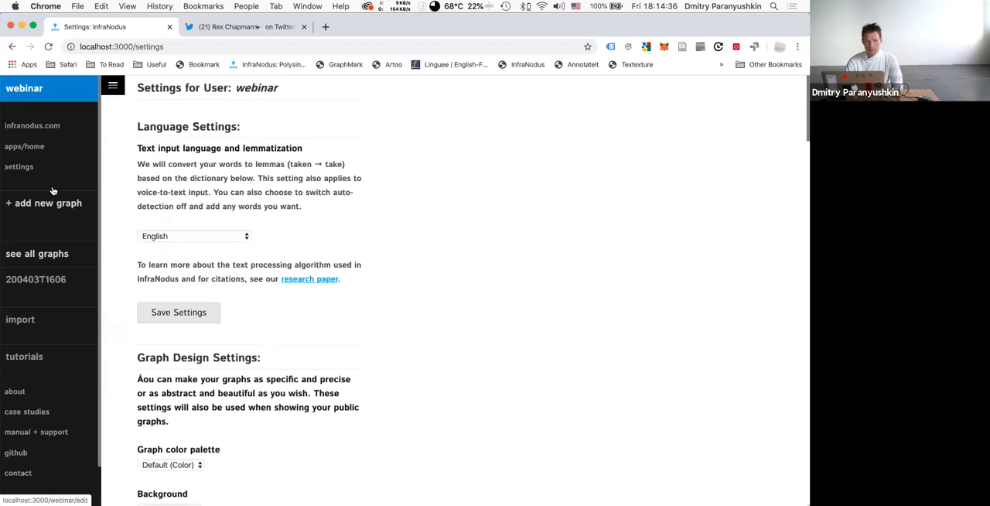
{"action": "left_click", "coordinate": [37, 284]}
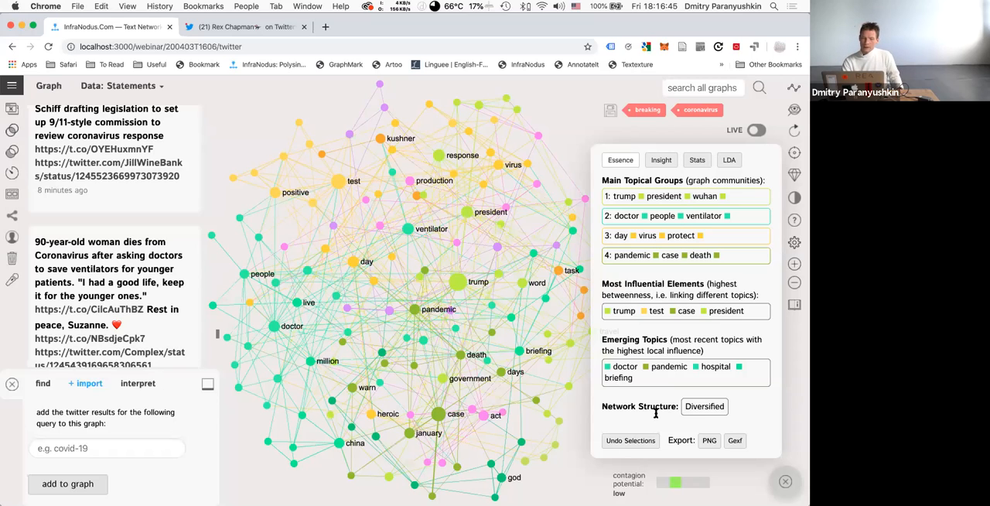
Expand the explanation of the graph's network structure rating, read it and collapse it again.
{"action": "left_click_drag", "start_coordinate": [601, 408], "coordinate": [676, 409]}
{"action": "left_click", "coordinate": [684, 414]}
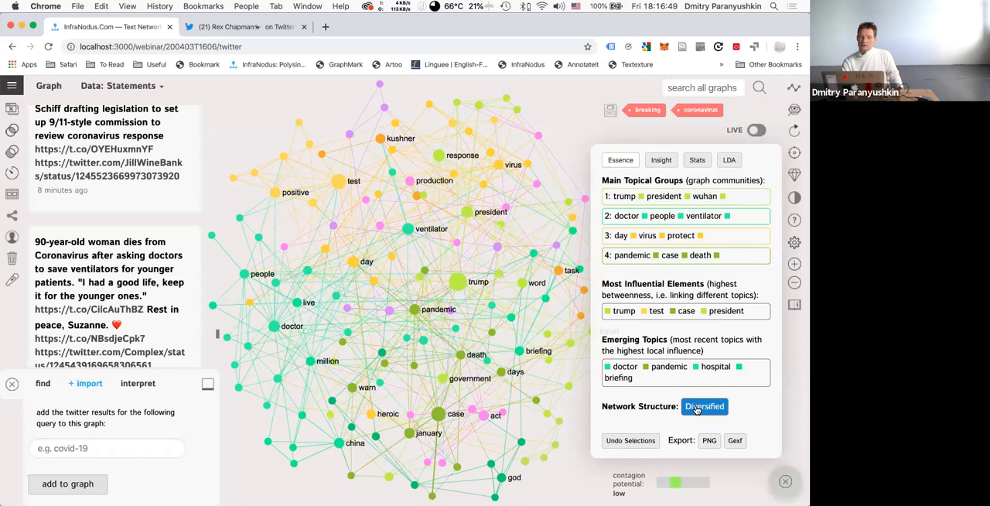
{"action": "left_click", "coordinate": [698, 406]}
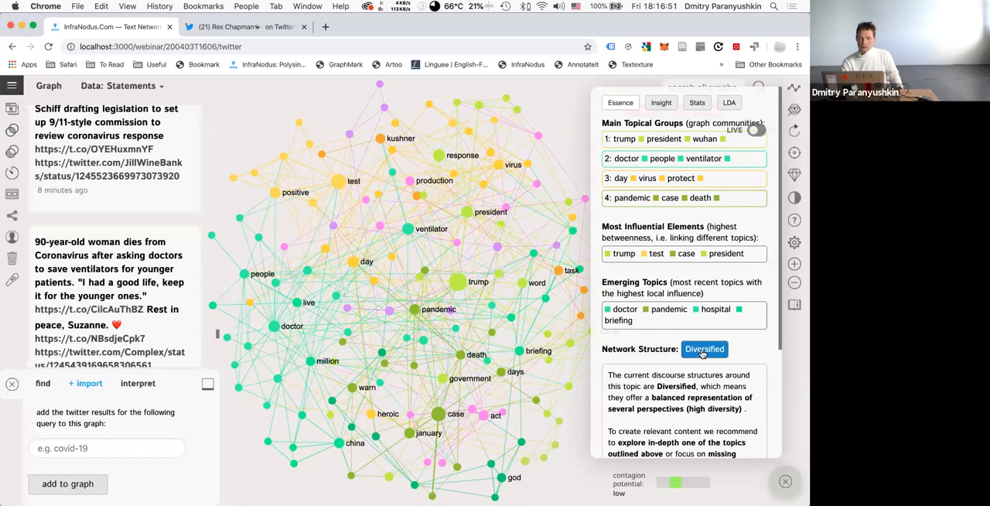
{"action": "left_click", "coordinate": [702, 350]}
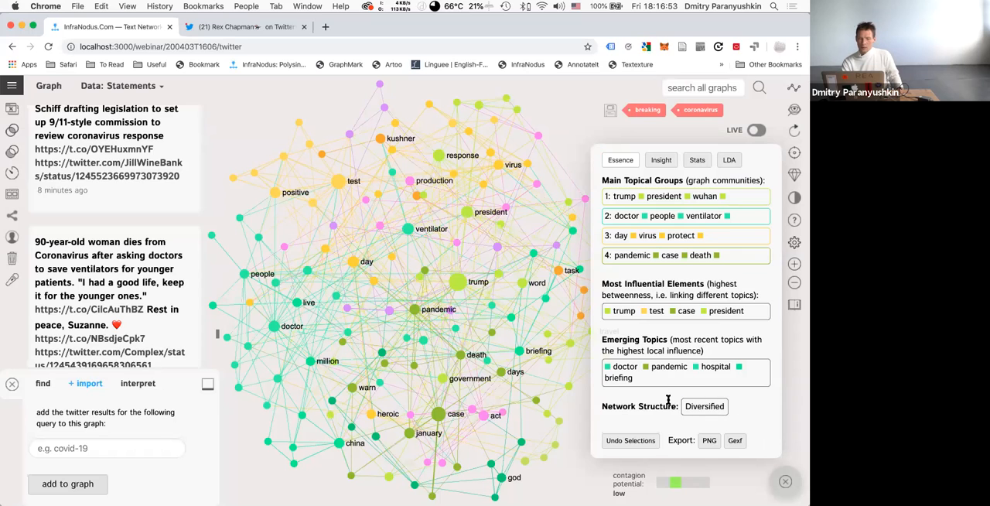
Restore the hidden breaking and coronavirus nodes, examine the network structure explanation and its modularity statistic, and collapse it again.
{"action": "left_click", "coordinate": [654, 110]}
{"action": "left_click", "coordinate": [687, 116]}
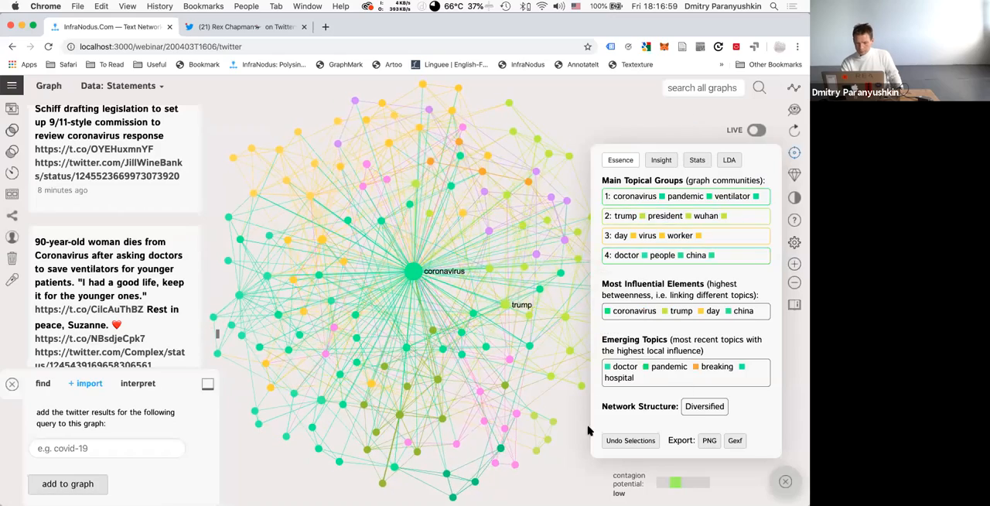
{"action": "left_click", "coordinate": [694, 411]}
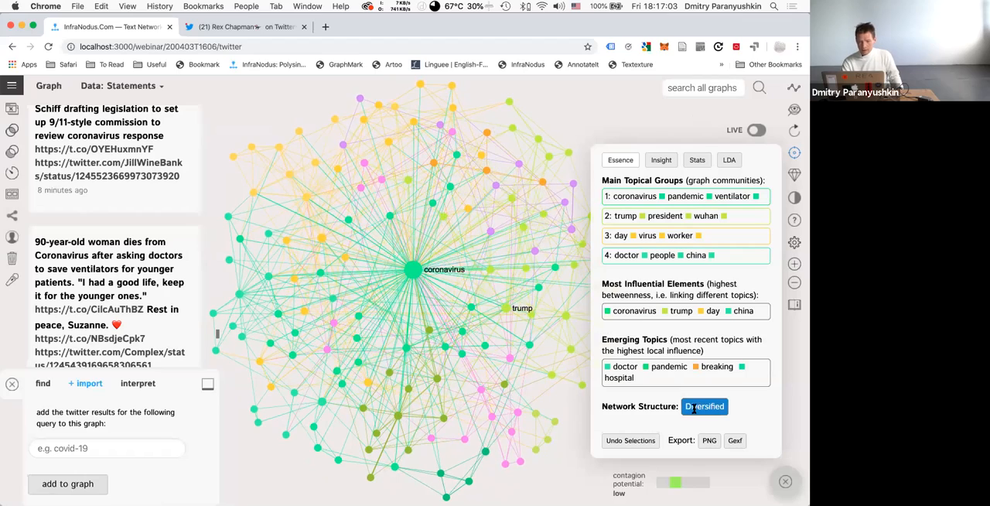
{"action": "left_click", "coordinate": [694, 408]}
{"action": "scroll", "coordinate": [673, 418], "scroll_direction": "down", "scroll_amount": 5}
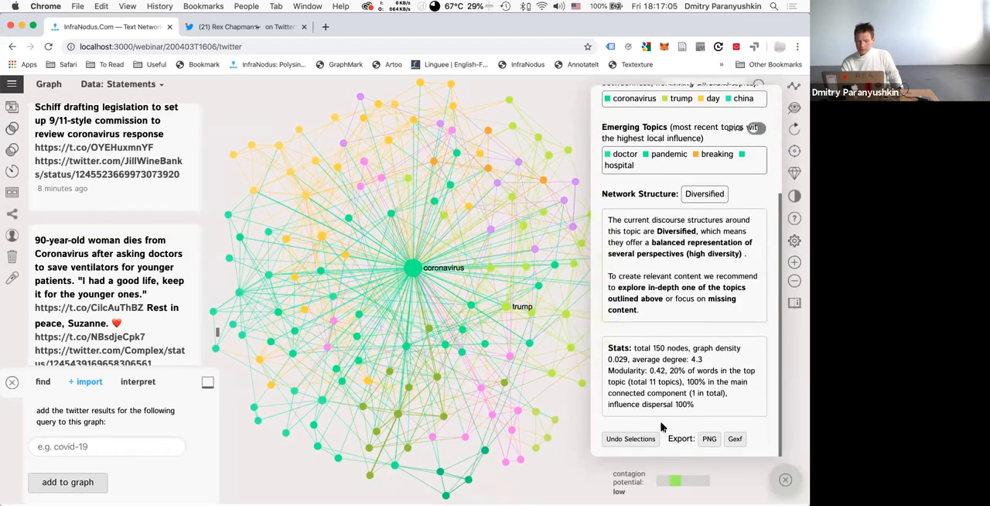
{"action": "left_click_drag", "start_coordinate": [607, 372], "coordinate": [670, 372]}
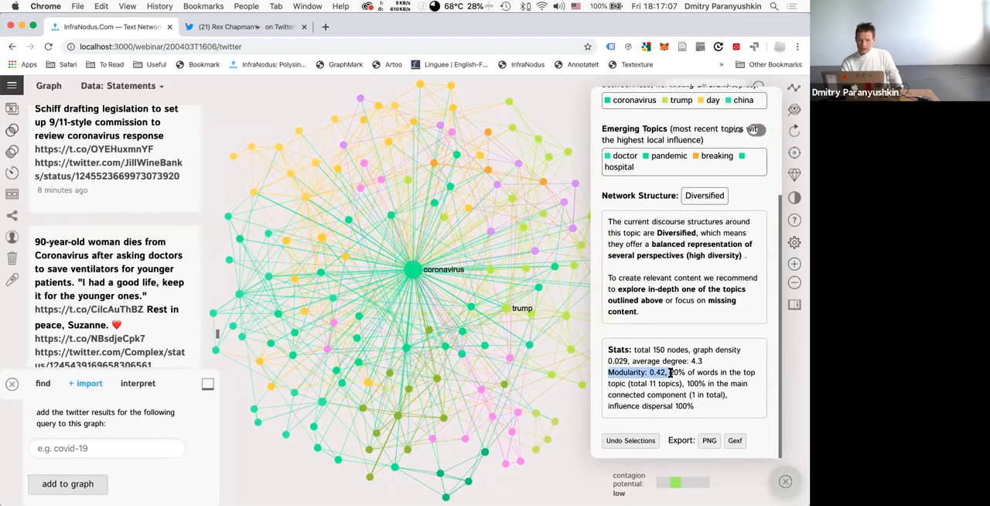
{"action": "left_click", "coordinate": [705, 195]}
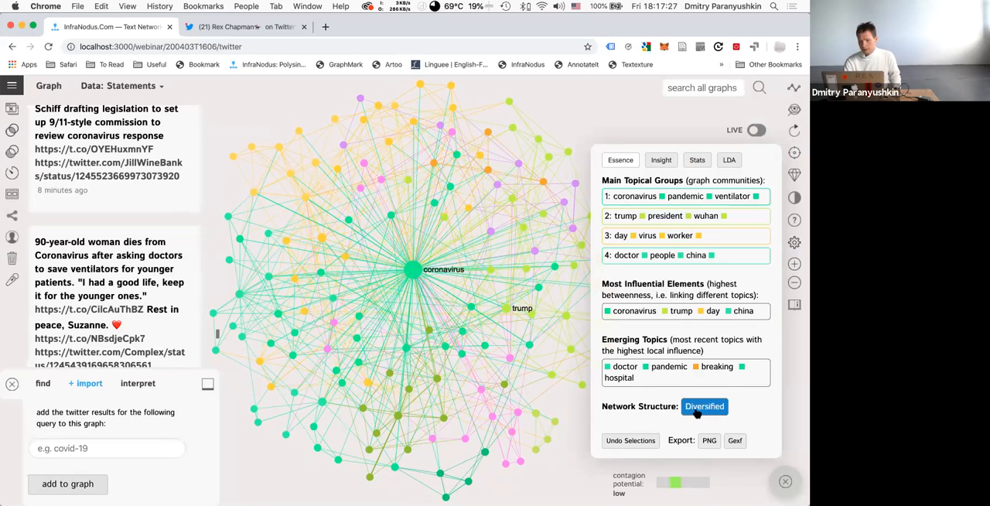
Hide the coronavirus node from the graph.
{"action": "left_click", "coordinate": [416, 270]}
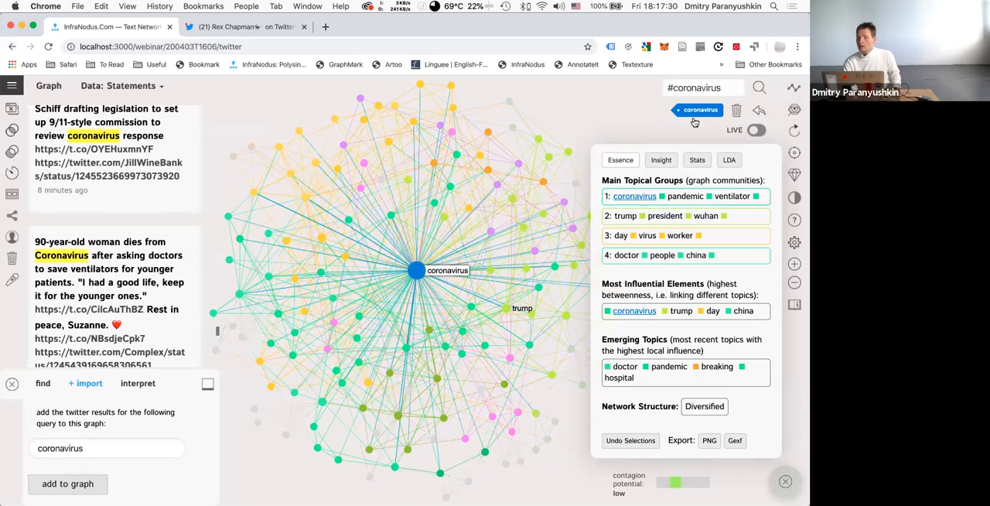
{"action": "left_click", "coordinate": [736, 112]}
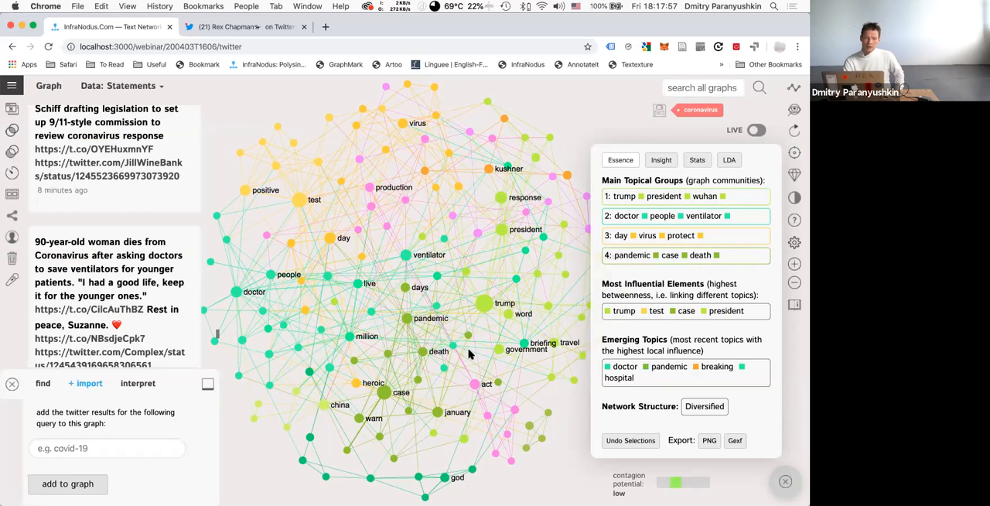
Select the trump, test and ventilator nodes one at a time to inspect their connections, revisit trump, and clear the selection.
{"action": "left_click", "coordinate": [484, 308]}
{"action": "left_click", "coordinate": [483, 306]}
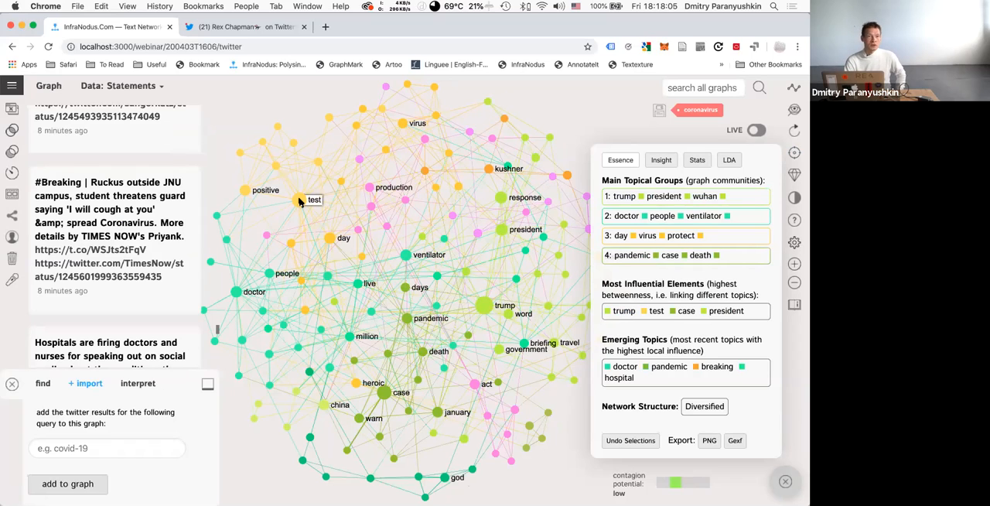
{"action": "left_click", "coordinate": [300, 201]}
{"action": "left_click", "coordinate": [301, 202]}
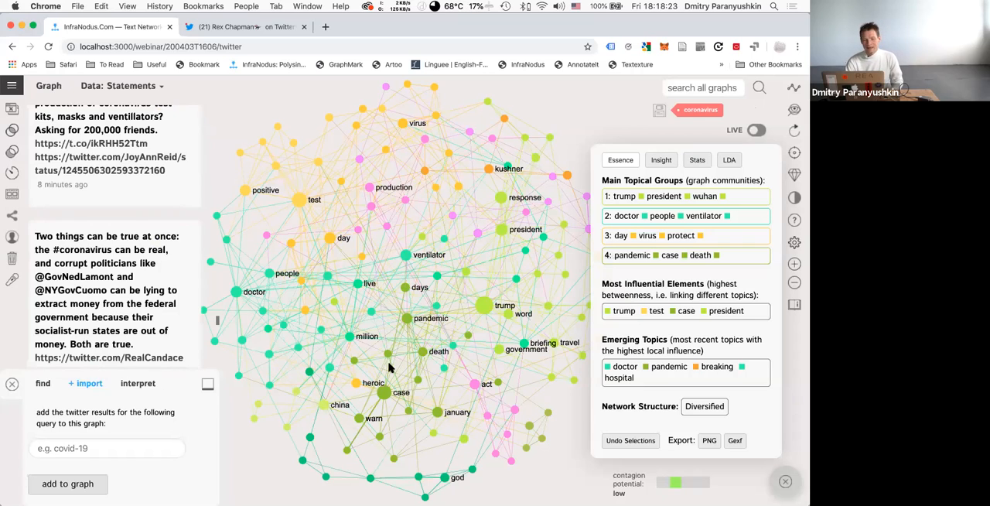
{"action": "left_click", "coordinate": [405, 256]}
{"action": "left_click", "coordinate": [405, 256]}
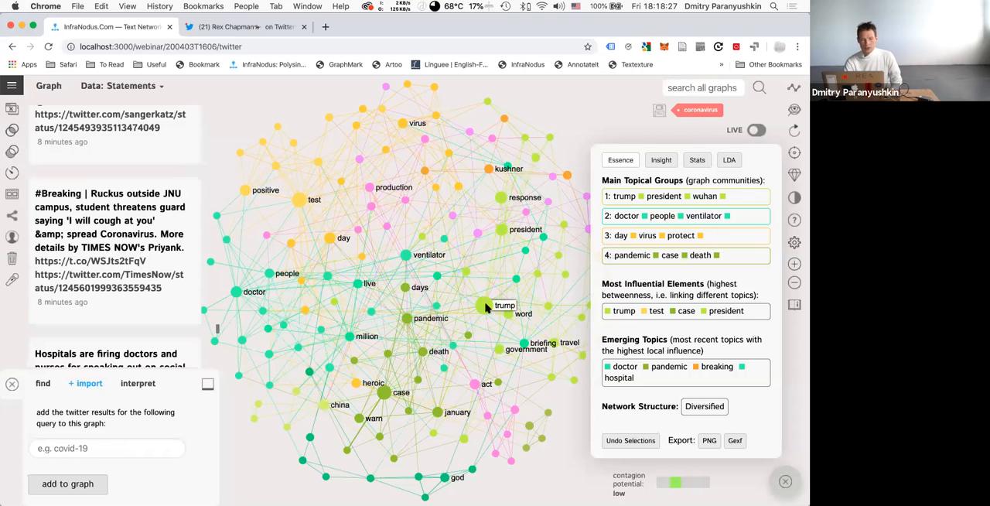
{"action": "left_click", "coordinate": [485, 306]}
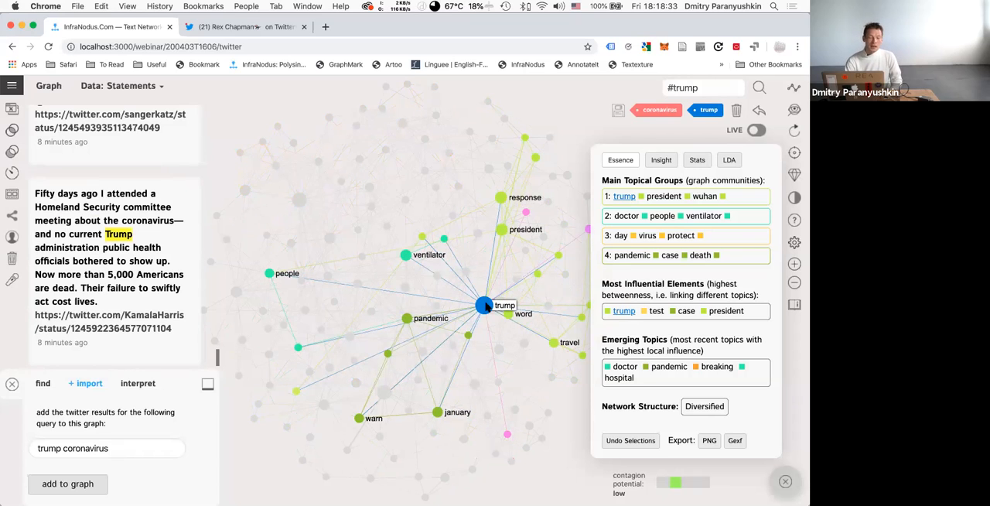
{"action": "left_click", "coordinate": [485, 307]}
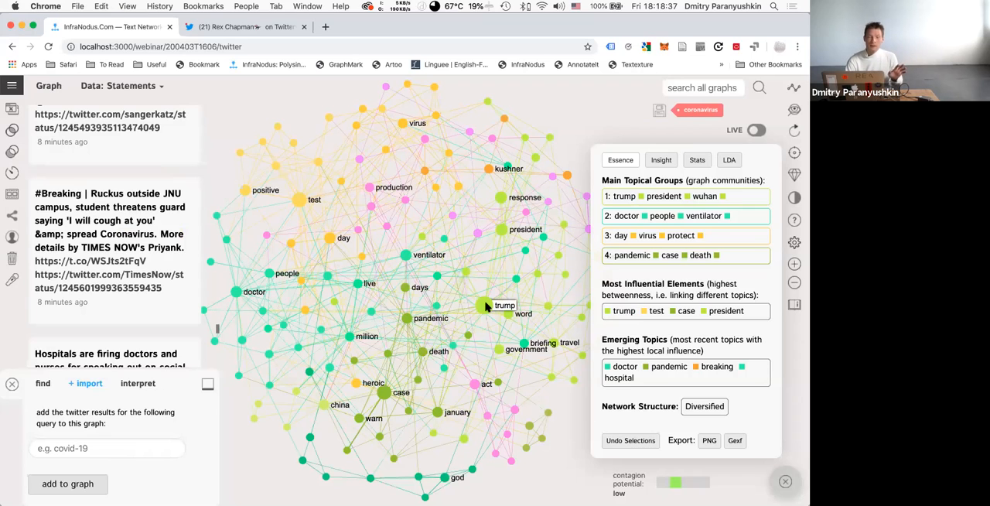
{"action": "left_click", "coordinate": [485, 306]}
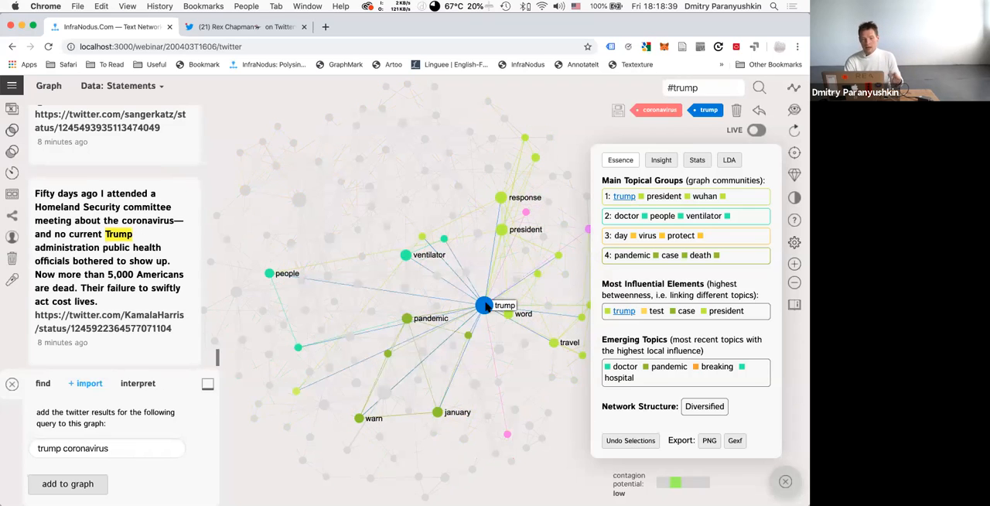
{"action": "left_click", "coordinate": [485, 307]}
Examine the ranking options for the most influential words in the user settings, keep max betweenness centrality, and return to the graph.
{"action": "left_click", "coordinate": [12, 85]}
{"action": "left_click", "coordinate": [29, 167]}
{"action": "scroll", "coordinate": [147, 317], "scroll_direction": "down", "scroll_amount": 8}
{"action": "scroll", "coordinate": [151, 319], "scroll_direction": "down", "scroll_amount": 8}
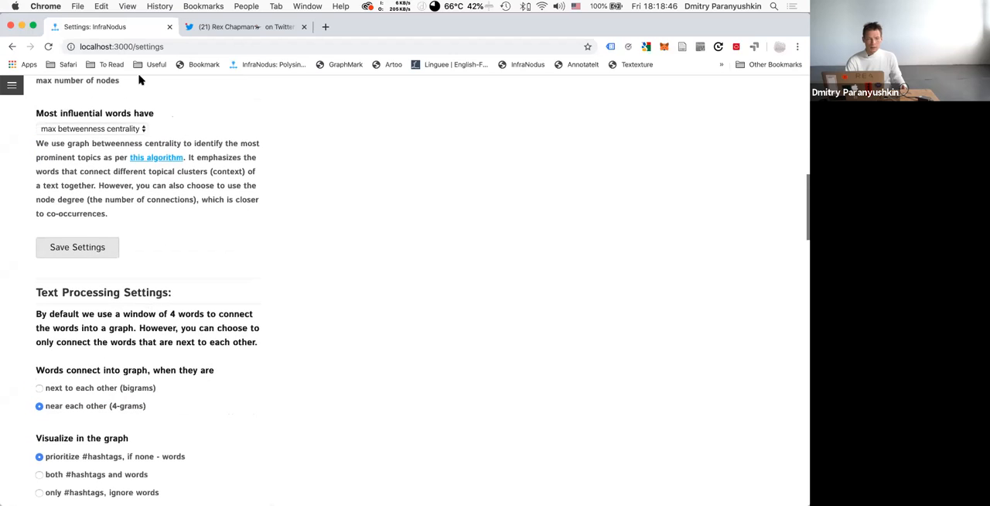
{"action": "left_click", "coordinate": [121, 130]}
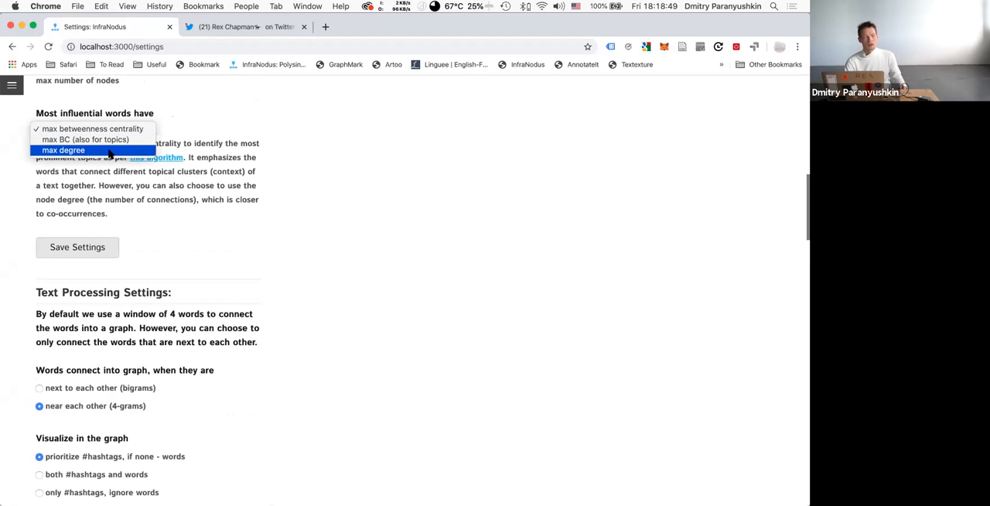
{"action": "left_click", "coordinate": [245, 121]}
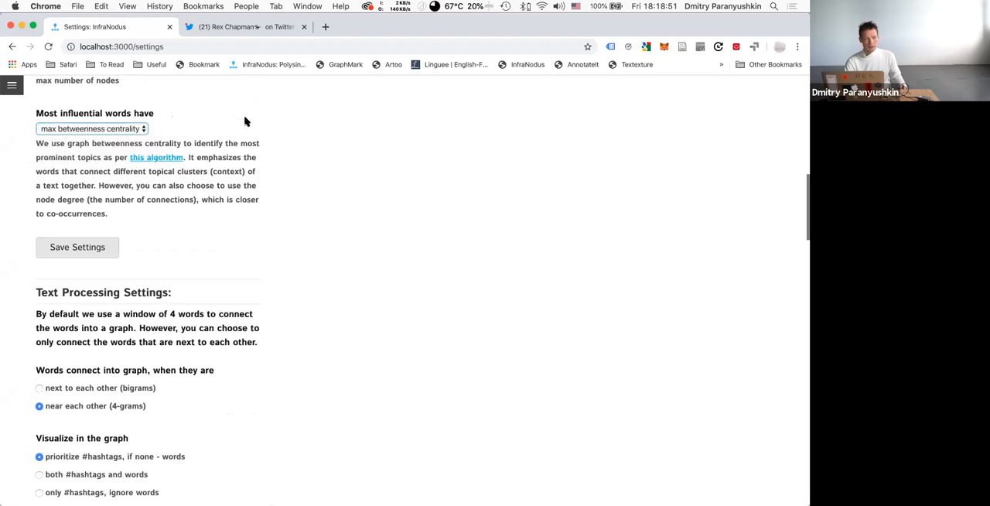
{"action": "left_click", "coordinate": [12, 47]}
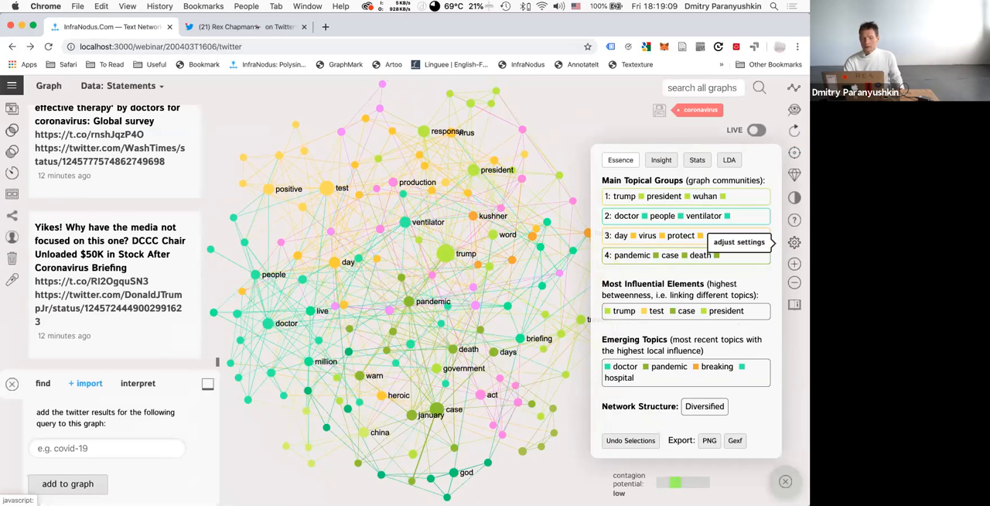
Select the case node together with march, and with february, to read the matching tweets, and clear the selection.
{"action": "left_click", "coordinate": [437, 411]}
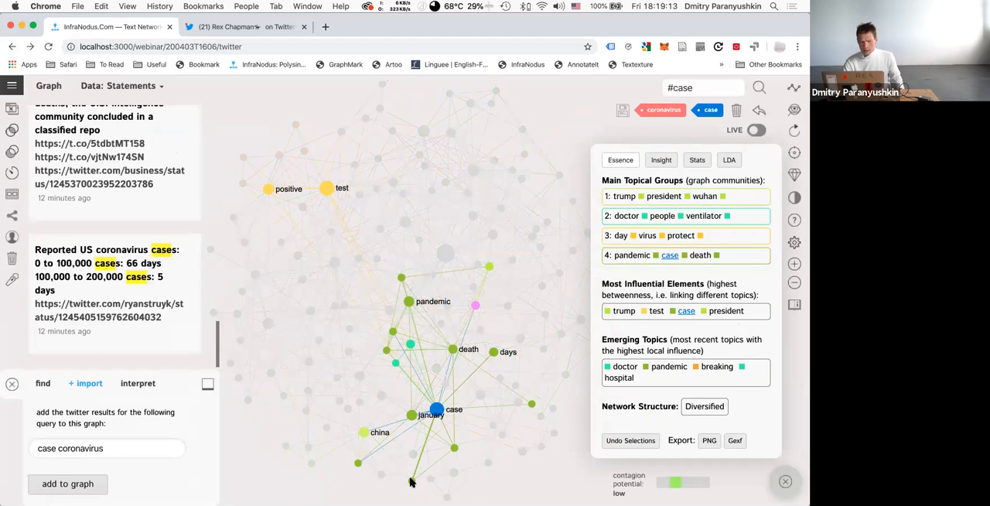
{"action": "left_click", "coordinate": [411, 482]}
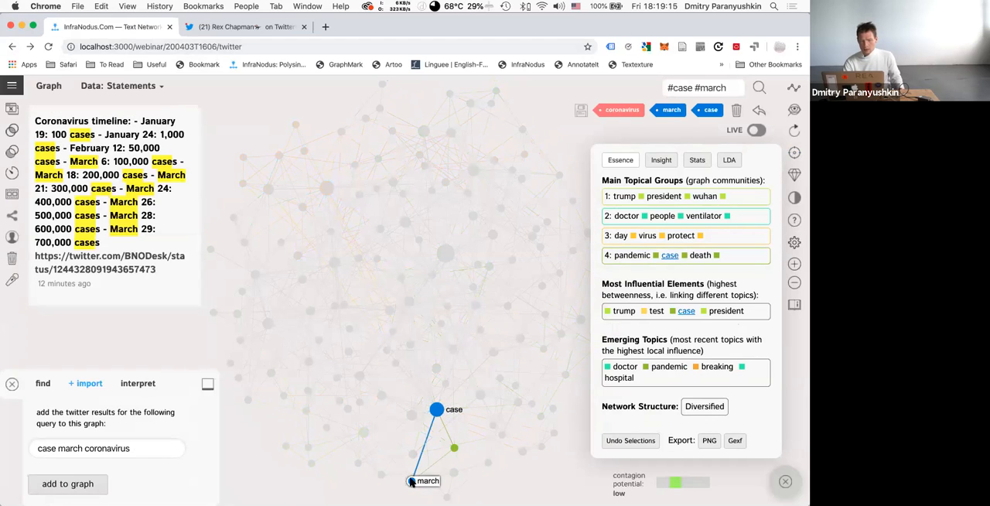
{"action": "left_click", "coordinate": [410, 482]}
{"action": "left_click", "coordinate": [437, 411]}
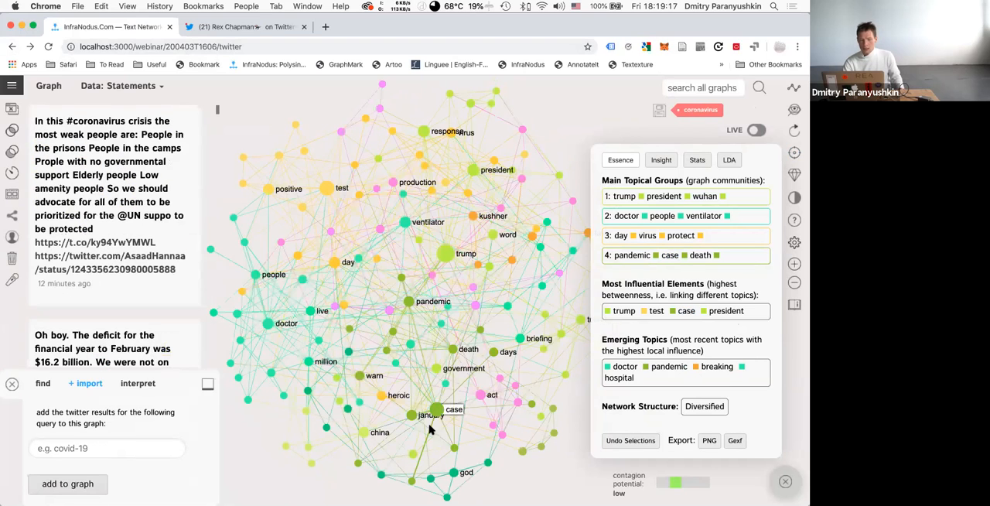
{"action": "left_click", "coordinate": [437, 410]}
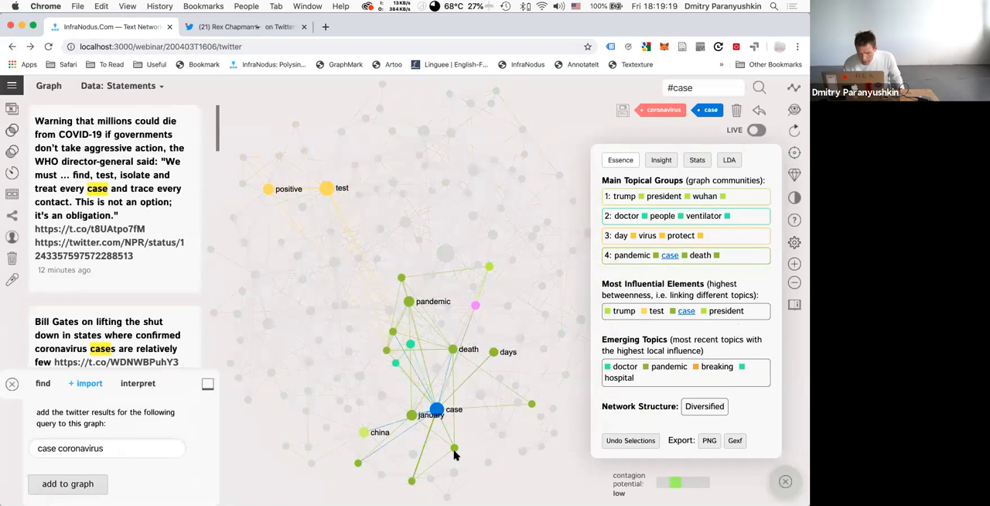
{"action": "left_click", "coordinate": [454, 449]}
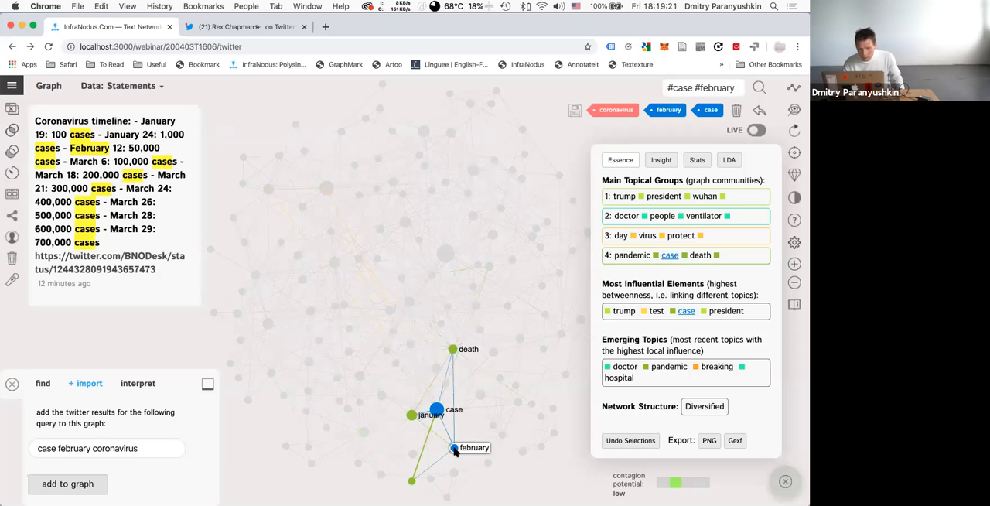
{"action": "left_click", "coordinate": [454, 449]}
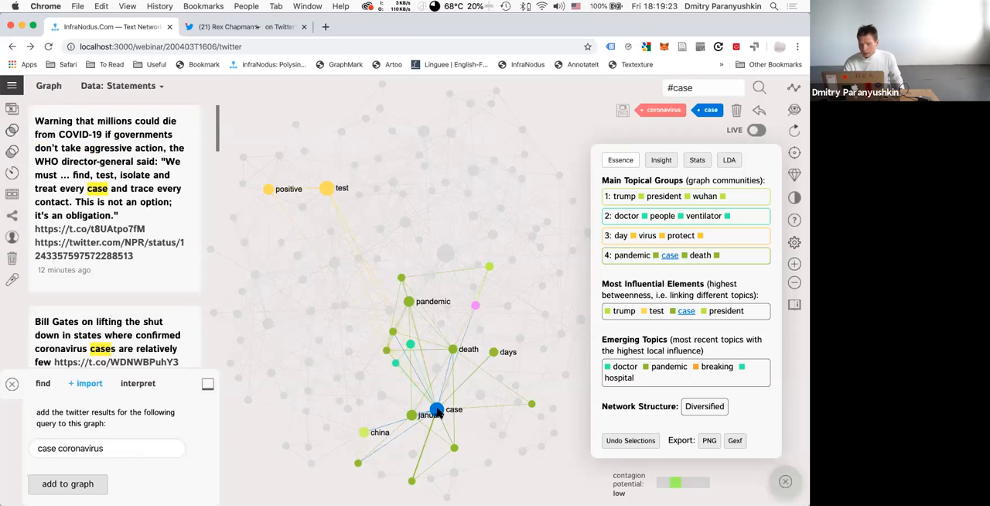
{"action": "left_click", "coordinate": [437, 410]}
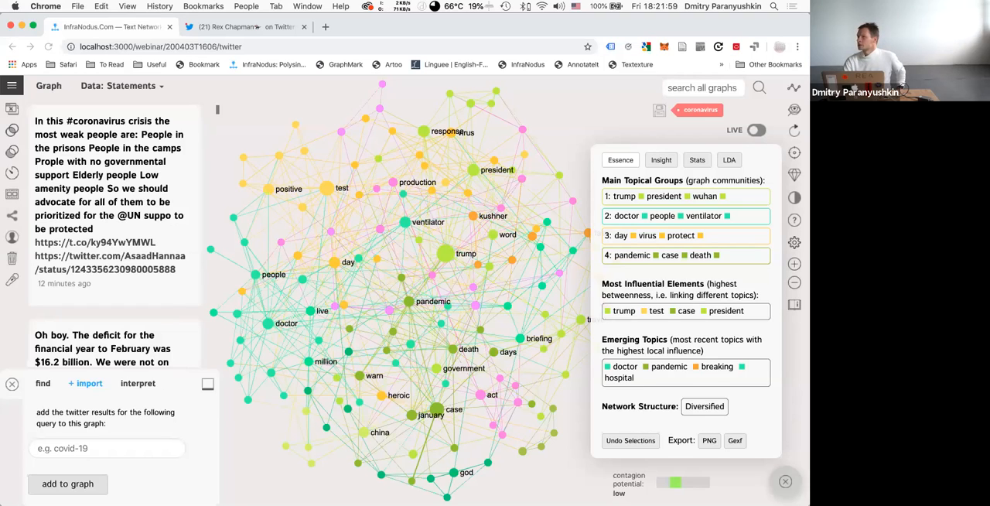
Open the Twitter hashtag and username import app and enter coronavirus as the search term.
{"action": "left_click", "coordinate": [11, 84]}
{"action": "left_click", "coordinate": [27, 150]}
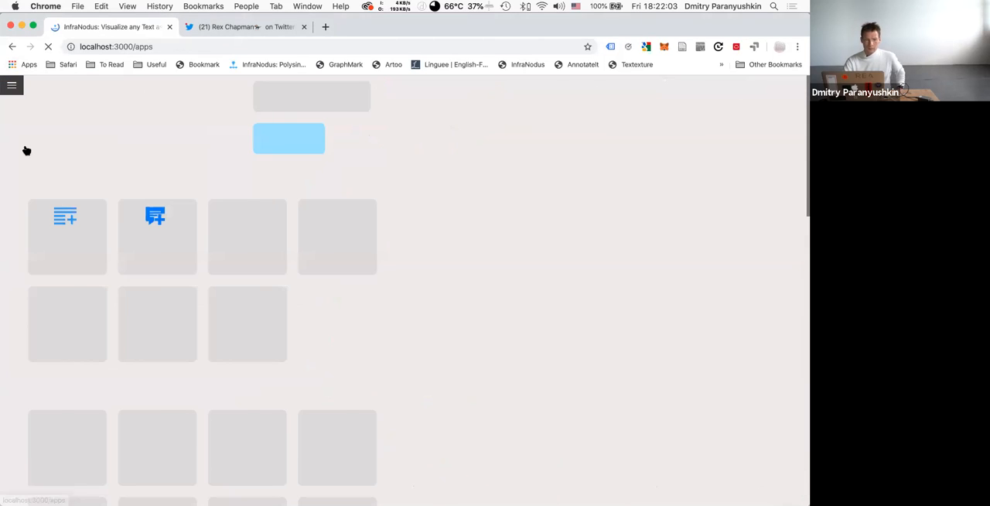
{"action": "scroll", "coordinate": [189, 321], "scroll_direction": "down", "scroll_amount": 3}
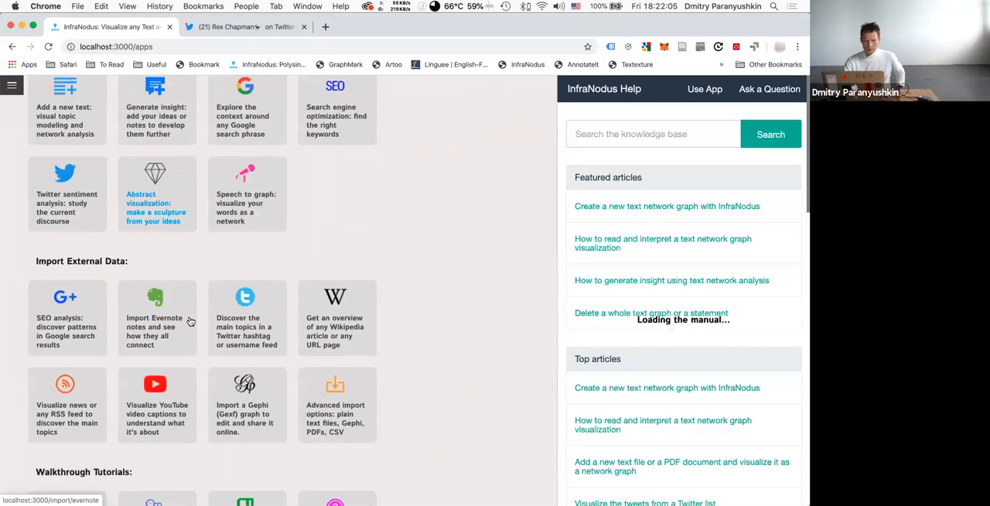
{"action": "left_click", "coordinate": [246, 318]}
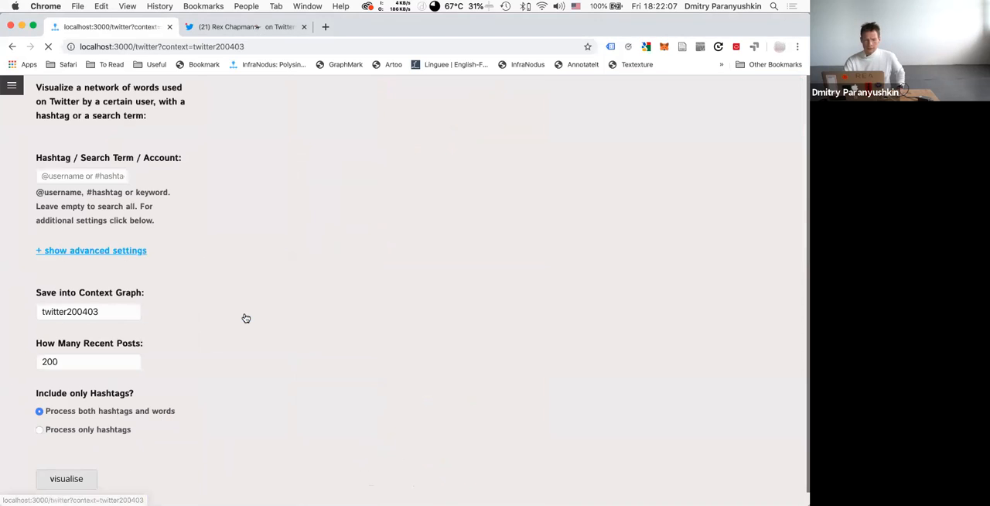
{"action": "left_click", "coordinate": [80, 176]}
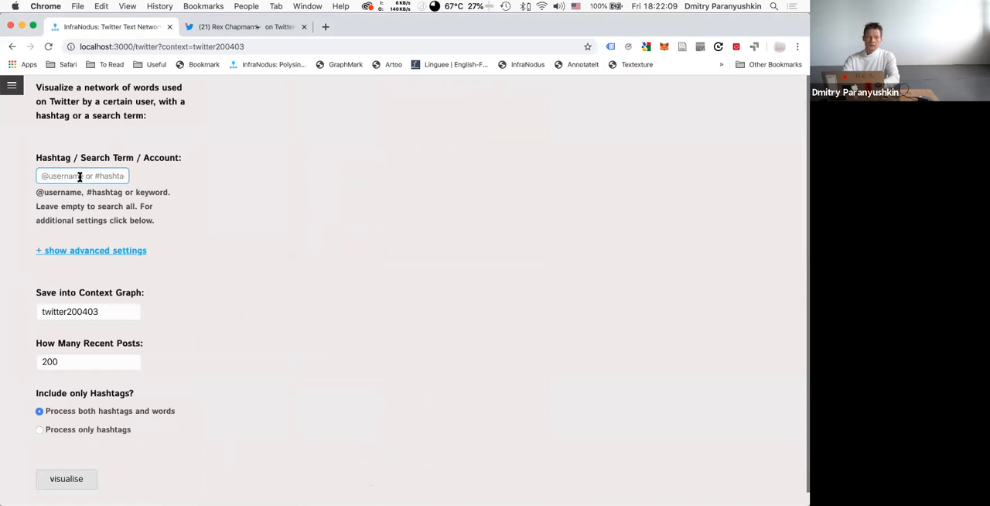
{"action": "type", "text": "coronavirus"}
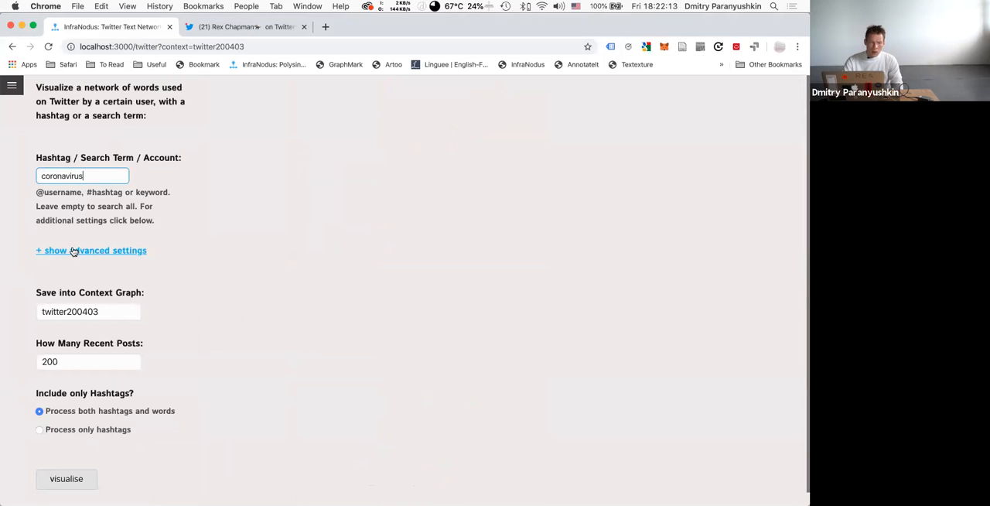
Expand the advanced Twitter import settings and enable showing originating twitter accounts and making a graph of twitter users only.
{"action": "left_click", "coordinate": [73, 250]}
{"action": "scroll", "coordinate": [111, 349], "scroll_direction": "down", "scroll_amount": 3}
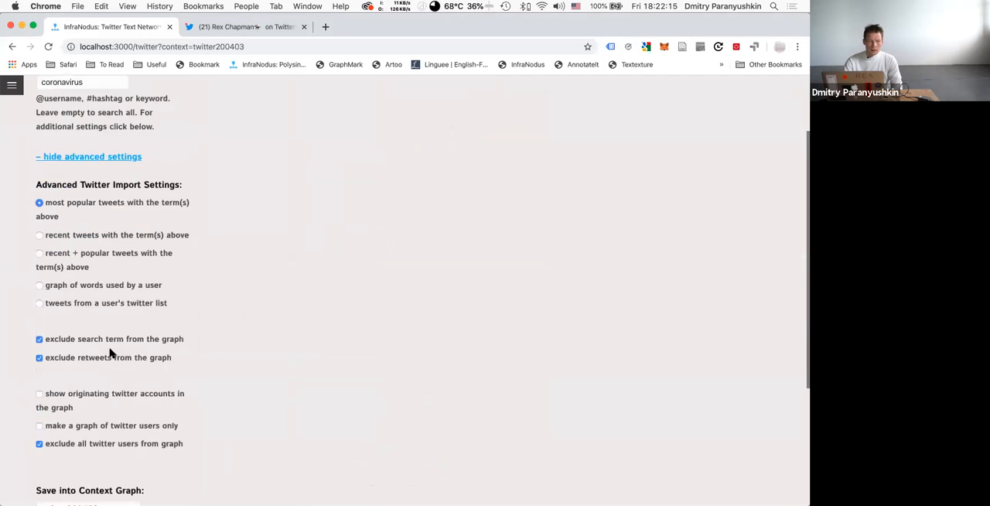
{"action": "scroll", "coordinate": [110, 350], "scroll_direction": "down", "scroll_amount": 2}
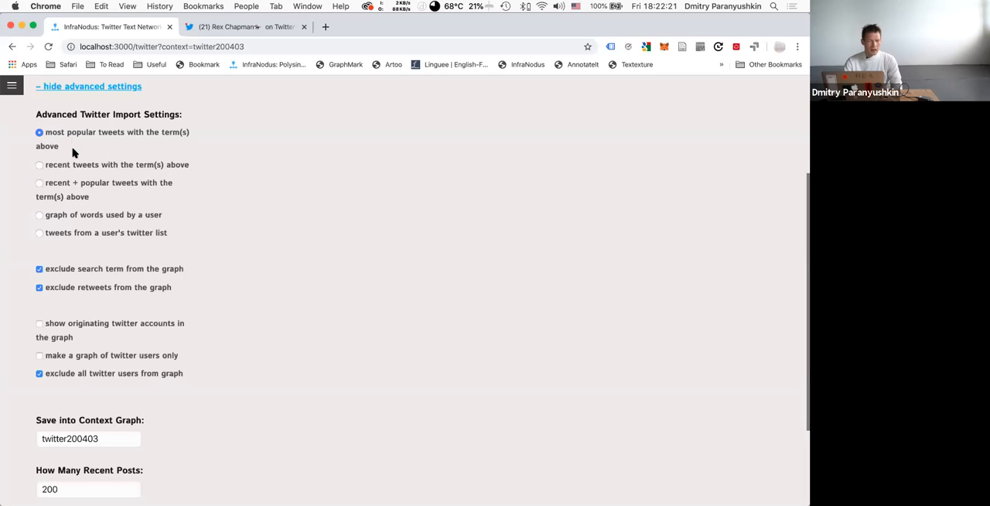
{"action": "scroll", "coordinate": [91, 249], "scroll_direction": "down", "scroll_amount": 2}
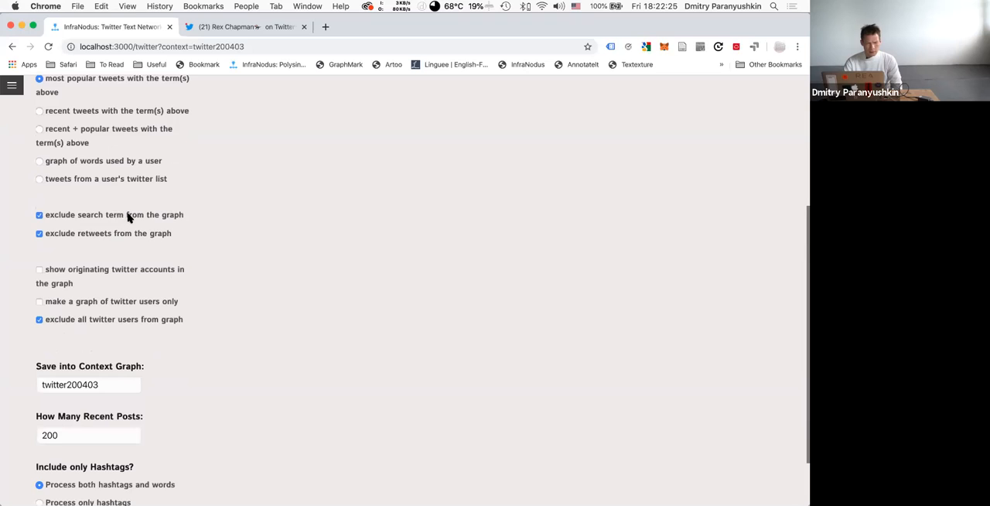
{"action": "scroll", "coordinate": [101, 250], "scroll_direction": "down", "scroll_amount": 2}
{"action": "scroll", "coordinate": [101, 251], "scroll_direction": "down", "scroll_amount": 1}
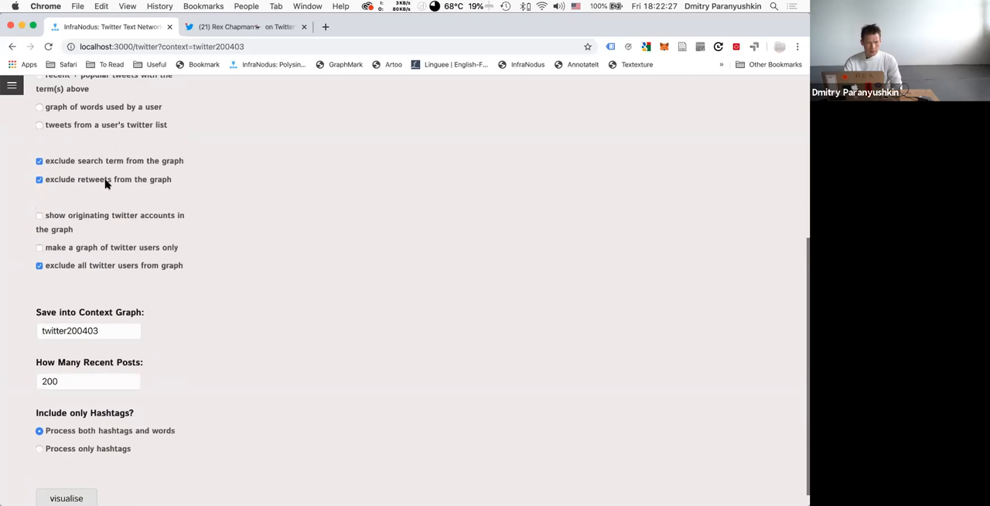
{"action": "left_click", "coordinate": [53, 216]}
{"action": "left_click", "coordinate": [52, 249]}
Set the context graph name to twitter200403social.
{"action": "left_click", "coordinate": [112, 332]}
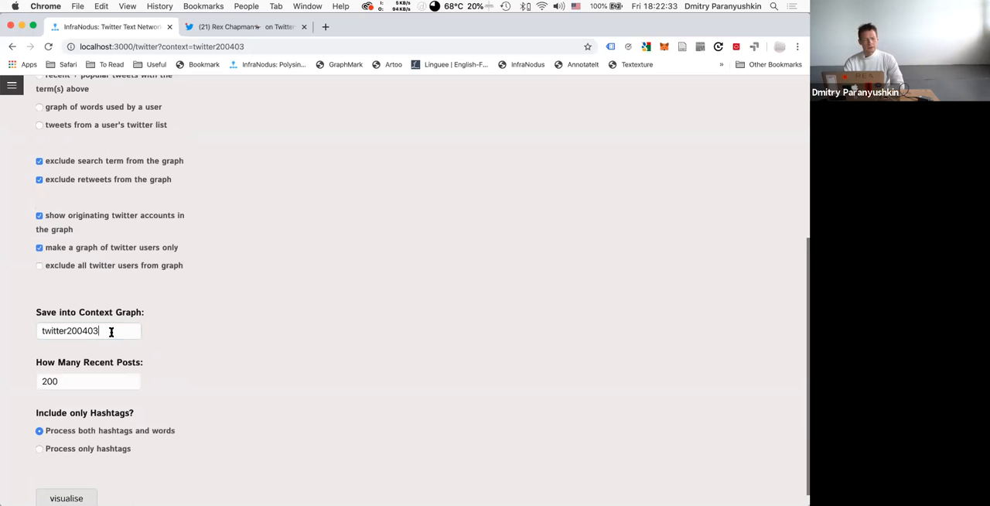
{"action": "type", "text": "social"}
{"action": "scroll", "coordinate": [120, 392], "scroll_direction": "down", "scroll_amount": 1}
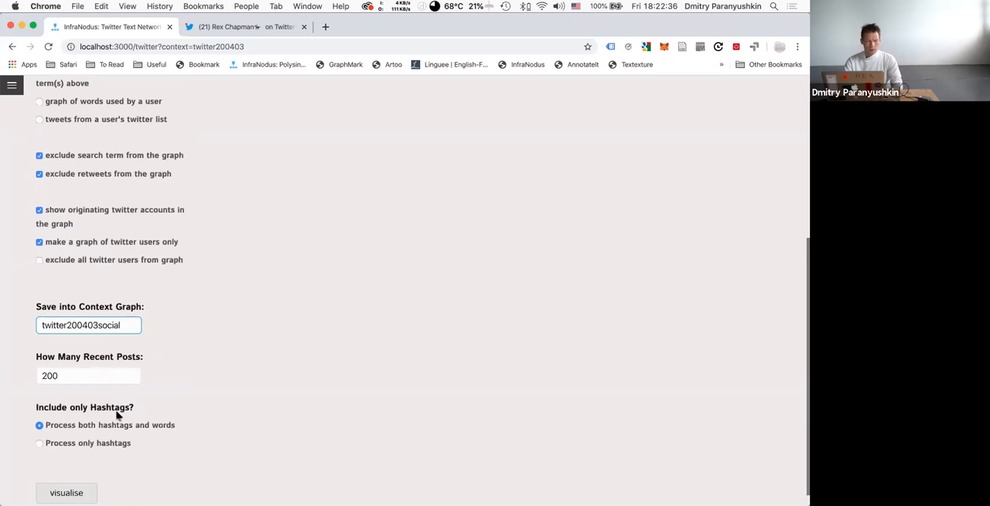
Visualise the twitter200403social graph of Twitter users and close its analytics overview.
{"action": "left_click", "coordinate": [67, 481]}
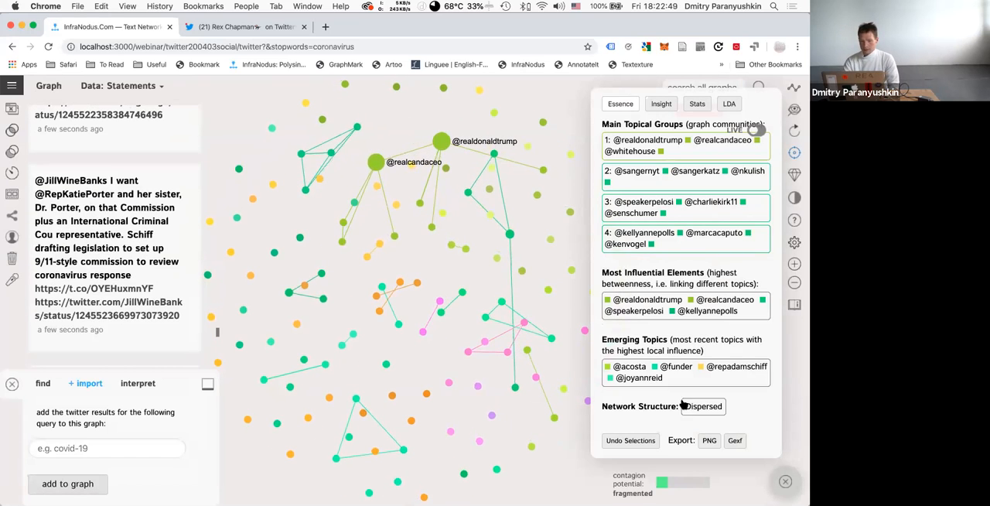
{"action": "left_click", "coordinate": [785, 481]}
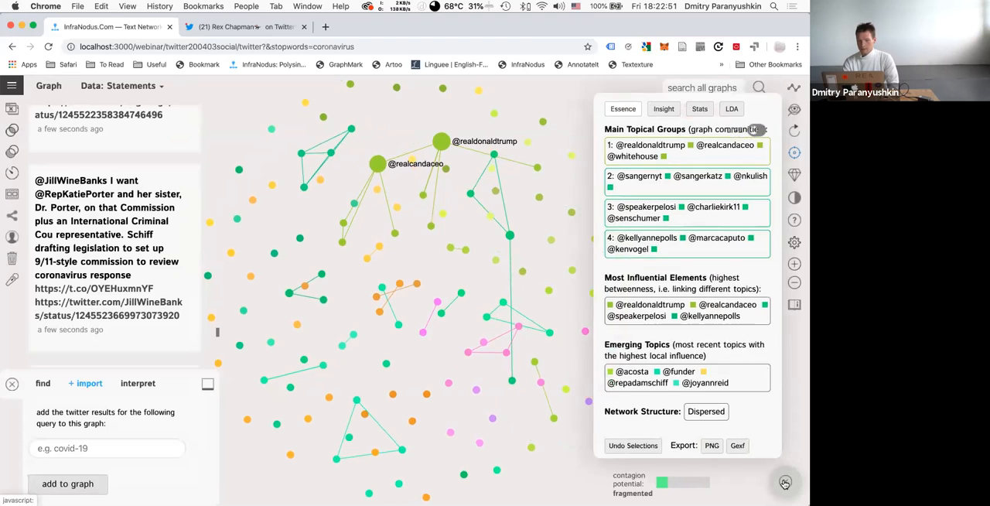
{"action": "left_click", "coordinate": [785, 482]}
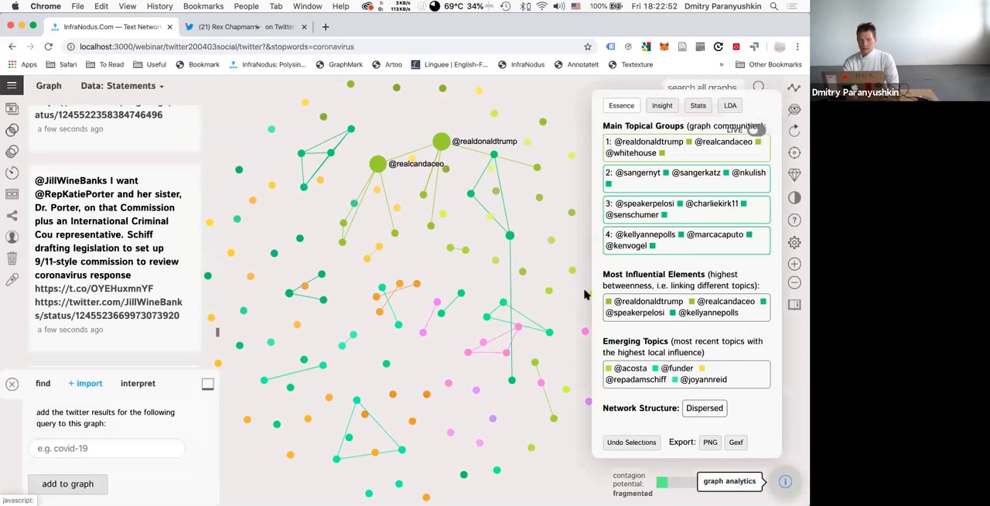
{"action": "left_click", "coordinate": [785, 482]}
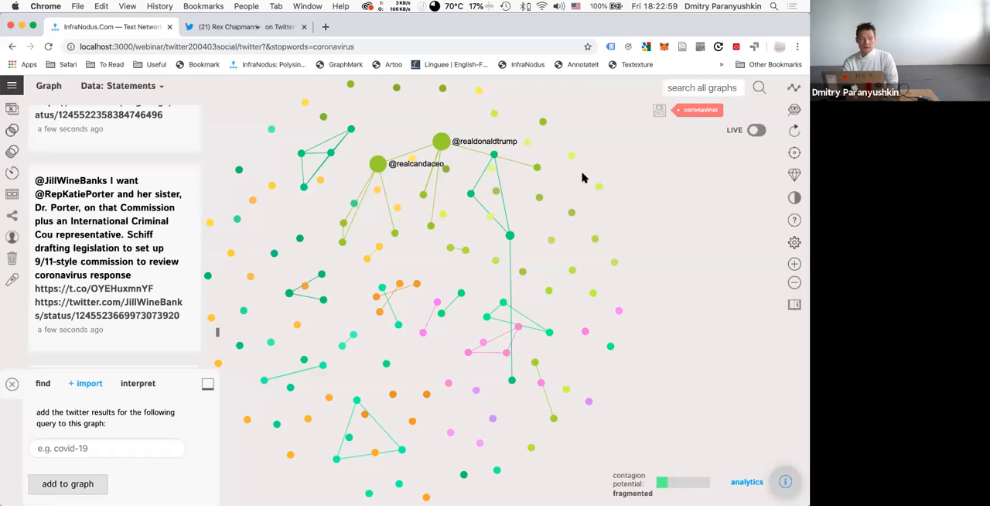
{"action": "left_click", "coordinate": [376, 163]}
{"action": "left_click", "coordinate": [440, 142]}
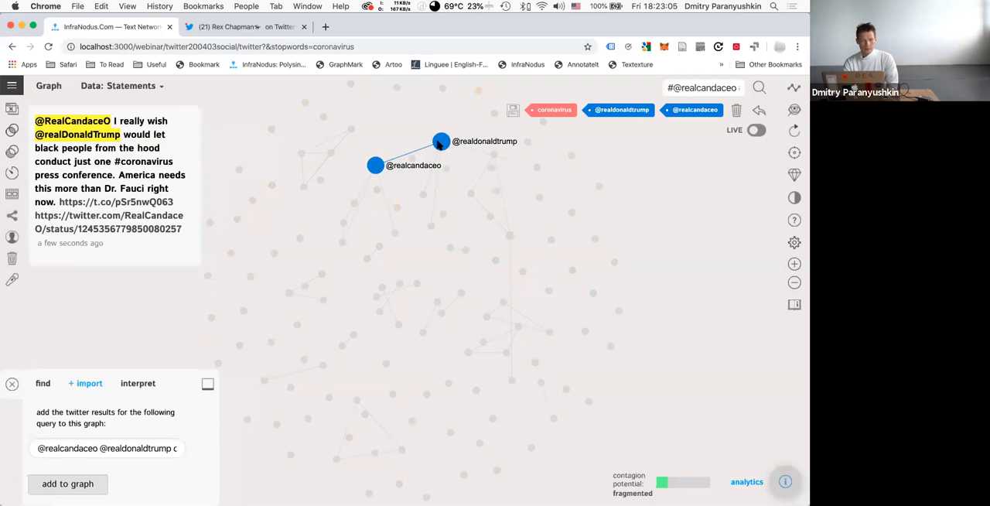
{"action": "left_click", "coordinate": [441, 142]}
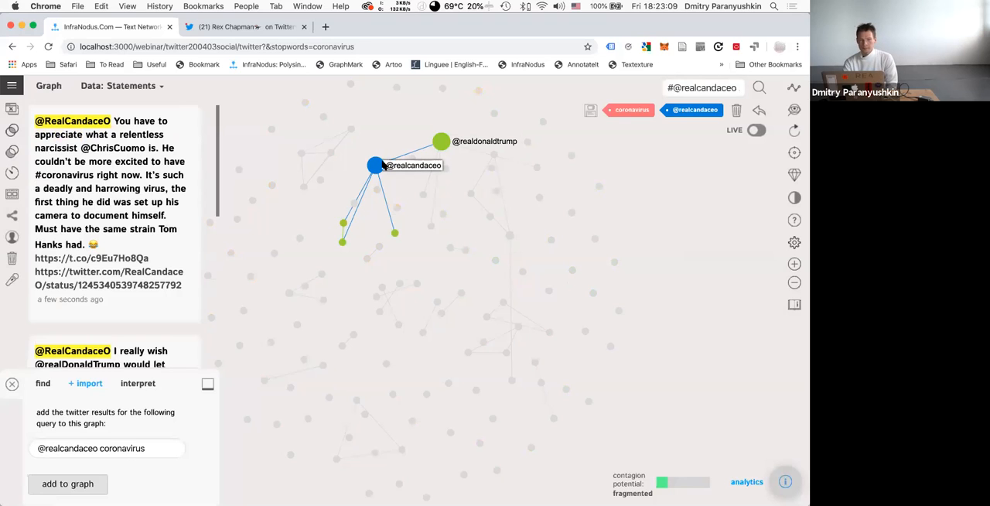
{"action": "left_click", "coordinate": [406, 166]}
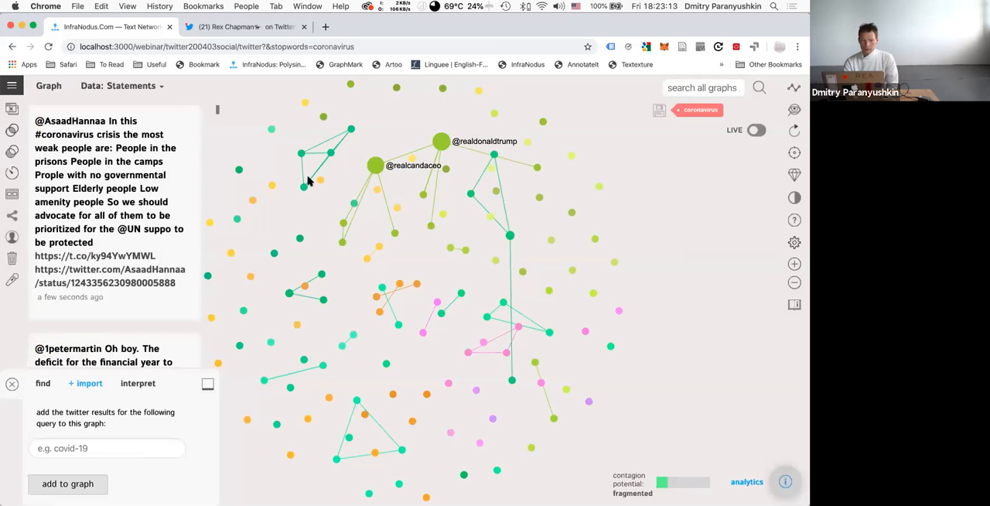
{"action": "scroll", "coordinate": [308, 181], "scroll_direction": "up", "scroll_amount": 3}
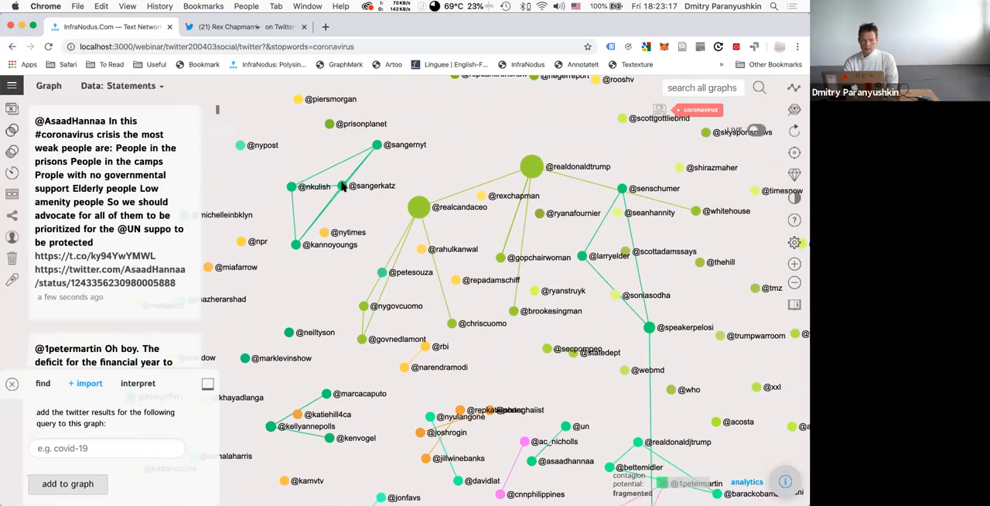
{"action": "left_click", "coordinate": [364, 188]}
{"action": "left_click", "coordinate": [375, 145]}
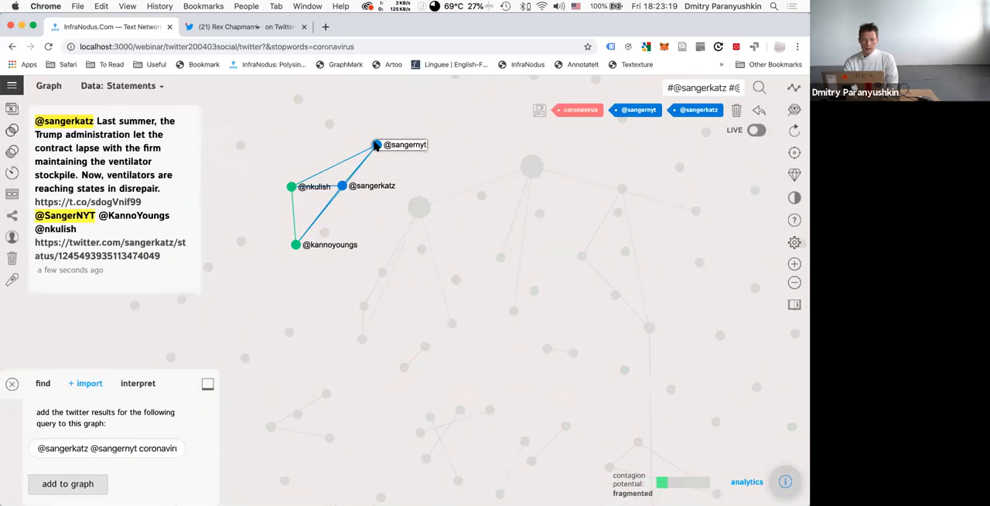
{"action": "left_click", "coordinate": [290, 188]}
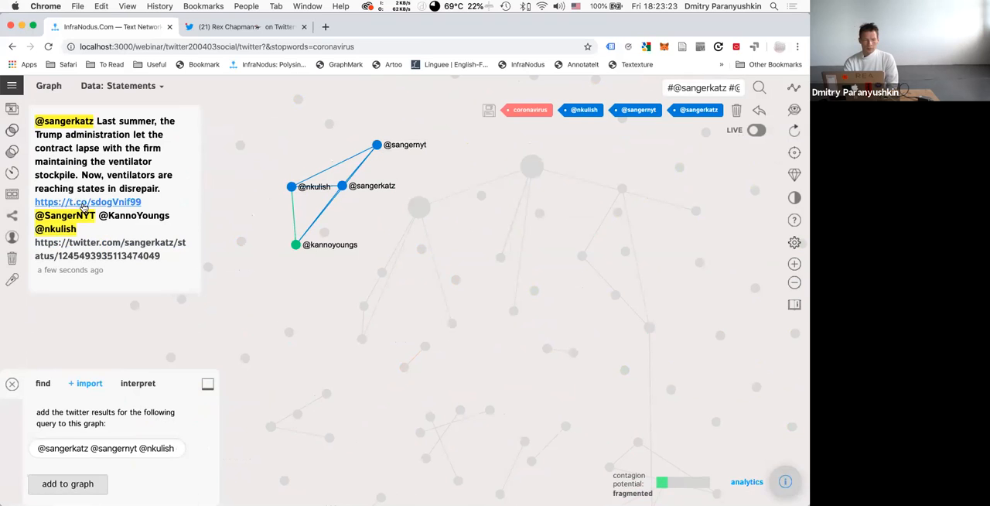
{"action": "left_click", "coordinate": [788, 93]}
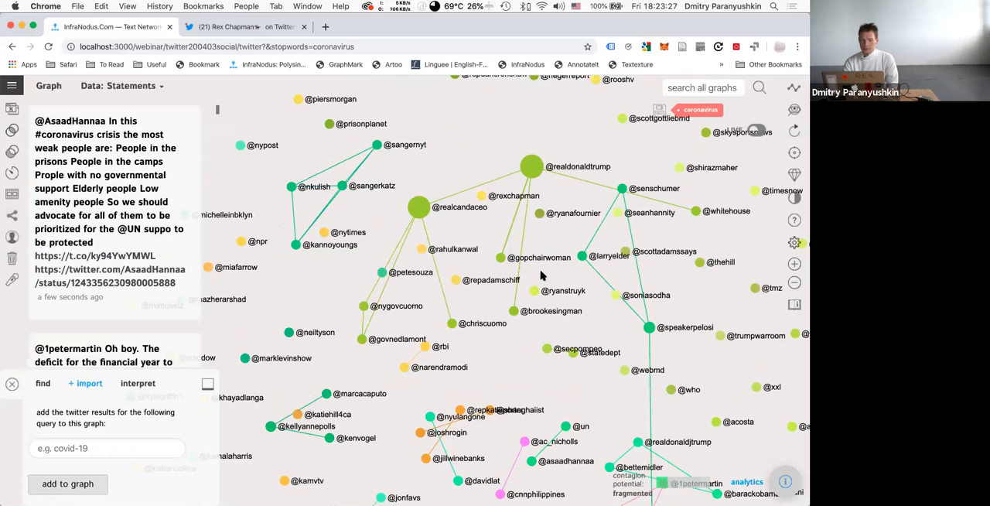
{"action": "scroll", "coordinate": [542, 275], "scroll_direction": "down", "scroll_amount": 5}
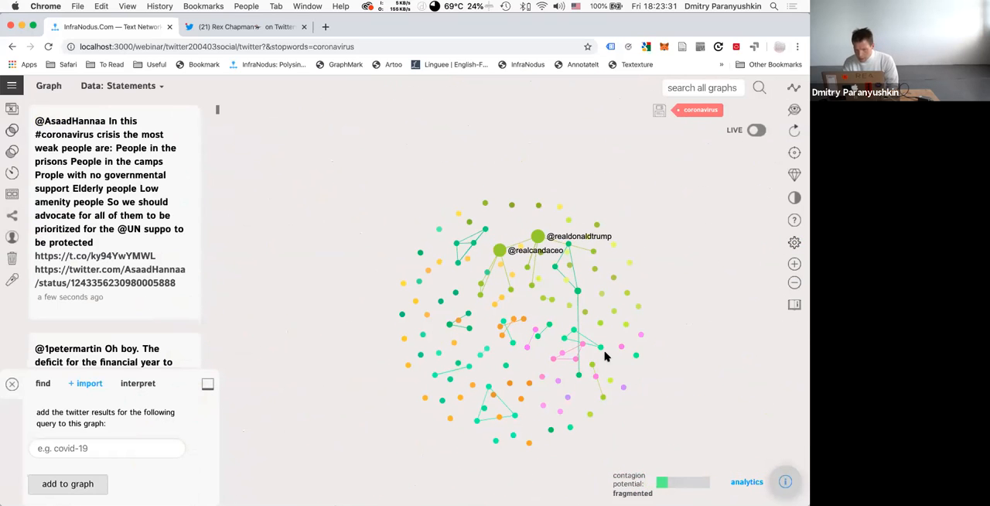
{"action": "scroll", "coordinate": [606, 356], "scroll_direction": "up", "scroll_amount": 4}
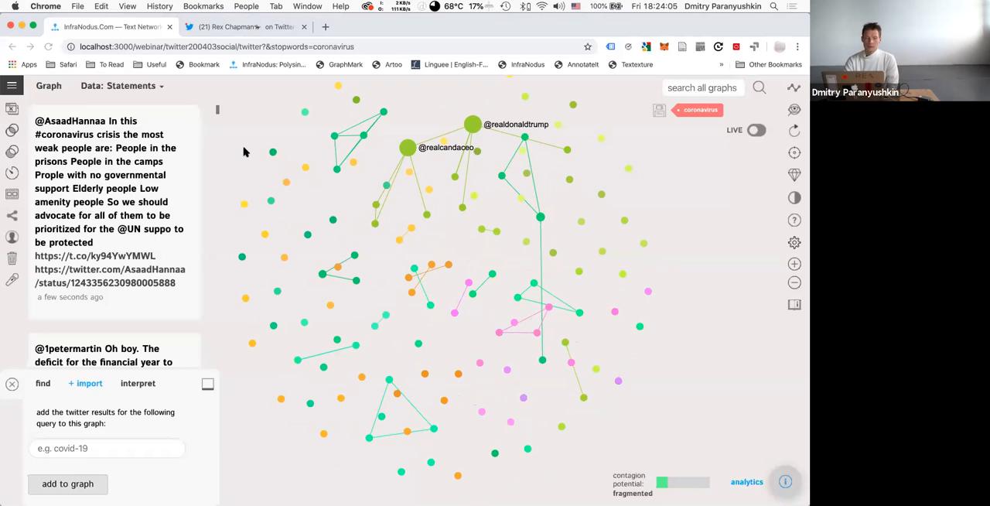
Go back to the apps page and open the Twitter hashtag and username import app.
{"action": "left_click", "coordinate": [11, 85]}
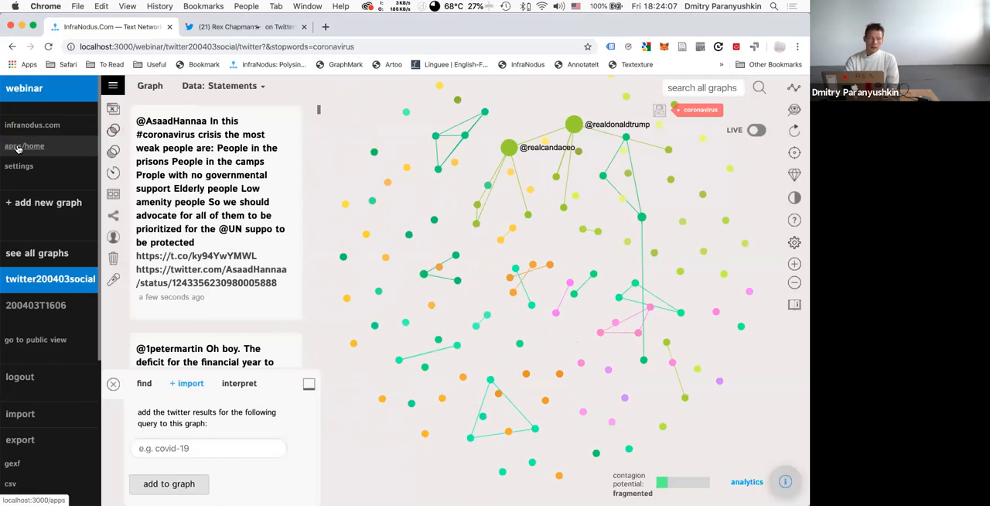
{"action": "left_click", "coordinate": [18, 149]}
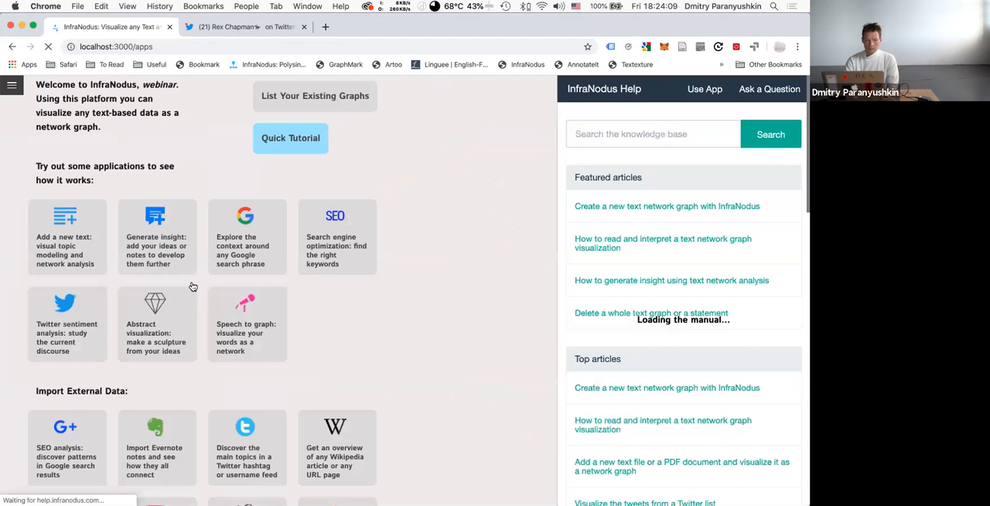
{"action": "scroll", "coordinate": [242, 425], "scroll_direction": "down", "scroll_amount": 2}
{"action": "scroll", "coordinate": [242, 428], "scroll_direction": "down", "scroll_amount": 1}
{"action": "left_click", "coordinate": [248, 360]}
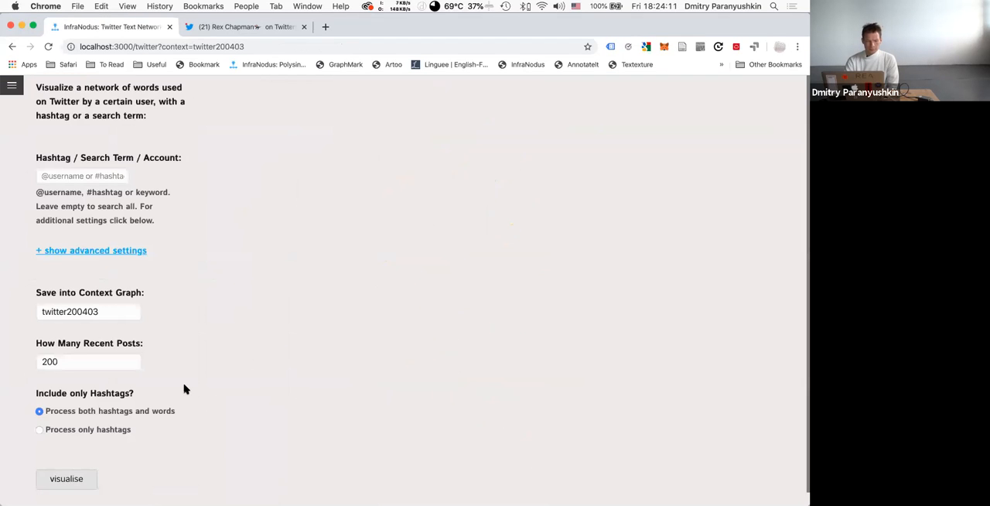
Set the Twitter import to process only hashtags and enter coronavirus as the search term.
{"action": "left_click", "coordinate": [48, 417]}
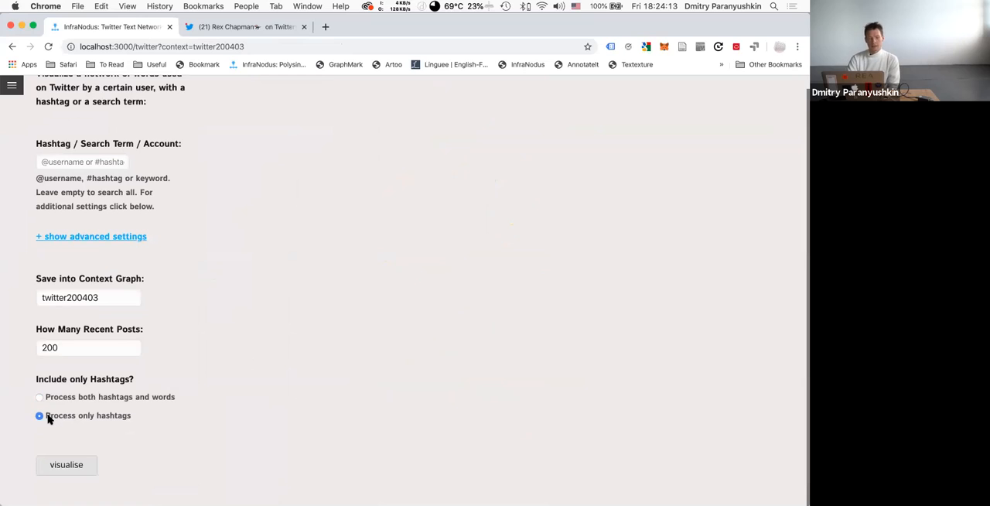
{"action": "left_click", "coordinate": [73, 398]}
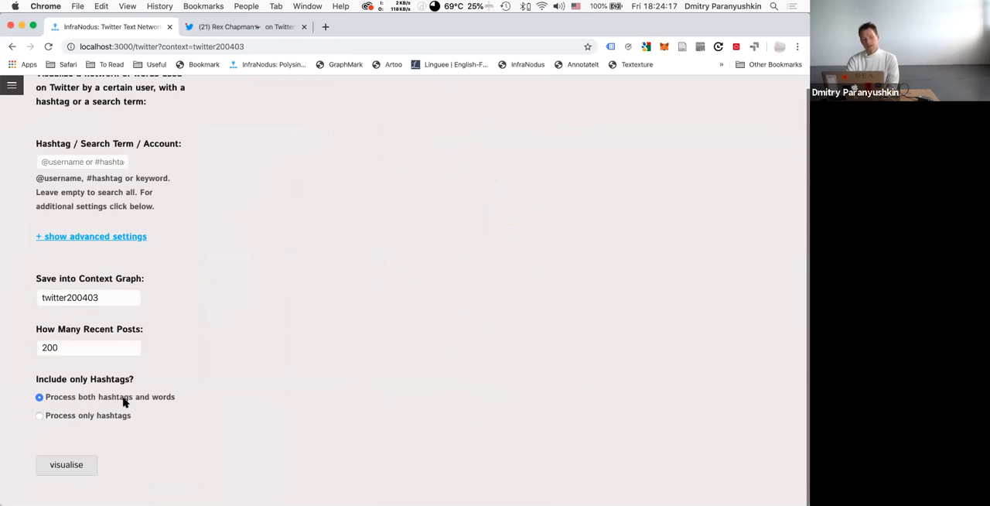
{"action": "left_click", "coordinate": [52, 416]}
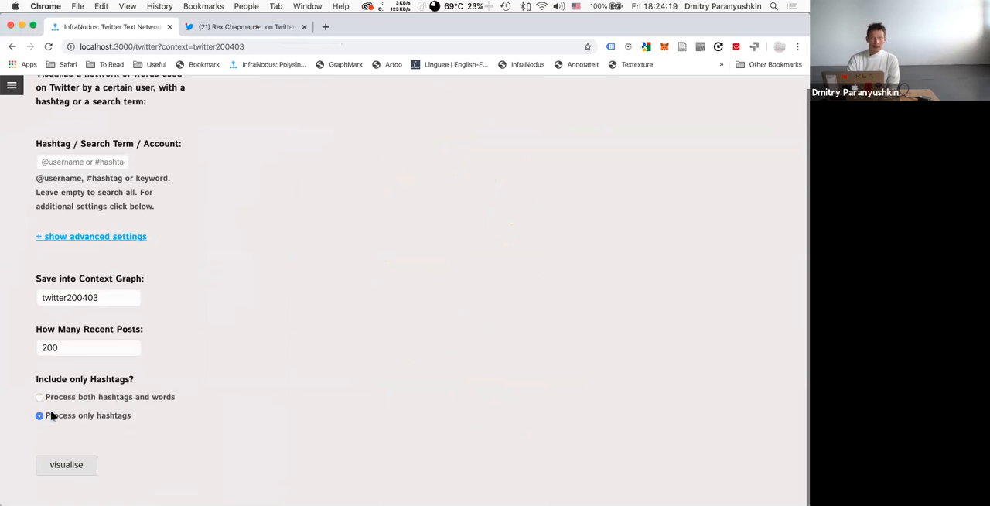
{"action": "left_click", "coordinate": [77, 162]}
{"action": "type", "text": "coronavirus"}
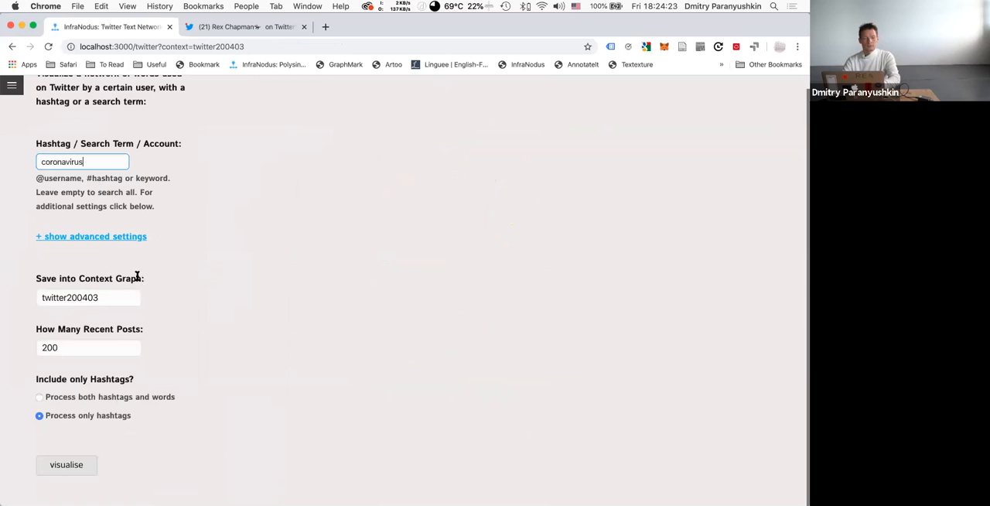
Expand the advanced Twitter import settings and choose recent + popular tweets with the search term.
{"action": "left_click", "coordinate": [82, 236]}
{"action": "left_click", "coordinate": [72, 237]}
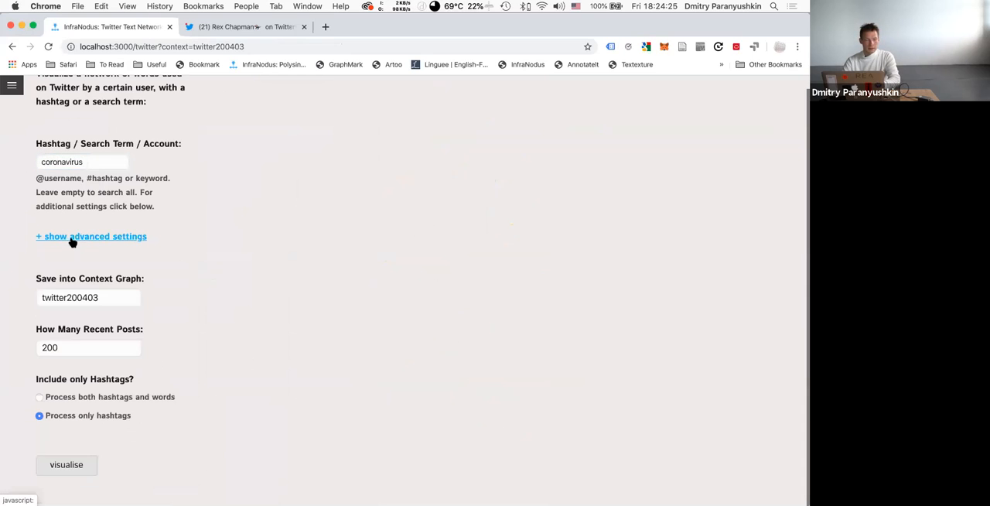
{"action": "left_click", "coordinate": [72, 238]}
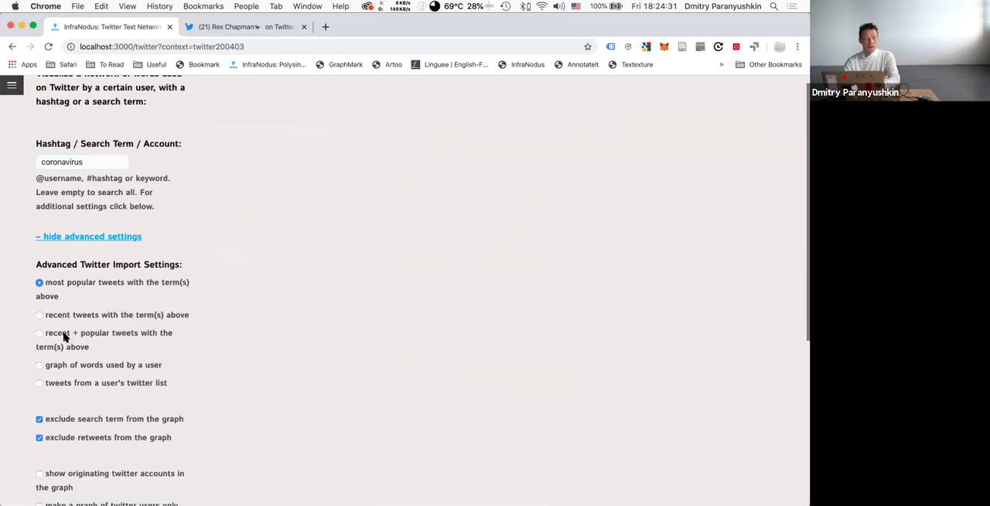
{"action": "left_click", "coordinate": [64, 334]}
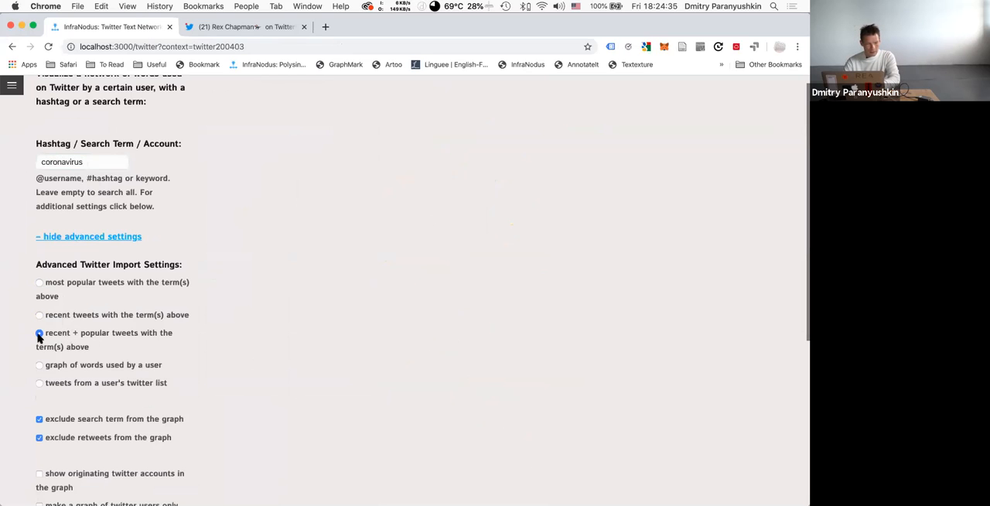
Check the remaining import settings, name the context graph twitter200403hash and visualise the hashtag graph.
{"action": "scroll", "coordinate": [240, 388], "scroll_direction": "down", "scroll_amount": 5}
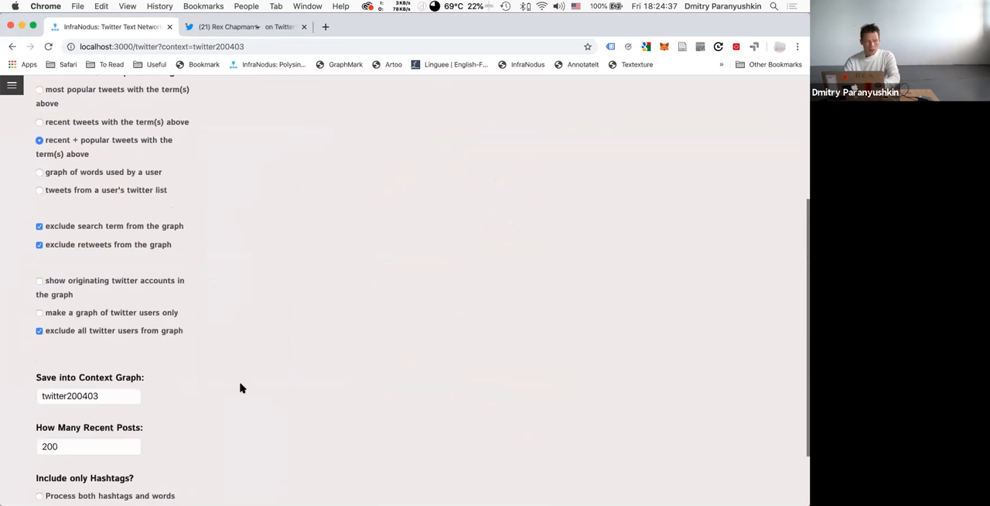
{"action": "scroll", "coordinate": [240, 388], "scroll_direction": "down", "scroll_amount": 1}
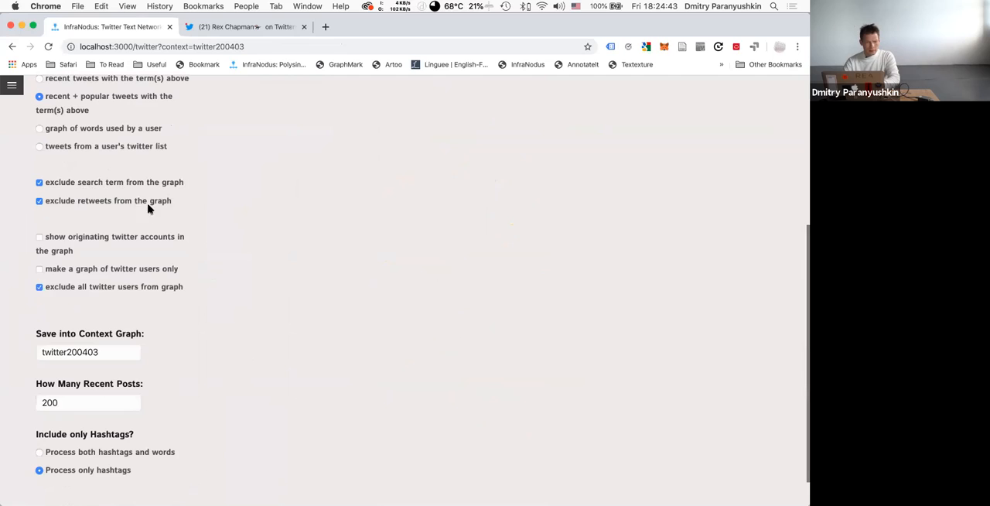
{"action": "scroll", "coordinate": [78, 242], "scroll_direction": "down", "scroll_amount": 1}
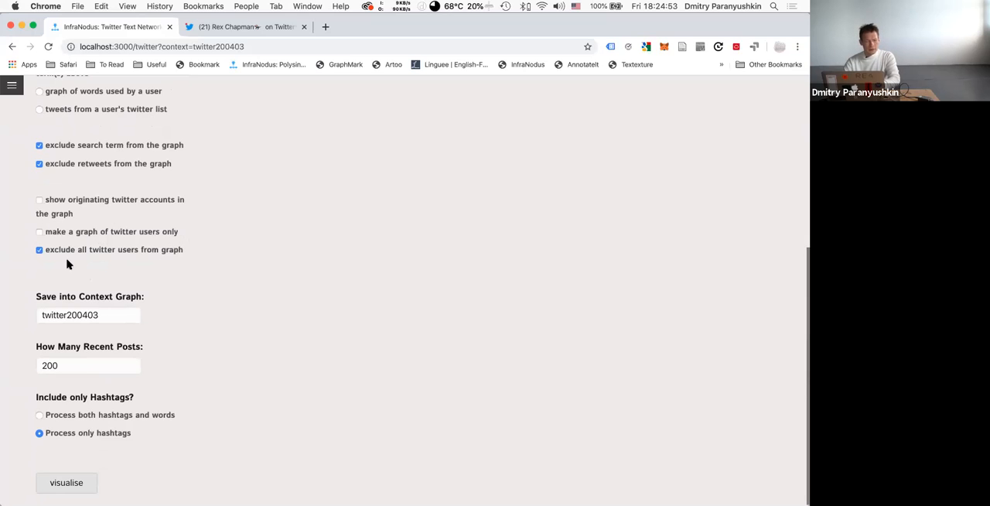
{"action": "scroll", "coordinate": [157, 303], "scroll_direction": "down", "scroll_amount": 1}
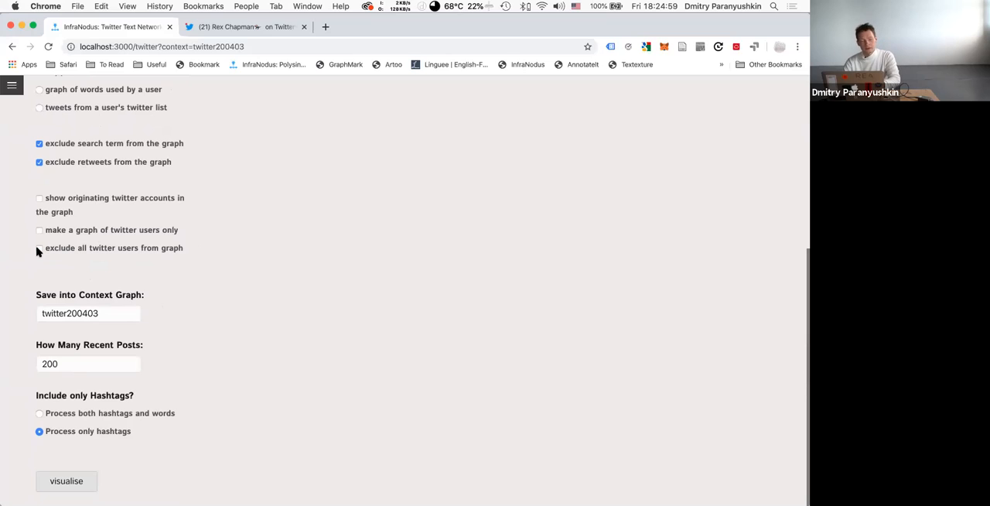
{"action": "left_click", "coordinate": [113, 315]}
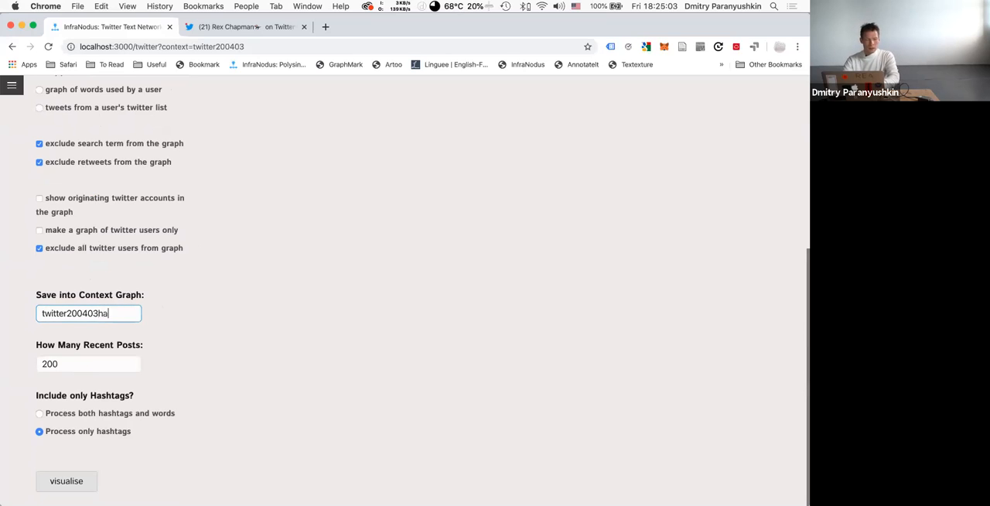
{"action": "left_click", "coordinate": [39, 433]}
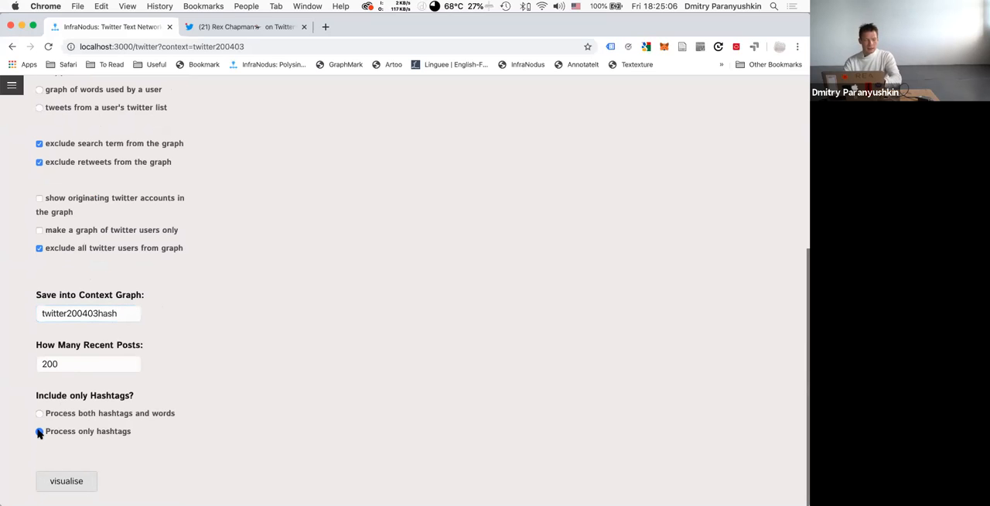
{"action": "left_click", "coordinate": [65, 481]}
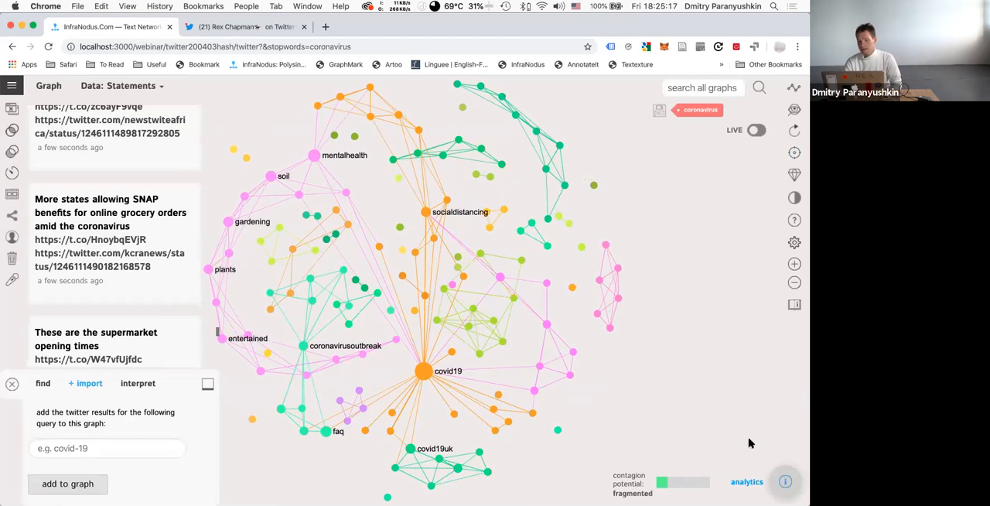
Review the hashtag graph's analytics and remove the covid19 node from the graph.
{"action": "left_click", "coordinate": [785, 481]}
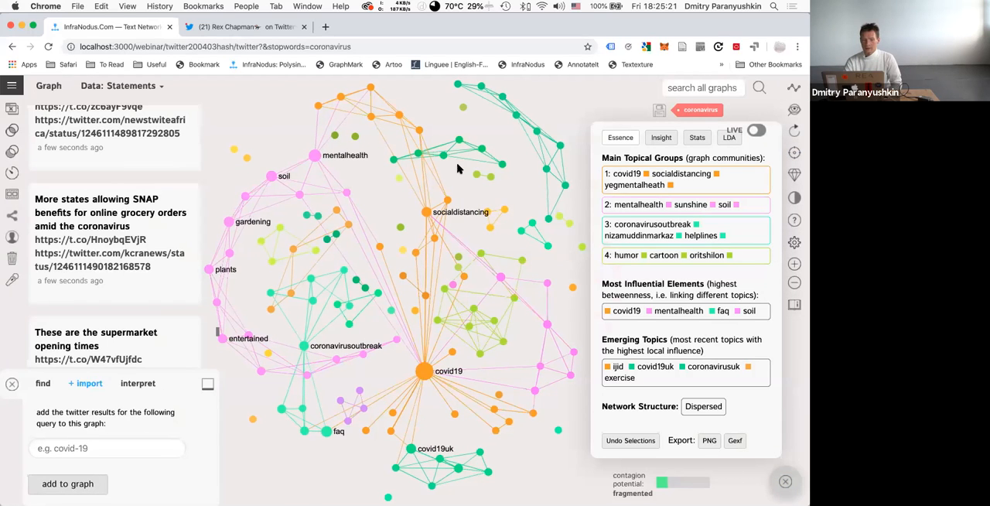
{"action": "left_click", "coordinate": [783, 480]}
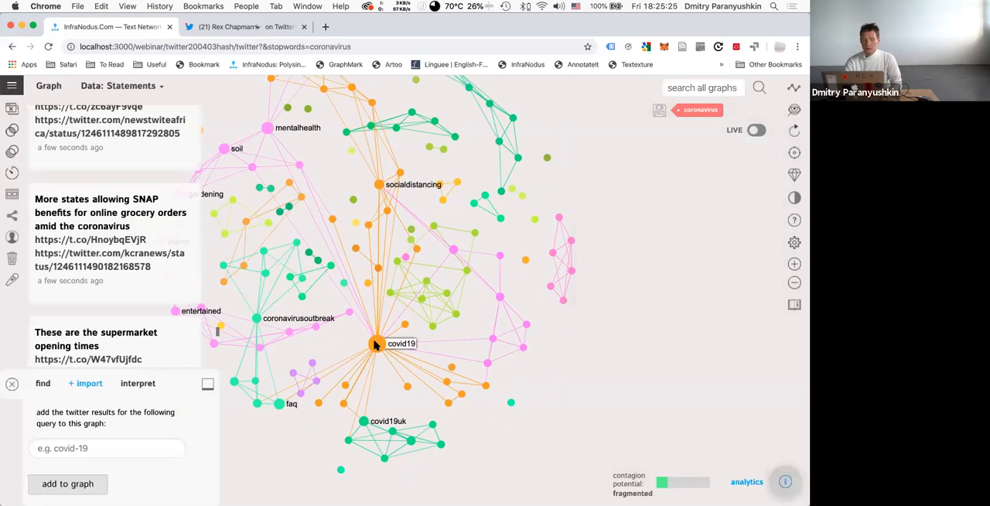
{"action": "left_click", "coordinate": [376, 345]}
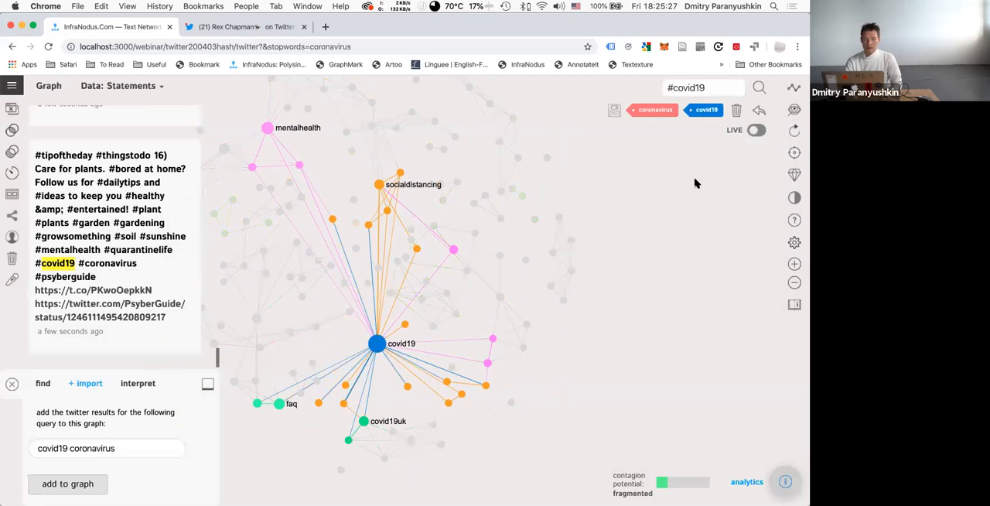
{"action": "left_click", "coordinate": [737, 113]}
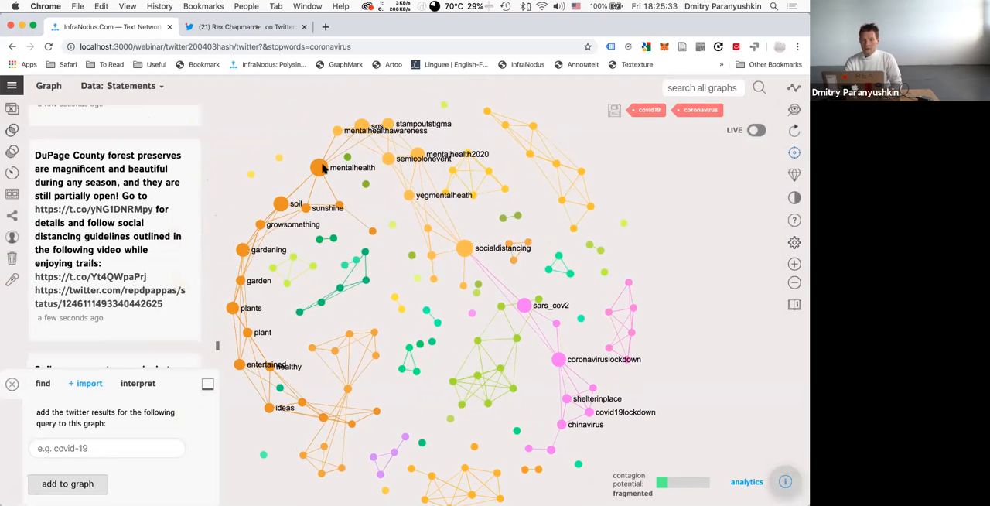
Select the mentalhealth node to read the matching tweets and see its connected hashtags.
{"action": "left_click", "coordinate": [323, 168]}
{"action": "left_click", "coordinate": [324, 168]}
{"action": "left_click", "coordinate": [323, 168]}
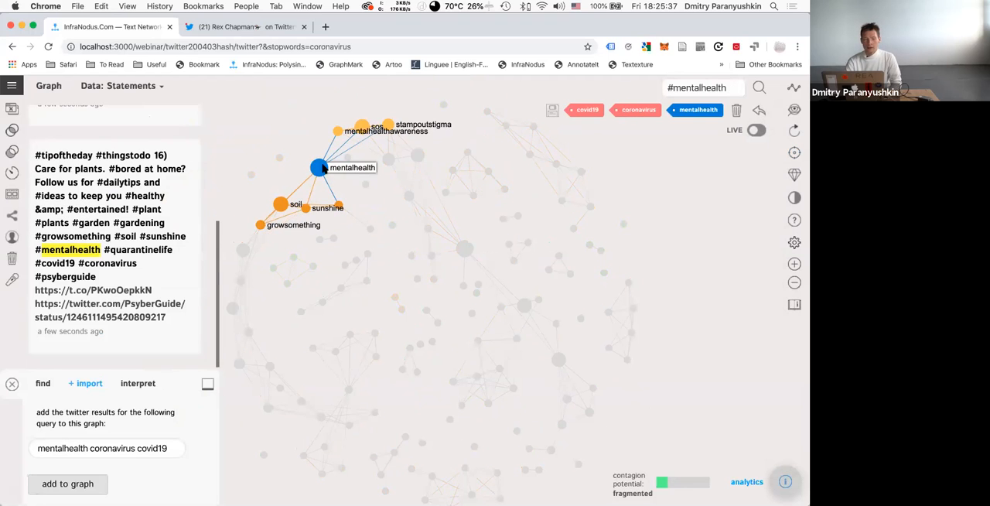
Inspect the tweets and connected hashtags of the socialdistancing and coronaviruslockdown nodes, one node at a time.
{"action": "left_click", "coordinate": [323, 168]}
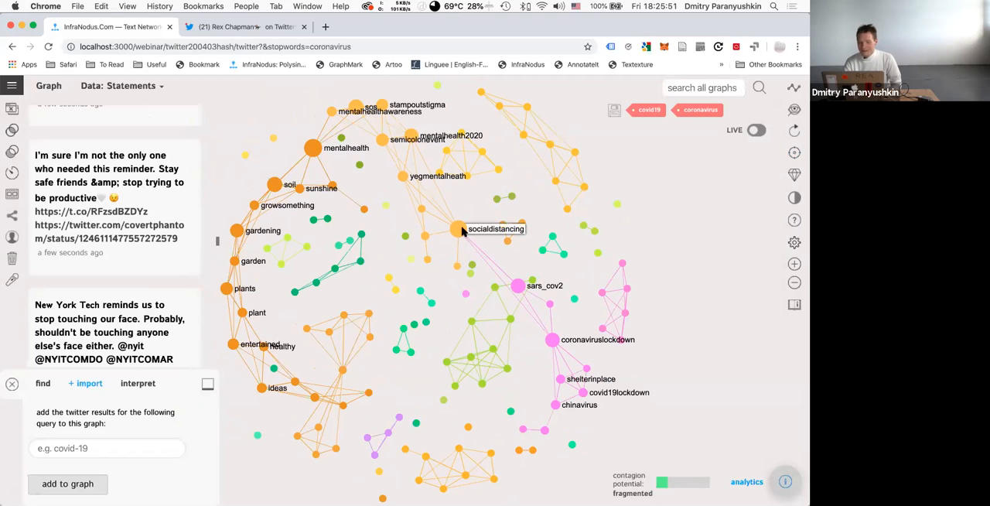
{"action": "left_click", "coordinate": [458, 230]}
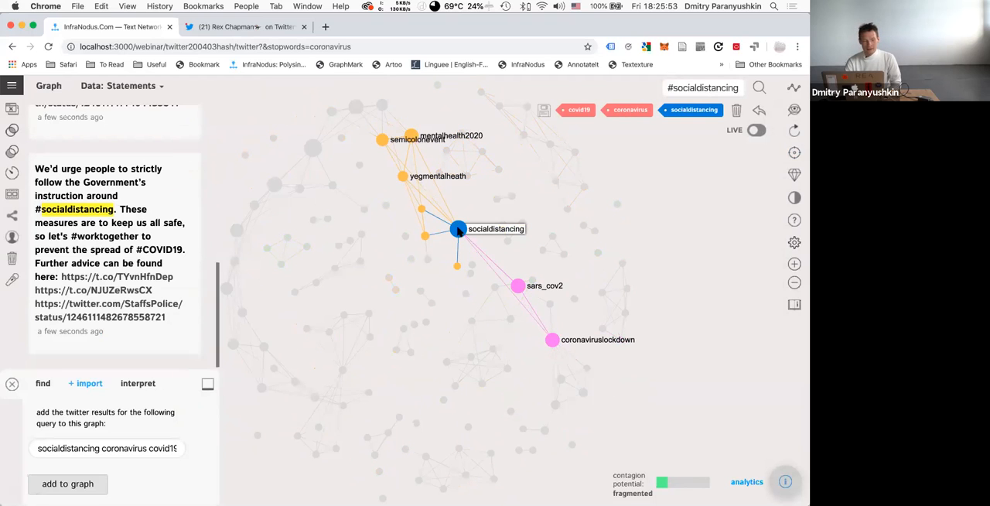
{"action": "left_click", "coordinate": [458, 230]}
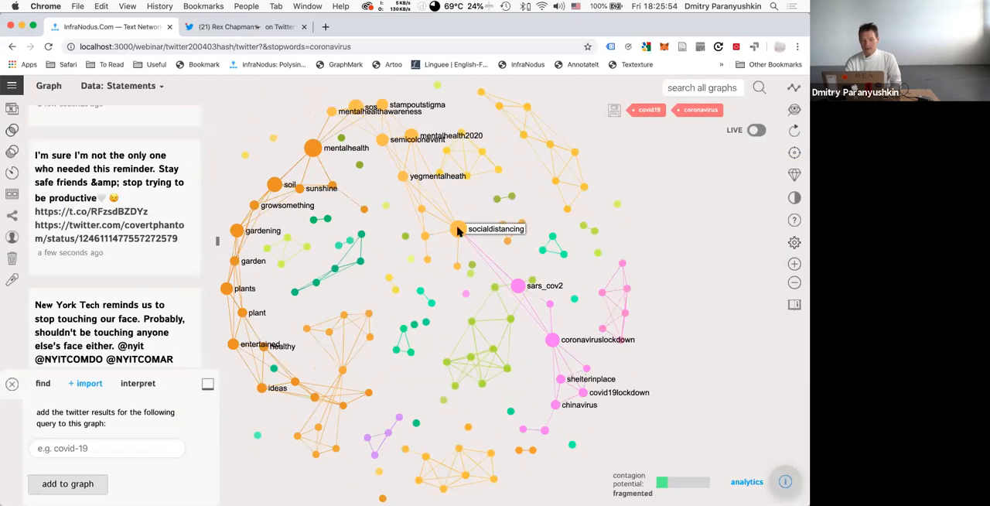
{"action": "left_click", "coordinate": [552, 342]}
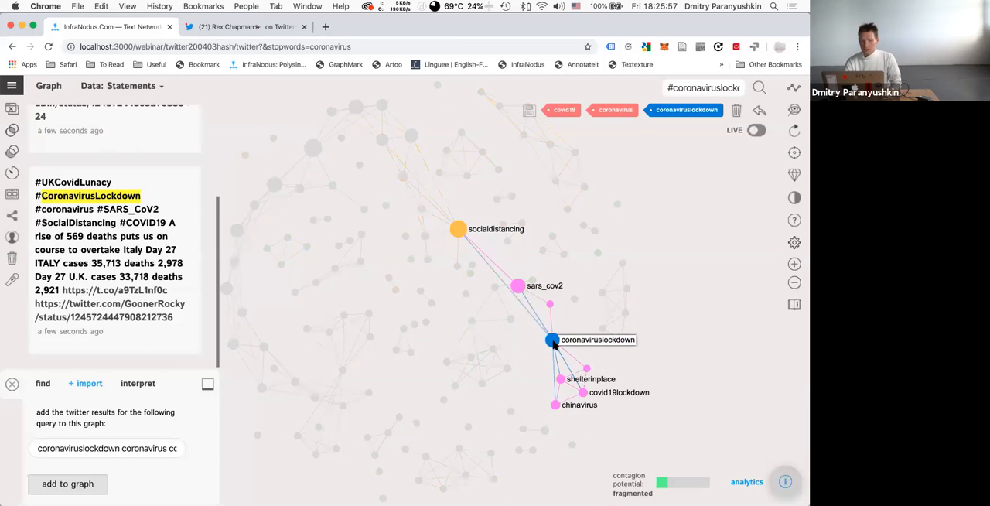
{"action": "left_click", "coordinate": [552, 342]}
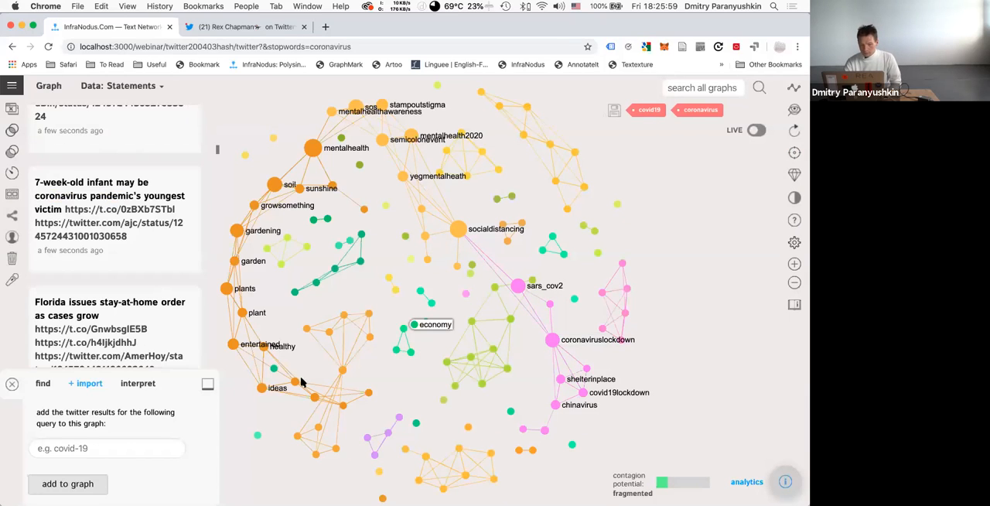
Remove the mentalhealth, socialdistancing, coronaviruslockdown and coronavirusoutbreak nodes from the graph one after another.
{"action": "left_click", "coordinate": [313, 144]}
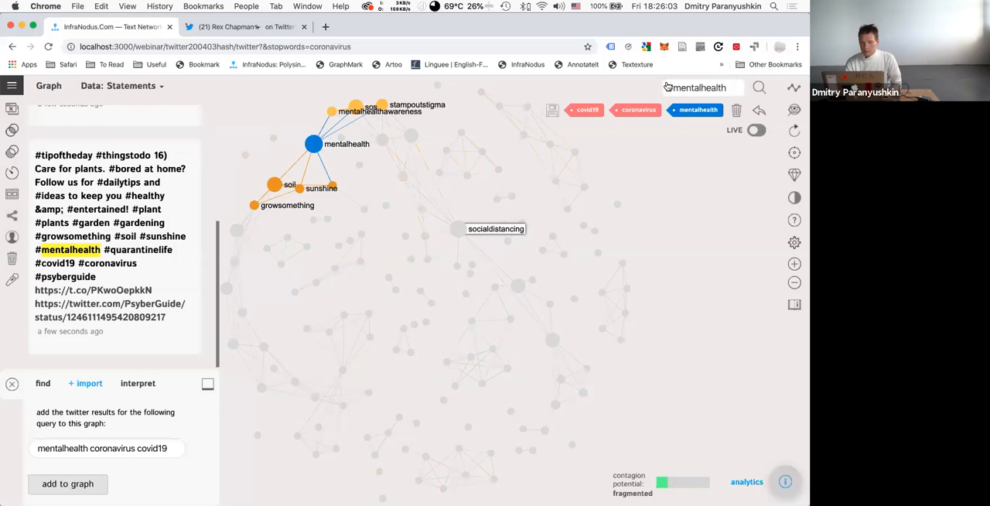
{"action": "left_click", "coordinate": [736, 114]}
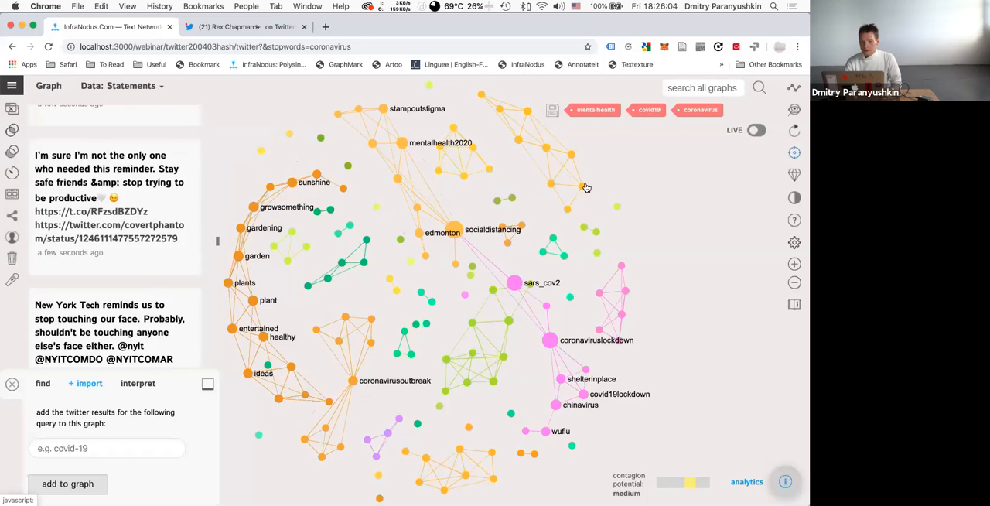
{"action": "left_click", "coordinate": [454, 230]}
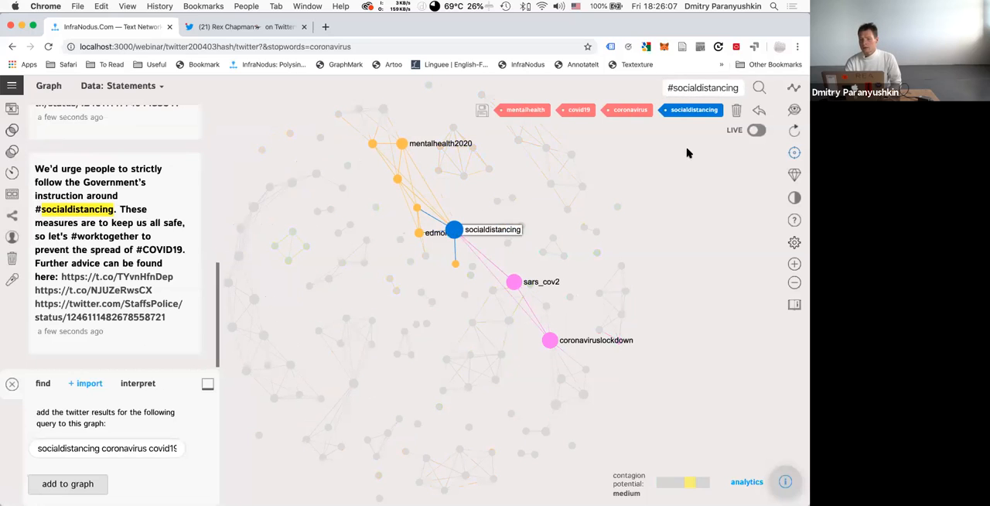
{"action": "left_click", "coordinate": [735, 113]}
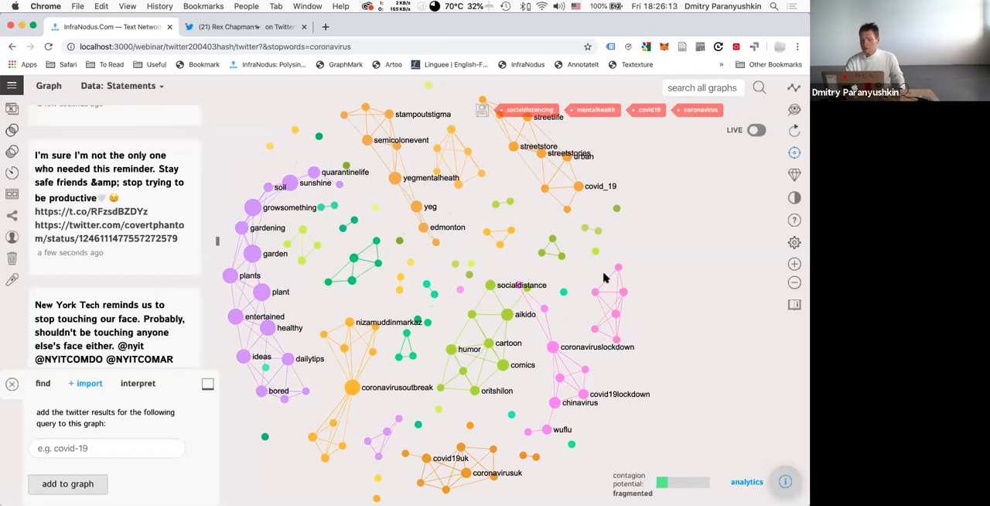
{"action": "left_click", "coordinate": [556, 344]}
{"action": "left_click", "coordinate": [737, 114]}
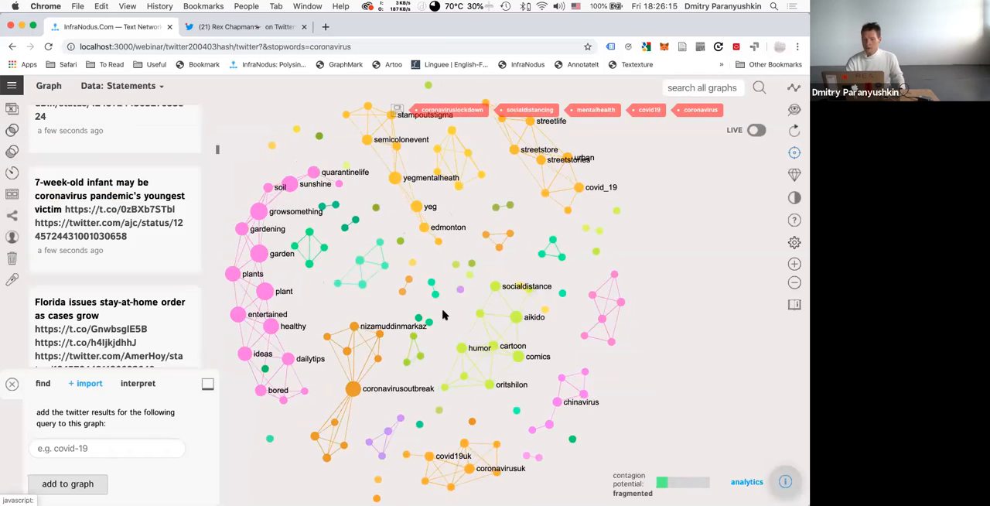
{"action": "left_click", "coordinate": [351, 390]}
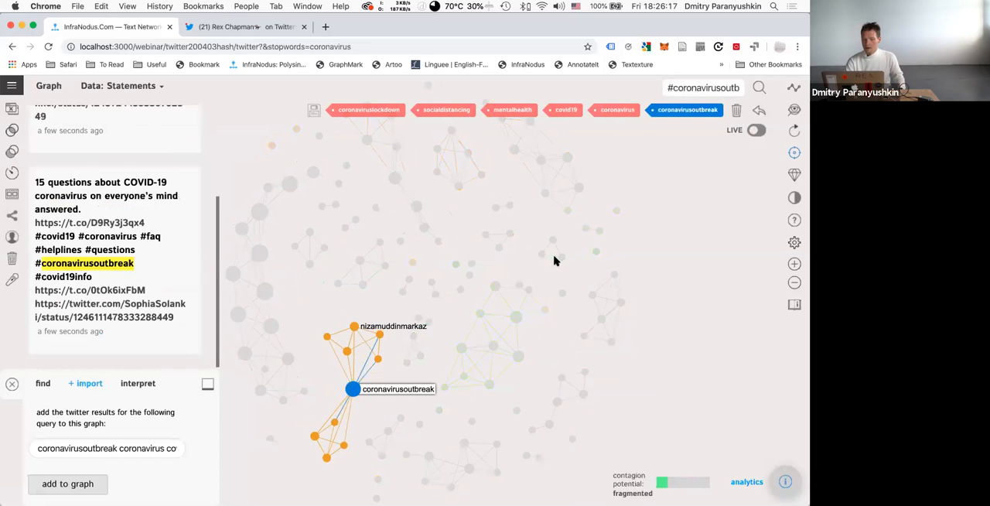
{"action": "left_click", "coordinate": [737, 112]}
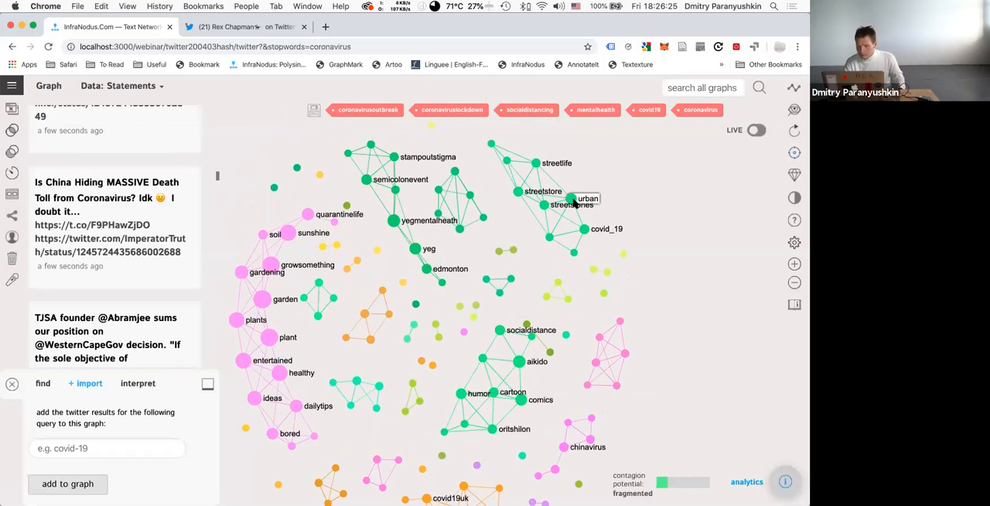
Read the tweets behind the yegmentalheath and aikido nodes and check which hashtags each connects to.
{"action": "left_click", "coordinate": [394, 222]}
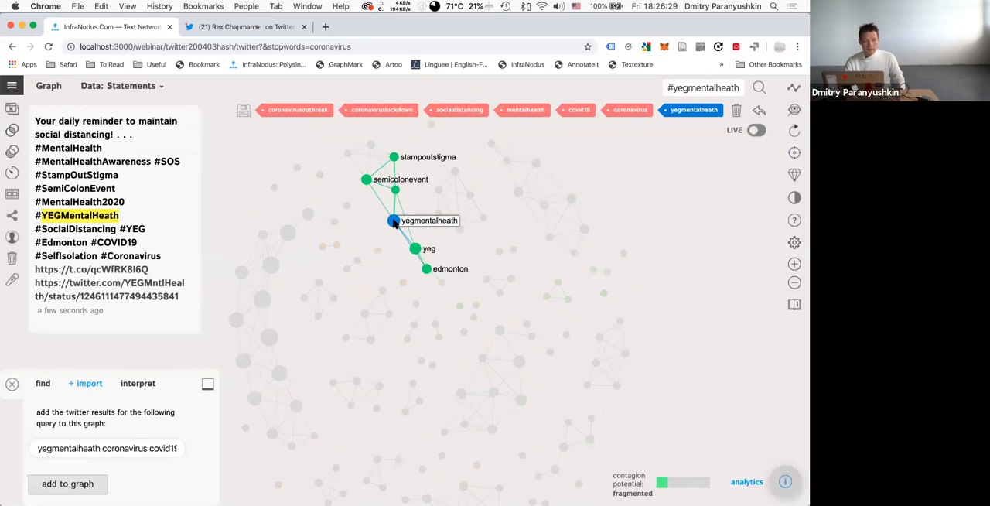
{"action": "left_click", "coordinate": [393, 222]}
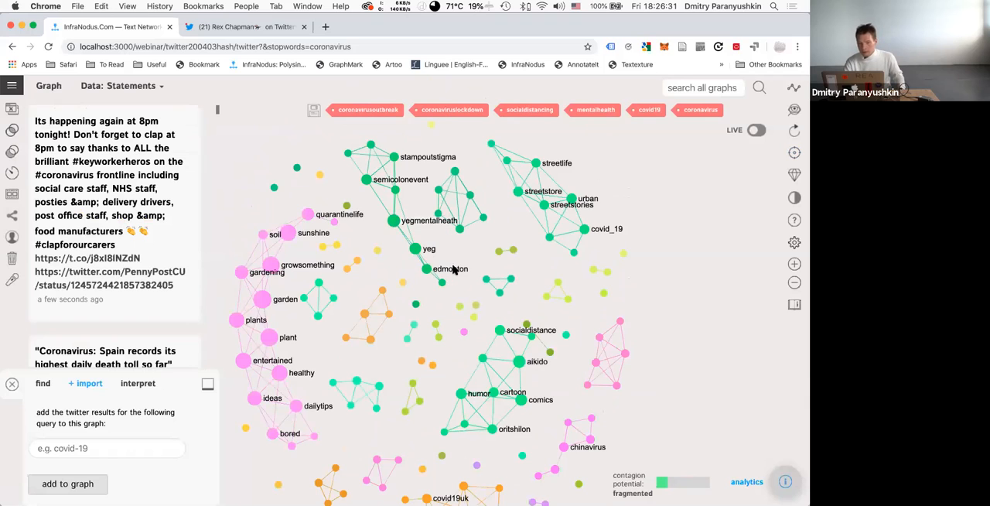
{"action": "left_click_drag", "start_coordinate": [474, 290], "coordinate": [462, 238]}
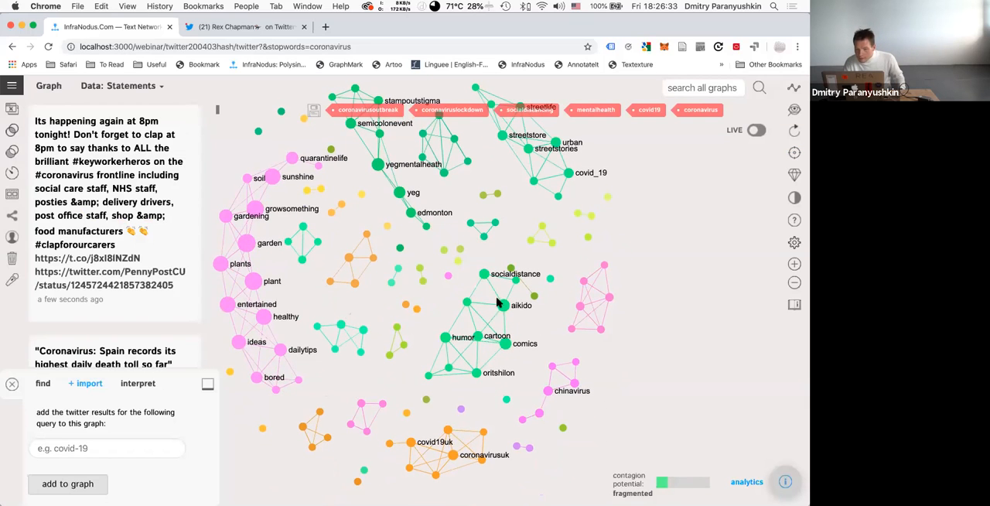
{"action": "left_click", "coordinate": [504, 304]}
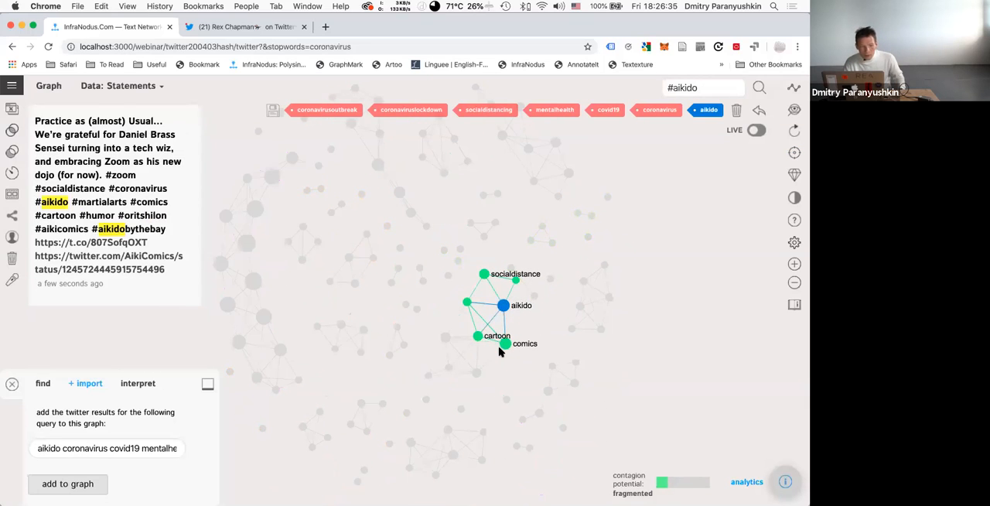
{"action": "left_click", "coordinate": [502, 306]}
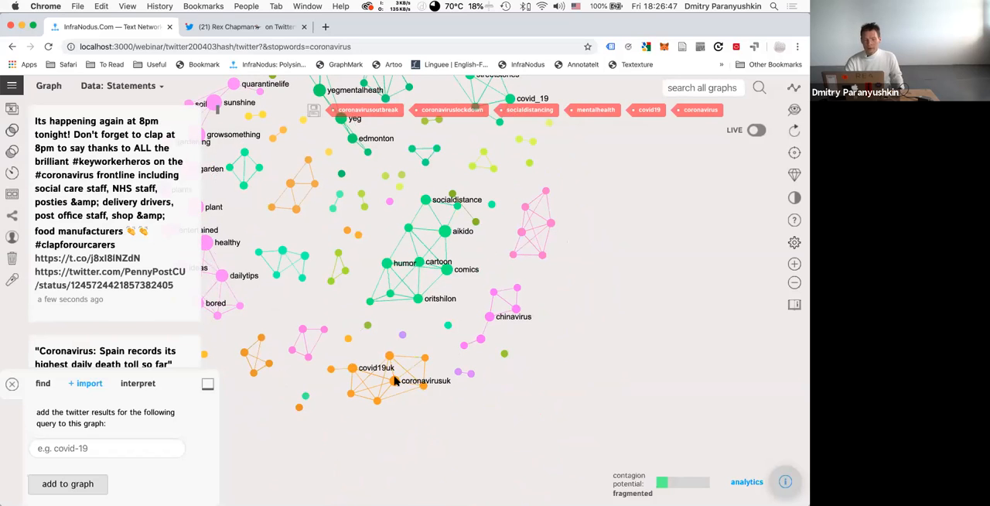
Examine the tweets for coronavirusuk, alone and combined with coronavirususa, and clear the selection.
{"action": "left_click", "coordinate": [395, 381]}
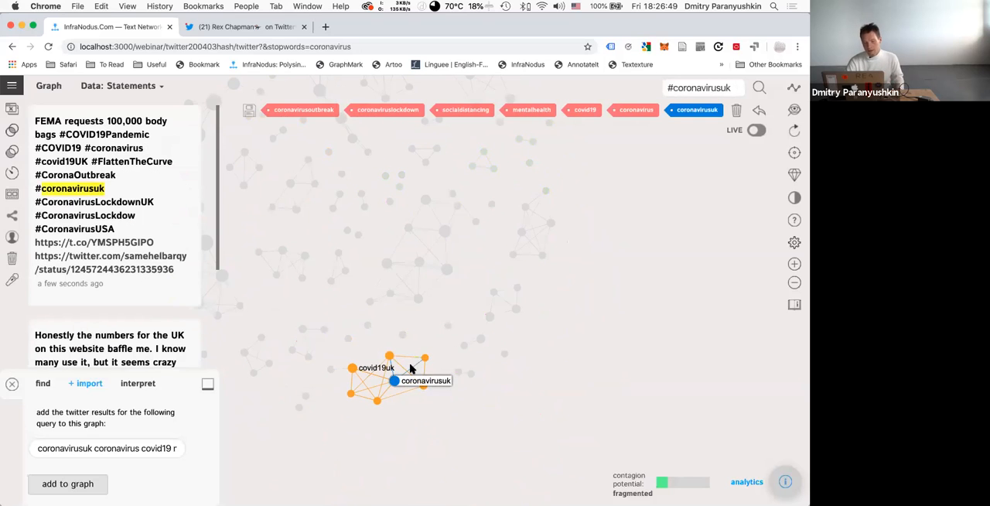
{"action": "left_click", "coordinate": [424, 358]}
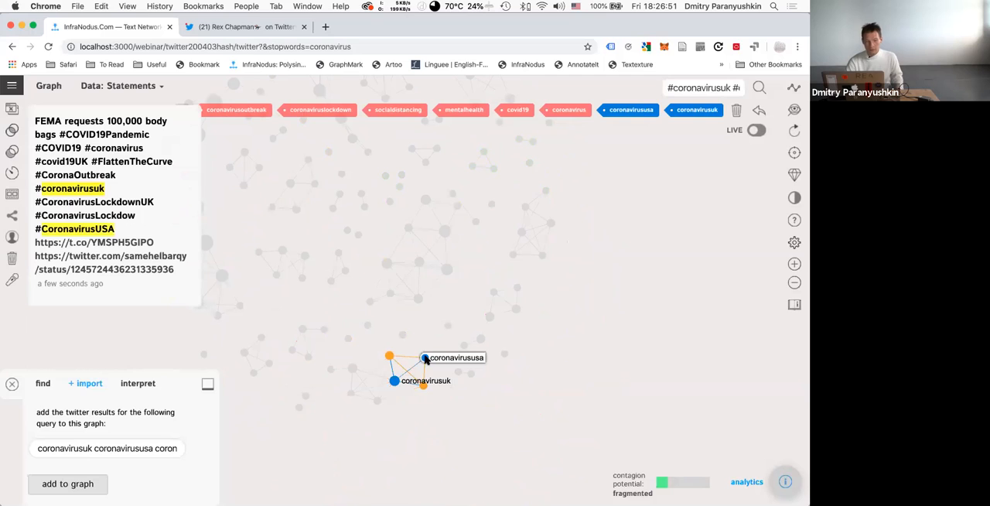
{"action": "left_click", "coordinate": [425, 358]}
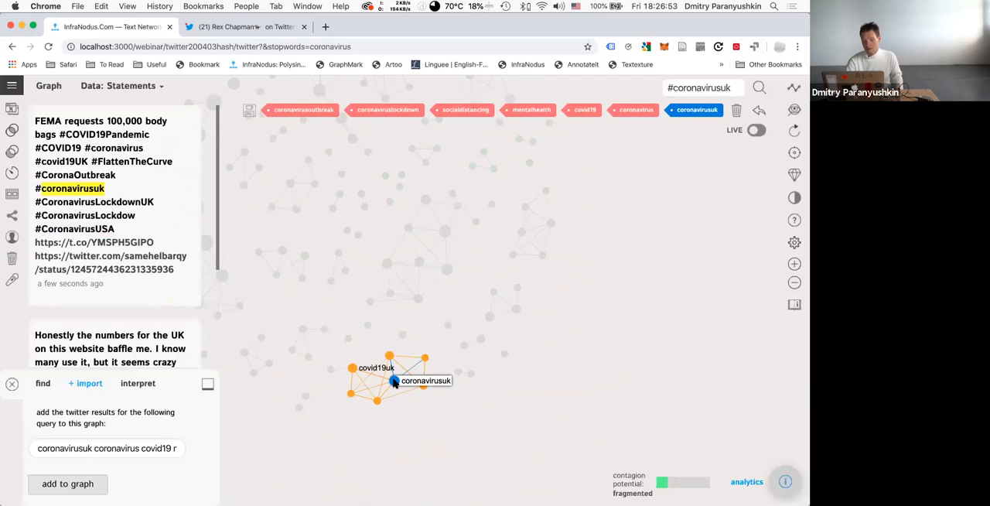
{"action": "left_click", "coordinate": [394, 381]}
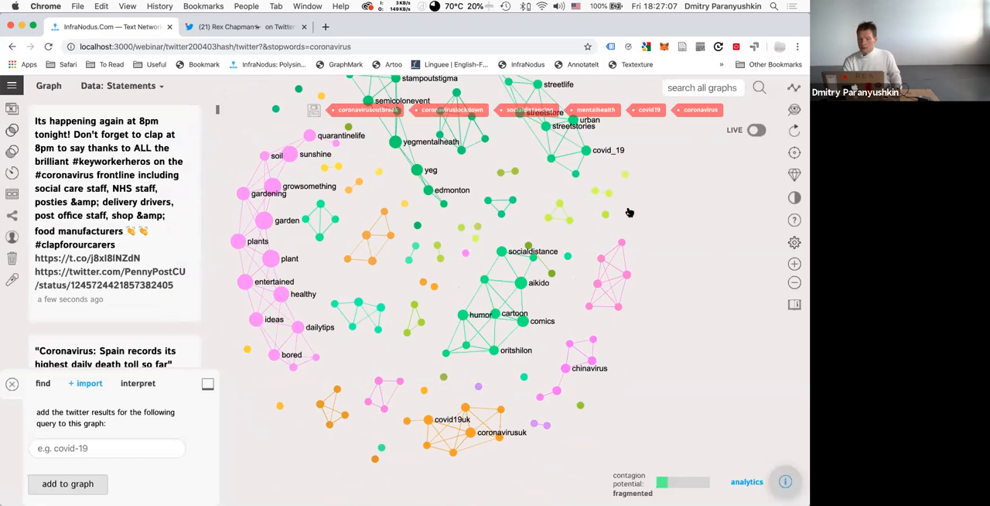
Restore the removed coronavirusoutbreak, coronaviruslockdown, socialdistancing and mentalhealth nodes to the graph.
{"action": "left_click", "coordinate": [376, 109]}
{"action": "left_click", "coordinate": [448, 112]}
{"action": "left_click", "coordinate": [529, 112]}
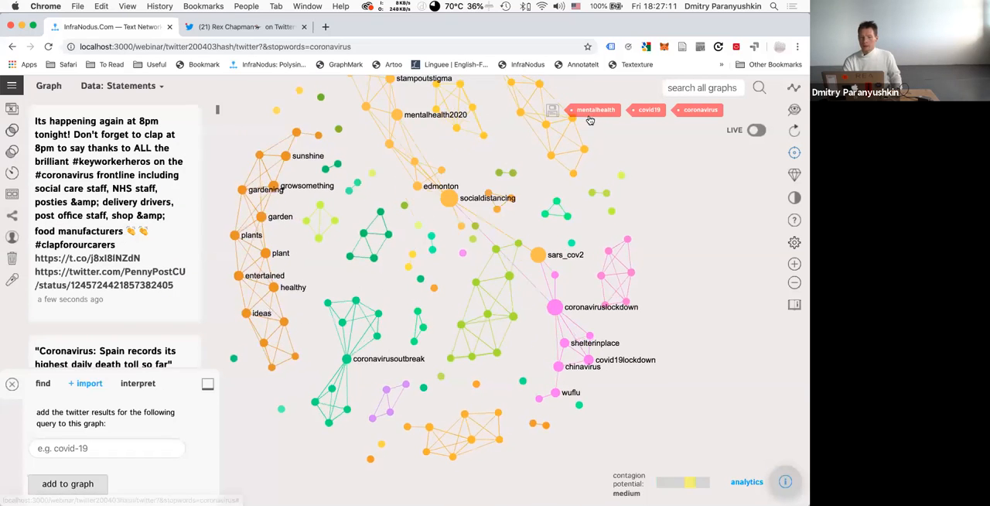
{"action": "left_click", "coordinate": [589, 116]}
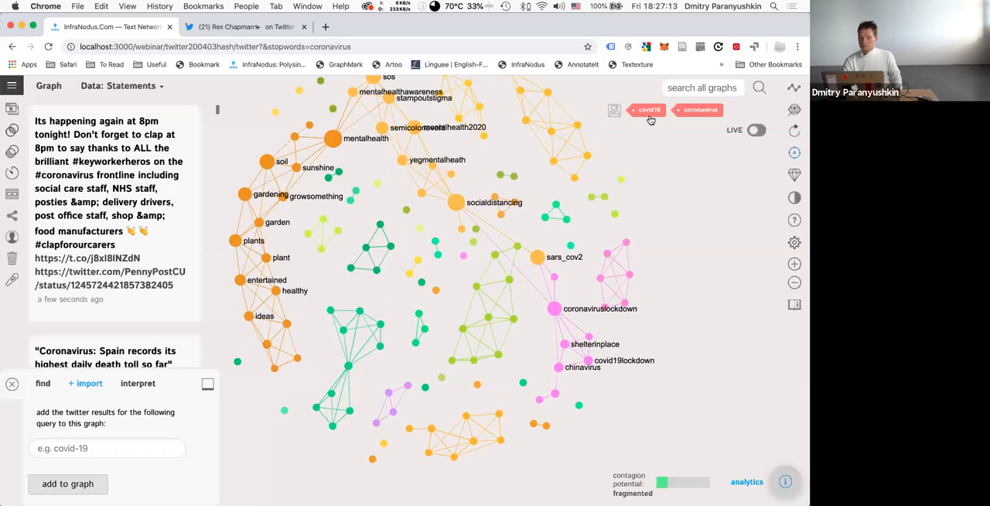
Bring the covid19 node back into the graph and remove it again.
{"action": "left_click", "coordinate": [650, 114]}
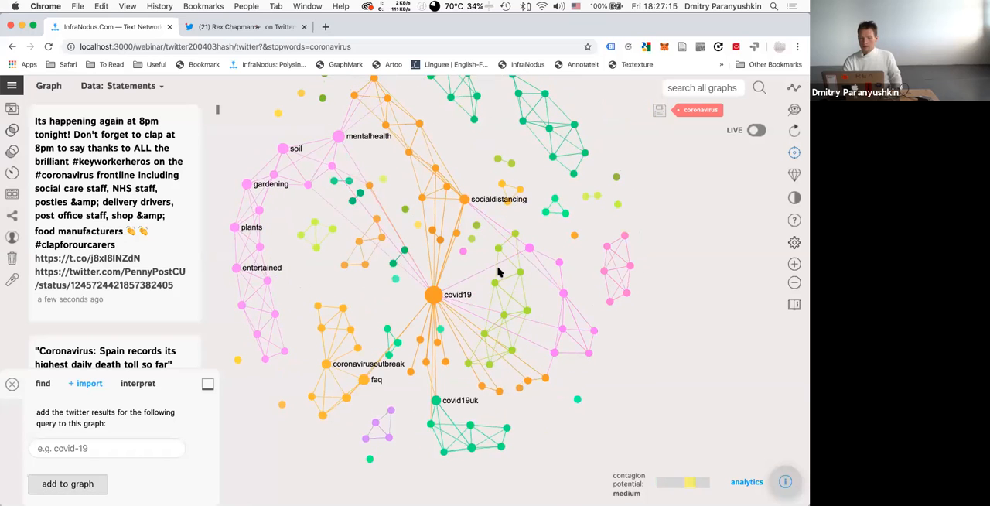
{"action": "left_click", "coordinate": [433, 295]}
{"action": "left_click", "coordinate": [711, 110]}
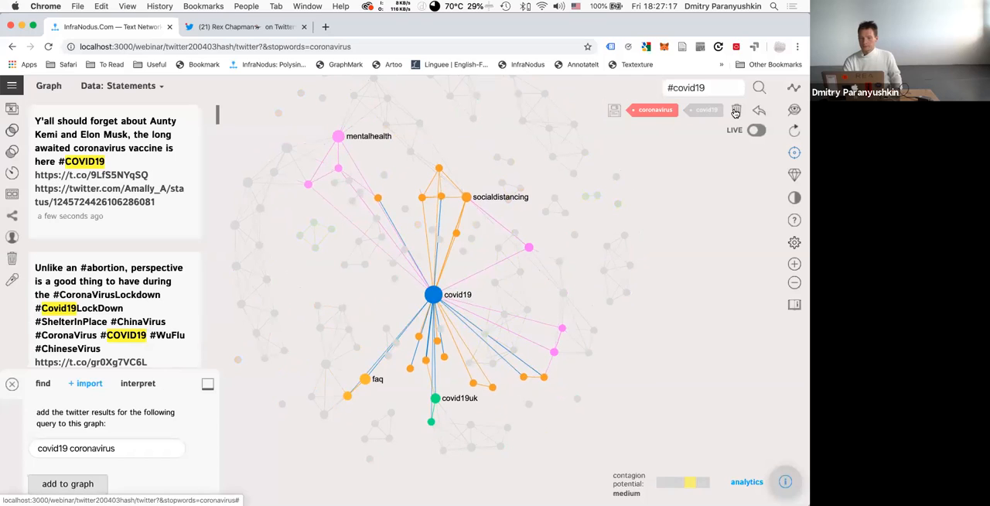
Open the graph analytics and highlight the mentalhealth, soil, plants topical group, and soil and plants on their own.
{"action": "left_click", "coordinate": [784, 483]}
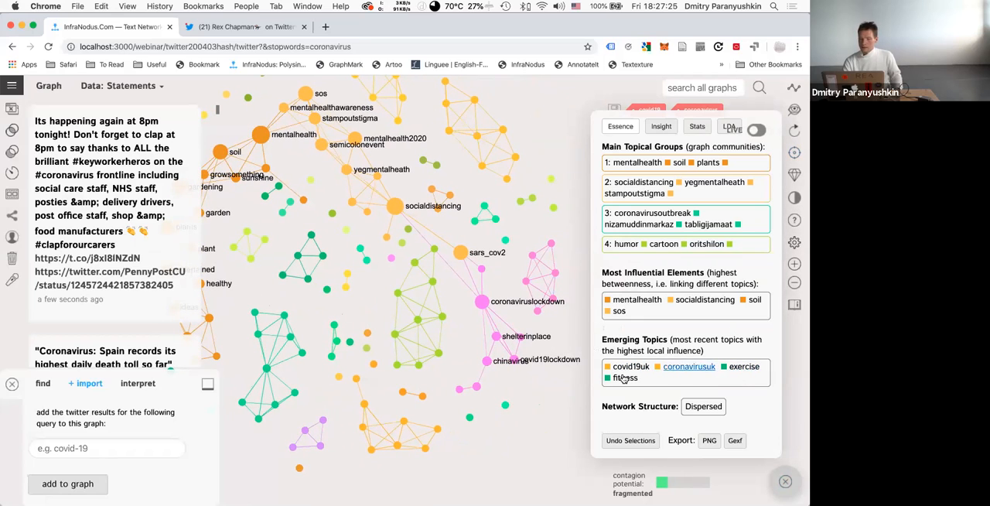
{"action": "left_click", "coordinate": [737, 170]}
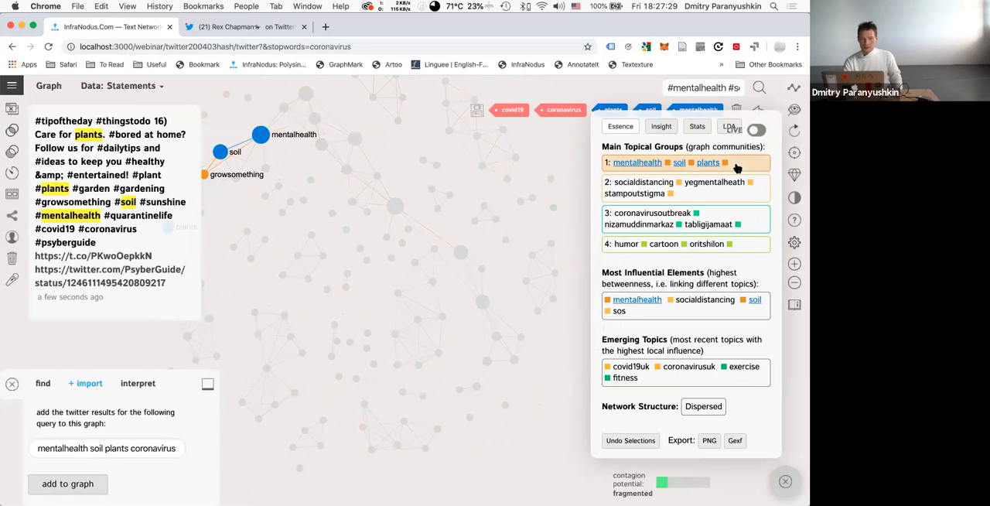
{"action": "left_click", "coordinate": [737, 169]}
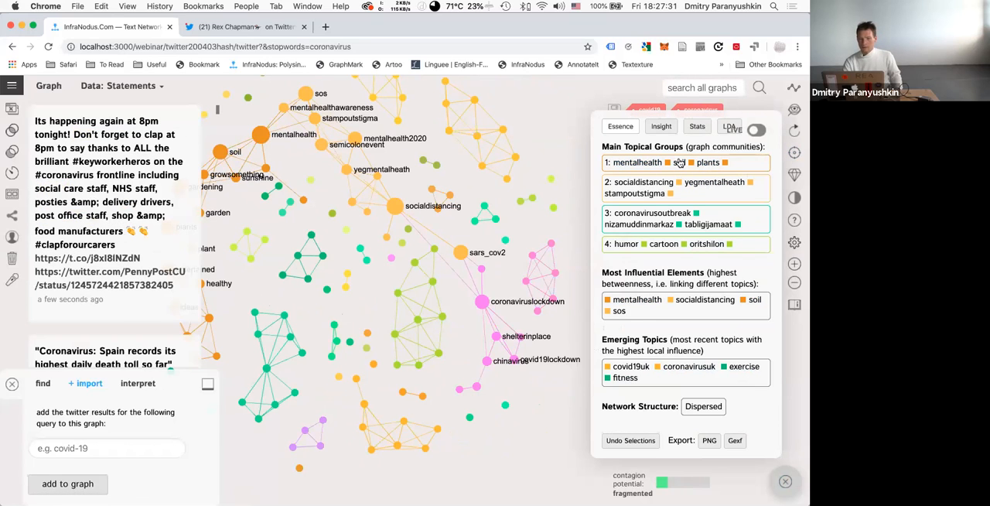
{"action": "left_click", "coordinate": [679, 162]}
{"action": "left_click", "coordinate": [708, 163]}
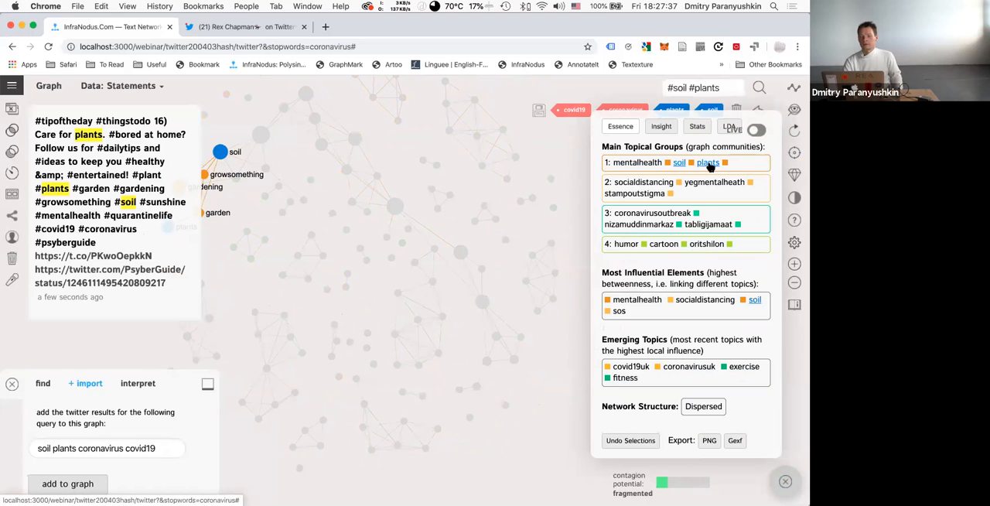
{"action": "left_click", "coordinate": [708, 162]}
{"action": "left_click", "coordinate": [679, 163]}
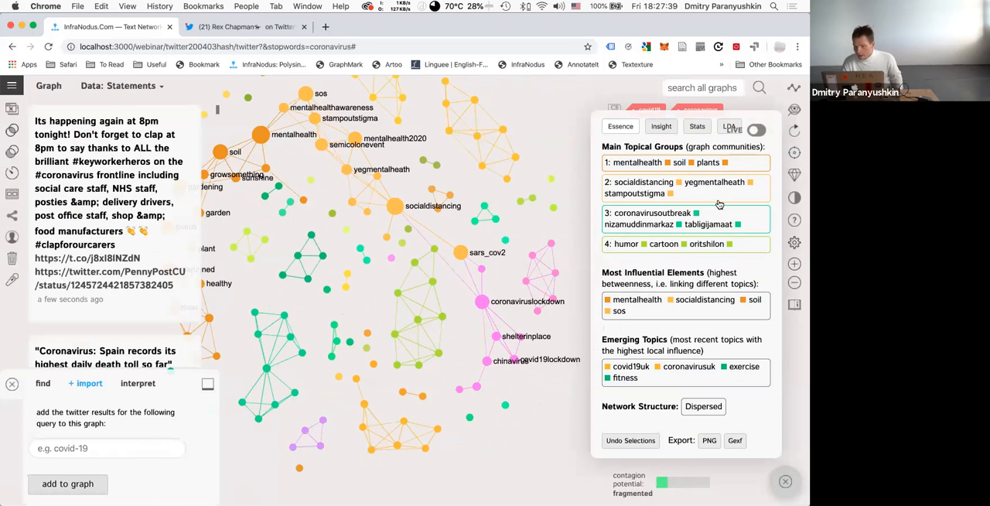
Highlight the humor, cartoon, oritshilon topical group to read its tweet, and close the analytics.
{"action": "left_click", "coordinate": [748, 247]}
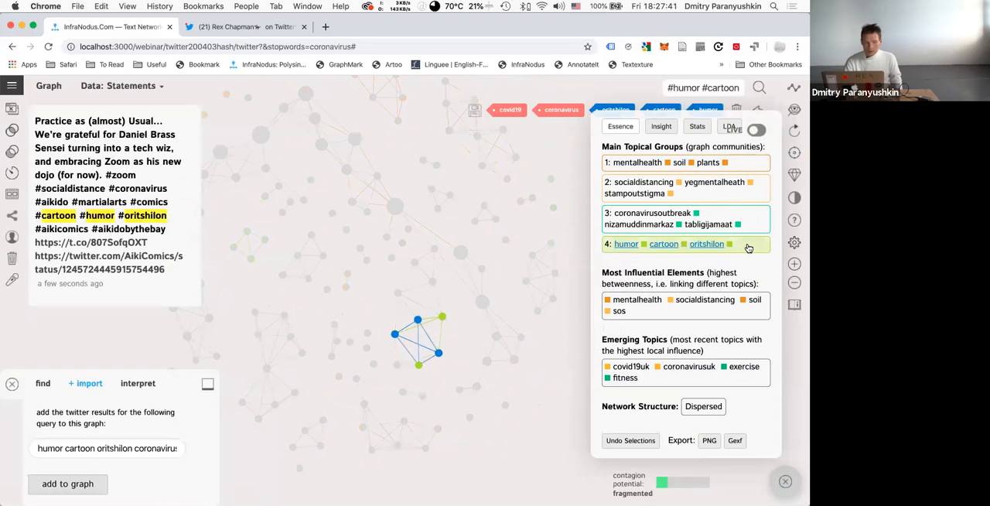
{"action": "left_click", "coordinate": [748, 247]}
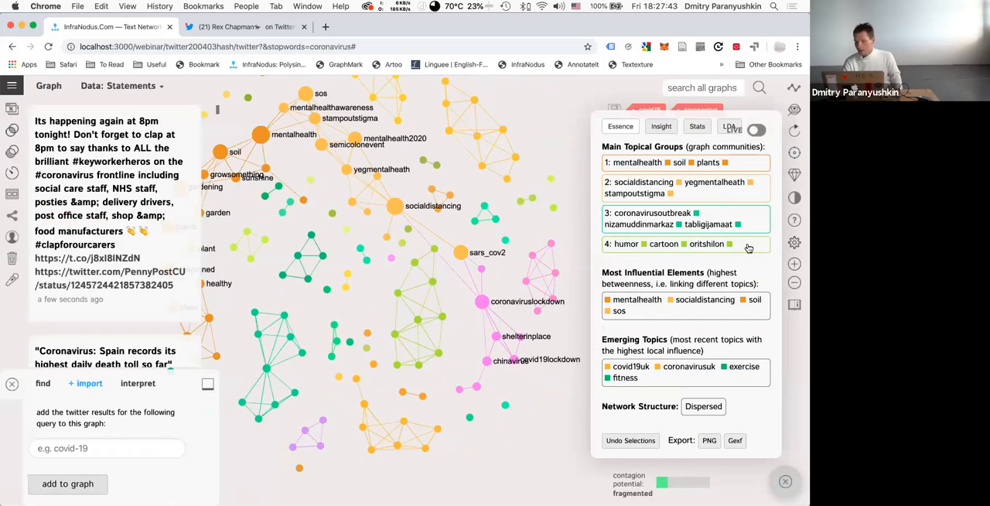
{"action": "left_click", "coordinate": [786, 481]}
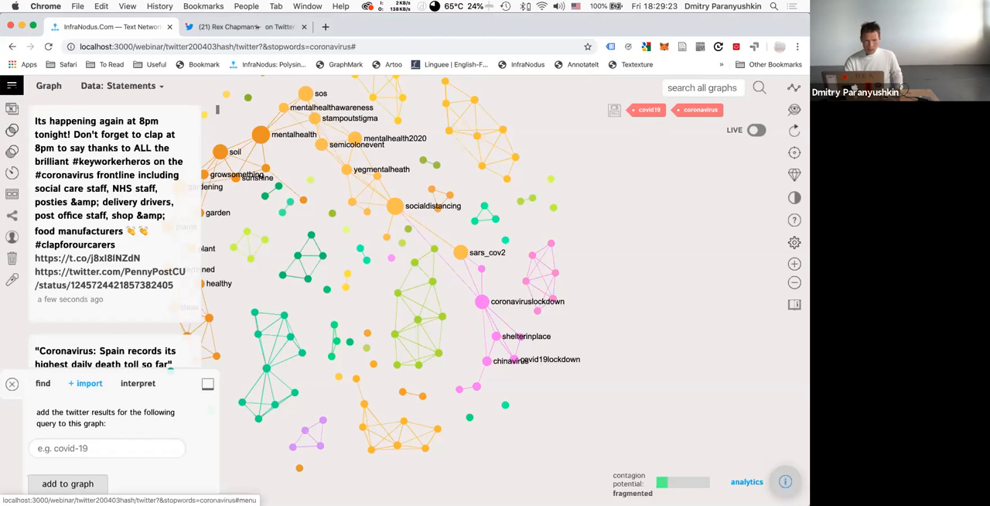
{"action": "left_click", "coordinate": [12, 85]}
{"action": "left_click", "coordinate": [116, 87]}
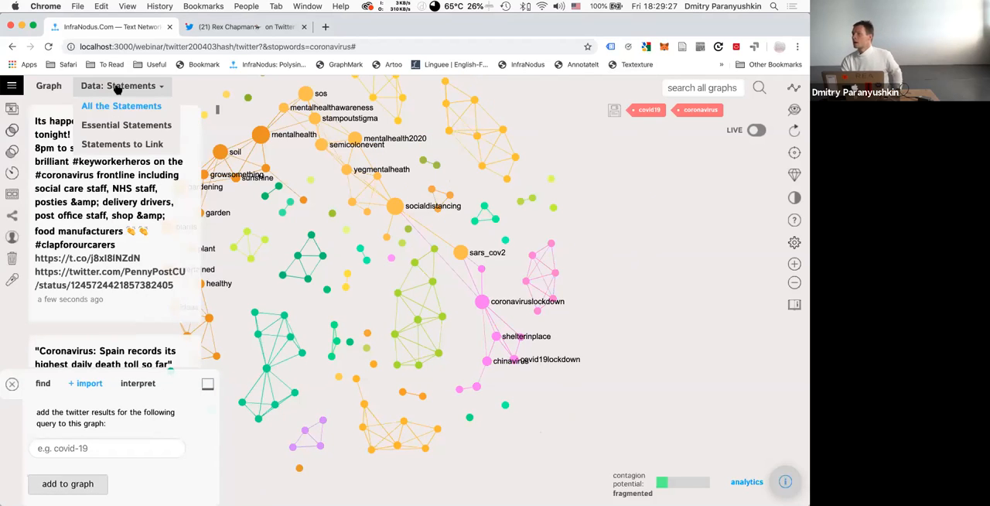
{"action": "left_click", "coordinate": [12, 85]}
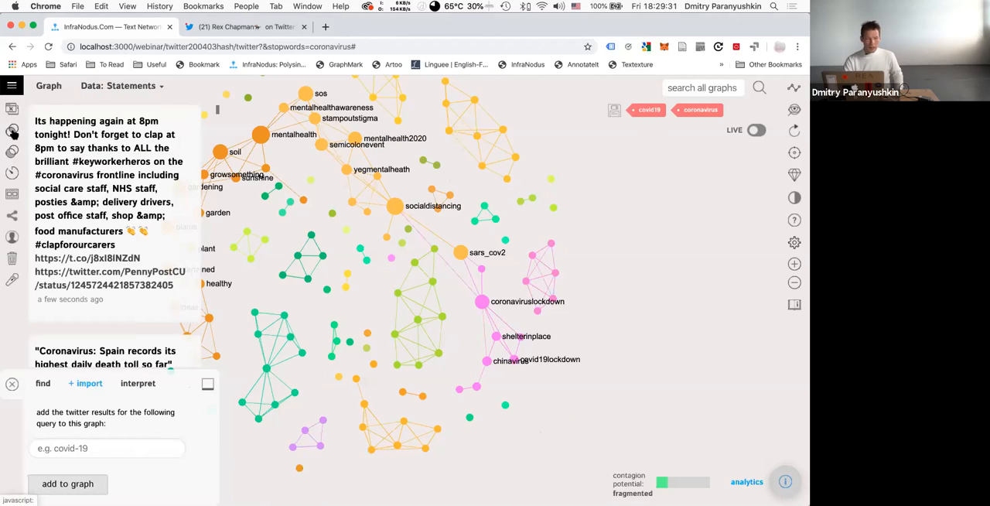
Try to compare the twitter200403hash graph with the twitter200403social graph, using both the intersection and difference modes.
{"action": "left_click", "coordinate": [11, 85]}
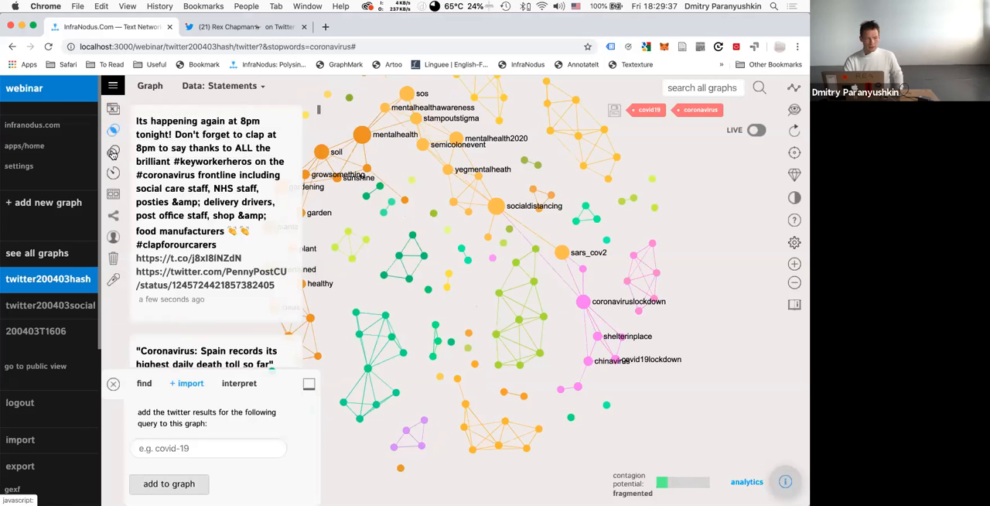
{"action": "left_click", "coordinate": [113, 153]}
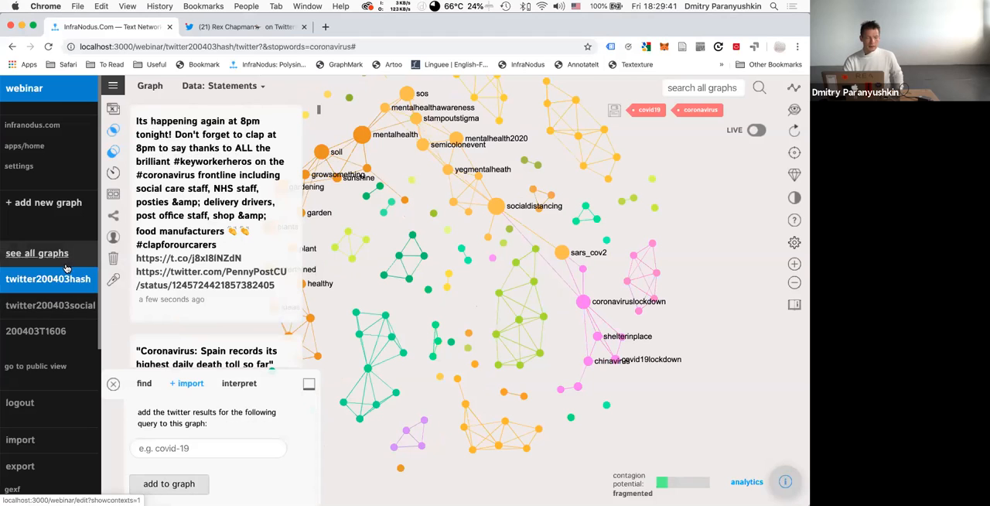
{"action": "left_click", "coordinate": [113, 85]}
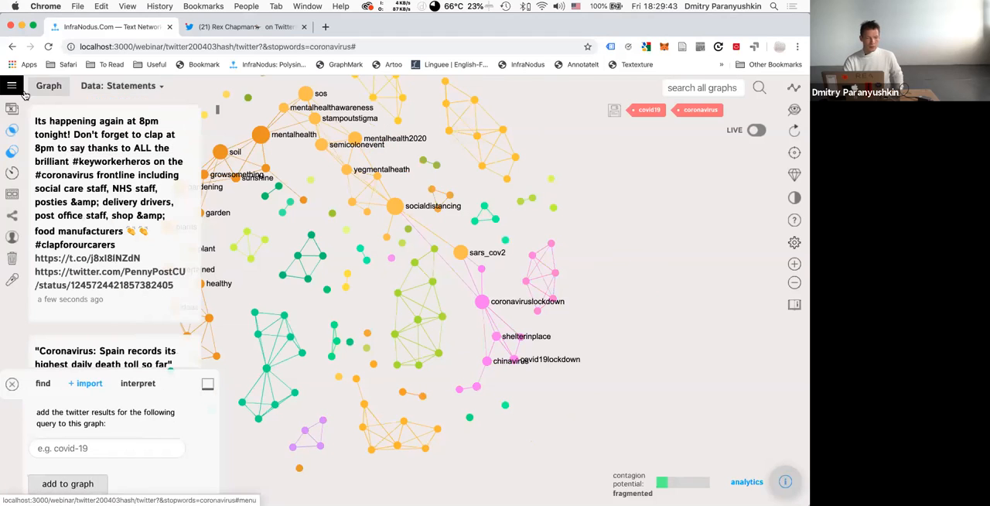
{"action": "left_click", "coordinate": [17, 90]}
{"action": "left_click", "coordinate": [40, 308]}
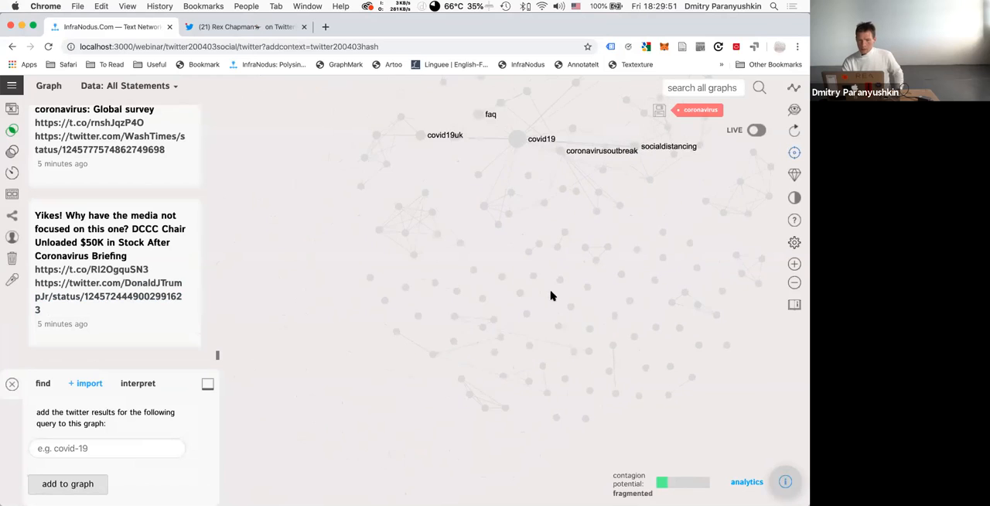
Reopen the twitter200403hash graph and compare it with twitter200403social in difference mode only to show what is missing.
{"action": "left_click", "coordinate": [12, 85]}
{"action": "left_click", "coordinate": [37, 280]}
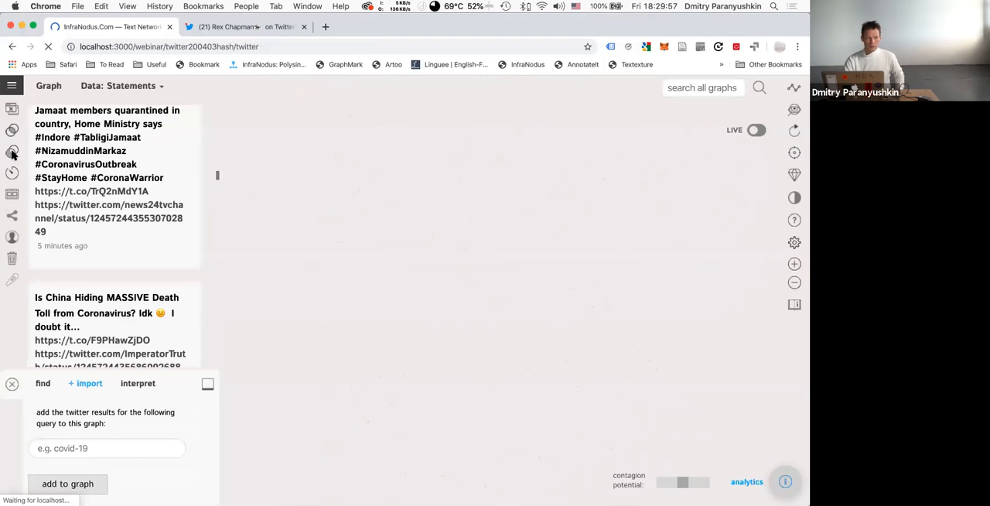
{"action": "left_click", "coordinate": [12, 154]}
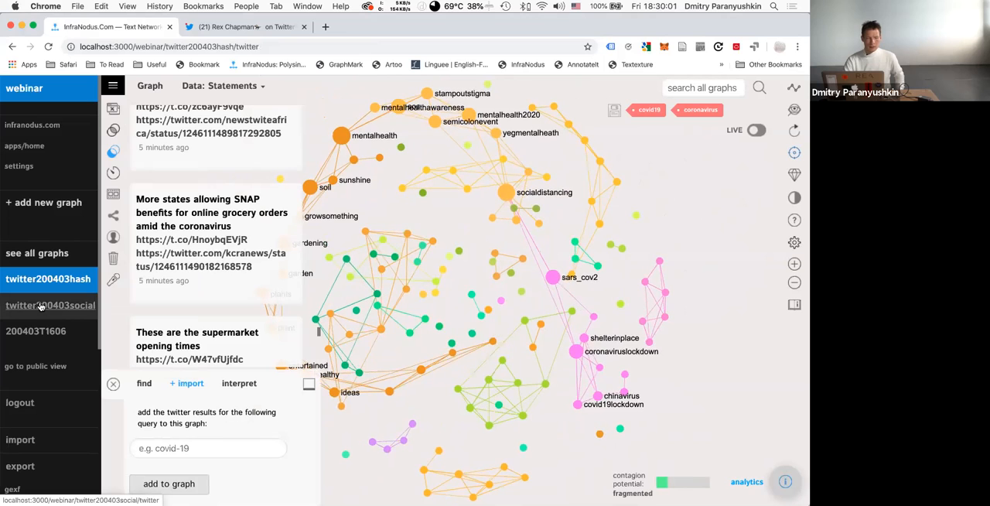
{"action": "left_click", "coordinate": [41, 307]}
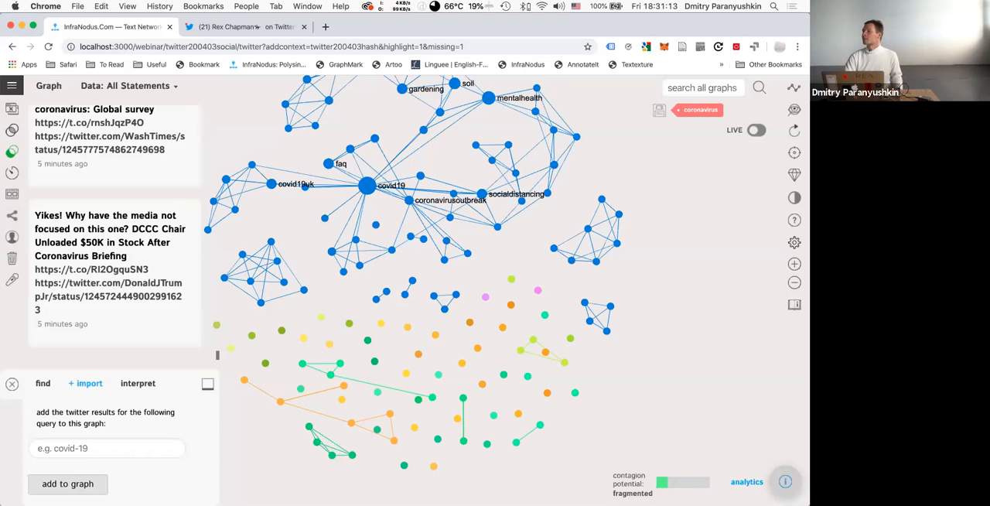
Open the 200403T1606 graph and display its live update settings.
{"action": "left_click", "coordinate": [12, 87]}
{"action": "left_click", "coordinate": [37, 331]}
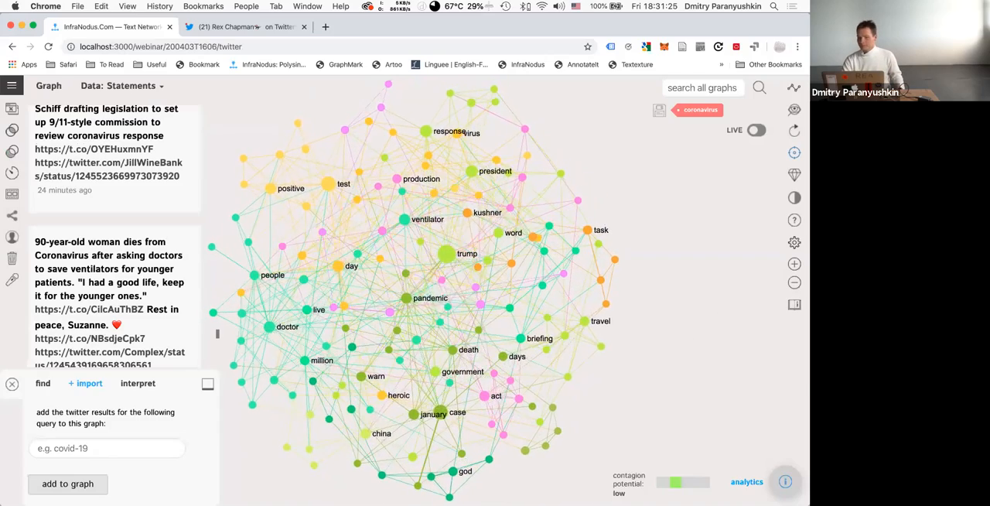
{"action": "left_click", "coordinate": [755, 130]}
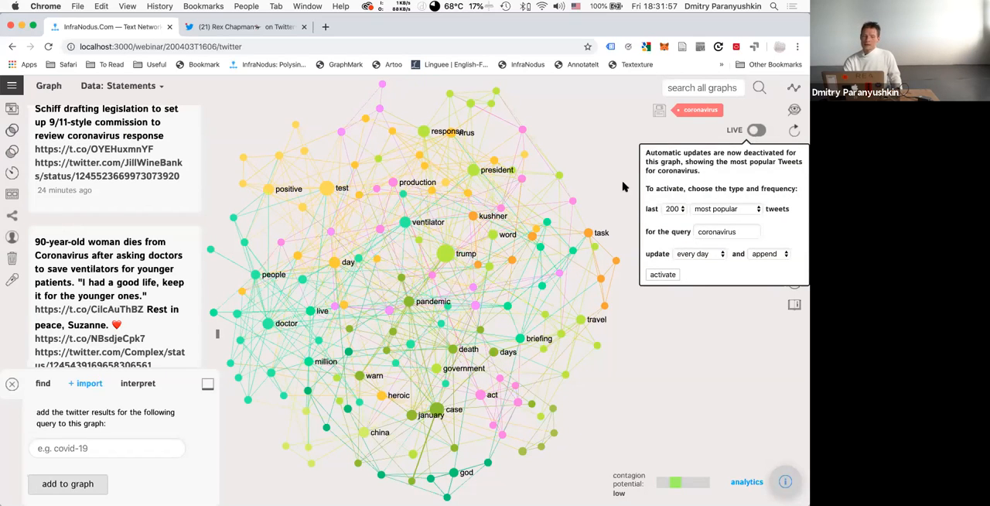
{"action": "mouse_move", "coordinate": [750, 136]}
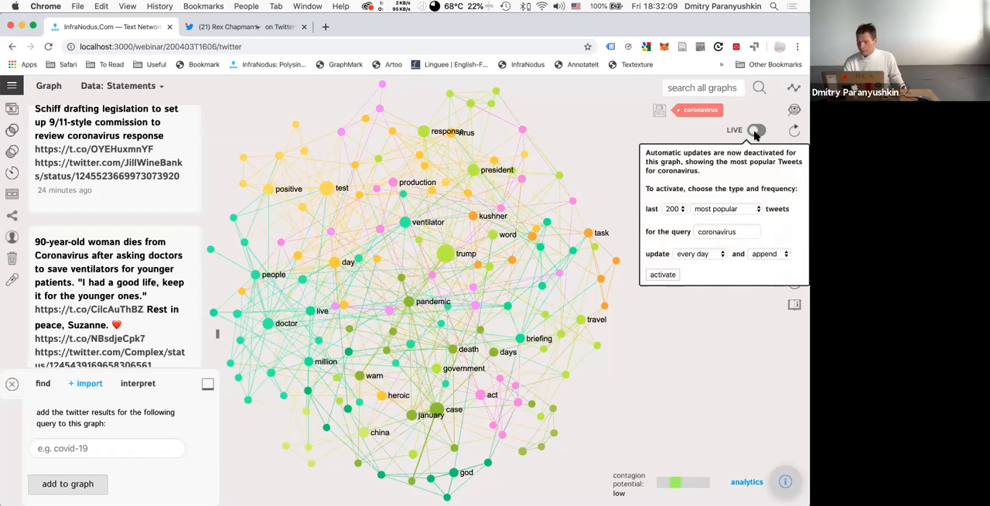
Set the live update to the last 200 popular and mixed tweets for the coronavirus query.
{"action": "left_click", "coordinate": [673, 209]}
{"action": "left_click", "coordinate": [673, 209]}
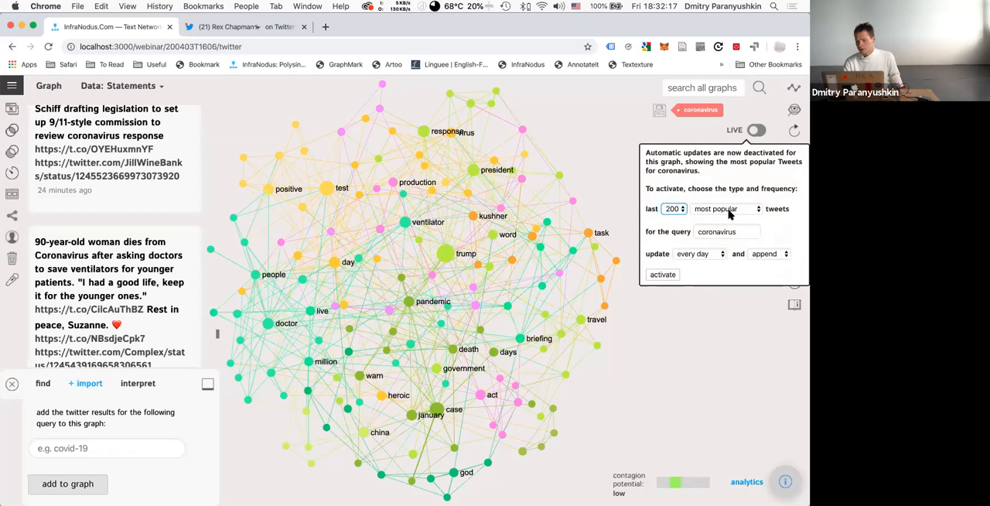
{"action": "left_click", "coordinate": [731, 215]}
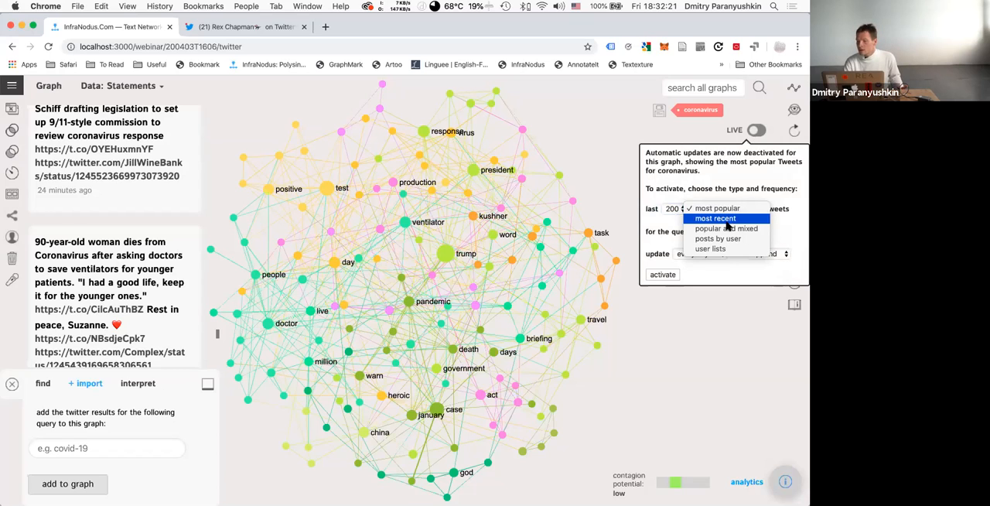
{"action": "left_click", "coordinate": [726, 223]}
{"action": "left_click", "coordinate": [726, 210]}
{"action": "left_click", "coordinate": [725, 221]}
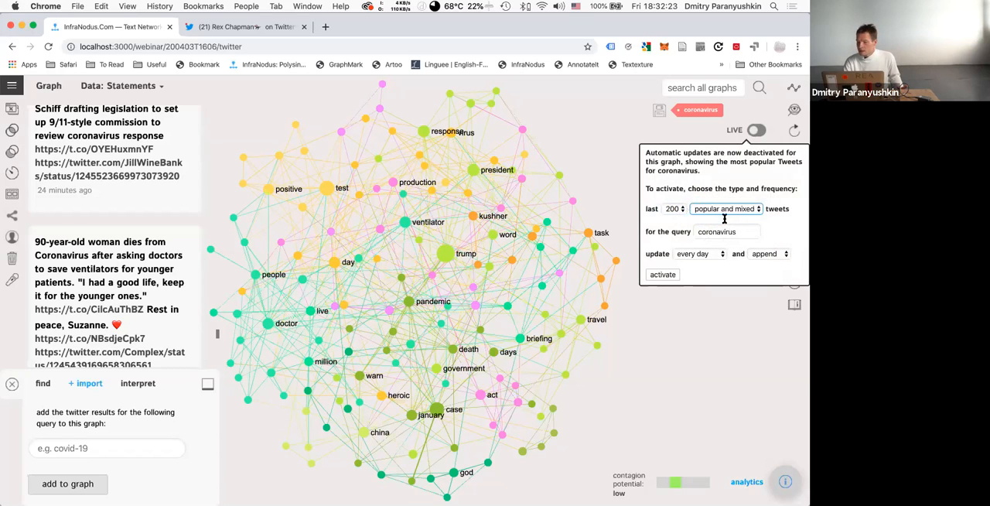
{"action": "left_click", "coordinate": [715, 234]}
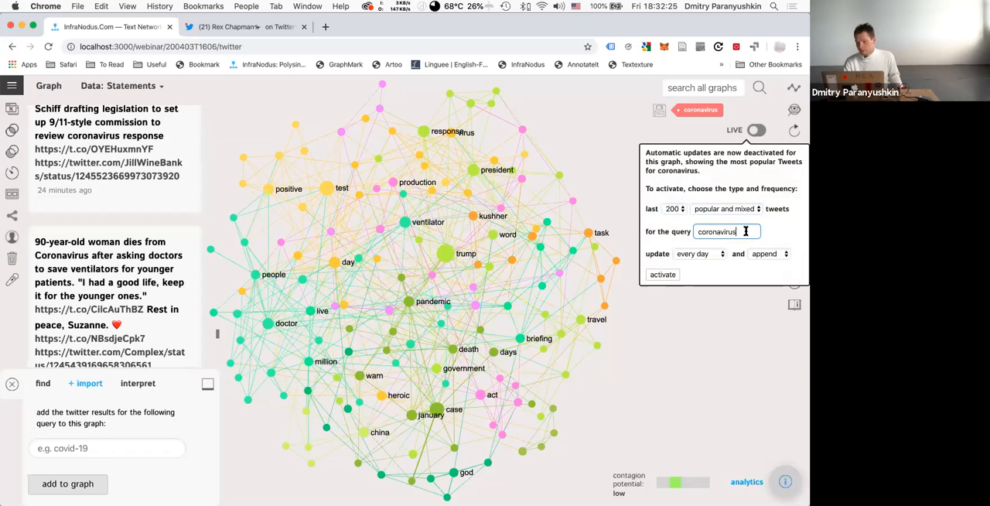
Review the available live update frequencies and set the update to every minute.
{"action": "left_click", "coordinate": [693, 256]}
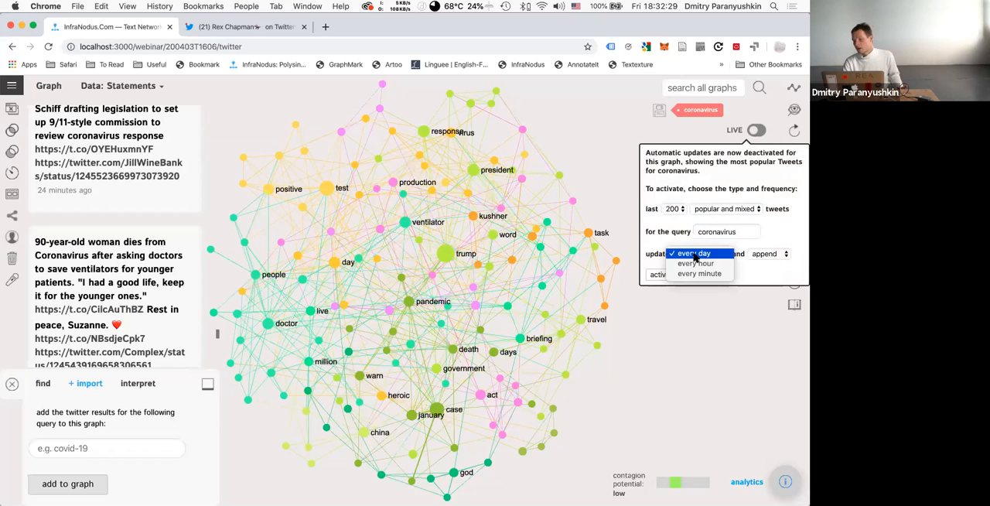
{"action": "left_click", "coordinate": [694, 254]}
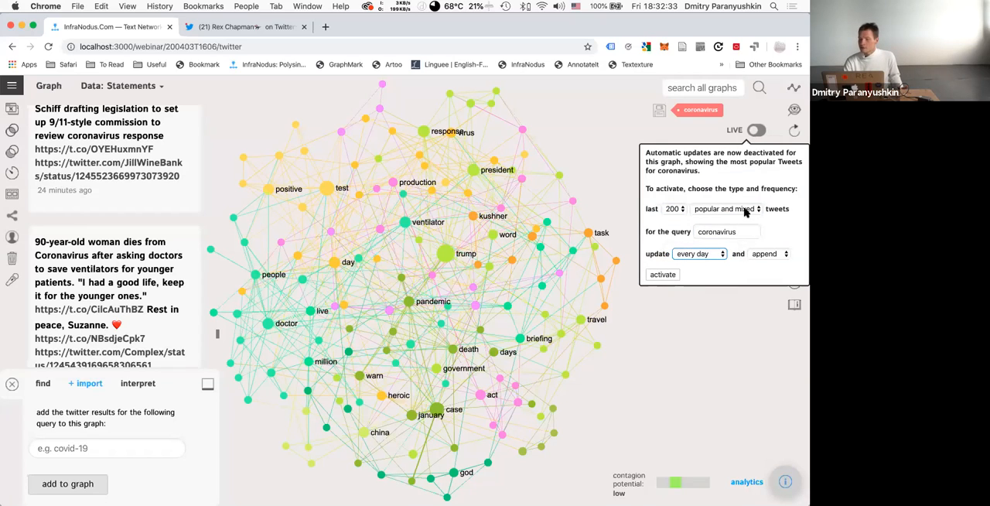
{"action": "left_click", "coordinate": [699, 256]}
{"action": "left_click", "coordinate": [698, 274]}
Choose the clone update mode, pick another mode instead, try to activate the live updates, and reload the page.
{"action": "left_click", "coordinate": [776, 255]}
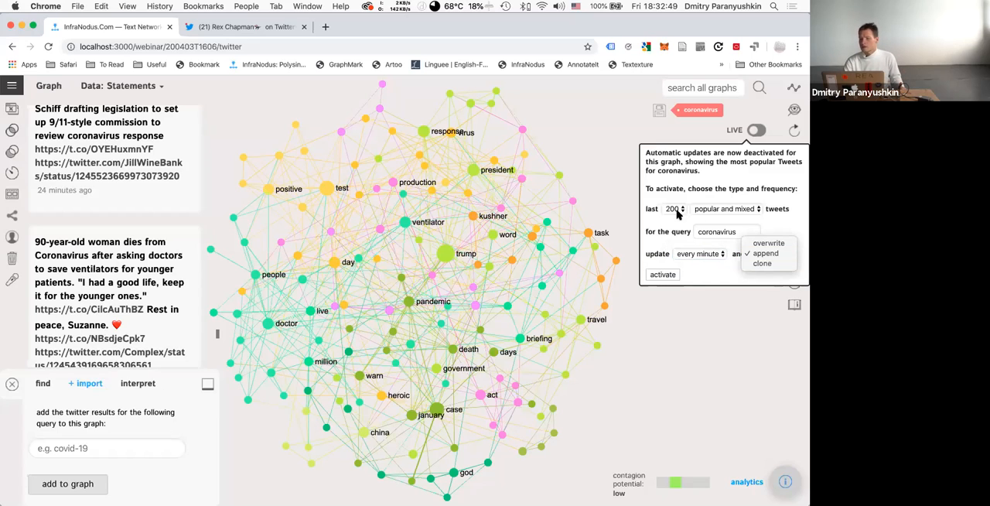
{"action": "left_click", "coordinate": [762, 254]}
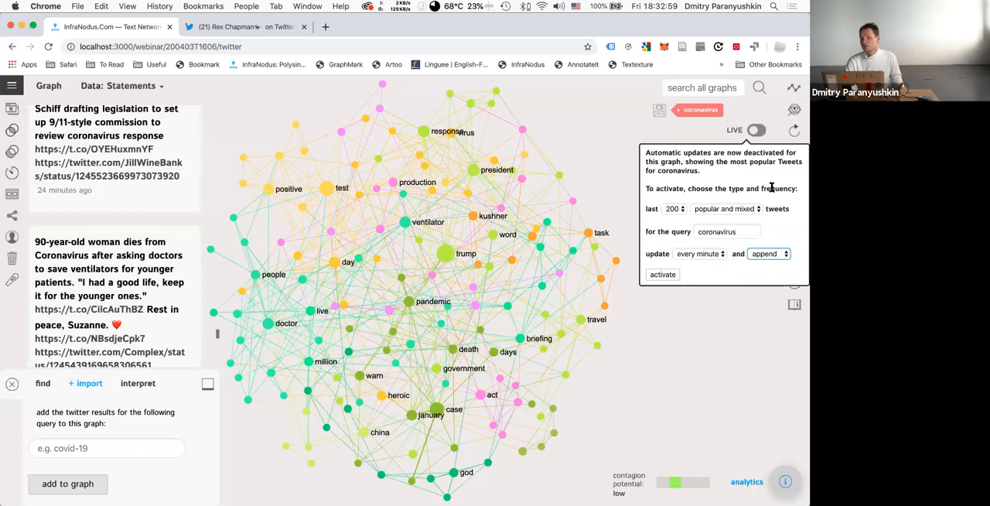
{"action": "left_click", "coordinate": [766, 256]}
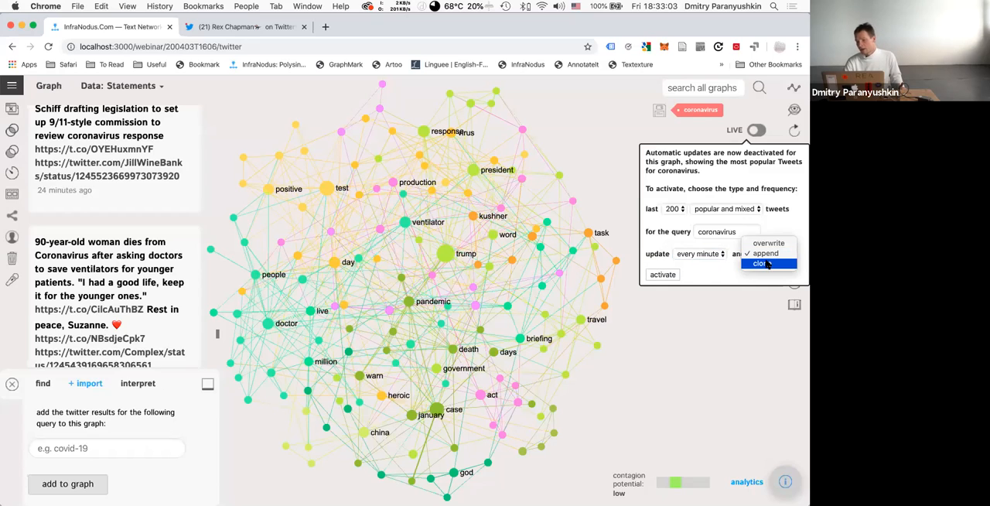
{"action": "left_click", "coordinate": [762, 263]}
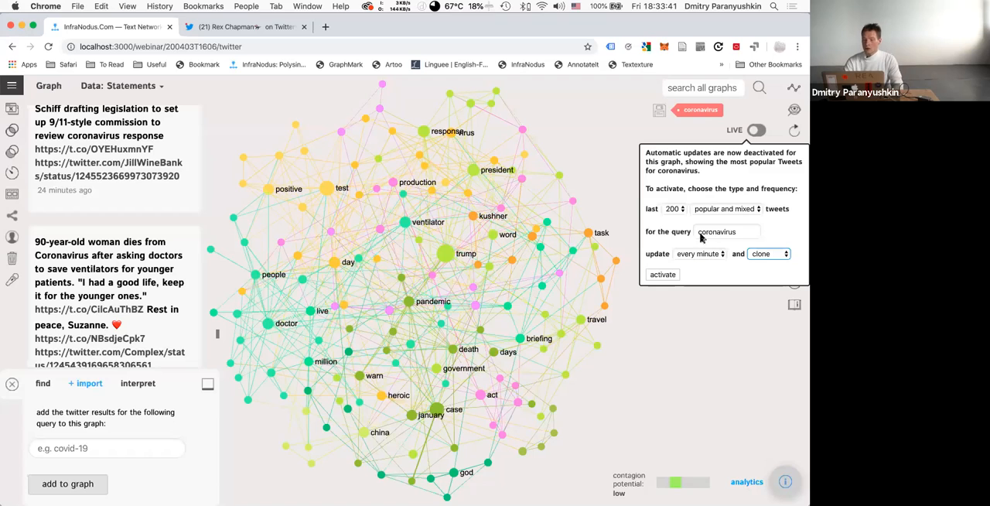
{"action": "left_click", "coordinate": [765, 255]}
{"action": "left_click", "coordinate": [765, 243]}
{"action": "left_click", "coordinate": [662, 275]}
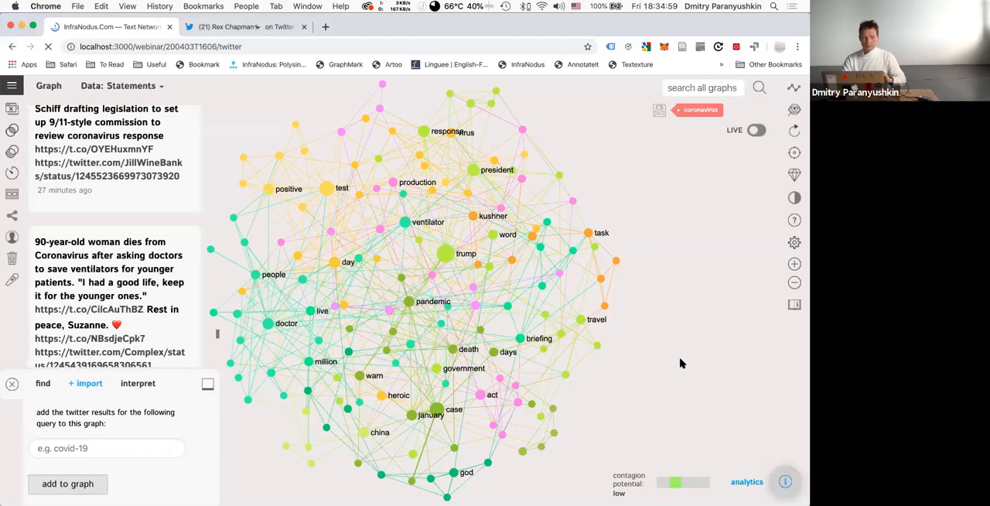
{"action": "key", "text": "super+r"}
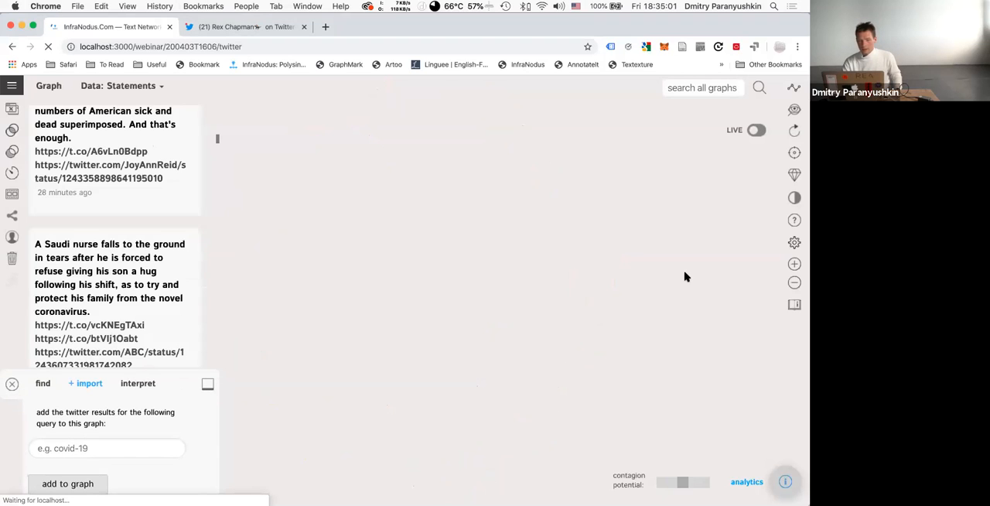
Activate live updates for the 200403T1606 graph, appending the last 200 popular and mixed coronavirus tweets every minute.
{"action": "left_click", "coordinate": [754, 132]}
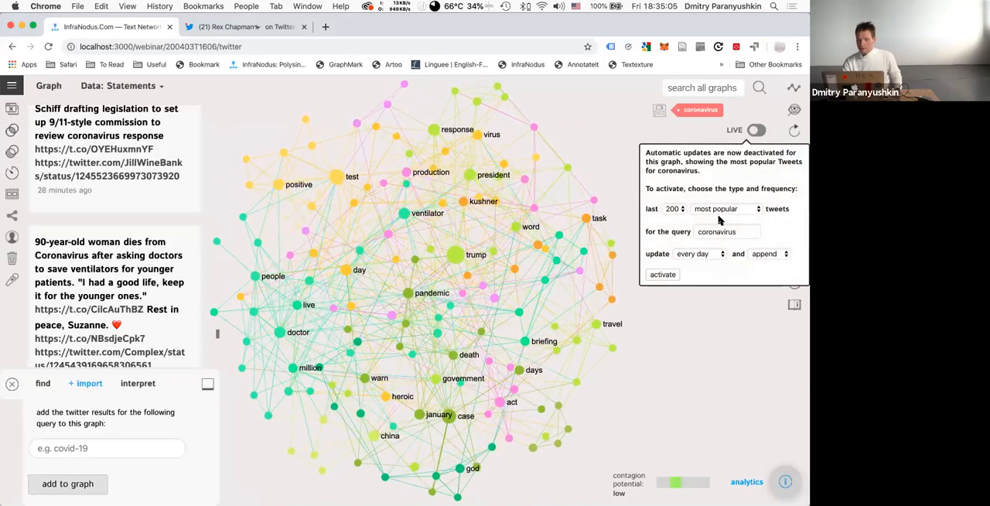
{"action": "left_click", "coordinate": [721, 212]}
{"action": "left_click", "coordinate": [702, 229]}
{"action": "left_click", "coordinate": [696, 255]}
{"action": "left_click", "coordinate": [699, 273]}
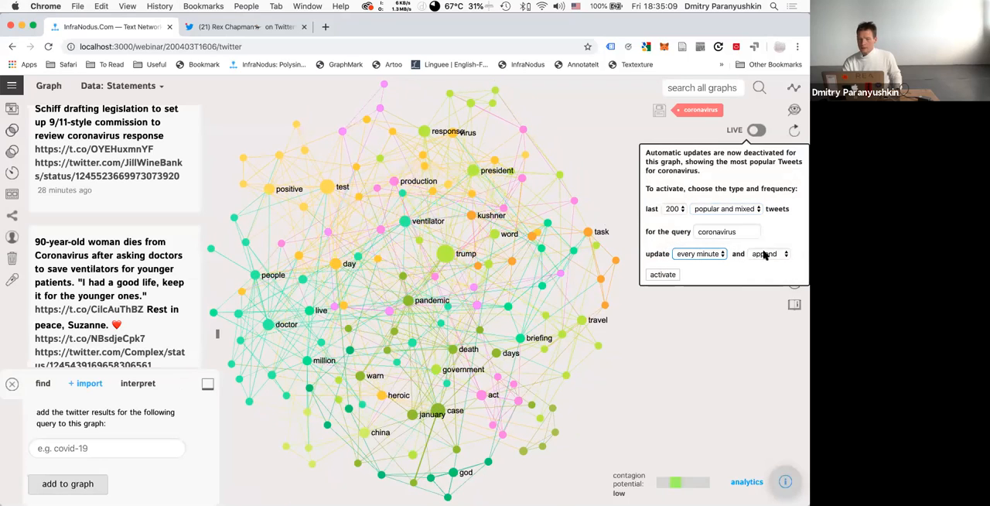
{"action": "left_click", "coordinate": [666, 276]}
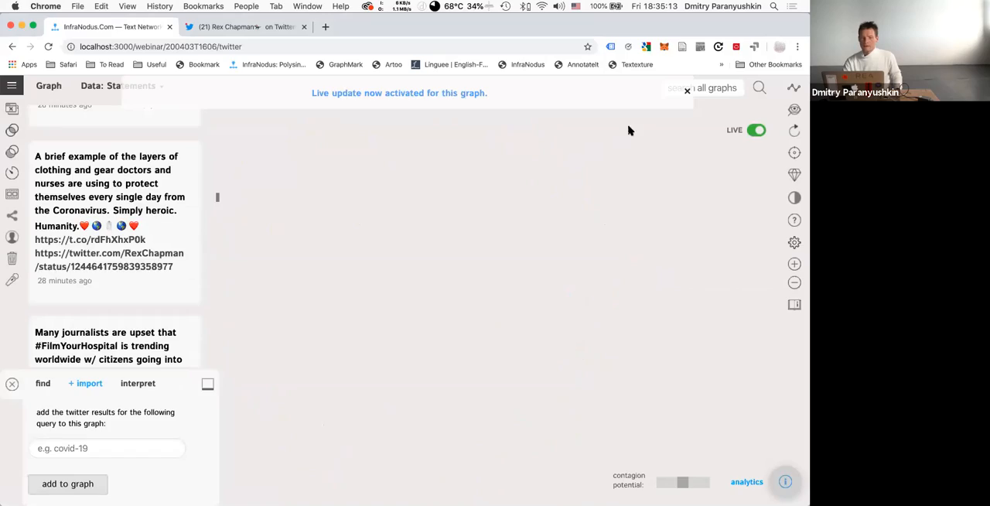
{"action": "left_click", "coordinate": [686, 92]}
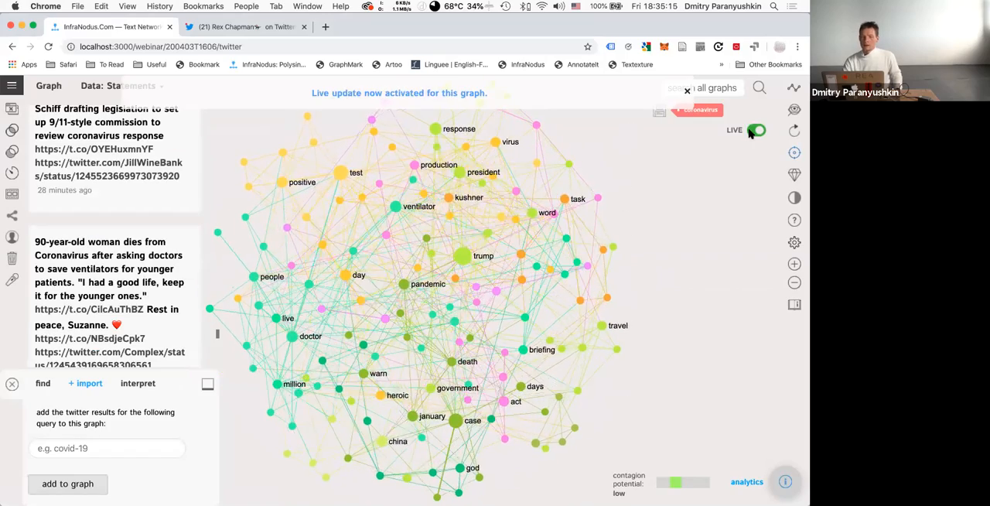
{"action": "left_click", "coordinate": [749, 131]}
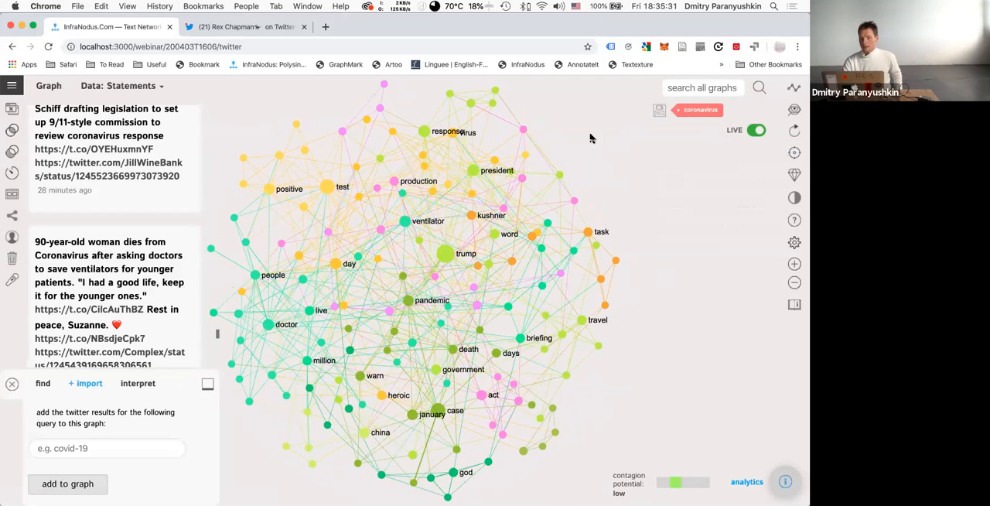
Make the 200403T1606 graph public and display its sharing URL and embed code.
{"action": "left_click", "coordinate": [12, 216]}
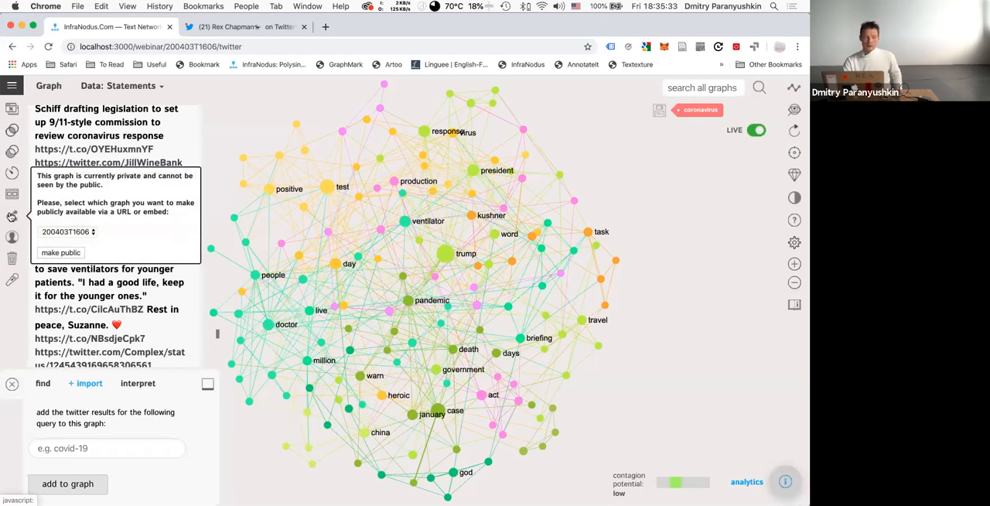
{"action": "left_click", "coordinate": [60, 253]}
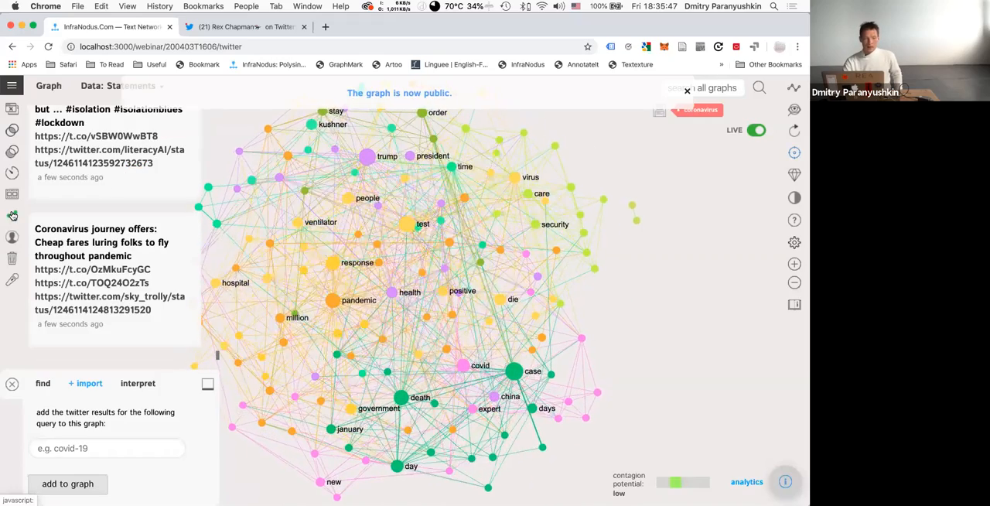
{"action": "left_click", "coordinate": [14, 216]}
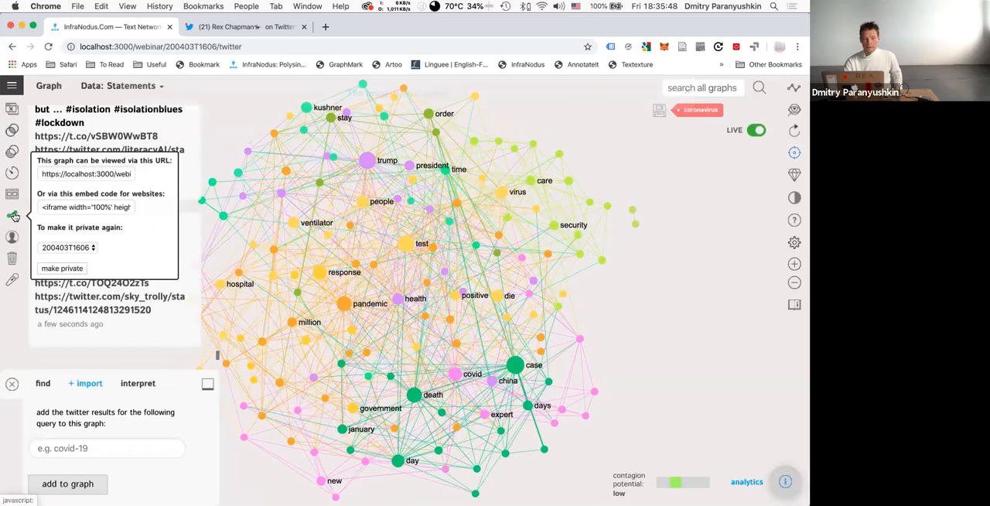
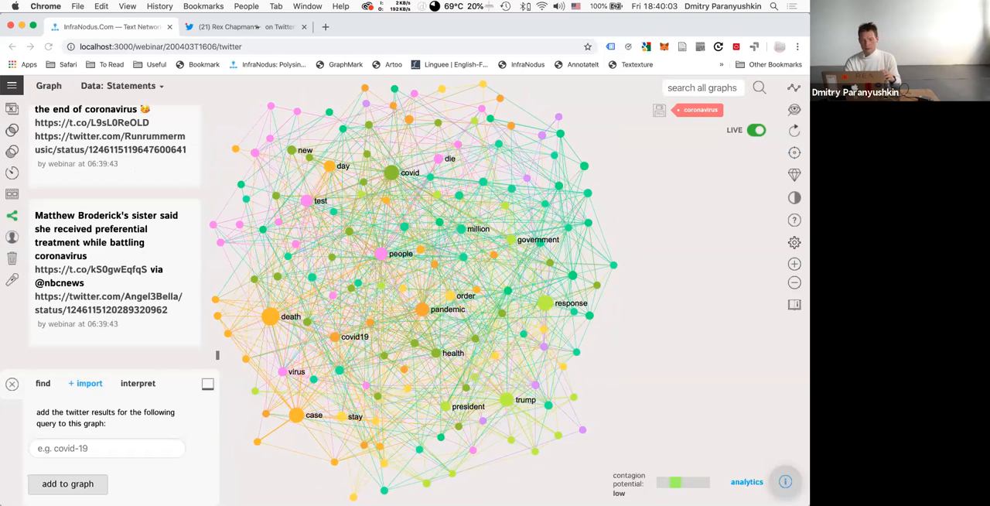
Select the death, case and total nodes in the graph, read the tweets that contain them, and deselect the nodes.
{"action": "left_click", "coordinate": [271, 318]}
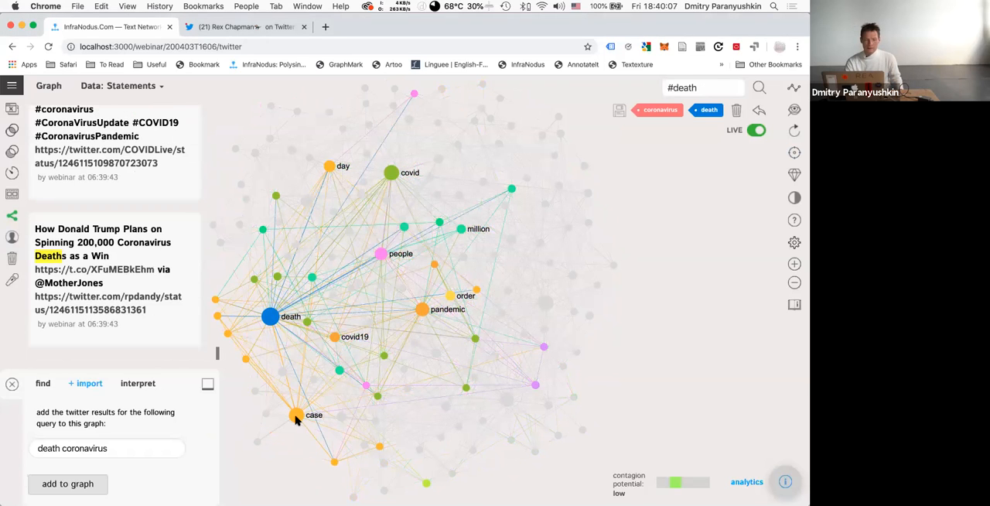
{"action": "left_click", "coordinate": [296, 417]}
{"action": "left_click", "coordinate": [246, 359]}
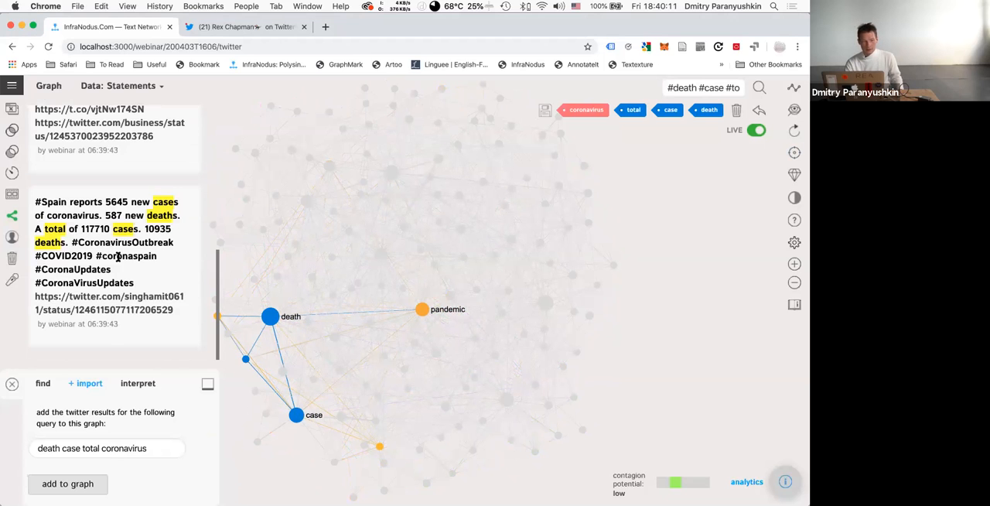
{"action": "scroll", "coordinate": [117, 256], "scroll_direction": "up", "scroll_amount": 5}
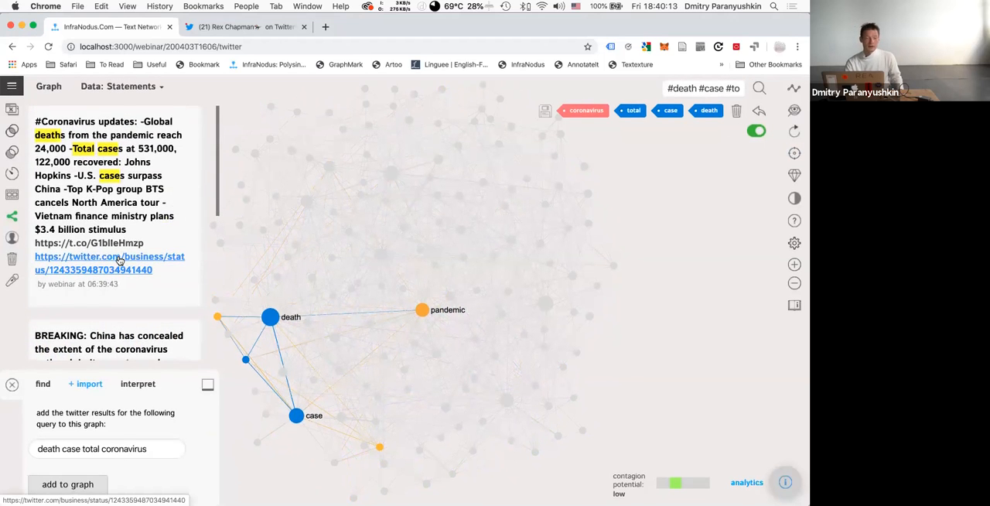
{"action": "scroll", "coordinate": [117, 259], "scroll_direction": "down", "scroll_amount": 10}
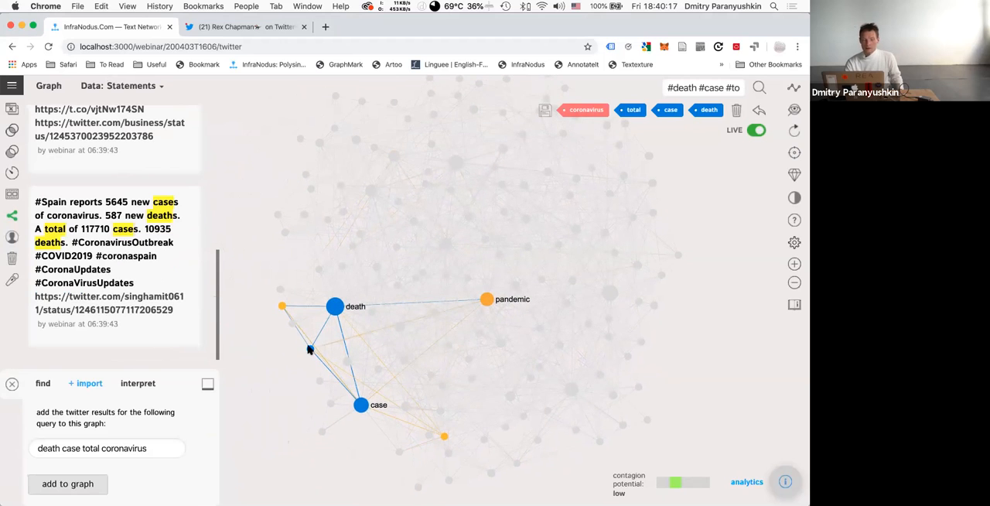
{"action": "left_click", "coordinate": [334, 307]}
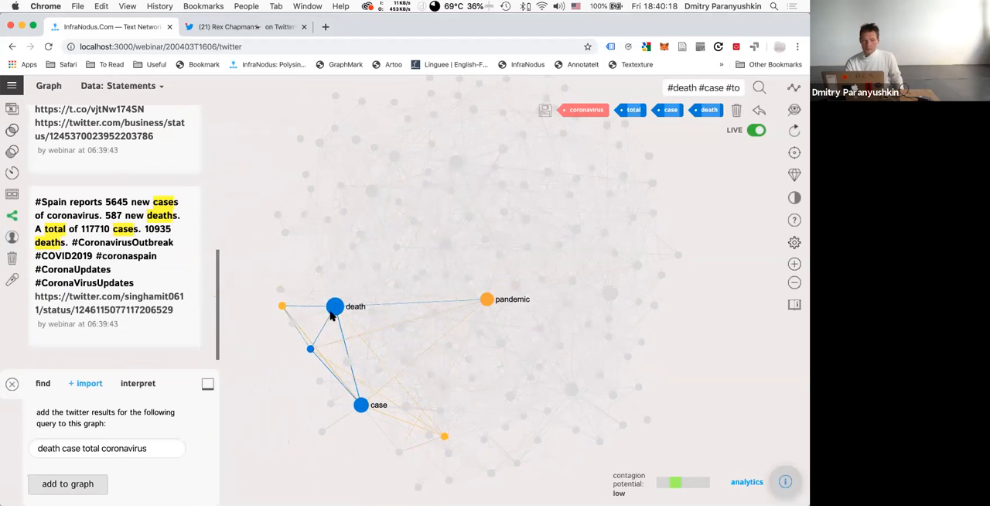
{"action": "left_click", "coordinate": [360, 404]}
{"action": "left_click", "coordinate": [310, 350]}
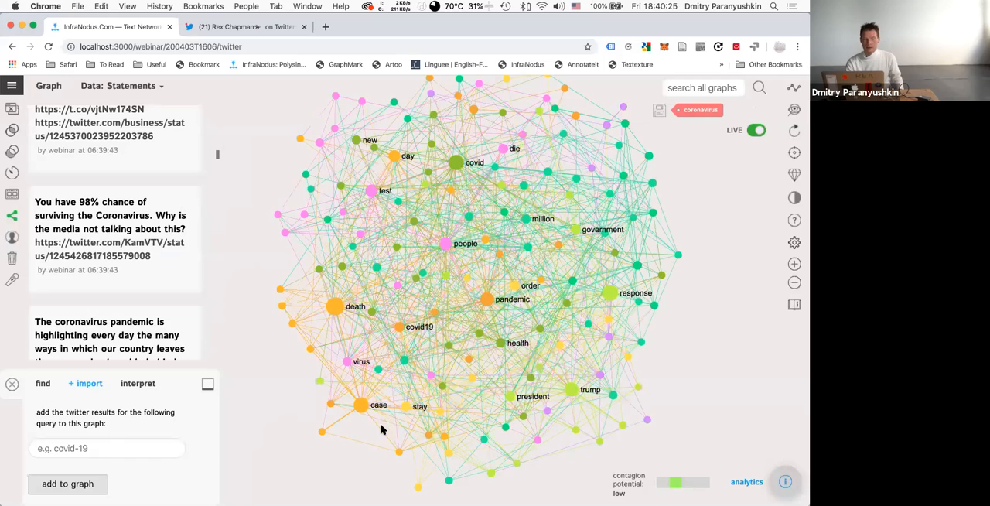
Open the graph analytics and highlight the main topical groups doctor/china/mask, covid/health/live and people/virus/test one after another.
{"action": "left_click", "coordinate": [785, 481]}
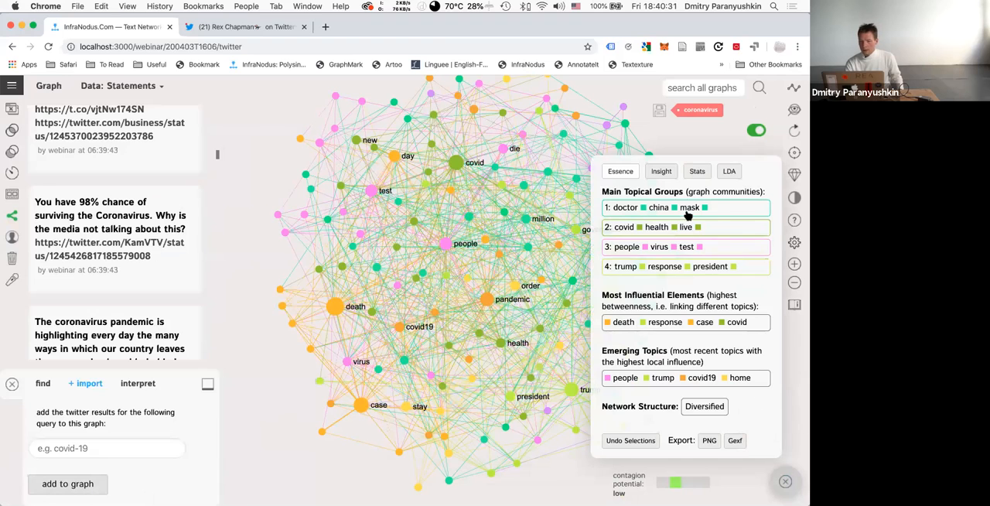
{"action": "left_click", "coordinate": [719, 210]}
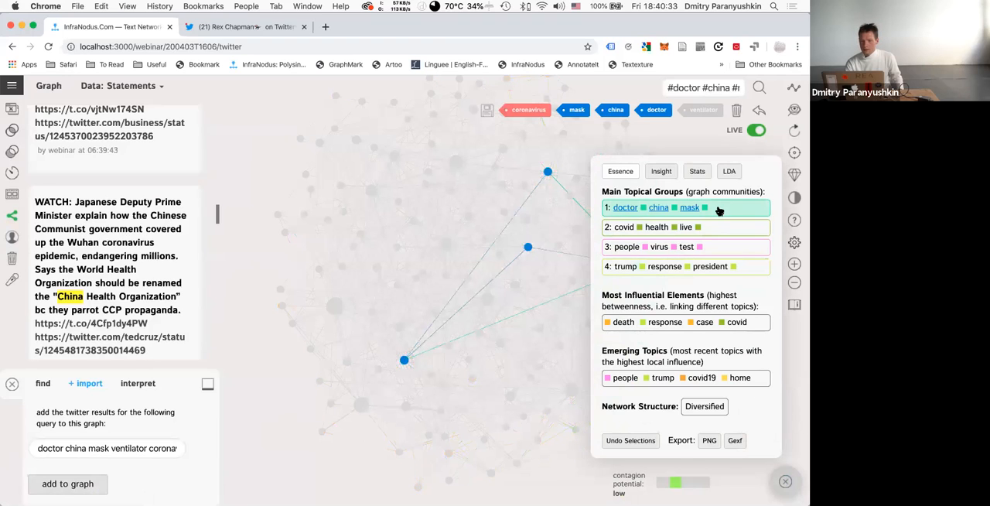
{"action": "left_click", "coordinate": [718, 210]}
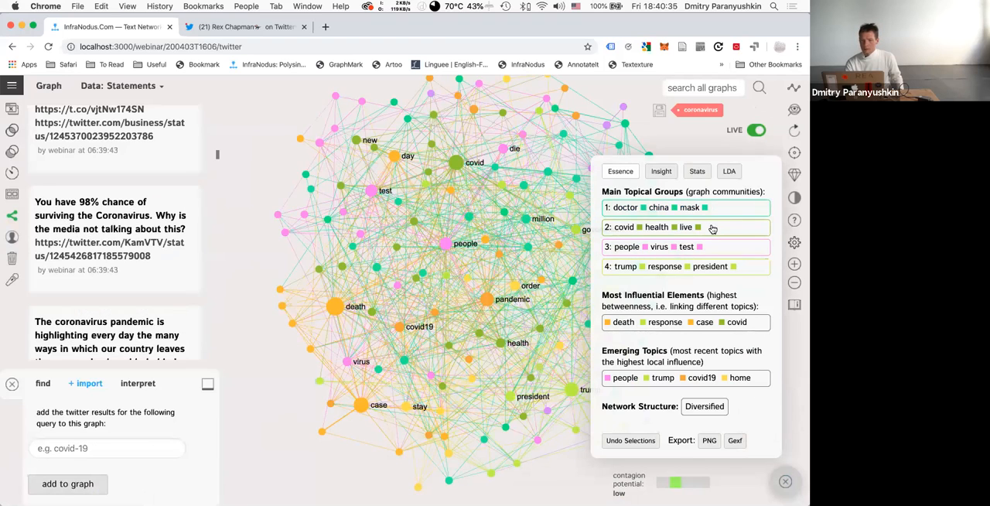
{"action": "left_click", "coordinate": [713, 229]}
{"action": "left_click", "coordinate": [711, 249]}
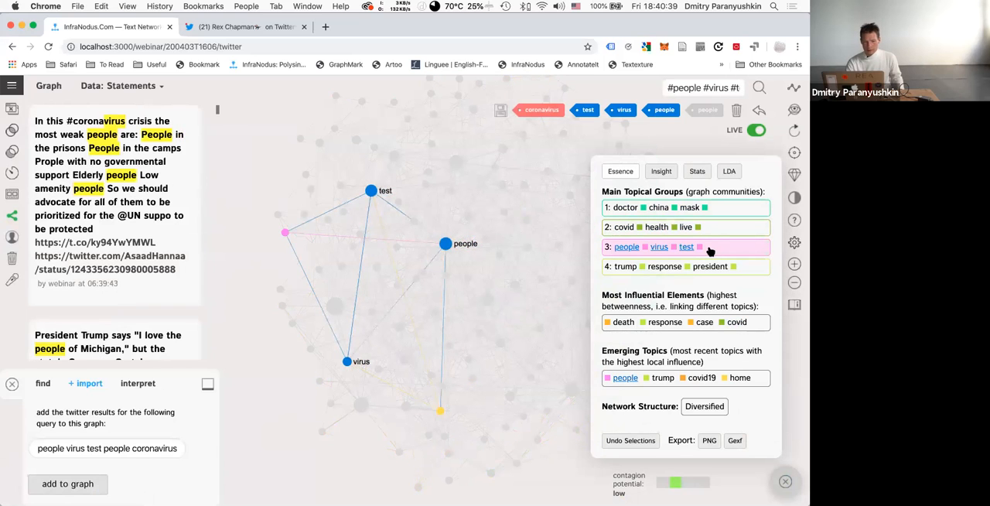
{"action": "left_click", "coordinate": [710, 249]}
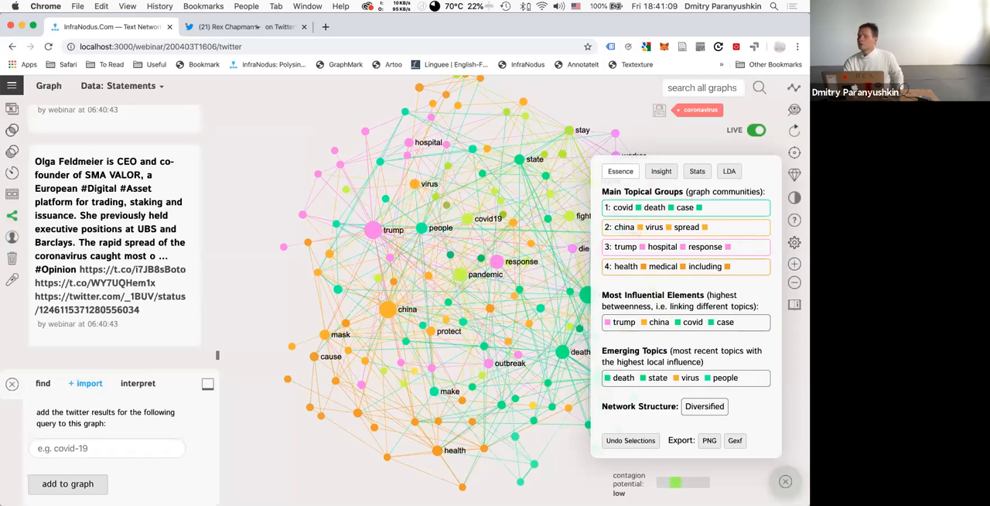
Go to the apps home page and search the knowledge base for "compare".
{"action": "left_click", "coordinate": [12, 85]}
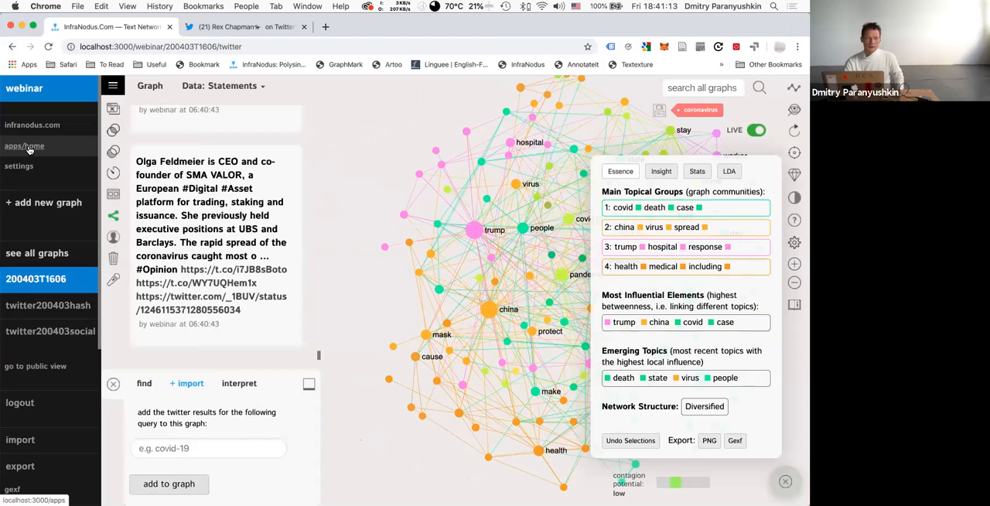
{"action": "left_click", "coordinate": [29, 149]}
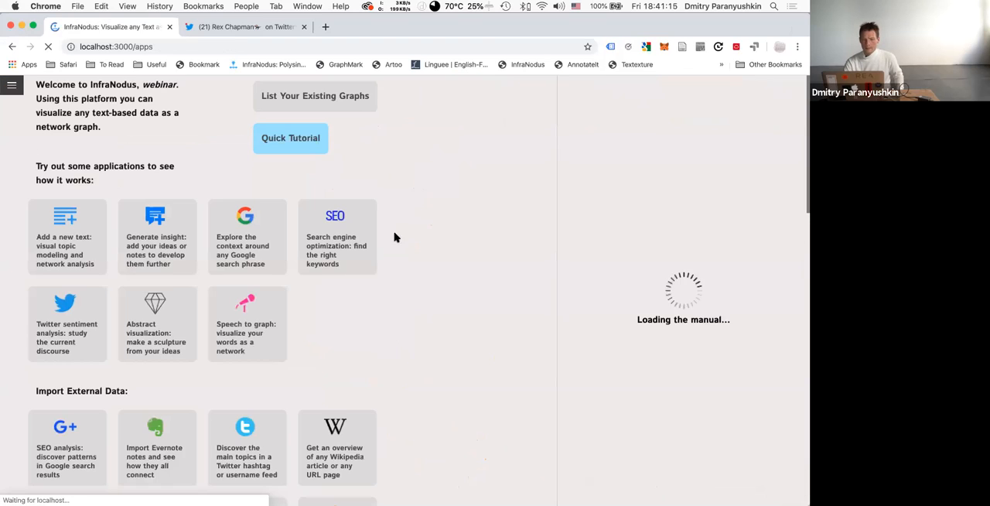
{"action": "left_click", "coordinate": [580, 134]}
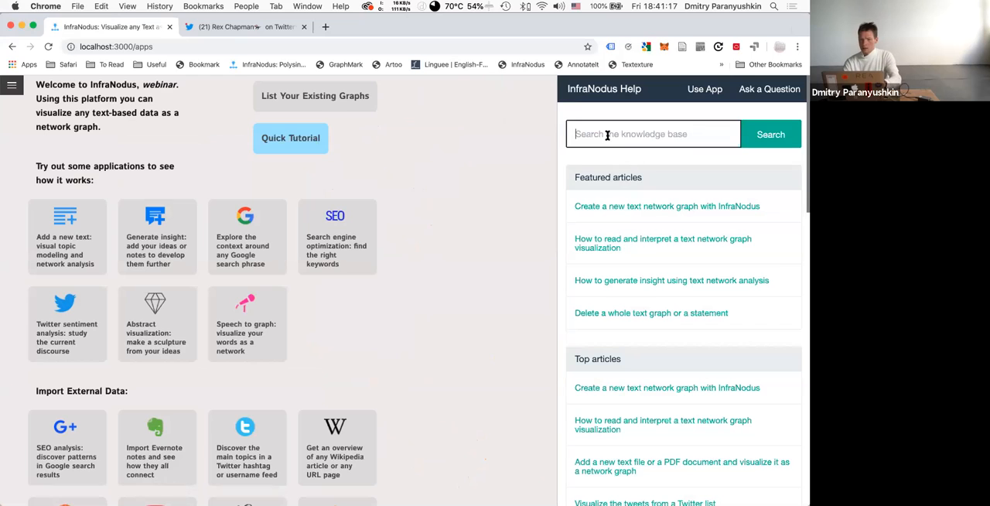
{"action": "type", "text": "compare"}
{"action": "key", "text": "Return"}
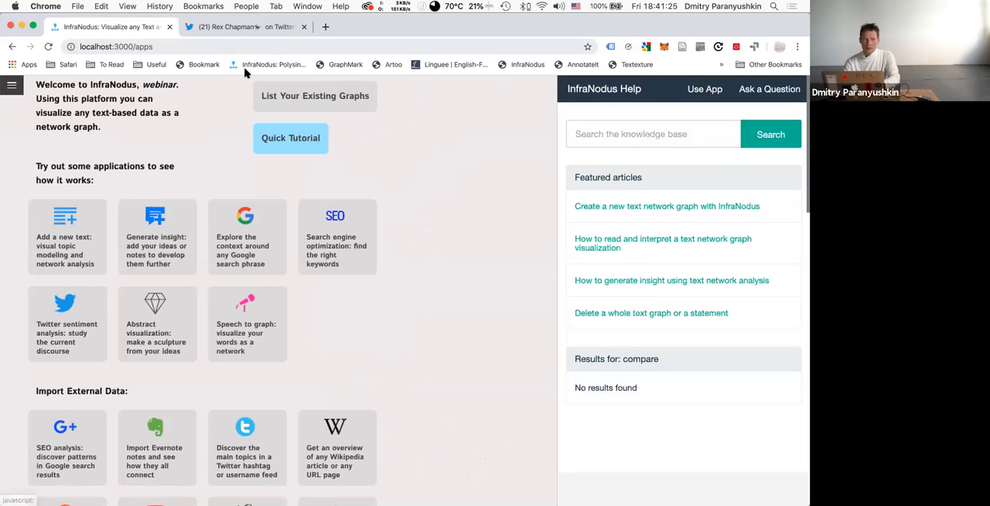
Visit the InfraNodus YouTube channel from the main website's footer and return to the apps page.
{"action": "left_click", "coordinate": [11, 87]}
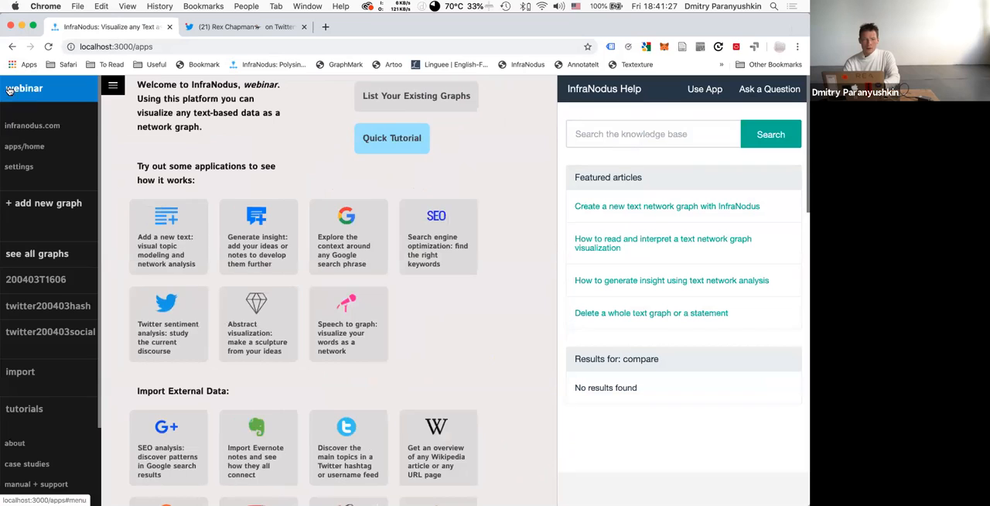
{"action": "left_click", "coordinate": [31, 125]}
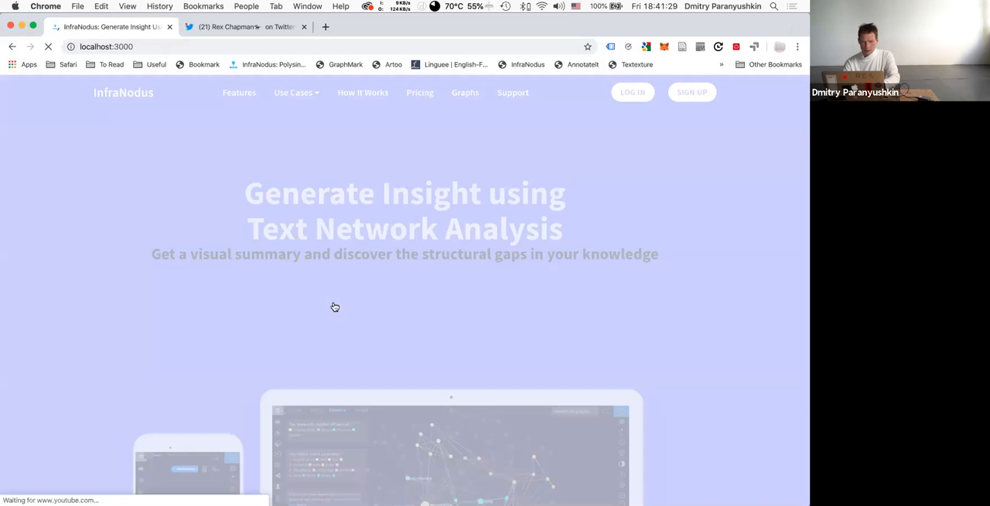
{"action": "scroll", "coordinate": [335, 304], "scroll_direction": "down", "scroll_amount": 20}
{"action": "scroll", "coordinate": [334, 303], "scroll_direction": "down", "scroll_amount": 20}
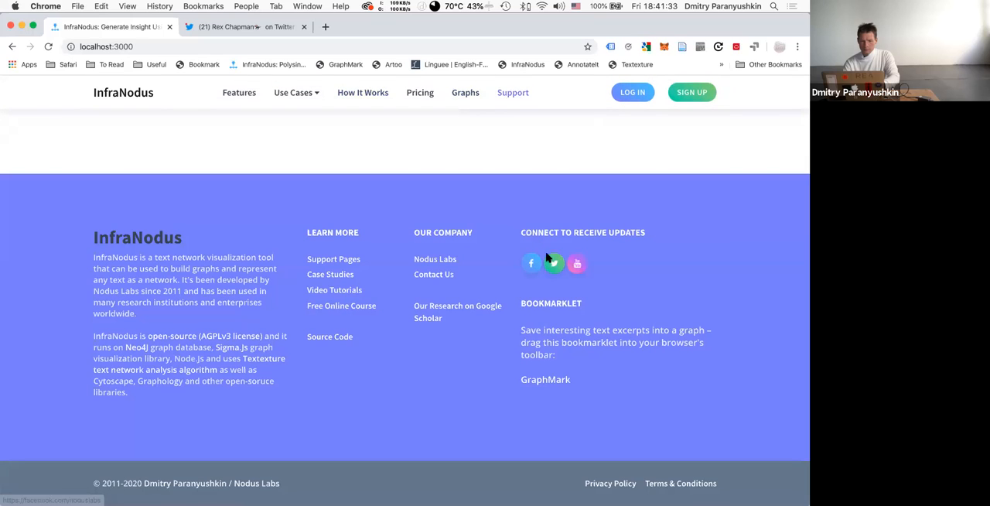
{"action": "left_click", "coordinate": [578, 267]}
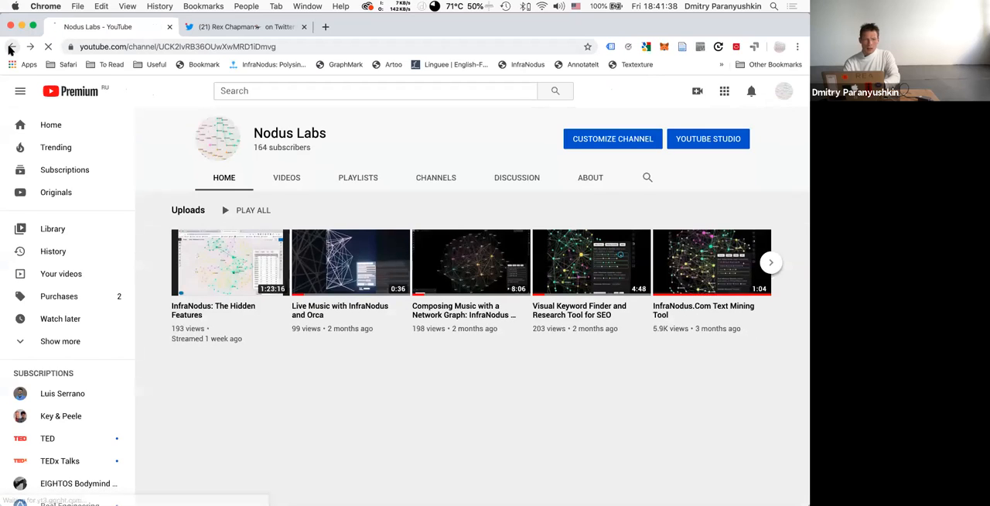
{"action": "left_click", "coordinate": [9, 49]}
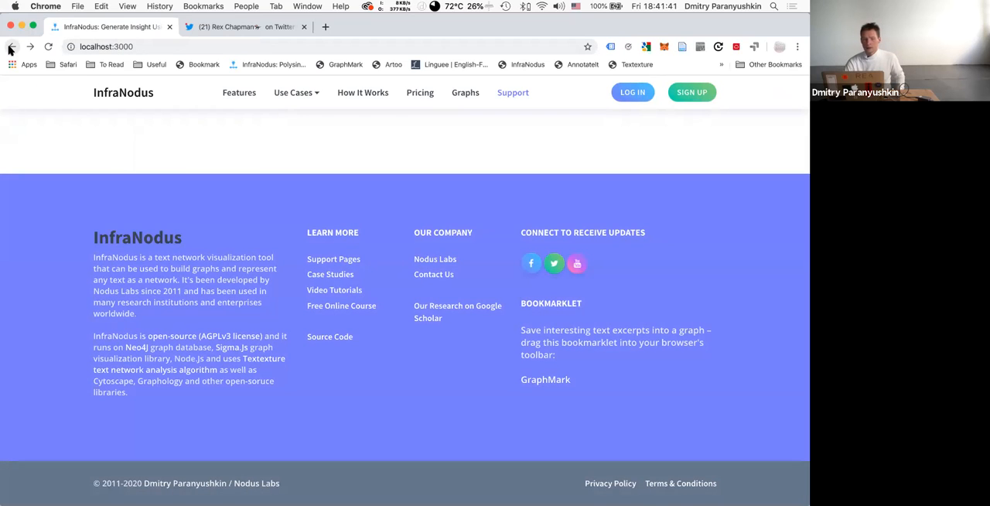
{"action": "left_click", "coordinate": [12, 47]}
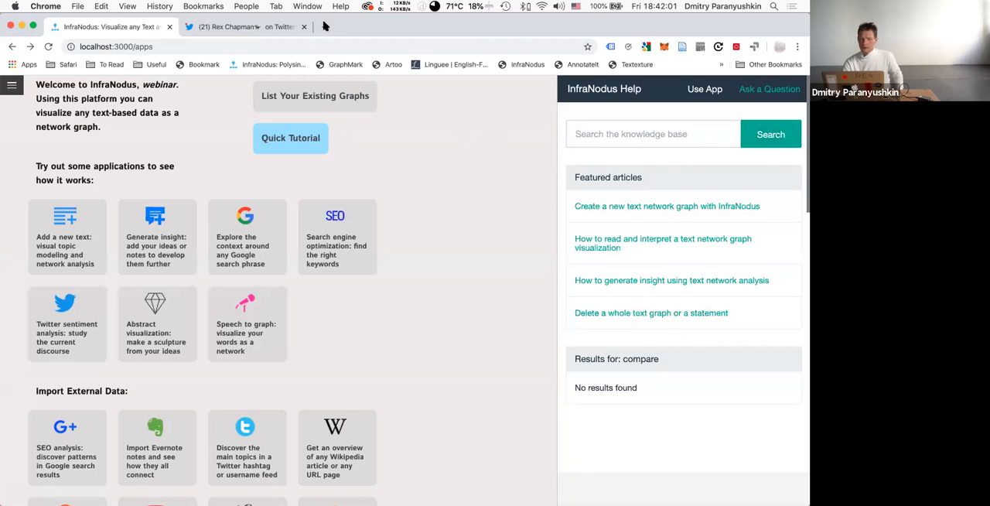
View the analytics of the twitter200403social and twitter200403hash graphs in turn, and reopen the 200403T1606 graph.
{"action": "left_click", "coordinate": [11, 87]}
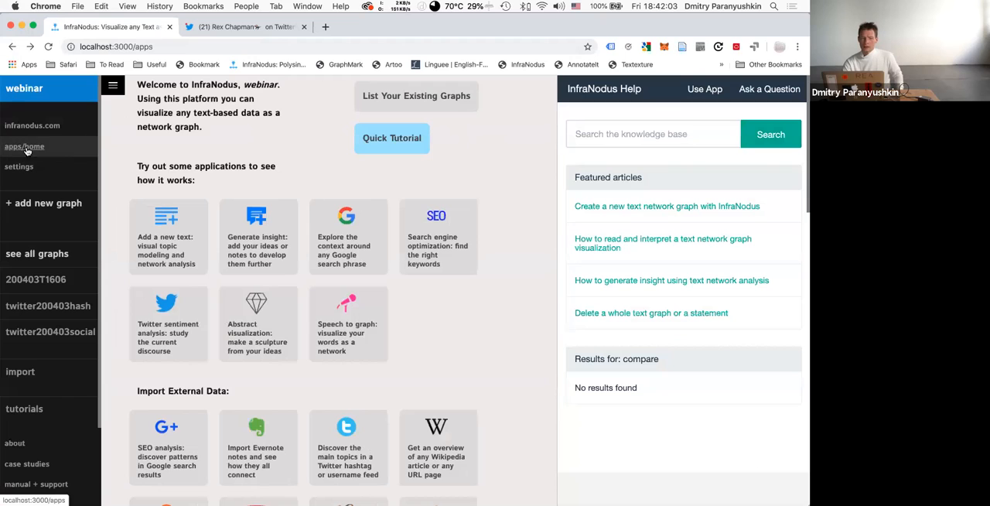
{"action": "left_click", "coordinate": [41, 331]}
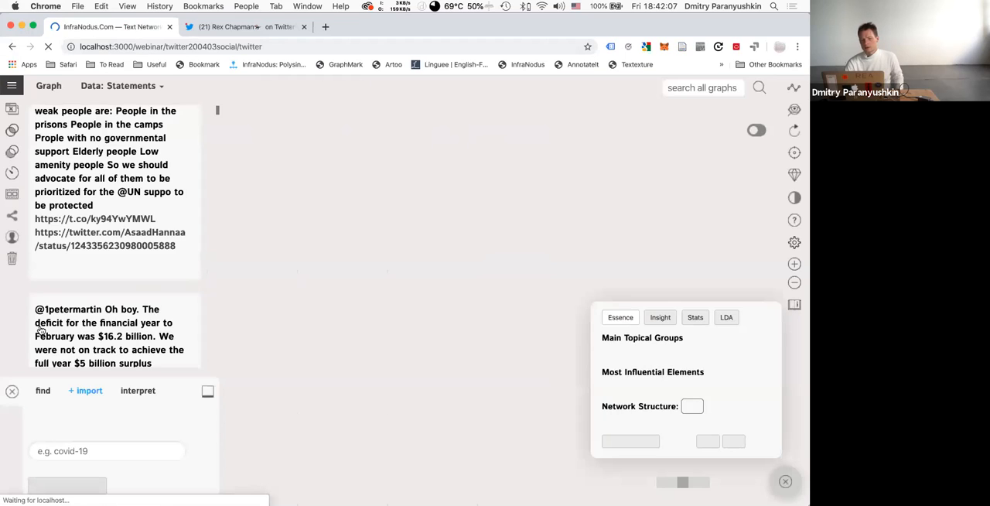
{"action": "left_click", "coordinate": [12, 85]}
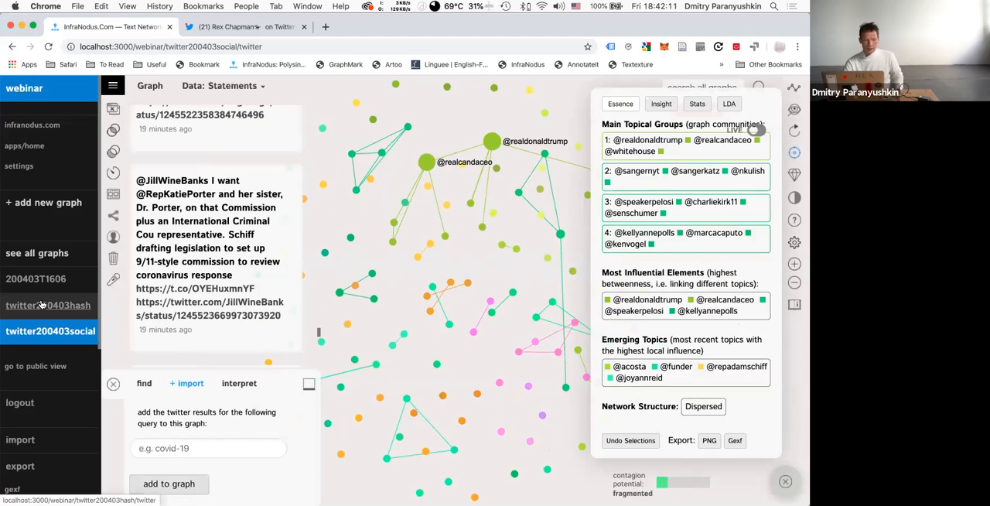
{"action": "left_click", "coordinate": [43, 306]}
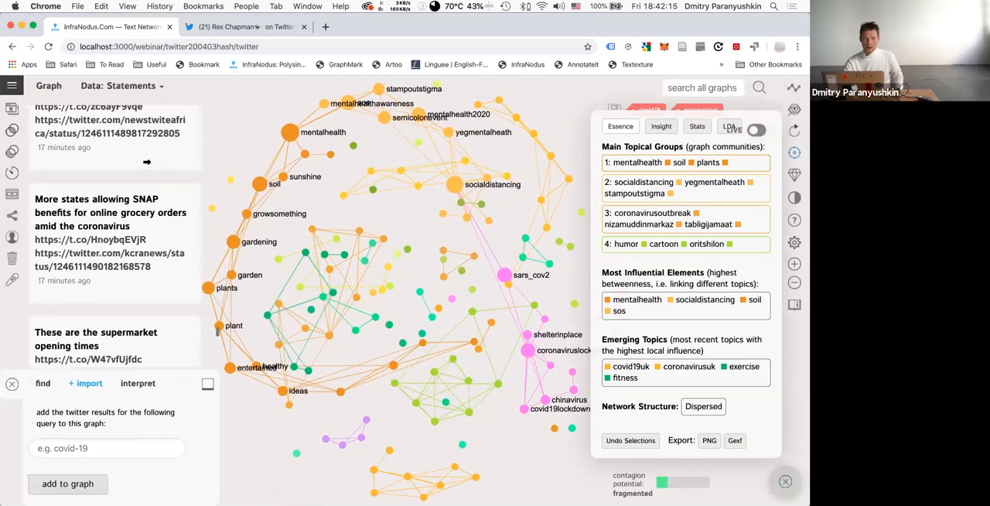
{"action": "left_click", "coordinate": [14, 87]}
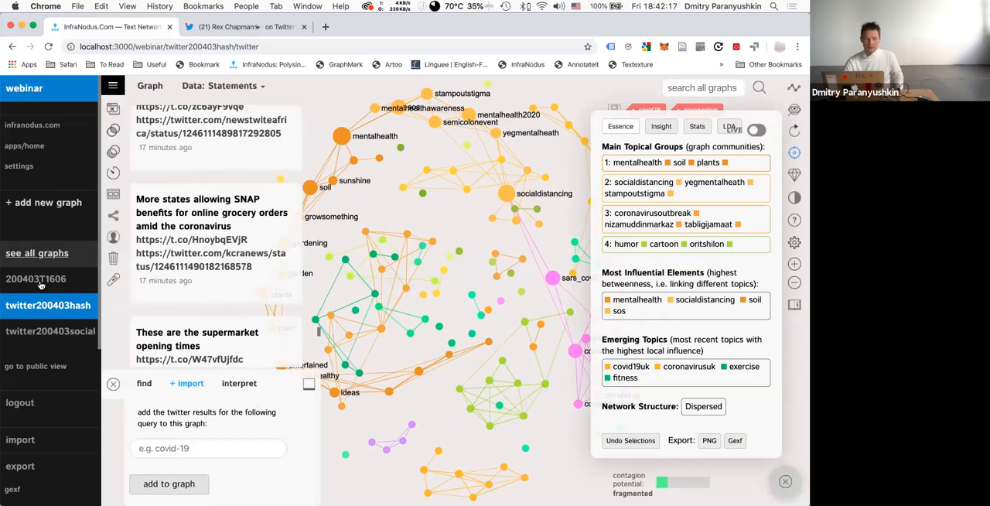
{"action": "left_click", "coordinate": [41, 285]}
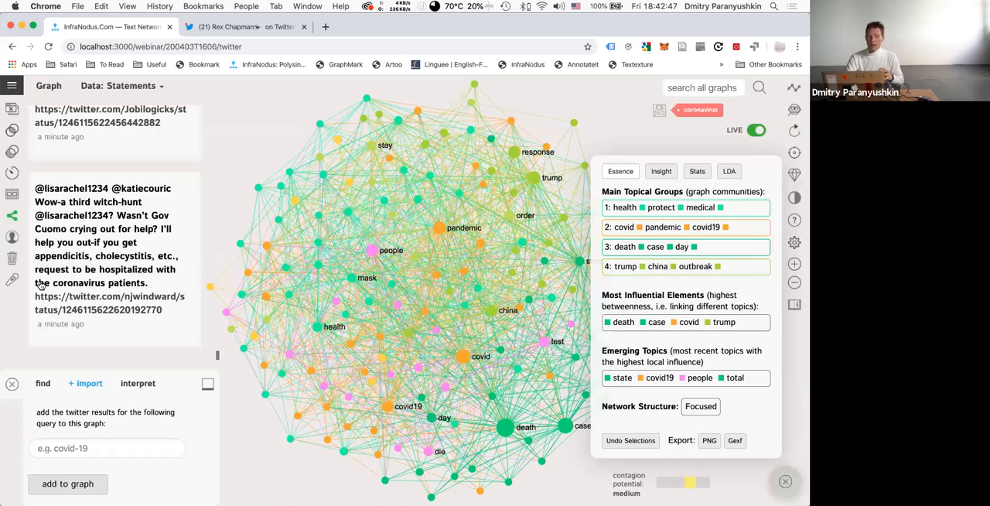
Expand the network structure details of the 200403T1606 graph, examine the modularity statistic, and collapse the details.
{"action": "left_click", "coordinate": [700, 406]}
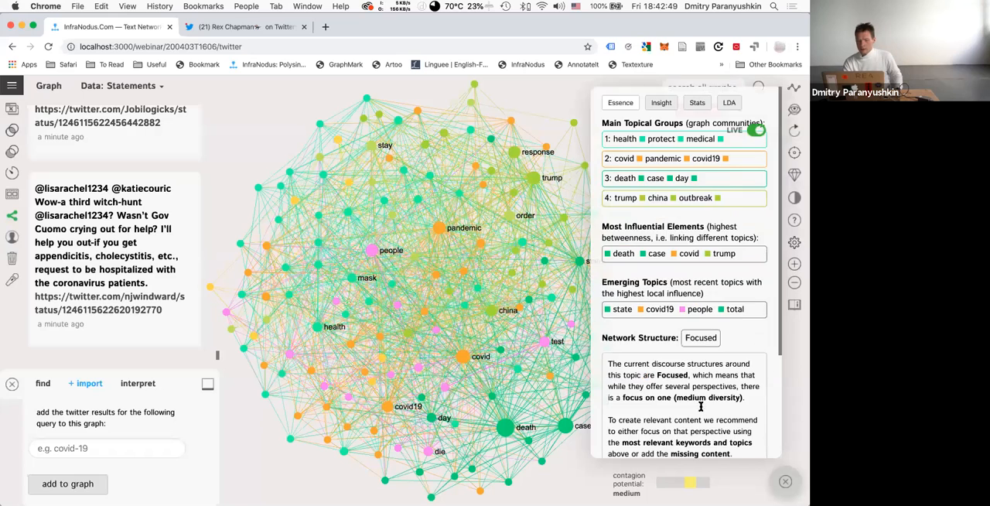
{"action": "scroll", "coordinate": [696, 387], "scroll_direction": "down", "scroll_amount": 4}
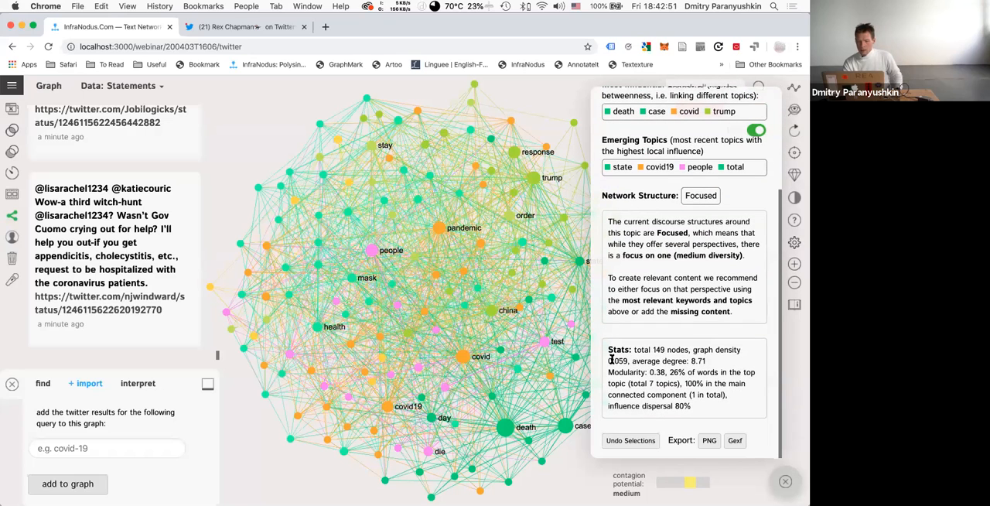
{"action": "left_click_drag", "start_coordinate": [608, 372], "coordinate": [667, 372]}
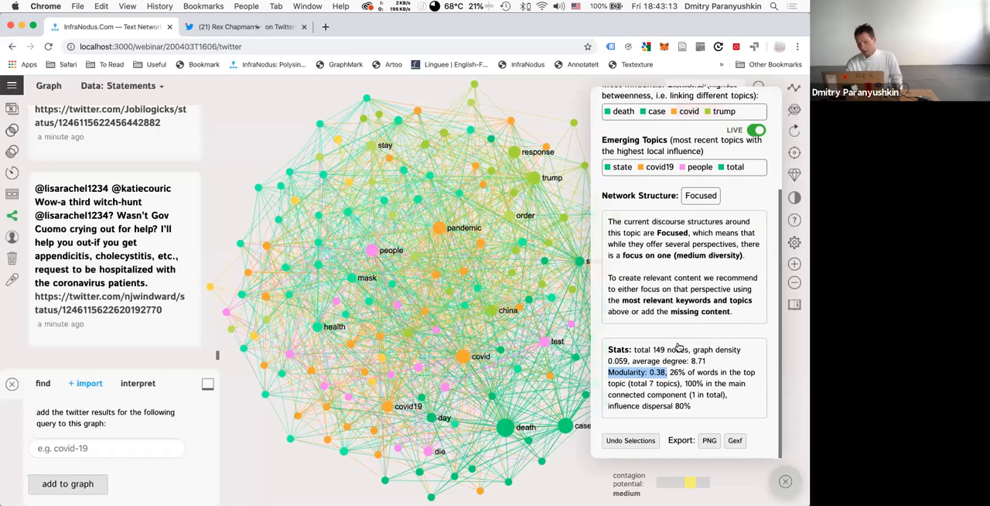
{"action": "scroll", "coordinate": [671, 311], "scroll_direction": "up", "scroll_amount": 2}
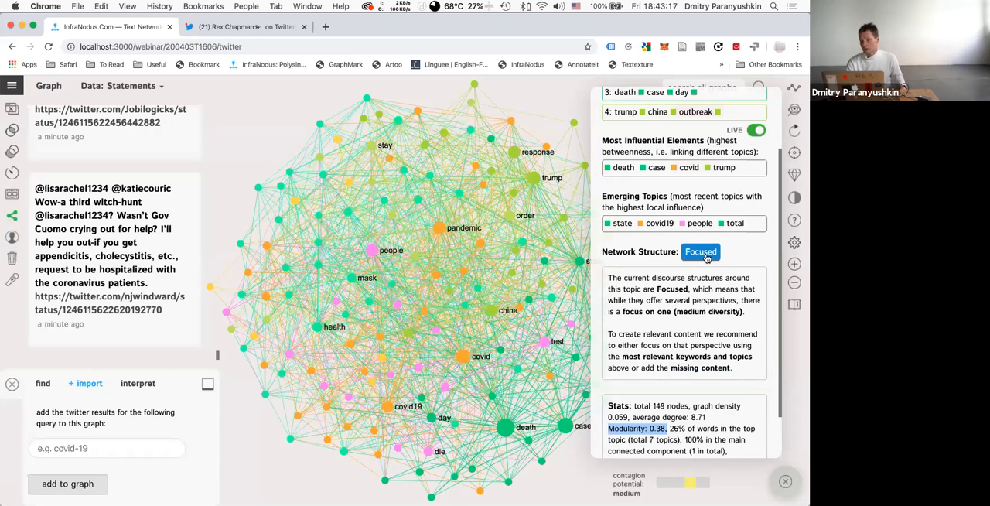
{"action": "left_click", "coordinate": [707, 258]}
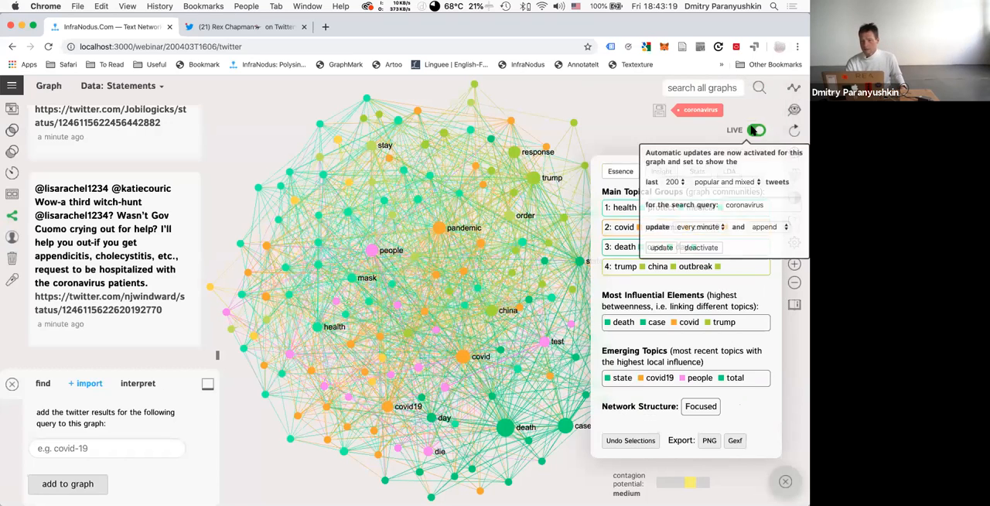
Deactivate the automatic live updates for the 200403T1606 graph.
{"action": "left_click", "coordinate": [696, 248]}
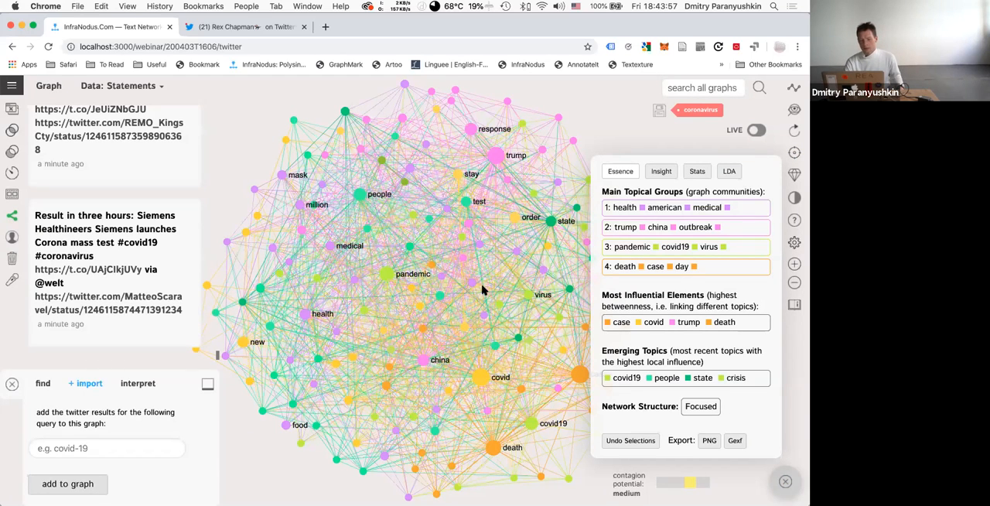
Search the page for "ago" to check the age of the tweets in the 200403T1606 graph, and close the search.
{"action": "scroll", "coordinate": [144, 254], "scroll_direction": "up", "scroll_amount": 1}
{"action": "scroll", "coordinate": [145, 253], "scroll_direction": "down", "scroll_amount": 1}
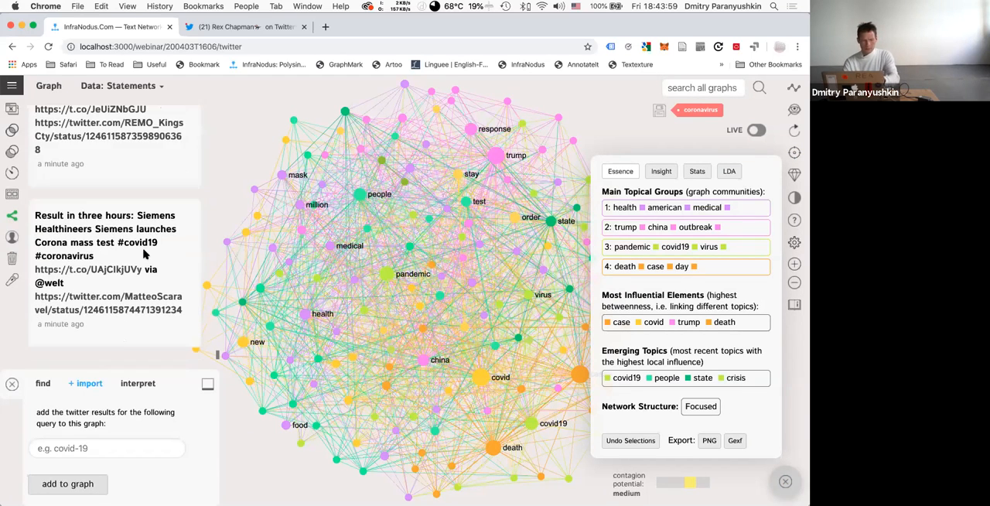
{"action": "key", "text": "super+f"}
{"action": "key", "text": "Return"}
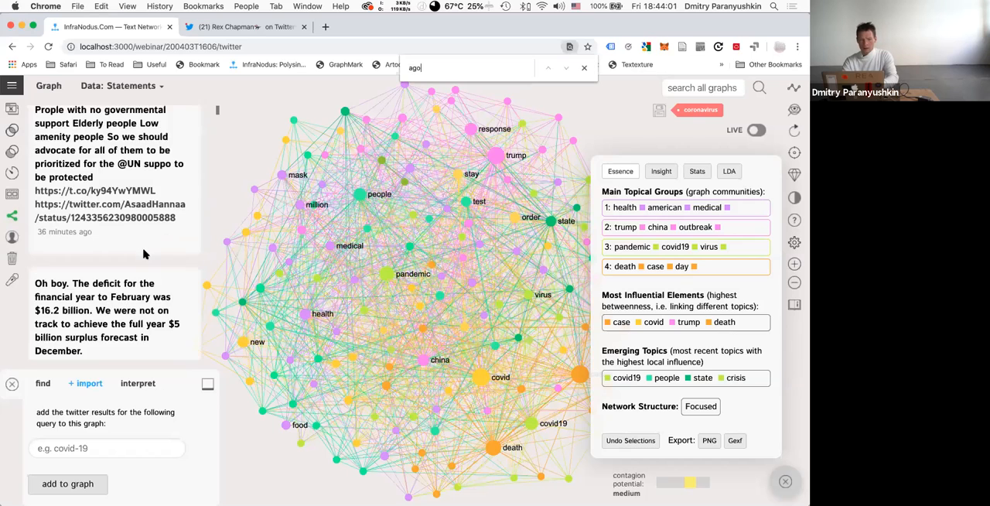
{"action": "key", "text": "Return"}
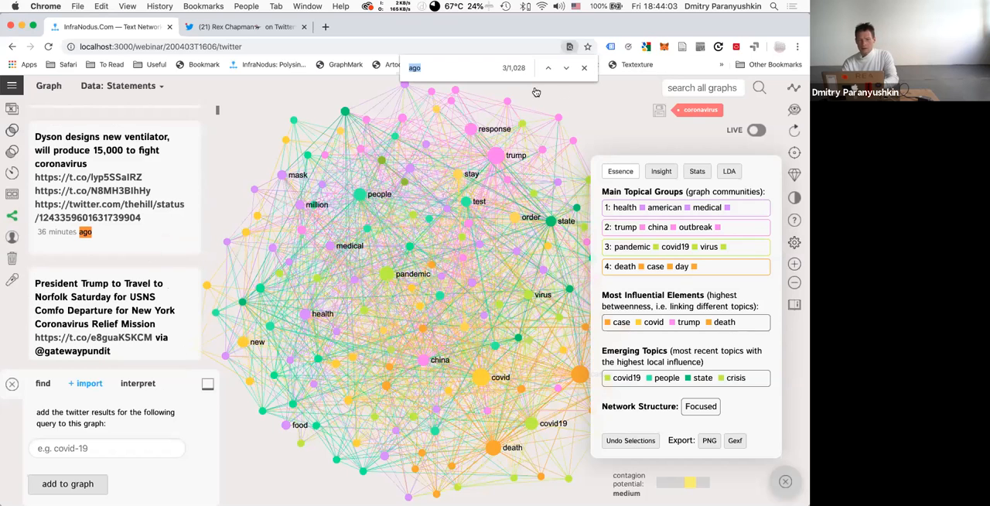
{"action": "left_click", "coordinate": [585, 69]}
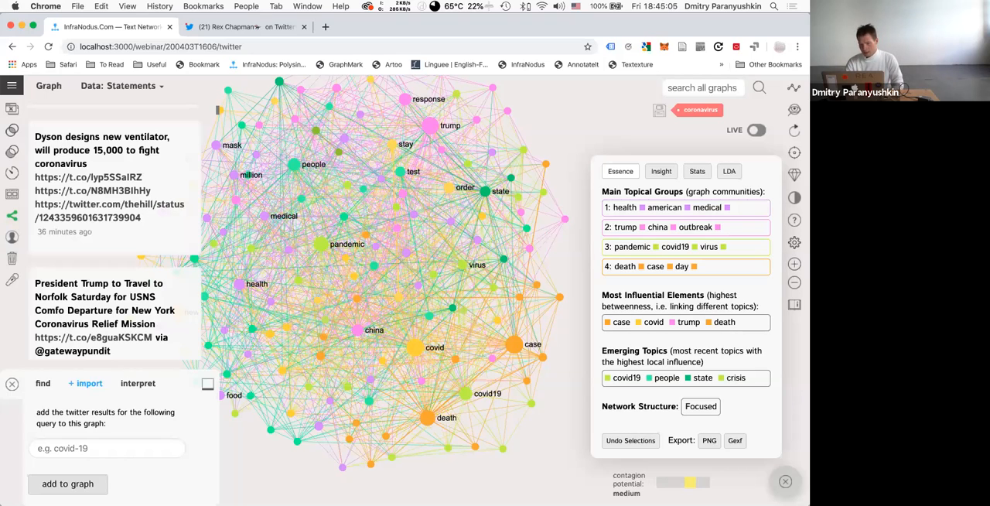
Recenter the graph, highlight the trump, china, outbreak topical group and clear the selection.
{"action": "left_click_drag", "start_coordinate": [523, 297], "coordinate": [532, 312]}
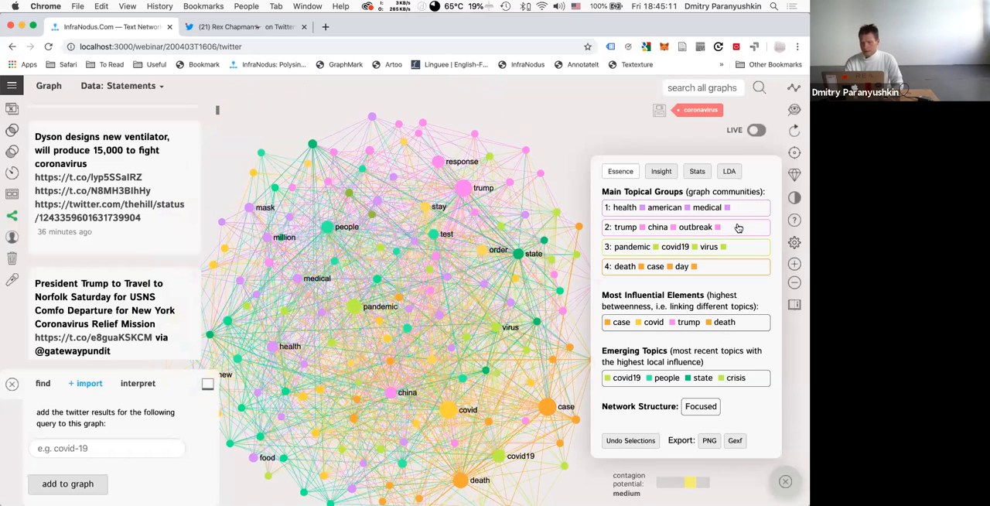
{"action": "left_click", "coordinate": [739, 227]}
{"action": "left_click", "coordinate": [739, 228]}
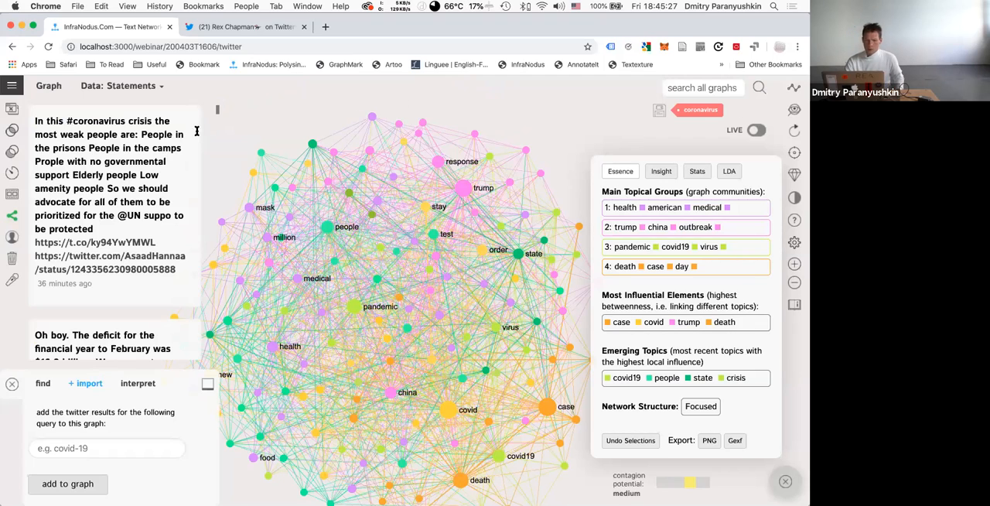
Create a new graph with the Twitter sentiment analysis app for the search query "coronavirus".
{"action": "left_click", "coordinate": [10, 91]}
{"action": "scroll", "coordinate": [91, 203], "scroll_direction": "up", "scroll_amount": 5}
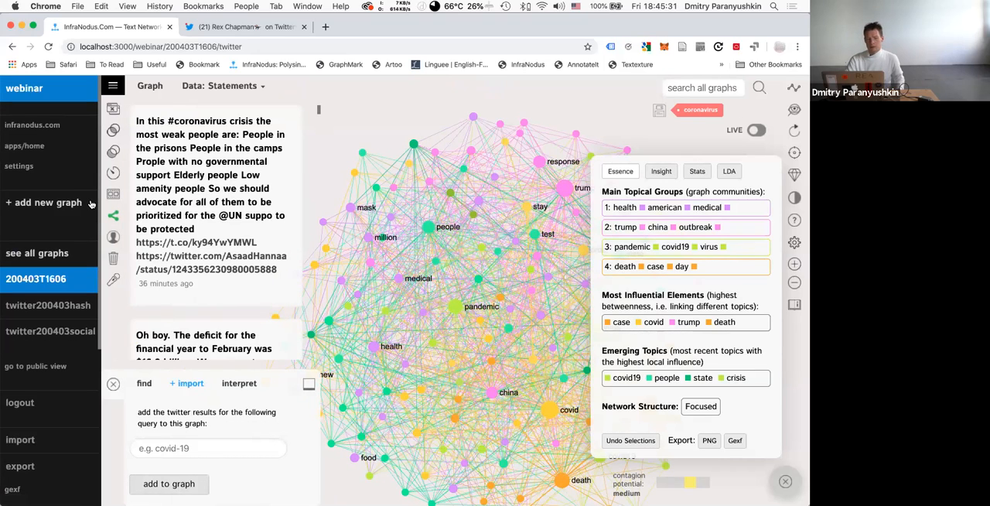
{"action": "left_click", "coordinate": [28, 147]}
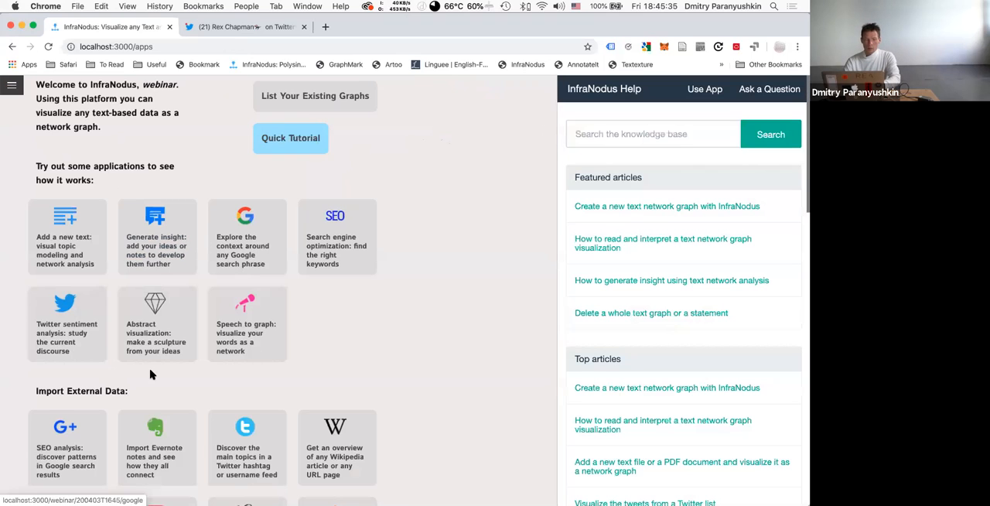
{"action": "left_click", "coordinate": [62, 326]}
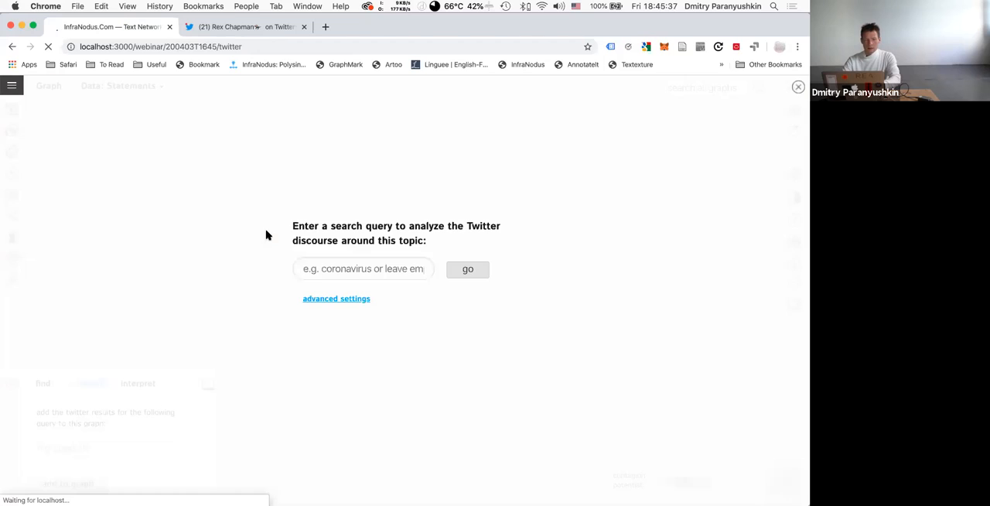
{"action": "left_click", "coordinate": [321, 269]}
{"action": "type", "text": "coro"}
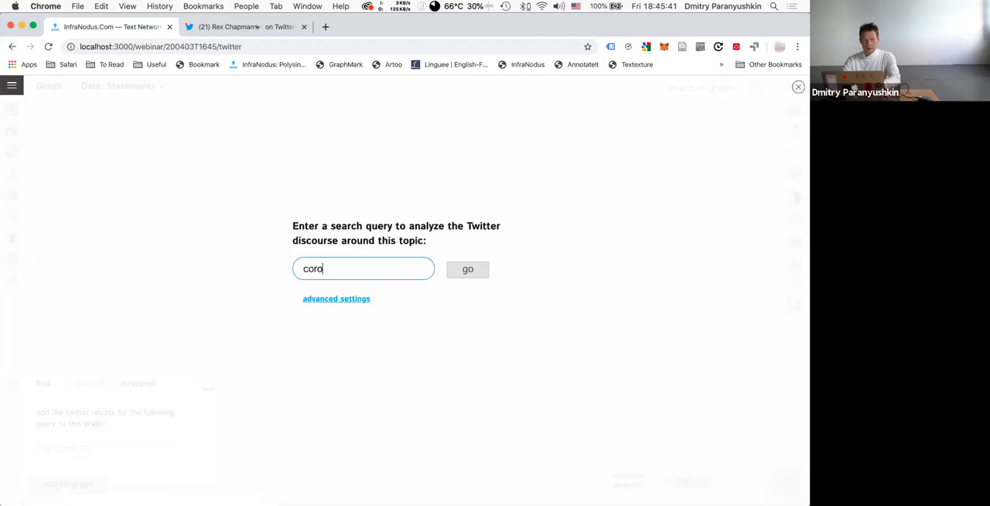
{"action": "type", "text": "navirus"}
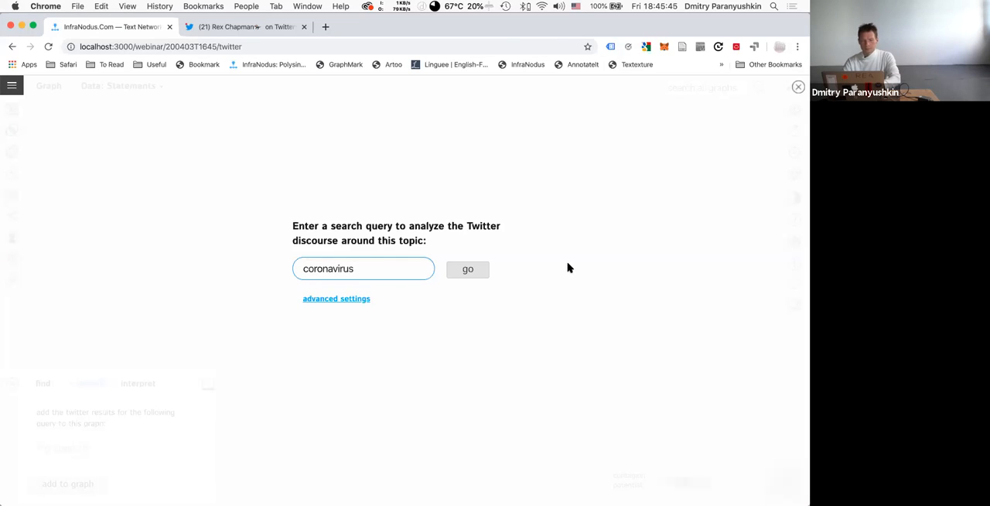
{"action": "left_click", "coordinate": [471, 269]}
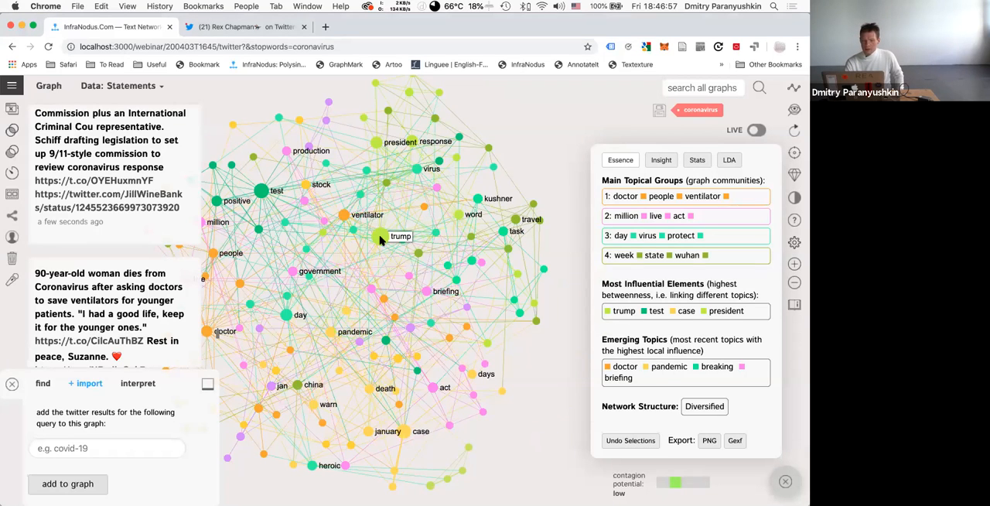
Check the trump node's connections in the new graph and open the browser's JavaScript console.
{"action": "left_click", "coordinate": [380, 236]}
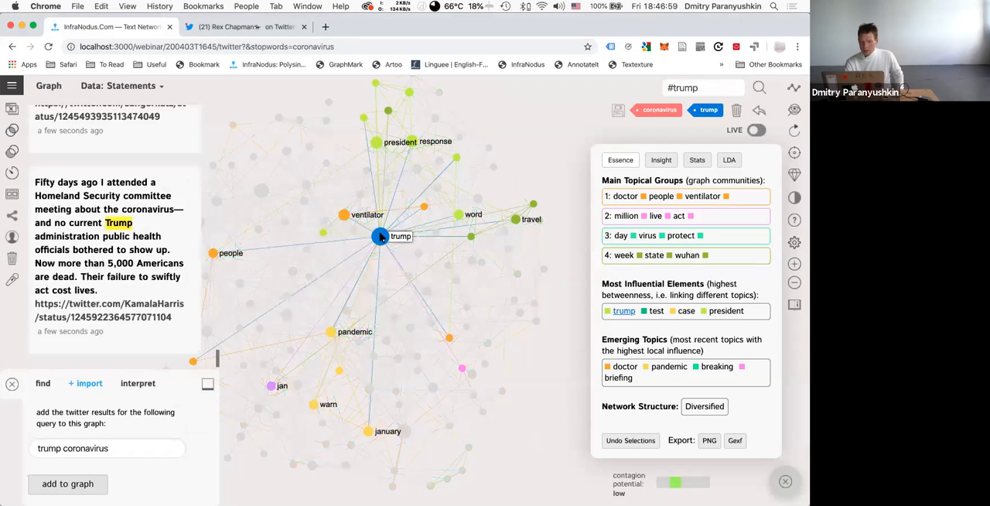
{"action": "left_click", "coordinate": [380, 236]}
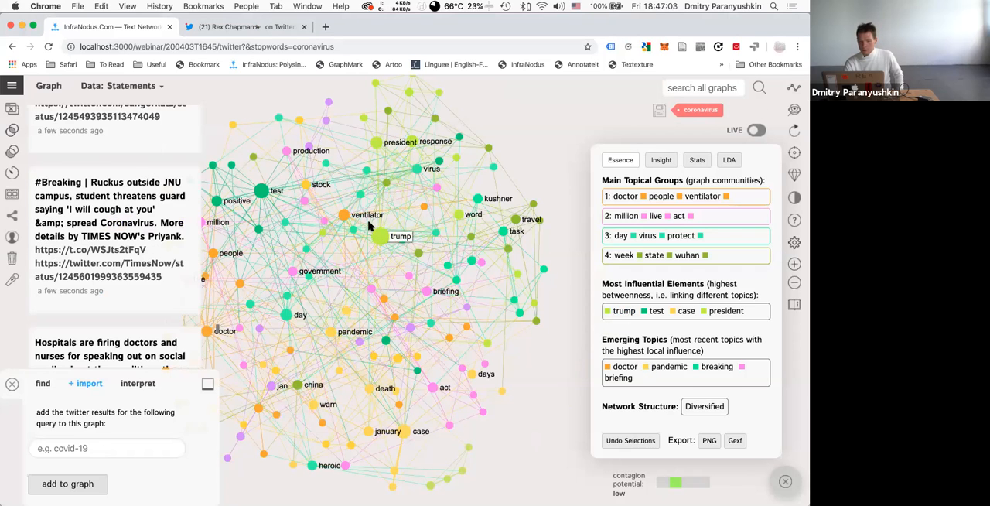
{"action": "left_click", "coordinate": [125, 6]}
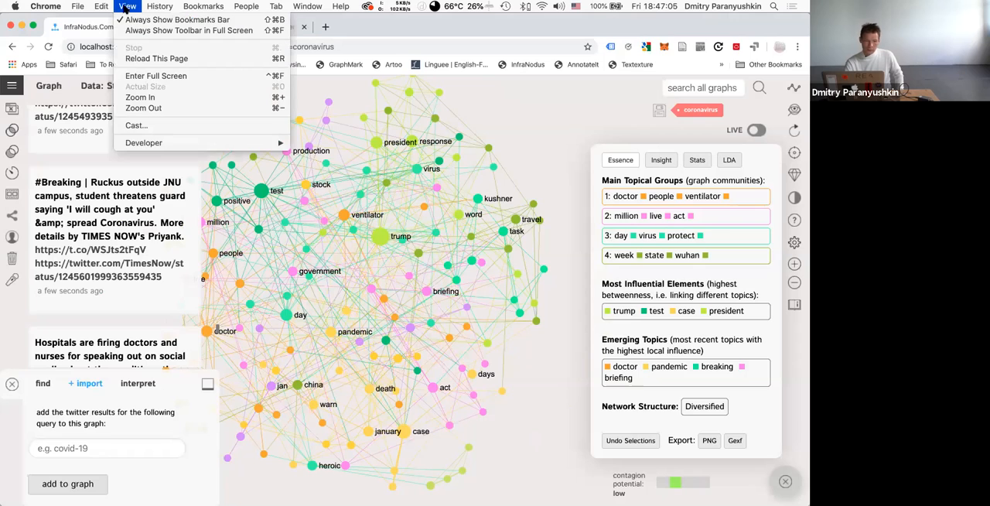
{"action": "mouse_move", "coordinate": [171, 147]}
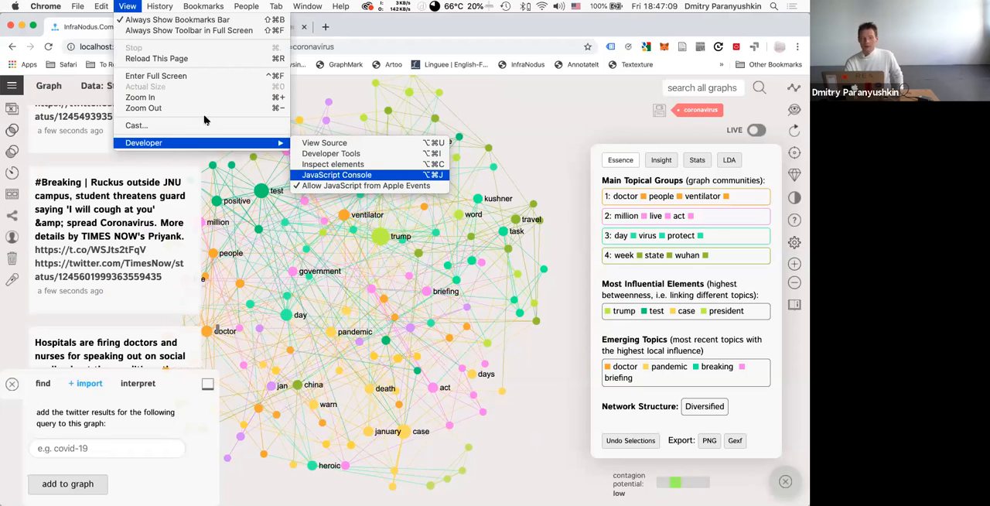
{"action": "left_click", "coordinate": [355, 177]}
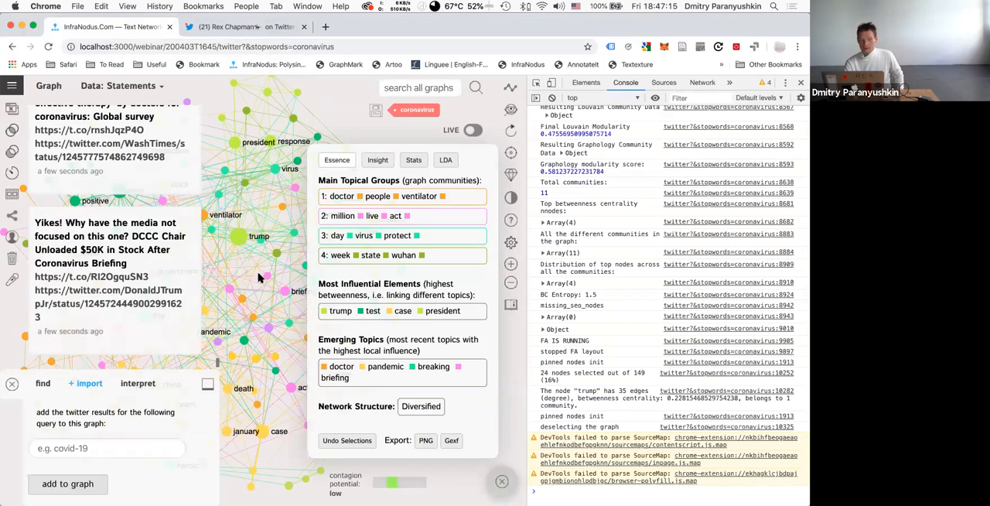
Reselect the trump node and examine its degree and betweenness centrality and the graph's modularity scores in the console log.
{"action": "left_click", "coordinate": [241, 240]}
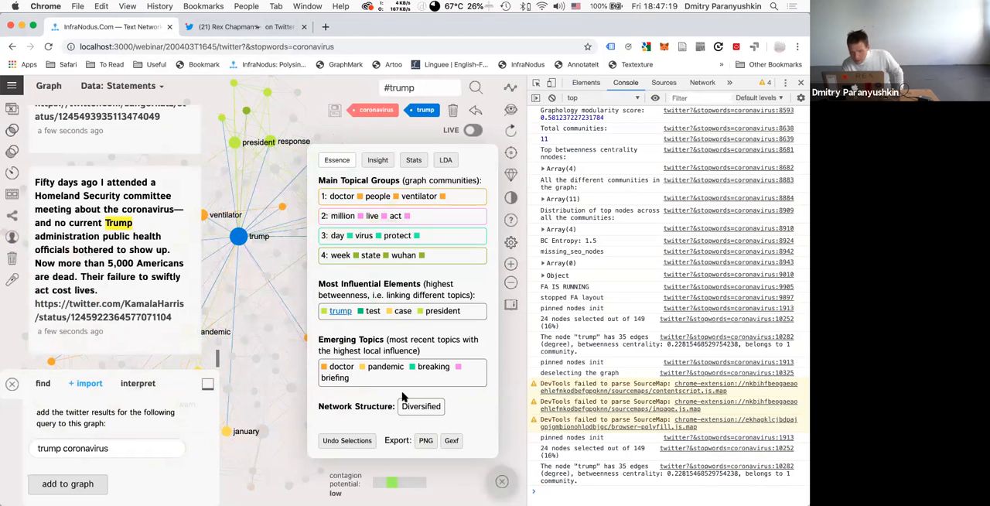
{"action": "left_click", "coordinate": [238, 236]}
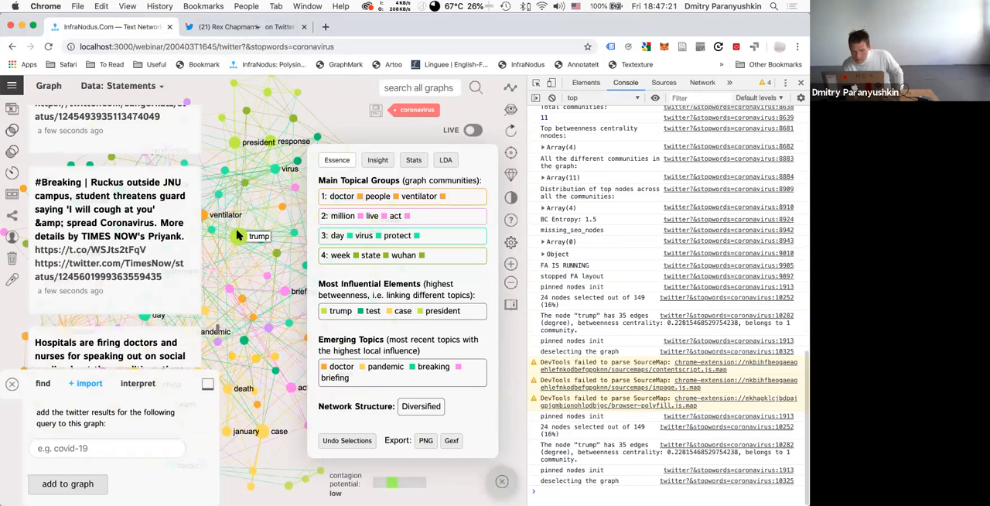
{"action": "left_click", "coordinate": [241, 236]}
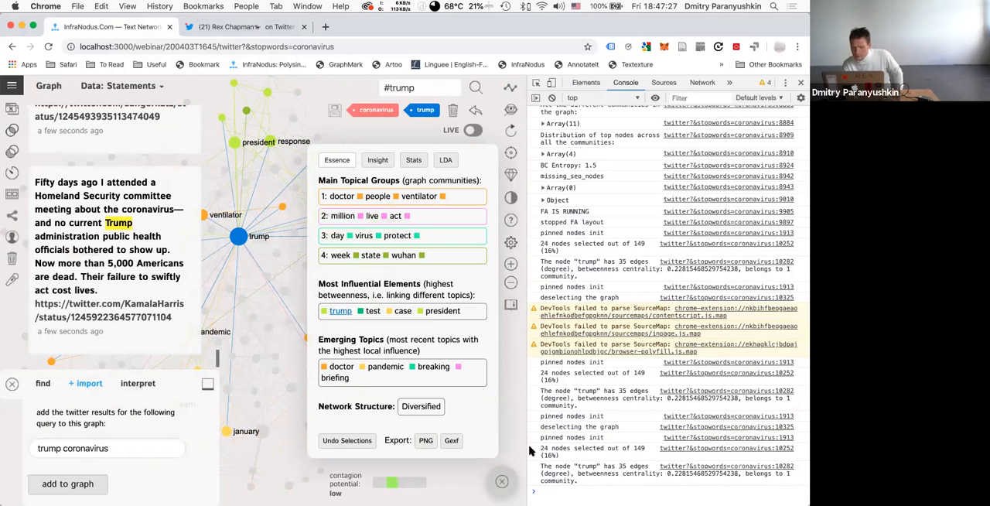
{"action": "scroll", "coordinate": [564, 389], "scroll_direction": "up", "scroll_amount": 10}
{"action": "scroll", "coordinate": [564, 389], "scroll_direction": "up", "scroll_amount": 10}
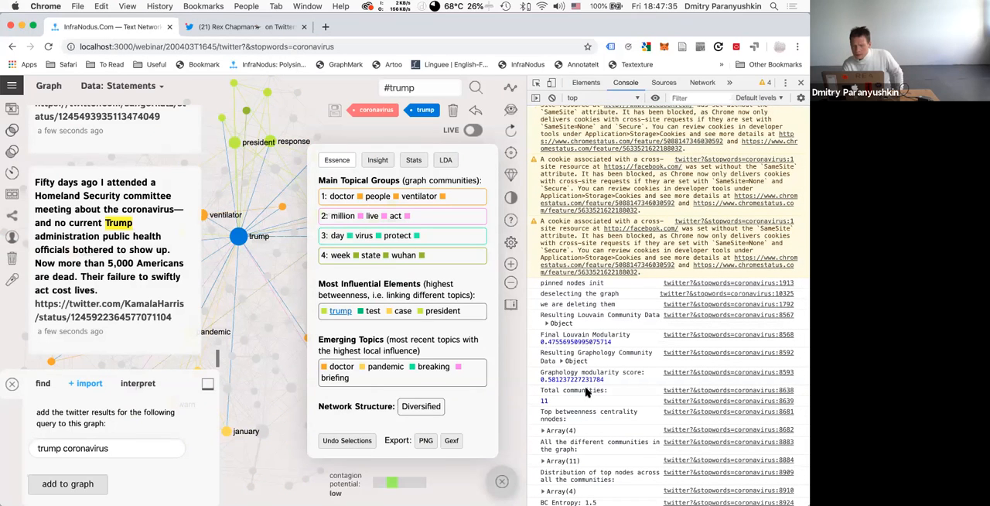
{"action": "scroll", "coordinate": [588, 393], "scroll_direction": "down", "scroll_amount": 2}
{"action": "scroll", "coordinate": [588, 393], "scroll_direction": "up", "scroll_amount": 6}
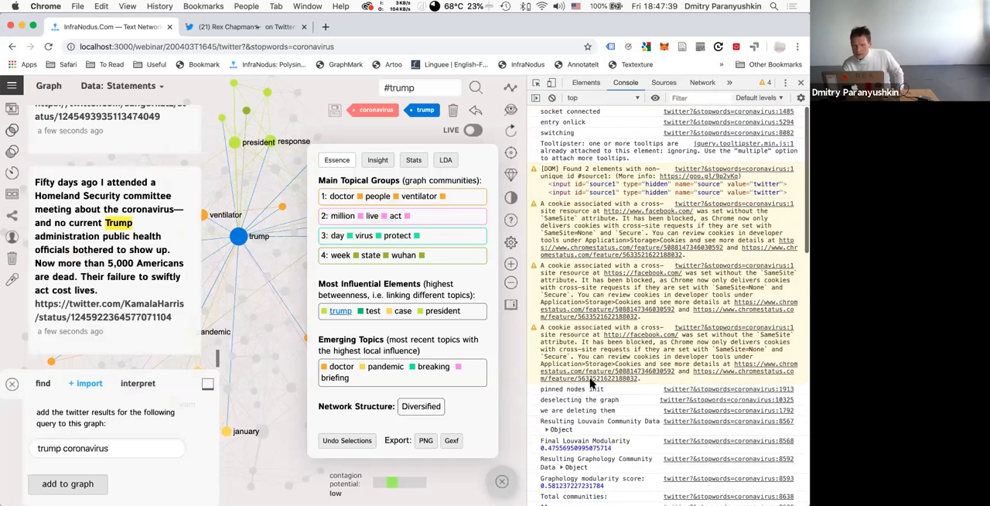
{"action": "scroll", "coordinate": [578, 463], "scroll_direction": "down", "scroll_amount": 12}
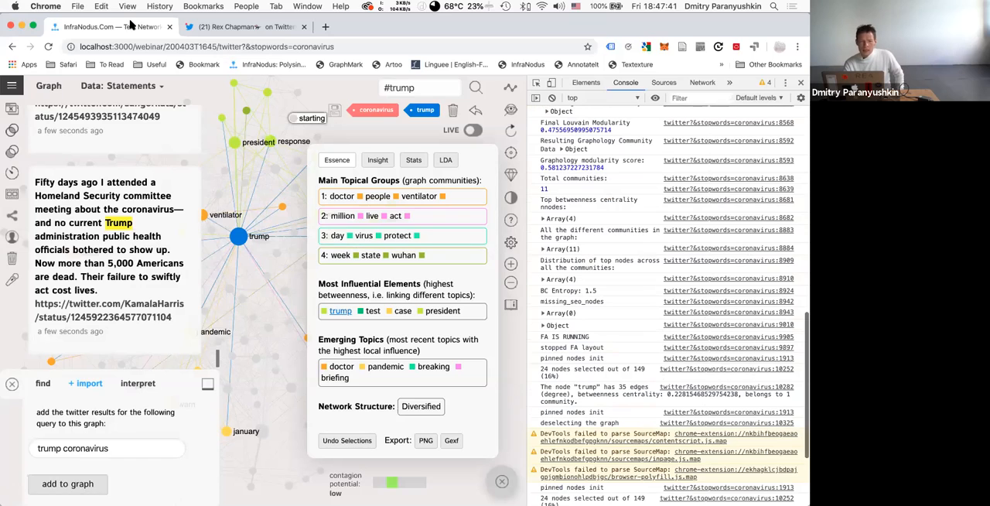
Close the JavaScript console and deselect the trump node.
{"action": "left_click", "coordinate": [128, 6]}
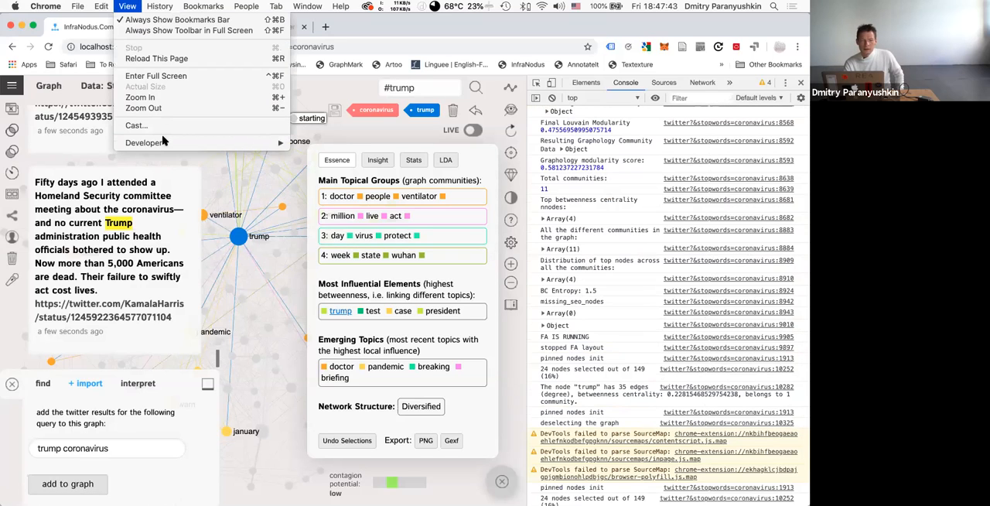
{"action": "mouse_move", "coordinate": [238, 147]}
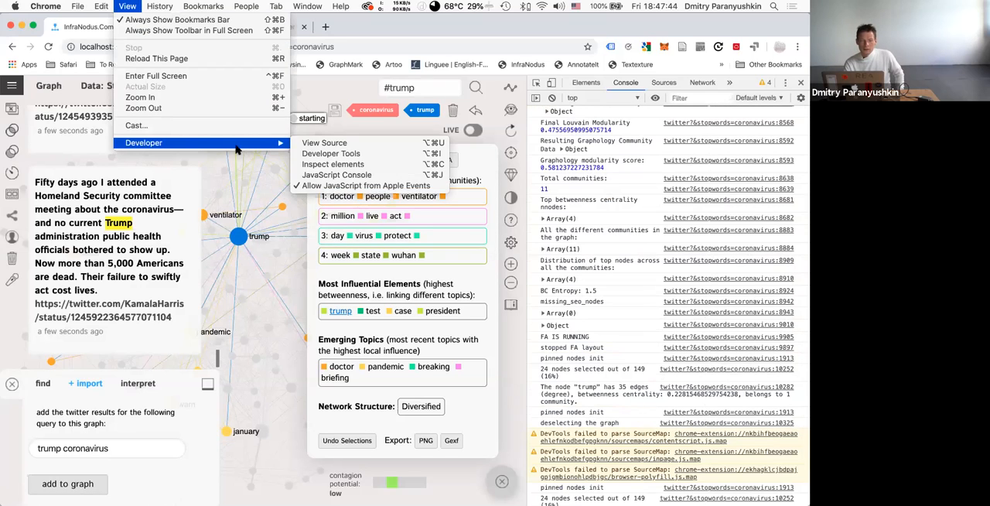
{"action": "left_click", "coordinate": [334, 175]}
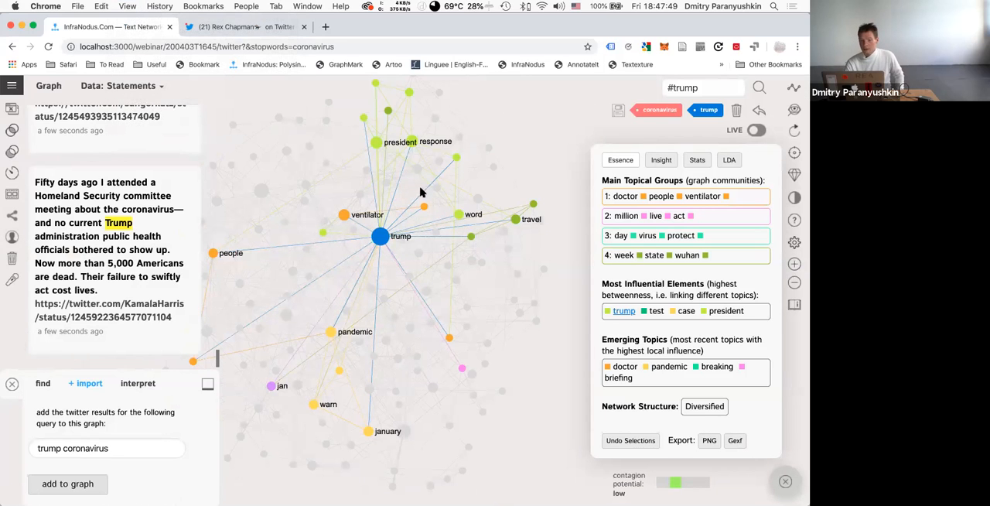
{"action": "left_click", "coordinate": [382, 237]}
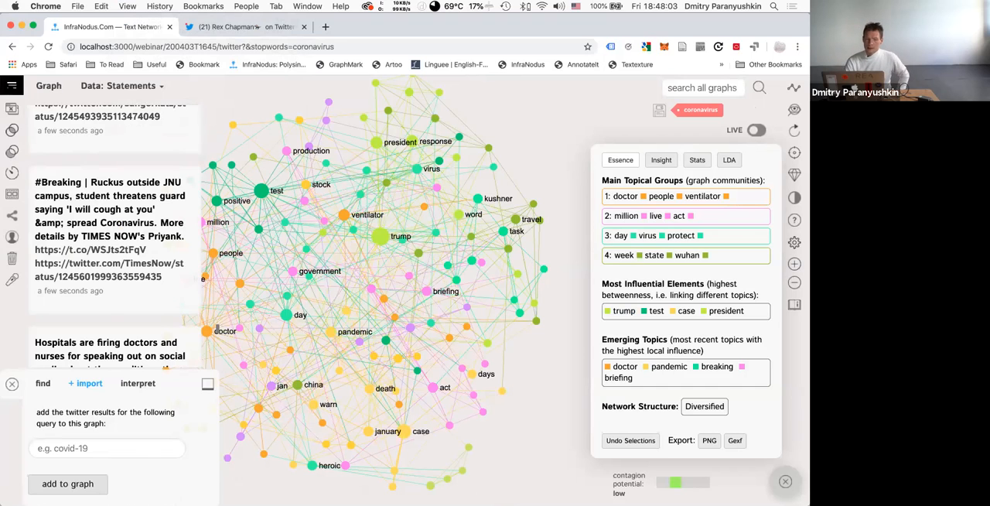
Review the measure options for the most influential words in the user settings and return to the coronavirus graph.
{"action": "left_click", "coordinate": [12, 86]}
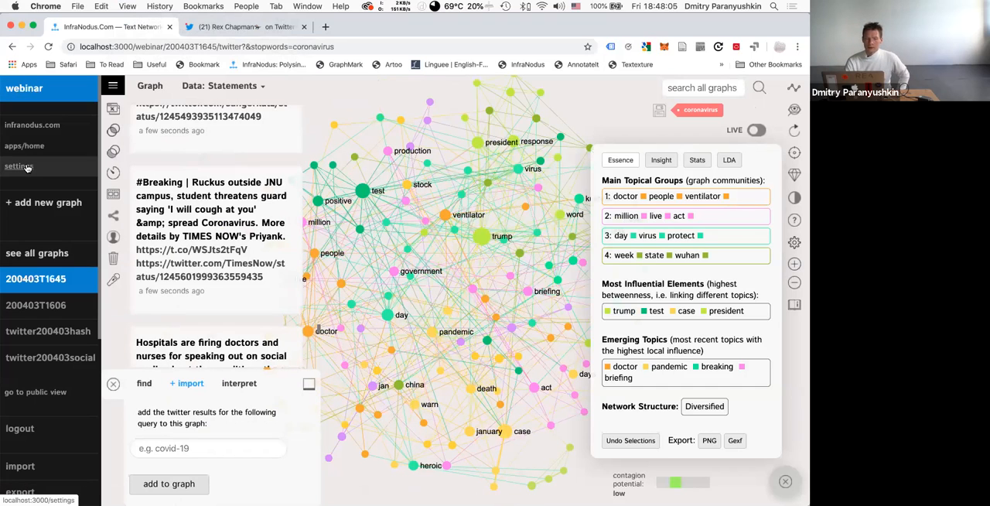
{"action": "left_click", "coordinate": [20, 166]}
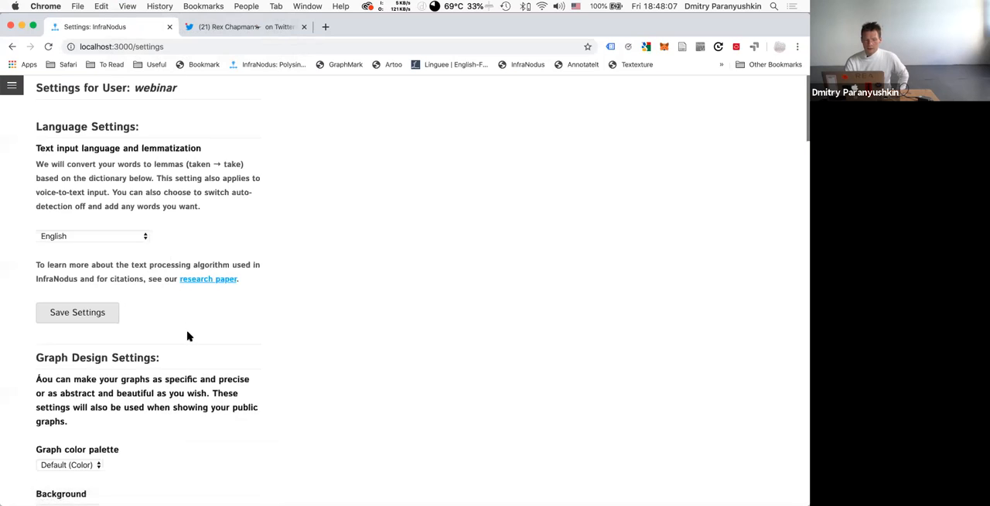
{"action": "scroll", "coordinate": [187, 336], "scroll_direction": "down", "scroll_amount": 10}
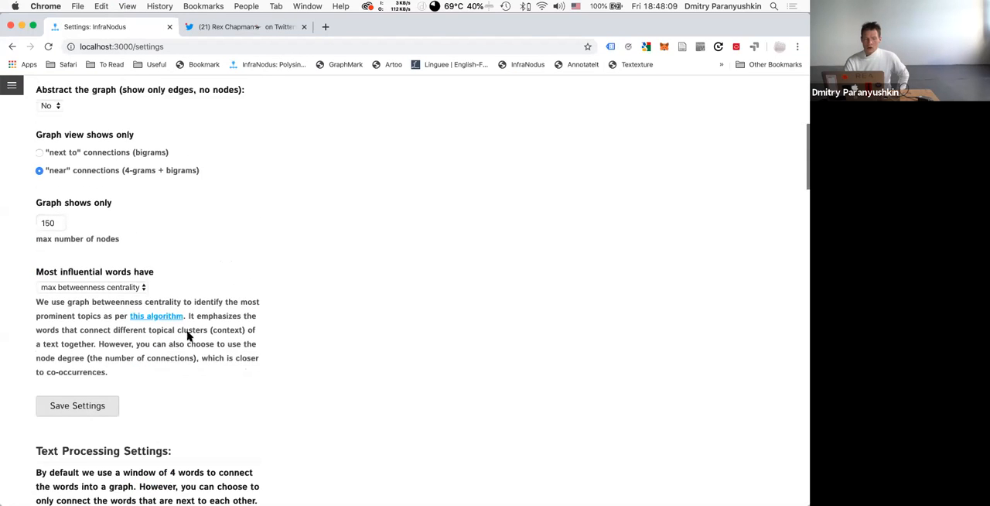
{"action": "left_click", "coordinate": [101, 271]}
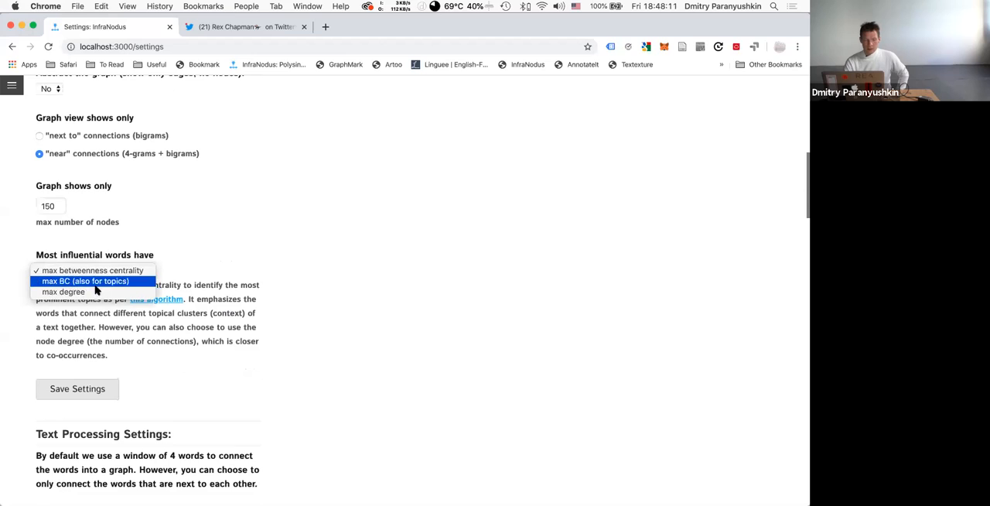
{"action": "left_click", "coordinate": [238, 256]}
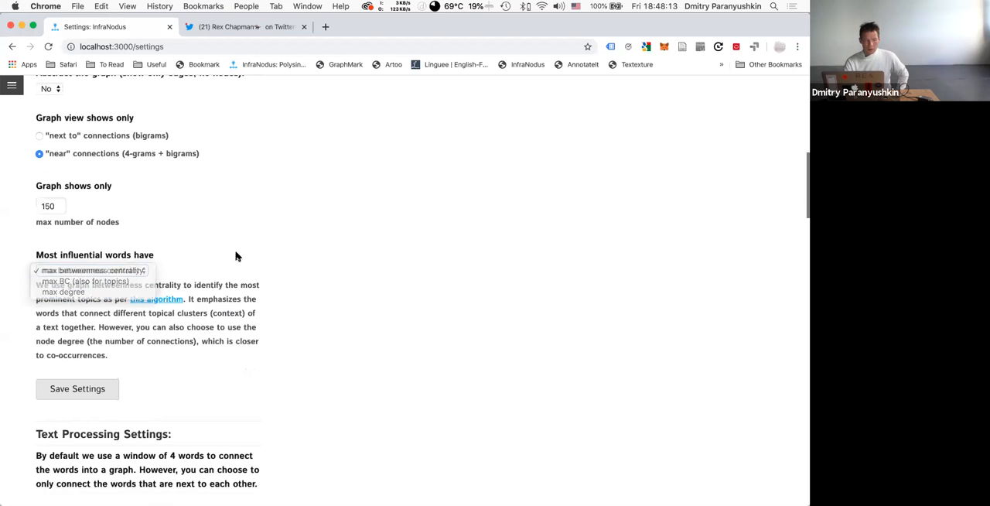
{"action": "left_click", "coordinate": [11, 47]}
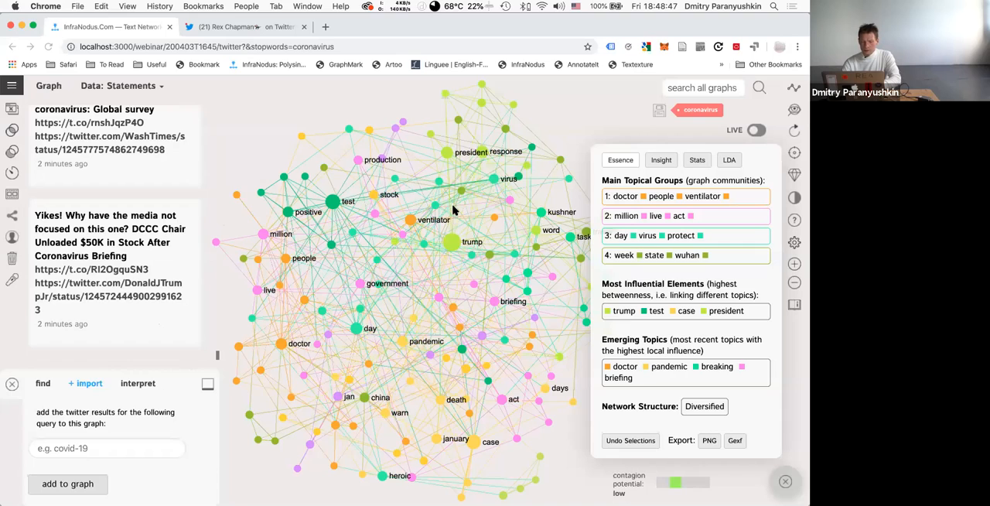
Hide the analytics to view the whole coronavirus graph and show them again.
{"action": "left_click", "coordinate": [785, 483]}
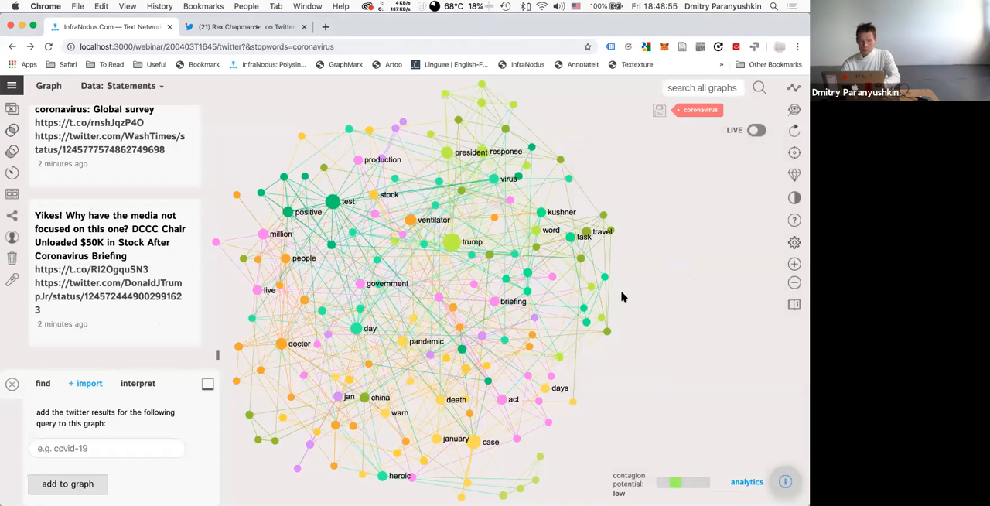
{"action": "left_click", "coordinate": [783, 481]}
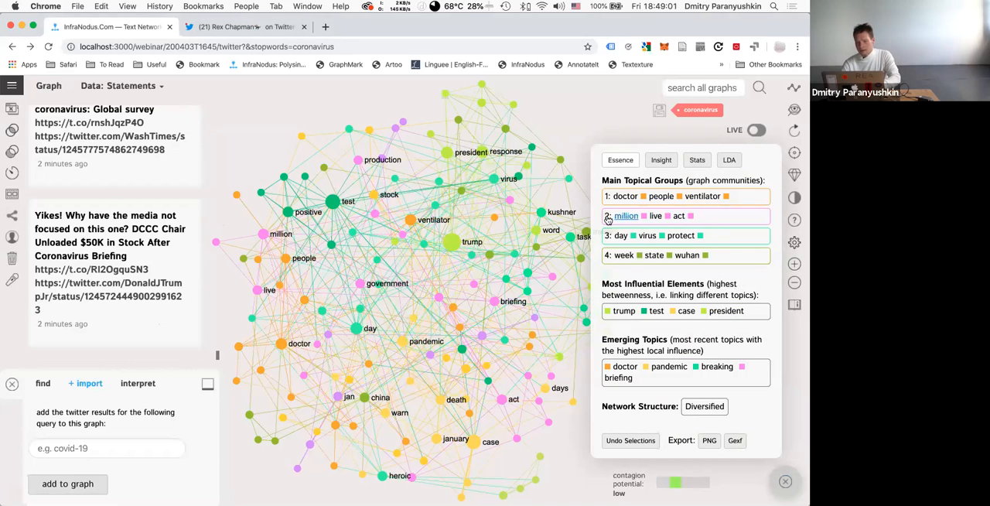
Hide the analytics and open the app for visualizing the news of the day from RSS feeds.
{"action": "left_click", "coordinate": [776, 492]}
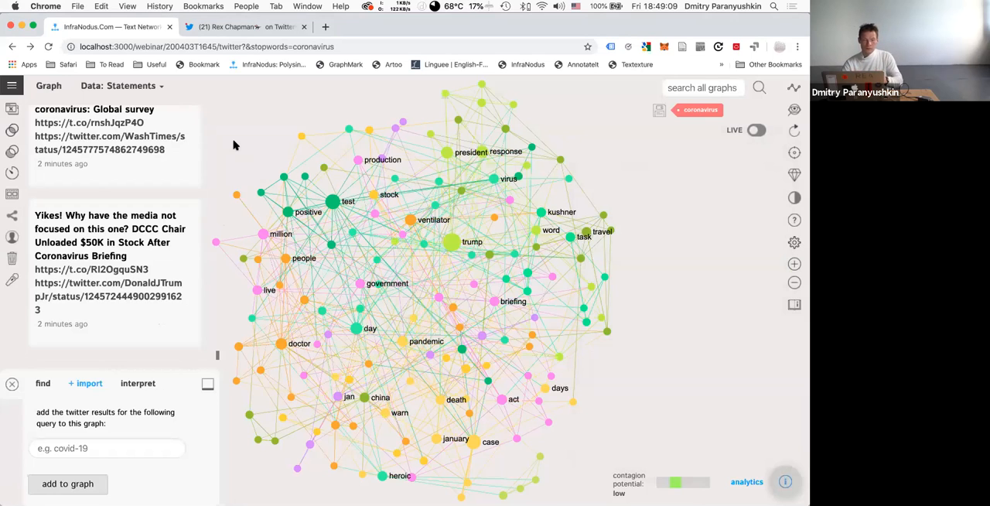
{"action": "left_click", "coordinate": [12, 85]}
{"action": "left_click", "coordinate": [17, 154]}
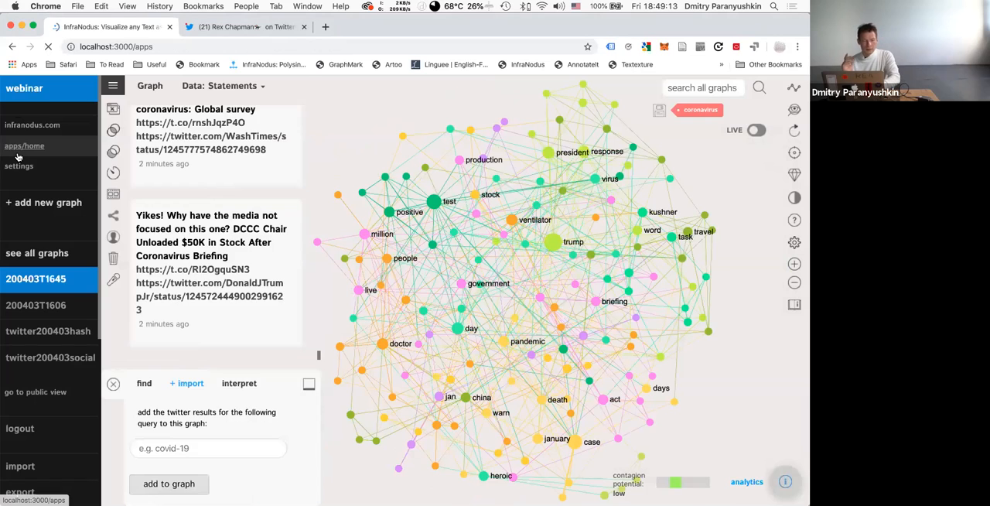
{"action": "scroll", "coordinate": [317, 386], "scroll_direction": "down", "scroll_amount": 5}
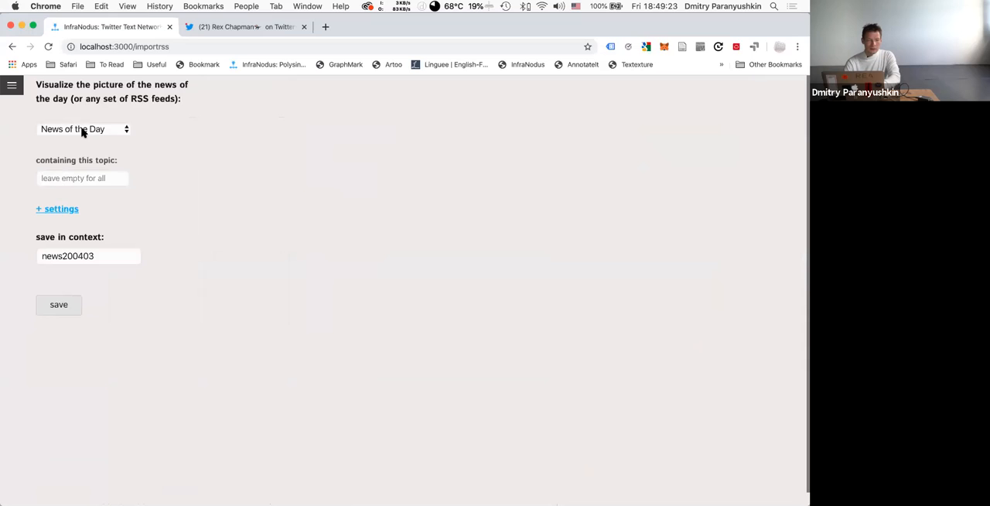
Set the News of the Day import to the topic coronavirus with 30 items for each feed.
{"action": "left_click", "coordinate": [65, 209]}
{"action": "scroll", "coordinate": [86, 278], "scroll_direction": "down", "scroll_amount": 1}
{"action": "scroll", "coordinate": [85, 278], "scroll_direction": "down", "scroll_amount": 1}
{"action": "scroll", "coordinate": [86, 278], "scroll_direction": "up", "scroll_amount": 2}
{"action": "scroll", "coordinate": [86, 279], "scroll_direction": "down", "scroll_amount": 3}
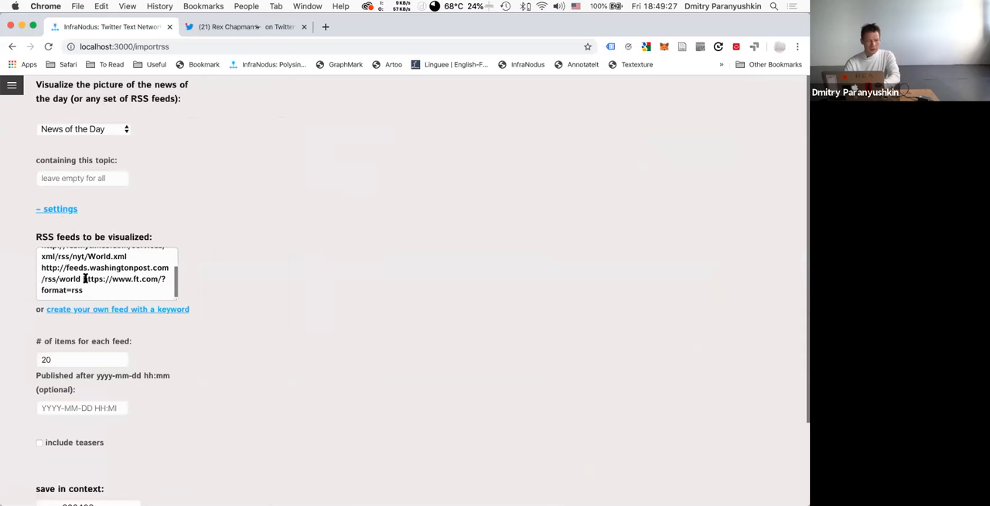
{"action": "left_click", "coordinate": [75, 179]}
{"action": "type", "text": "coronavirus"}
{"action": "double_click", "coordinate": [51, 361]}
{"action": "type", "text": "30"}
{"action": "scroll", "coordinate": [116, 393], "scroll_direction": "down", "scroll_amount": 3}
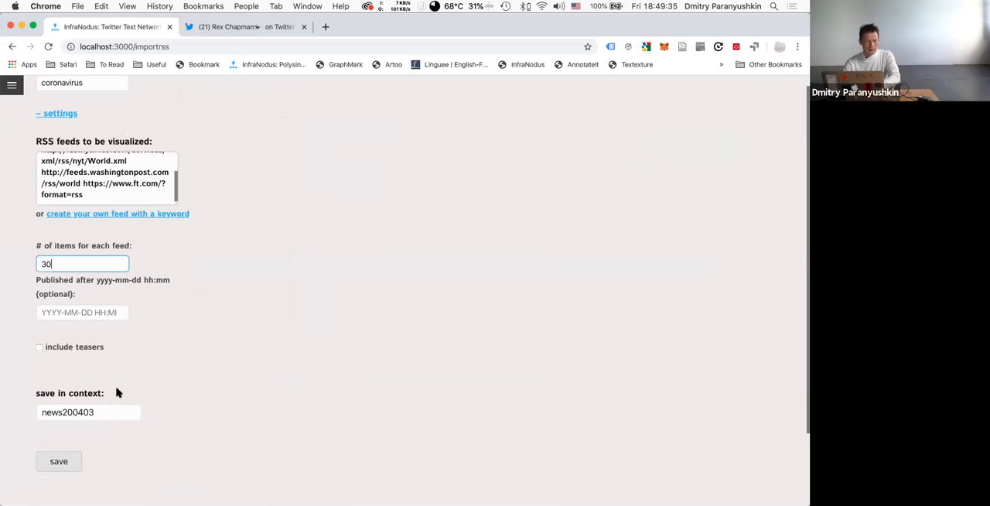
{"action": "left_click", "coordinate": [39, 347]}
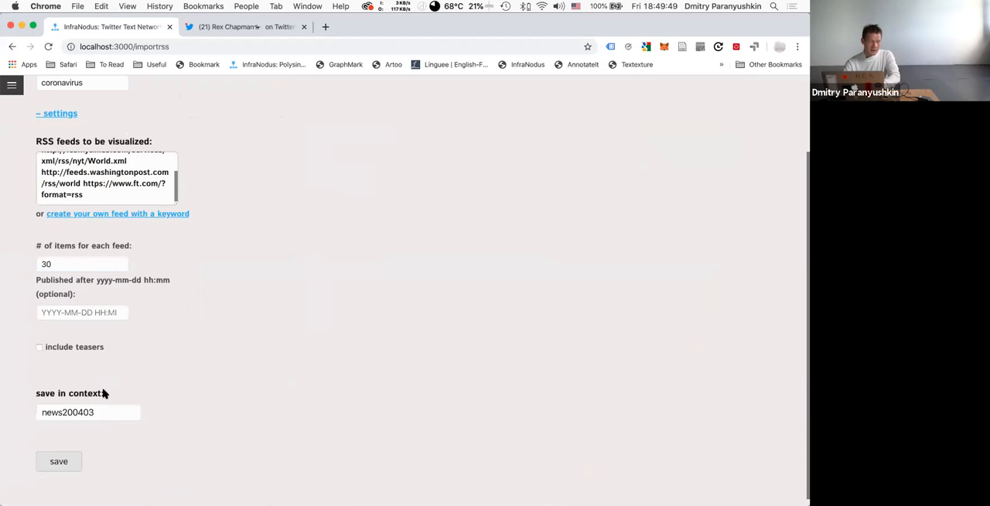
Name the import context news200403corona and save it to generate the news graph.
{"action": "left_click", "coordinate": [99, 413]}
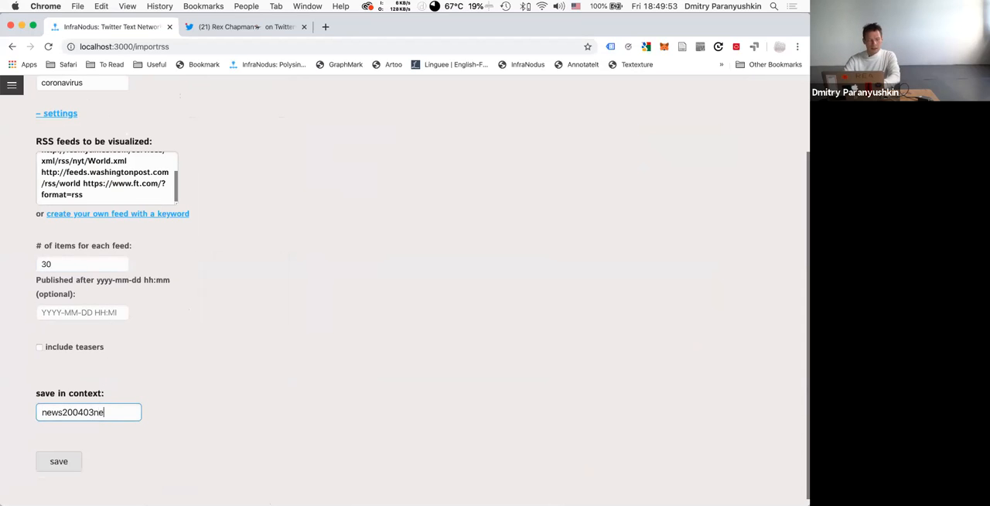
{"action": "type", "text": "s"}
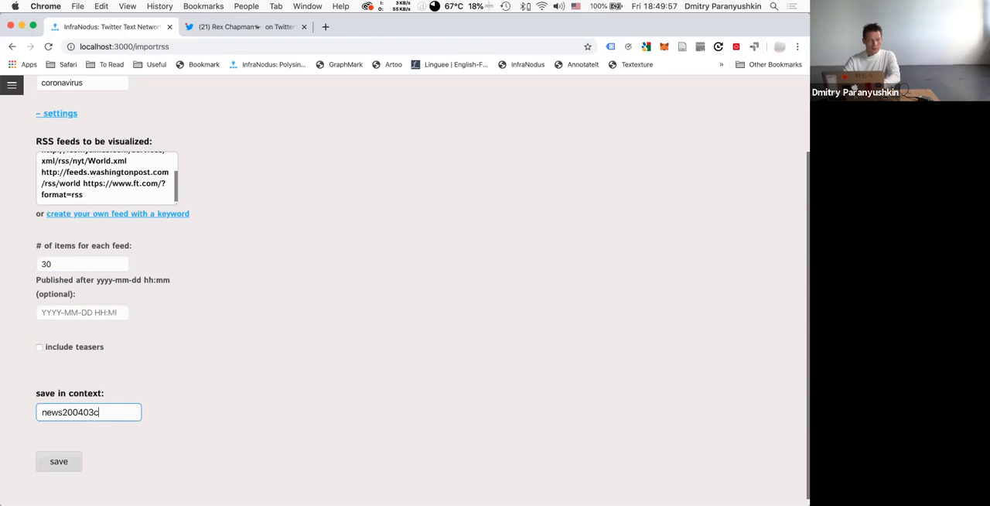
{"action": "type", "text": "na"}
{"action": "left_click", "coordinate": [58, 462]}
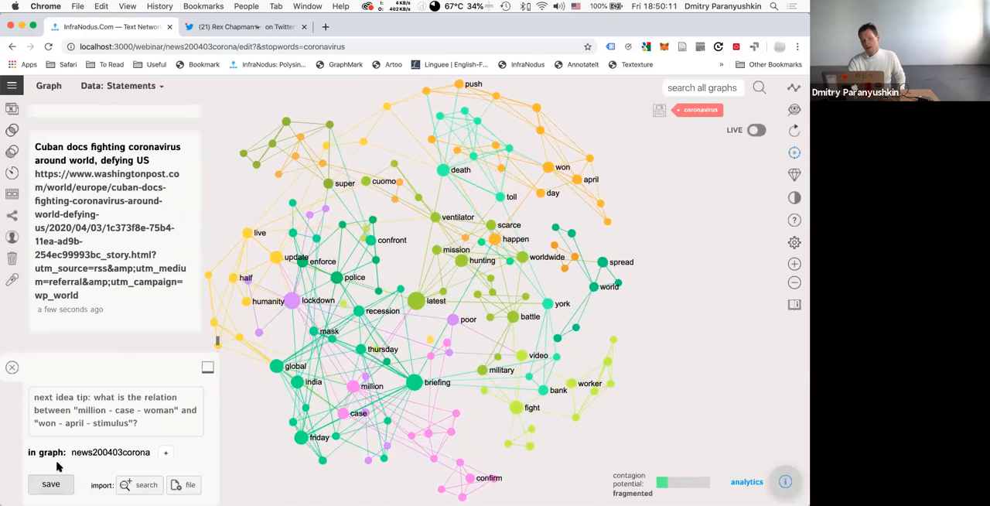
Skim the imported news statements, examine the news graph's structure and show its analytics.
{"action": "scroll", "coordinate": [130, 177], "scroll_direction": "down", "scroll_amount": 3}
{"action": "scroll", "coordinate": [130, 177], "scroll_direction": "up", "scroll_amount": 10}
{"action": "scroll", "coordinate": [130, 177], "scroll_direction": "up", "scroll_amount": 10}
{"action": "scroll", "coordinate": [130, 178], "scroll_direction": "up", "scroll_amount": 10}
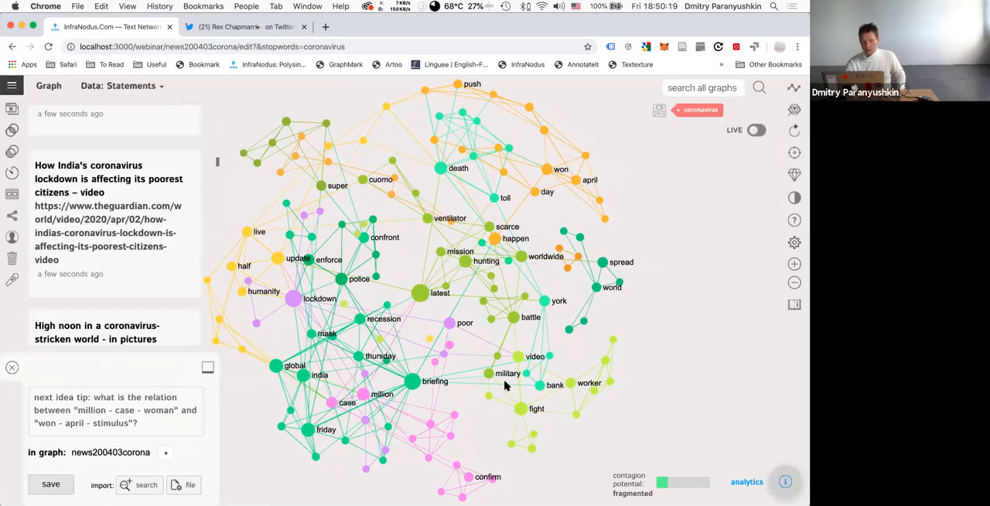
{"action": "left_click_drag", "start_coordinate": [479, 334], "coordinate": [524, 324]}
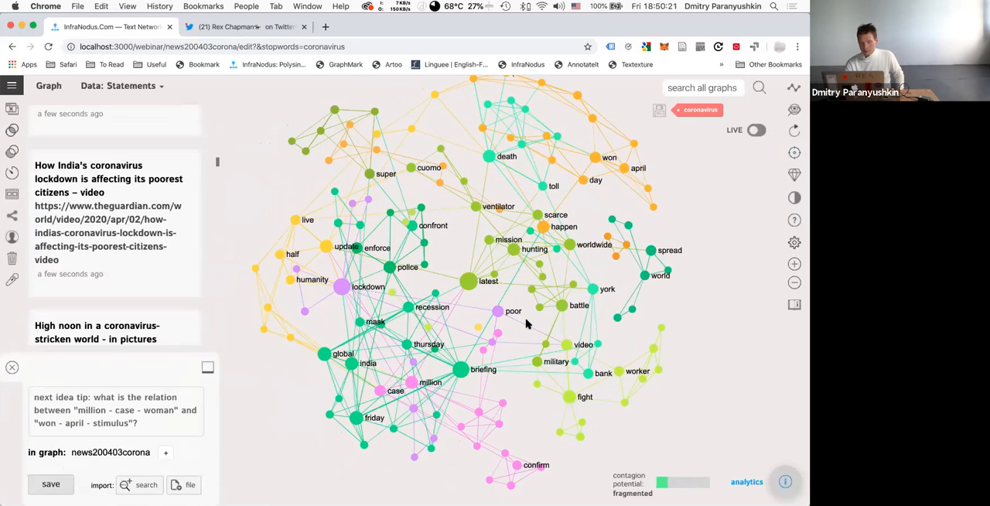
{"action": "left_click", "coordinate": [785, 482]}
{"action": "left_click_drag", "start_coordinate": [519, 371], "coordinate": [457, 348]}
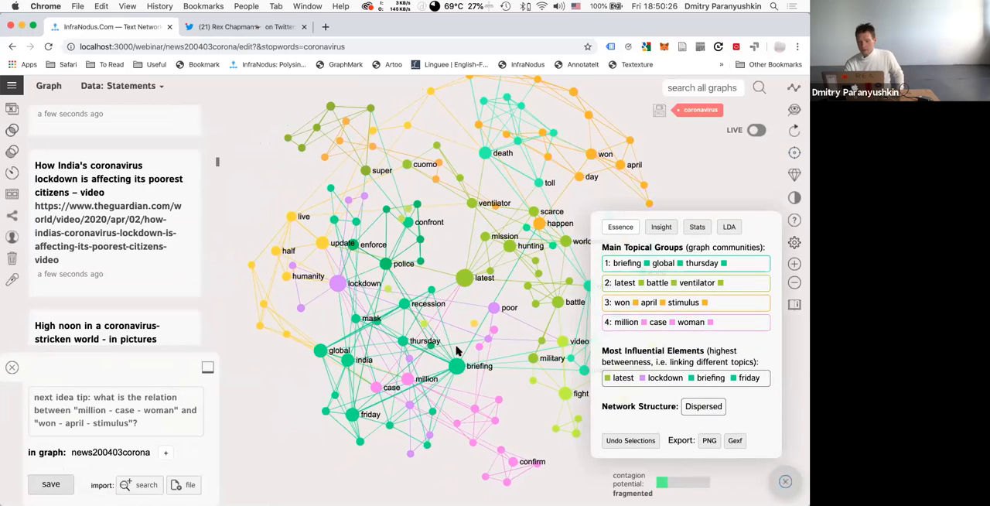
Isolate the briefing, global, thursday topical group, read its matching headlines and clear the selection.
{"action": "left_click", "coordinate": [741, 266]}
{"action": "left_click", "coordinate": [742, 268]}
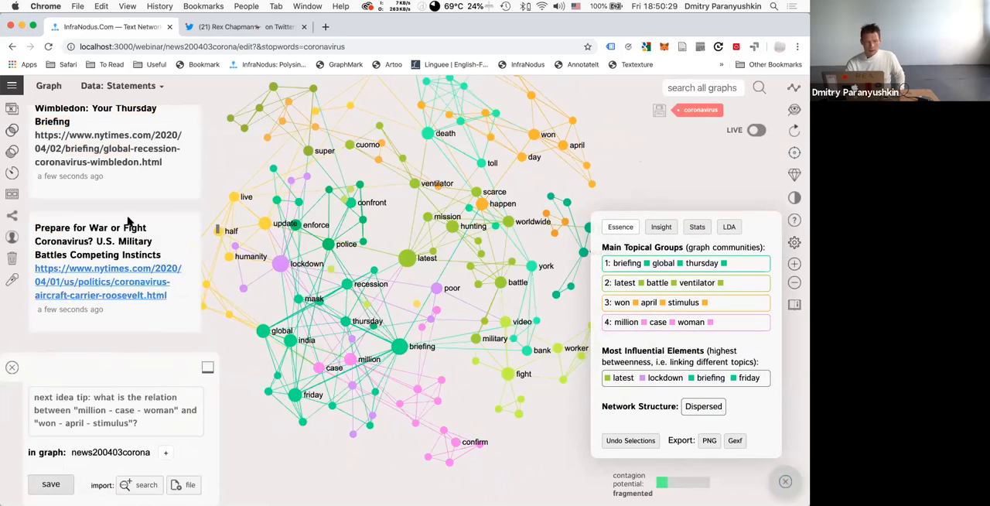
{"action": "left_click", "coordinate": [747, 271]}
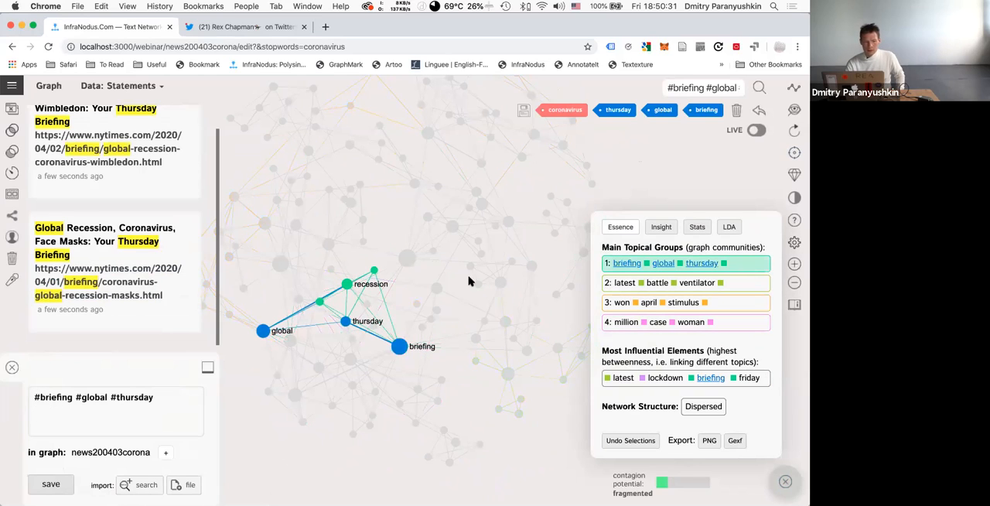
{"action": "scroll", "coordinate": [83, 173], "scroll_direction": "up", "scroll_amount": 2}
{"action": "scroll", "coordinate": [85, 172], "scroll_direction": "down", "scroll_amount": 1}
{"action": "scroll", "coordinate": [93, 166], "scroll_direction": "up", "scroll_amount": 1}
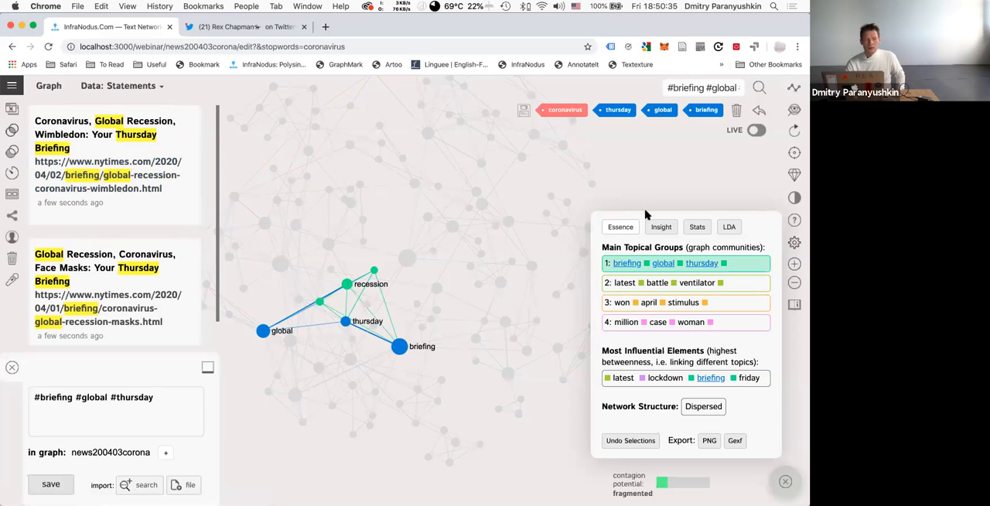
{"action": "left_click", "coordinate": [744, 267]}
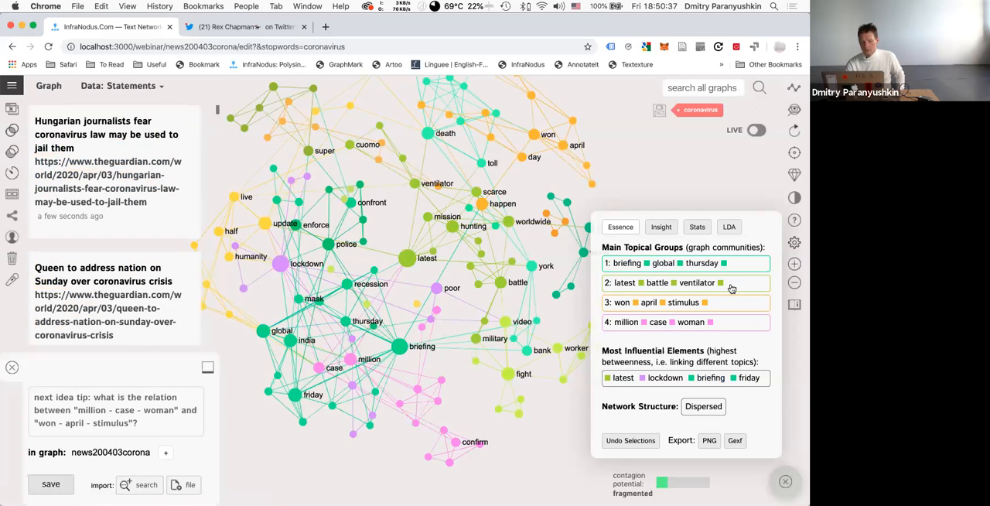
Examine the latest, battle, ventilator and the million, case, woman topical groups, clearing each selection.
{"action": "left_click", "coordinate": [738, 284]}
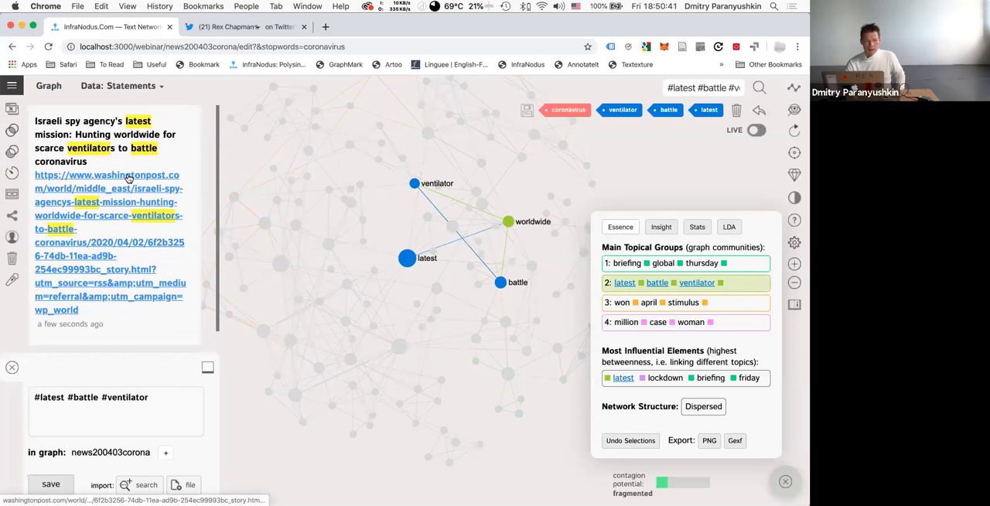
{"action": "left_click", "coordinate": [755, 284]}
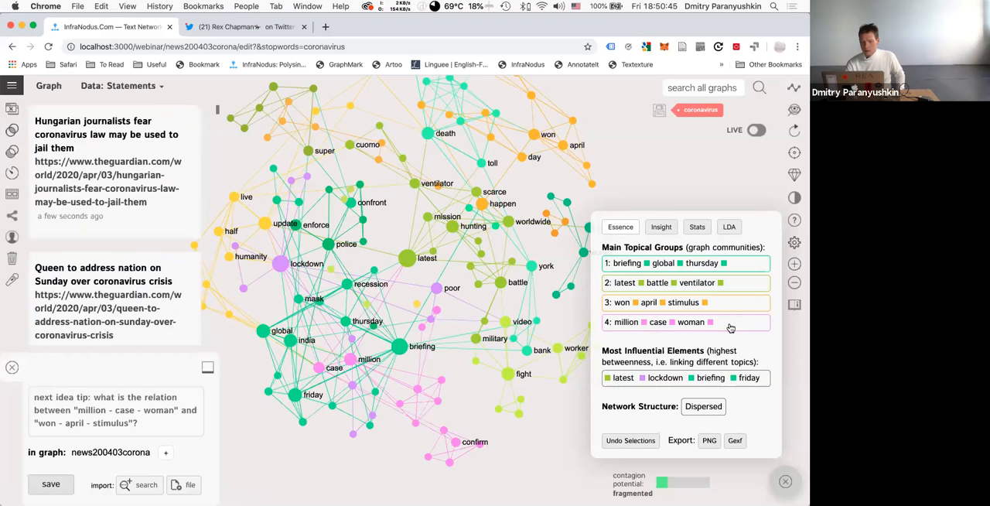
{"action": "left_click", "coordinate": [730, 328]}
{"action": "left_click", "coordinate": [730, 328]}
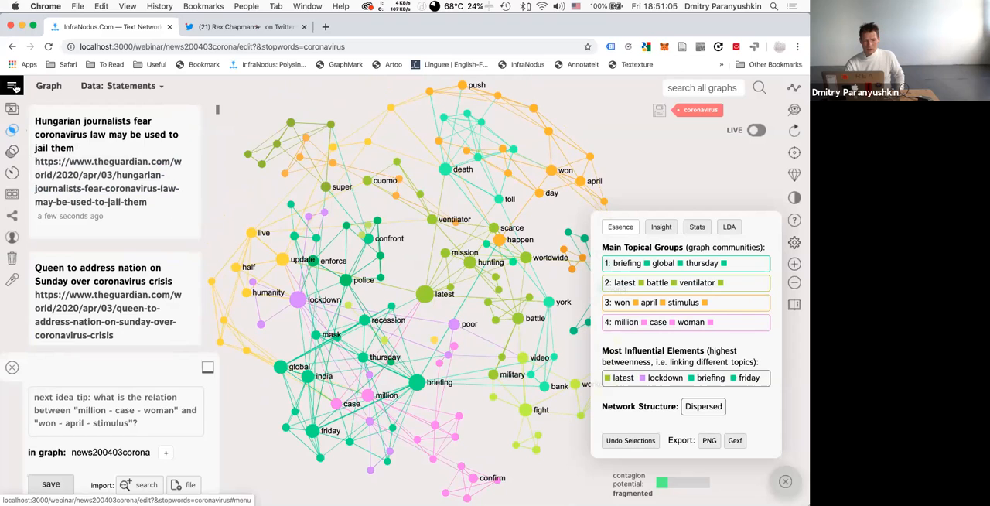
Compare the news graph with the Twitter graph 200403T1645 by highlighting the words they share.
{"action": "left_click", "coordinate": [13, 94]}
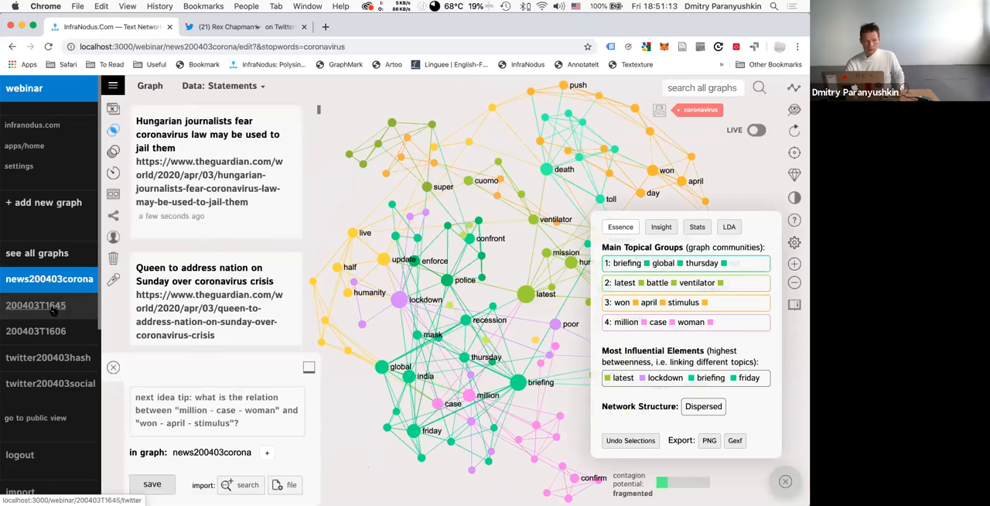
{"action": "left_click", "coordinate": [46, 307]}
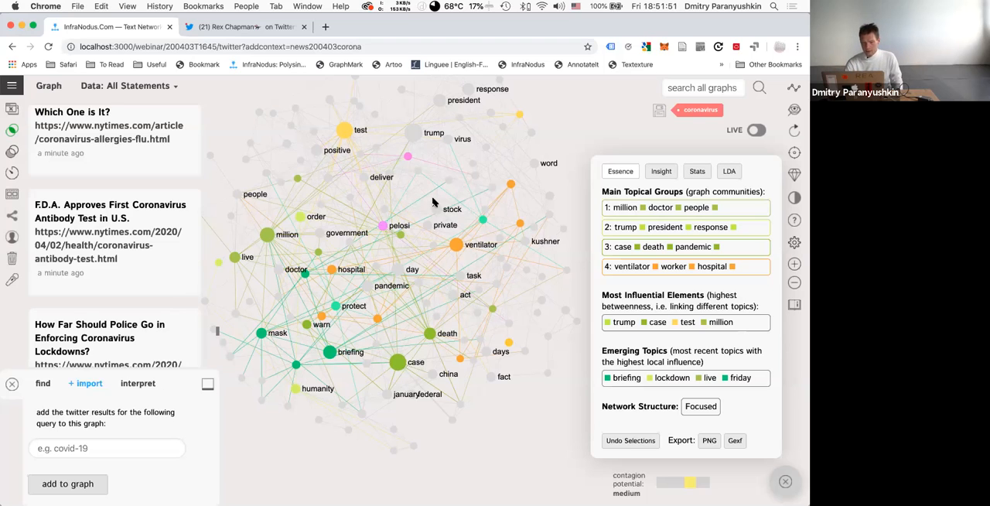
Reopen news200403corona and compare it with 200403T1645, highlighting the news words missing from the Twitter graph.
{"action": "left_click", "coordinate": [14, 88]}
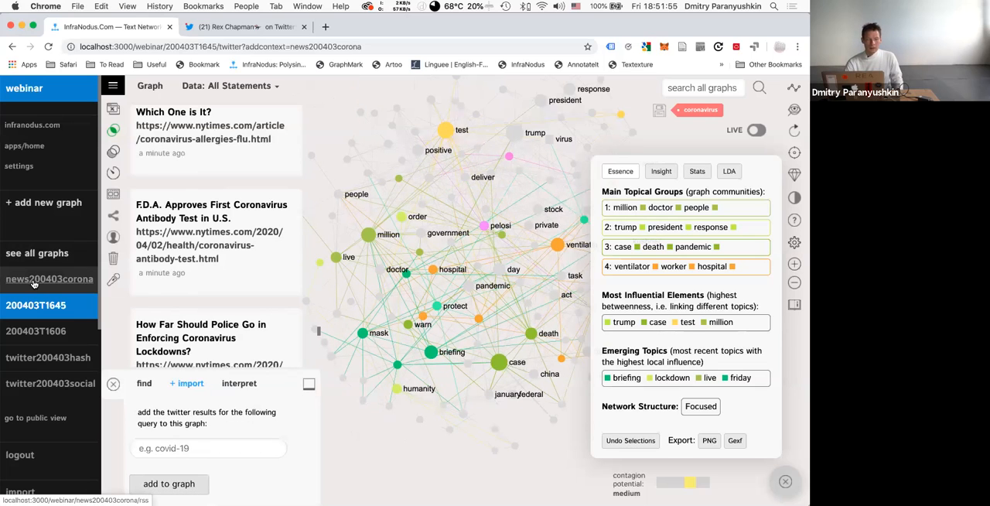
{"action": "left_click", "coordinate": [45, 284]}
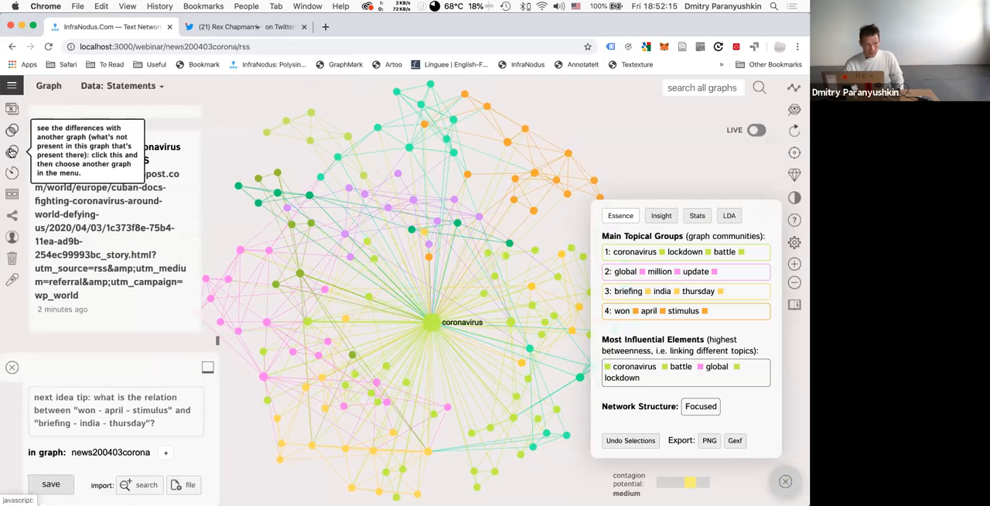
{"action": "left_click", "coordinate": [12, 85]}
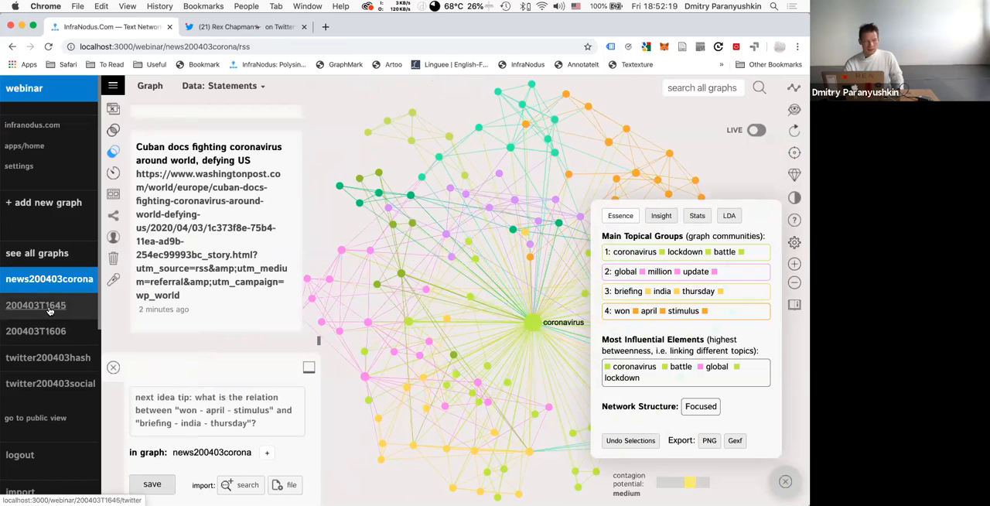
{"action": "left_click", "coordinate": [49, 309]}
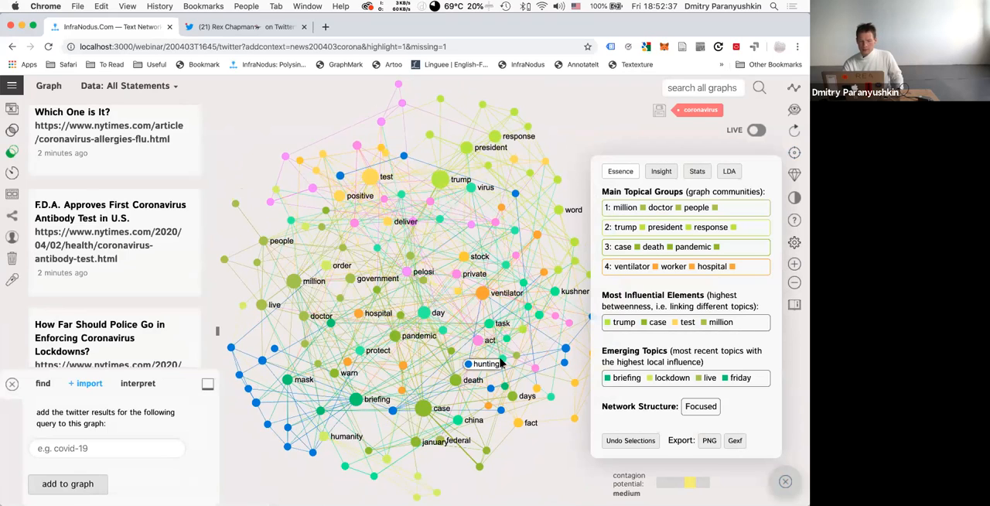
Show the comparison's insights and read which words are in both graphs or missing in the current one.
{"action": "left_click", "coordinate": [662, 173]}
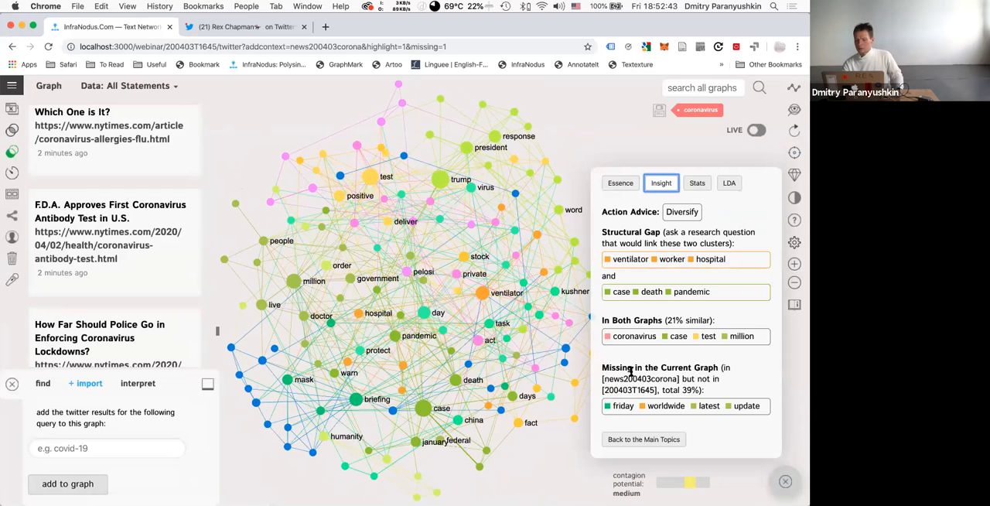
{"action": "mouse_move", "coordinate": [605, 378]}
{"action": "left_mouse_down"}
{"action": "mouse_move", "coordinate": [684, 382]}
{"action": "mouse_move", "coordinate": [603, 390]}
{"action": "left_mouse_up"}
{"action": "left_click", "coordinate": [693, 380]}
{"action": "left_click", "coordinate": [676, 388]}
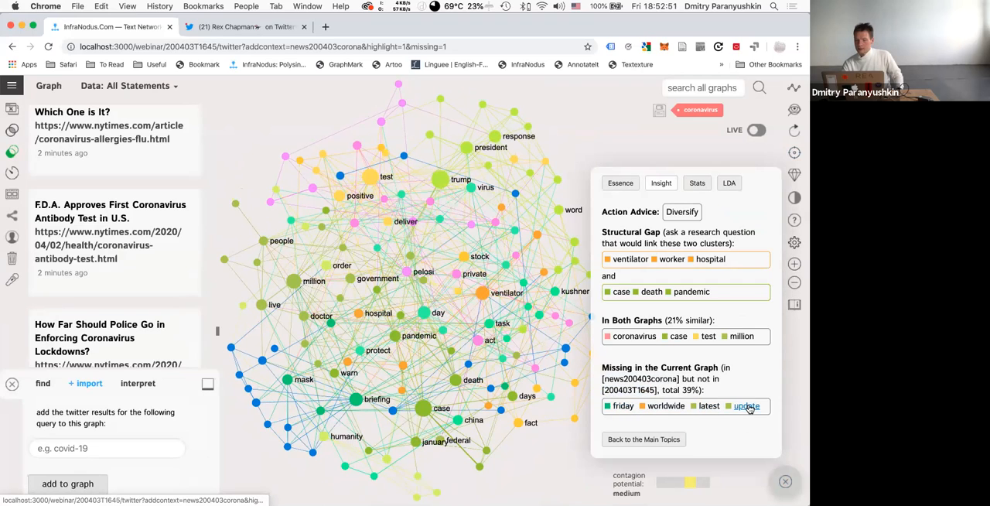
Remove the words latest, update, worldwide and friday from the comparison graph.
{"action": "left_click", "coordinate": [705, 408]}
{"action": "left_click", "coordinate": [747, 407]}
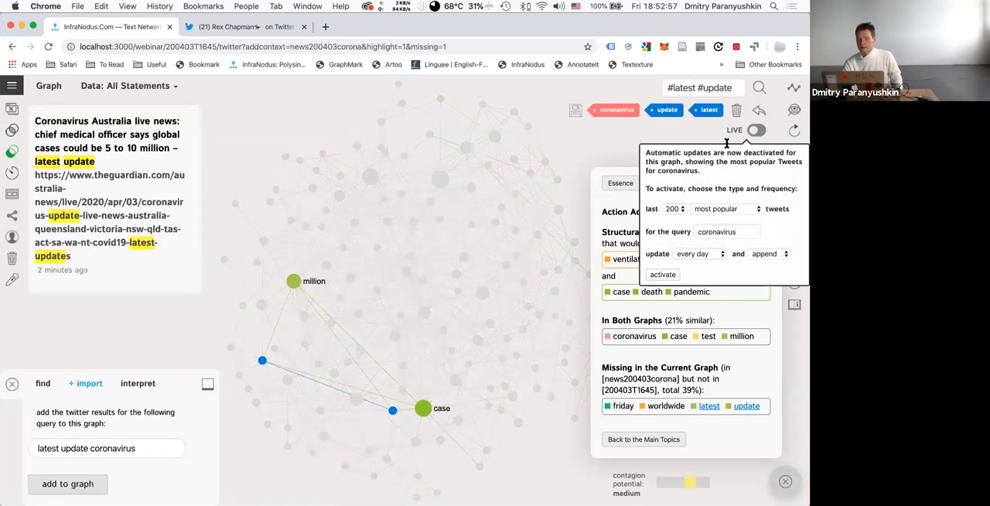
{"action": "left_click", "coordinate": [737, 113]}
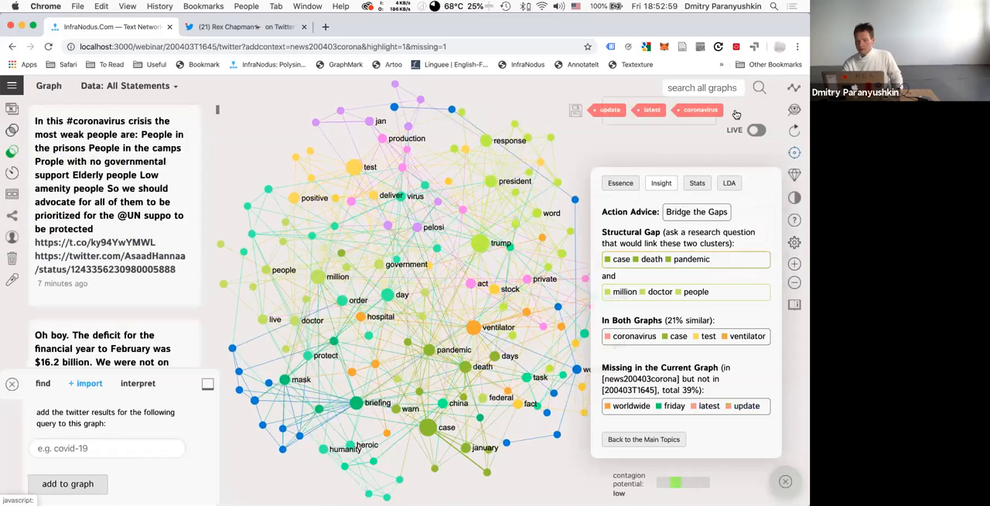
{"action": "left_click", "coordinate": [625, 406]}
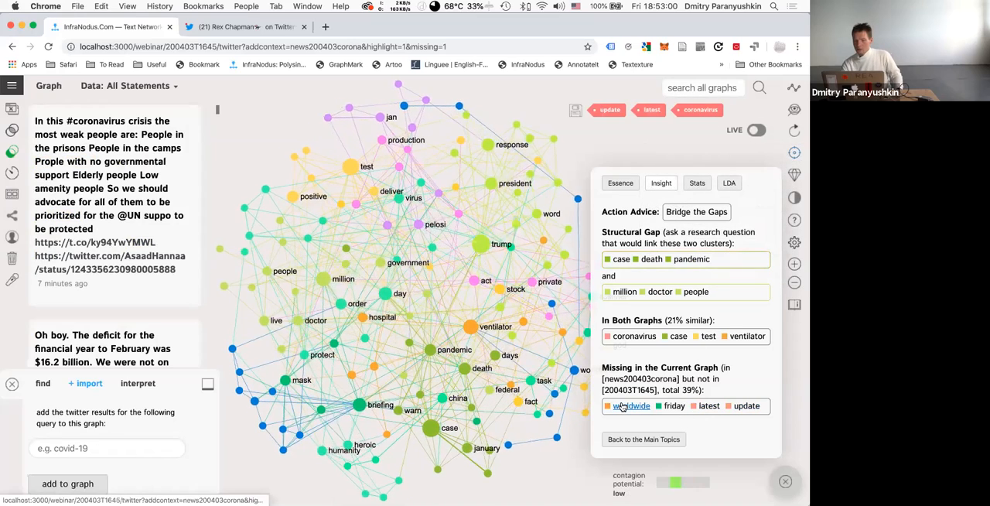
{"action": "left_click", "coordinate": [674, 406]}
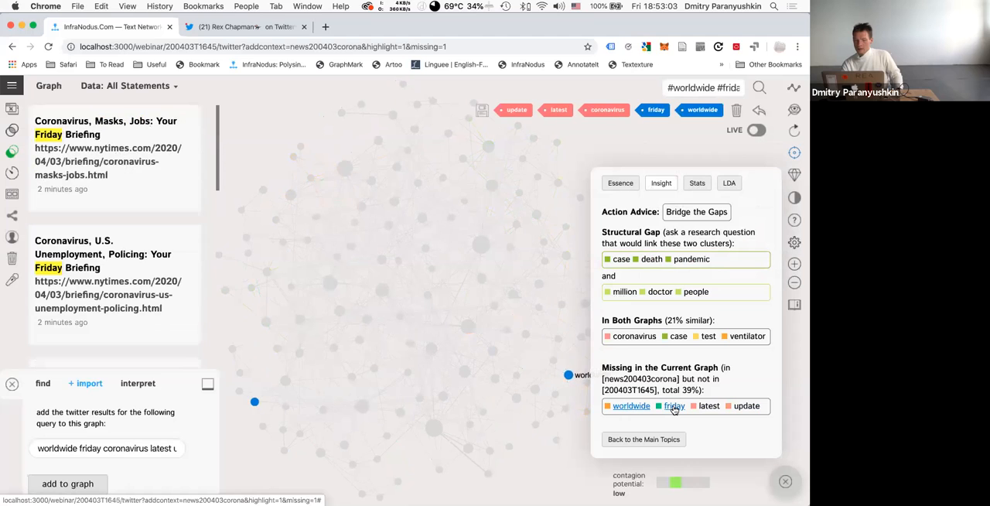
{"action": "left_click", "coordinate": [737, 113]}
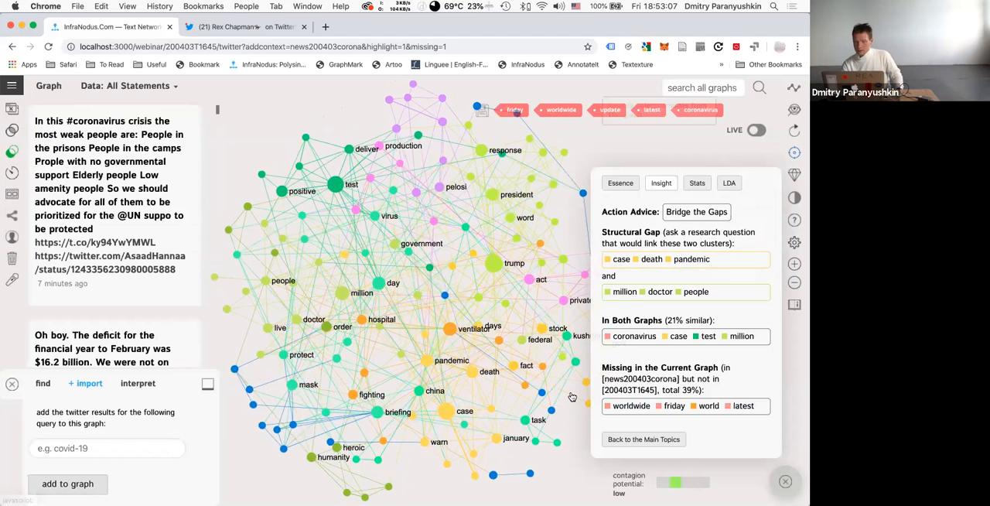
Select the ventilator and case nodes and remove them from the comparison graph.
{"action": "left_click", "coordinate": [451, 330]}
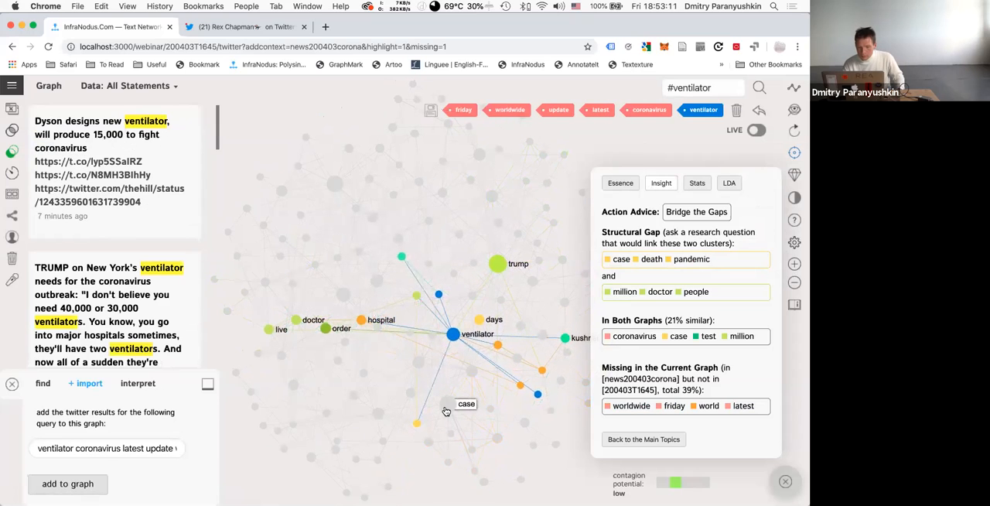
{"action": "left_click", "coordinate": [447, 408]}
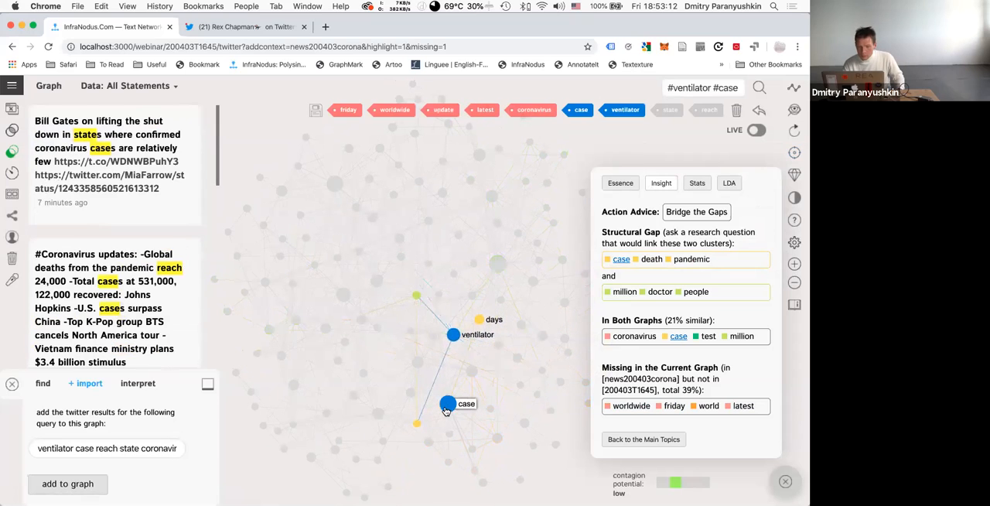
{"action": "left_click", "coordinate": [737, 112]}
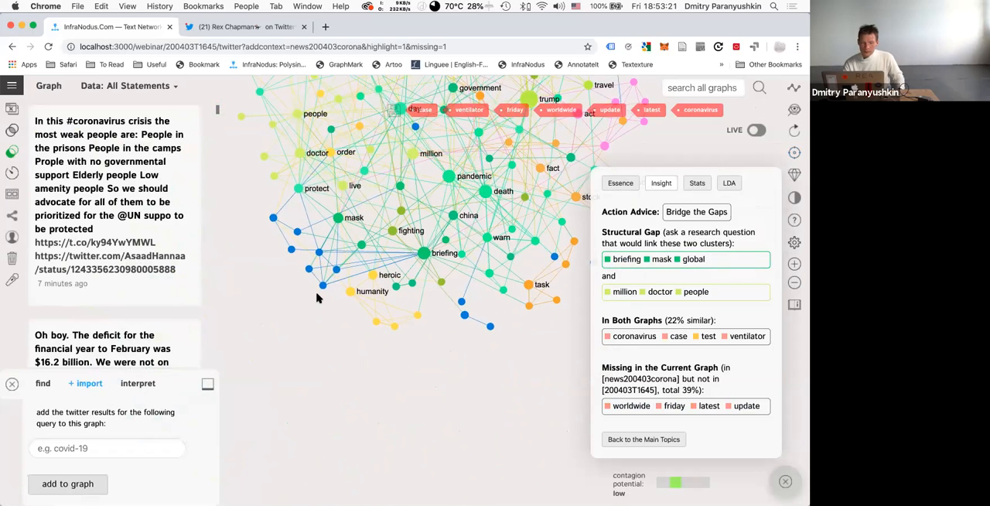
Select the face and recession nodes to read the statement linking them, then clear the selection.
{"action": "scroll", "coordinate": [317, 298], "scroll_direction": "up", "scroll_amount": 5}
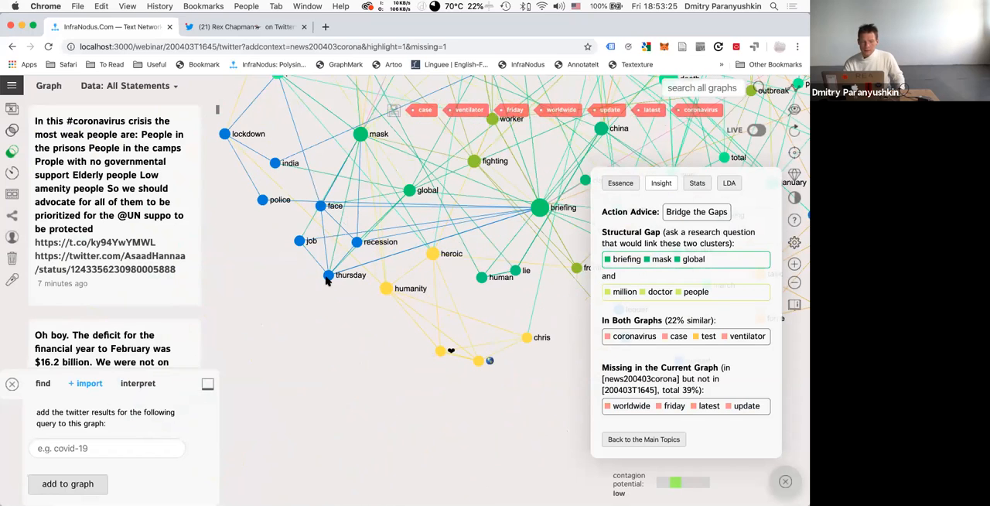
{"action": "left_click", "coordinate": [320, 207]}
{"action": "left_click", "coordinate": [357, 242]}
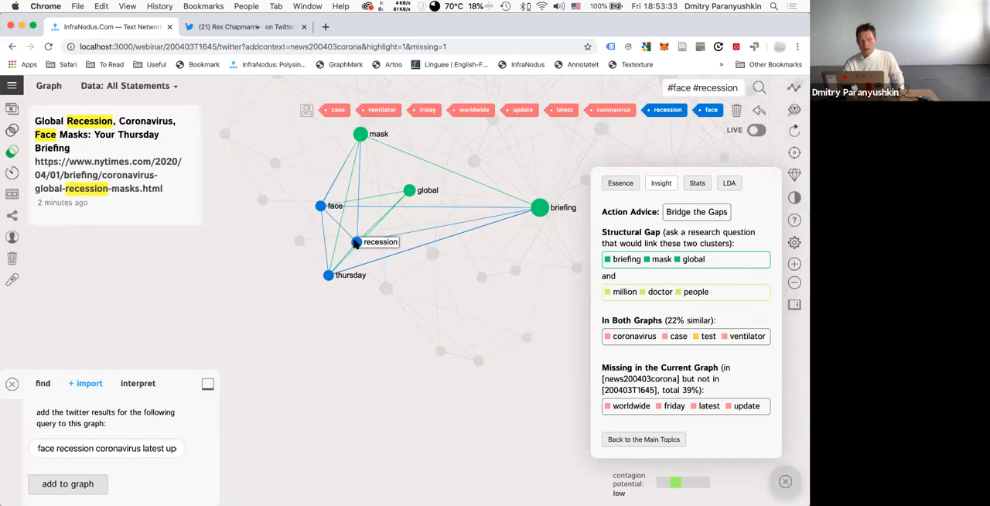
{"action": "left_click", "coordinate": [356, 243]}
{"action": "left_click", "coordinate": [322, 207]}
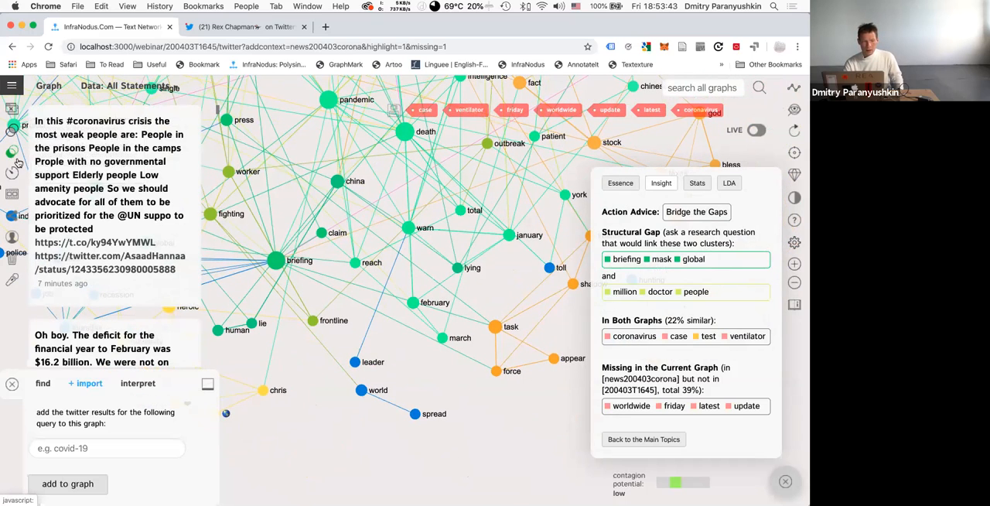
Open news200403corona compared with 200403T1645, highlighting the words missing from the news graph, and remove the coronavirus node.
{"action": "left_click", "coordinate": [12, 85]}
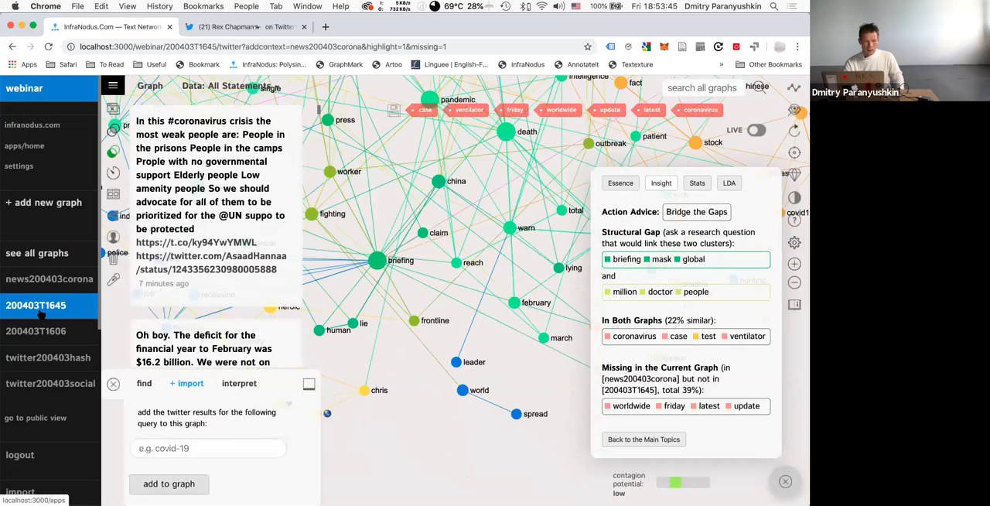
{"action": "left_click", "coordinate": [39, 283]}
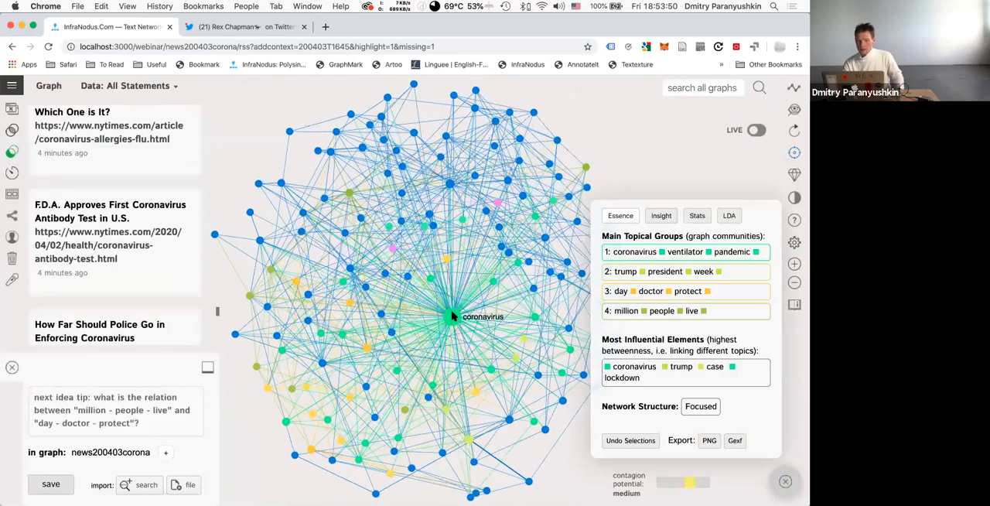
{"action": "left_click", "coordinate": [452, 316]}
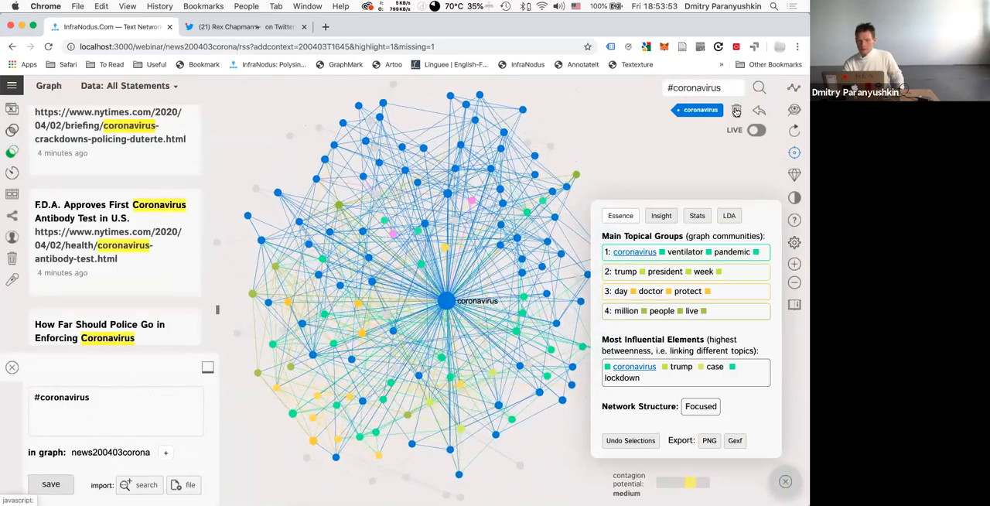
{"action": "left_click", "coordinate": [736, 111]}
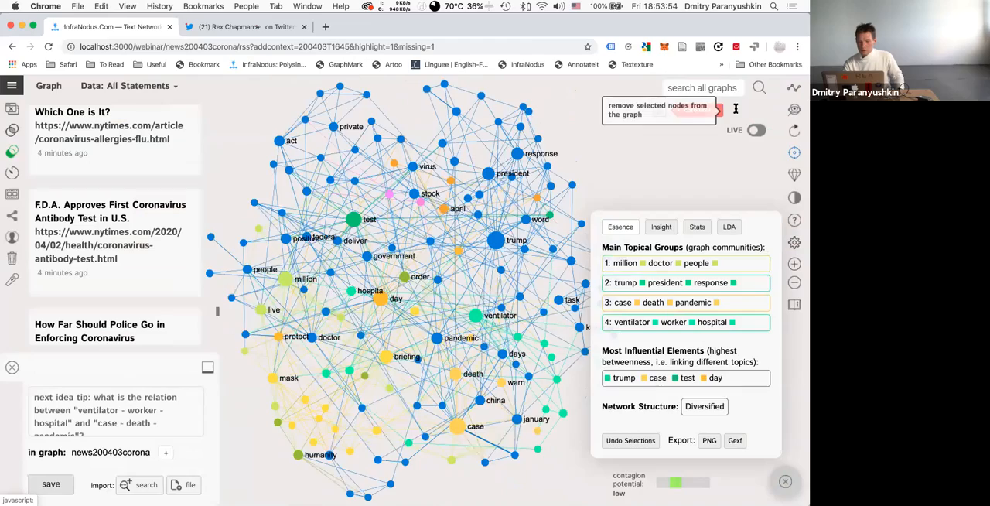
Examine the comparison's insights and the ventilator, worker, hospital cluster, and return to the main topical groups.
{"action": "left_click", "coordinate": [662, 227]}
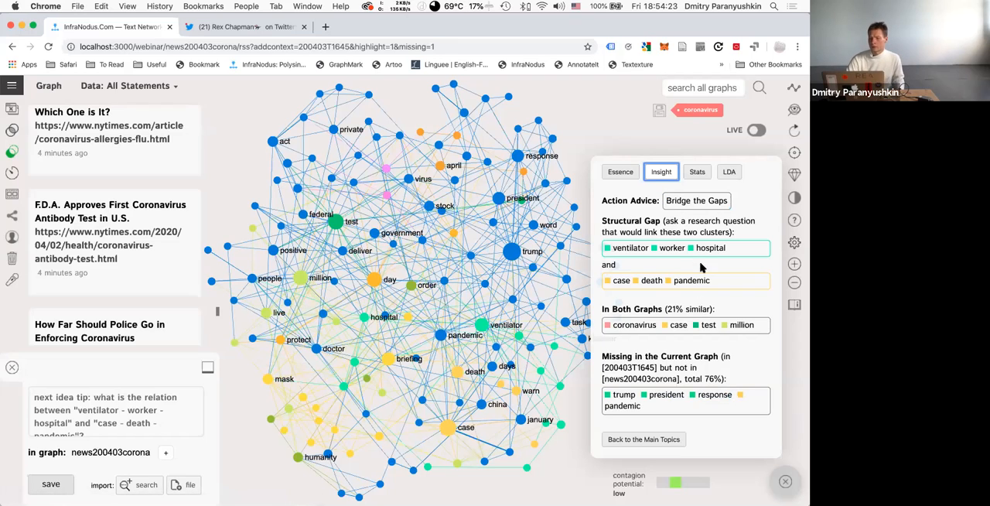
{"action": "left_click_drag", "start_coordinate": [602, 307], "coordinate": [718, 309]}
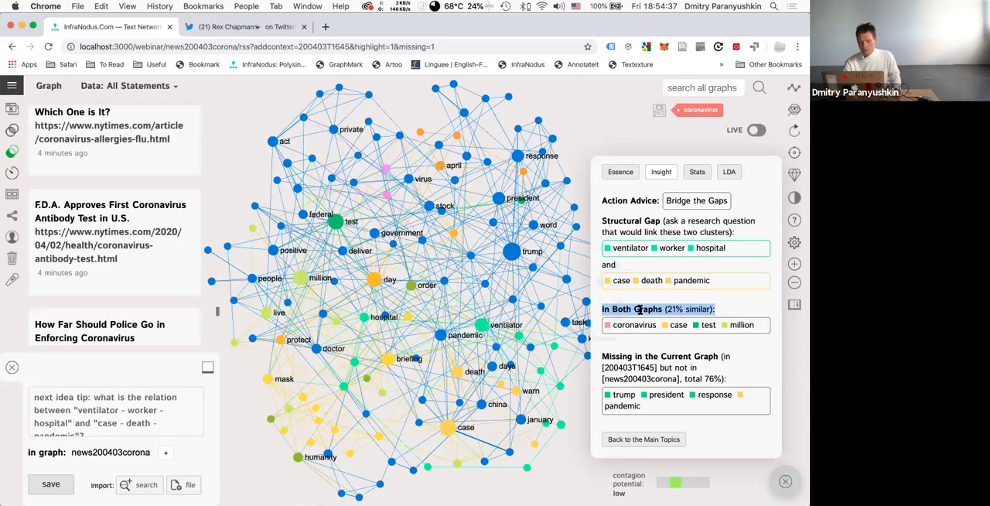
{"action": "left_click", "coordinate": [719, 266]}
{"action": "left_click", "coordinate": [733, 249]}
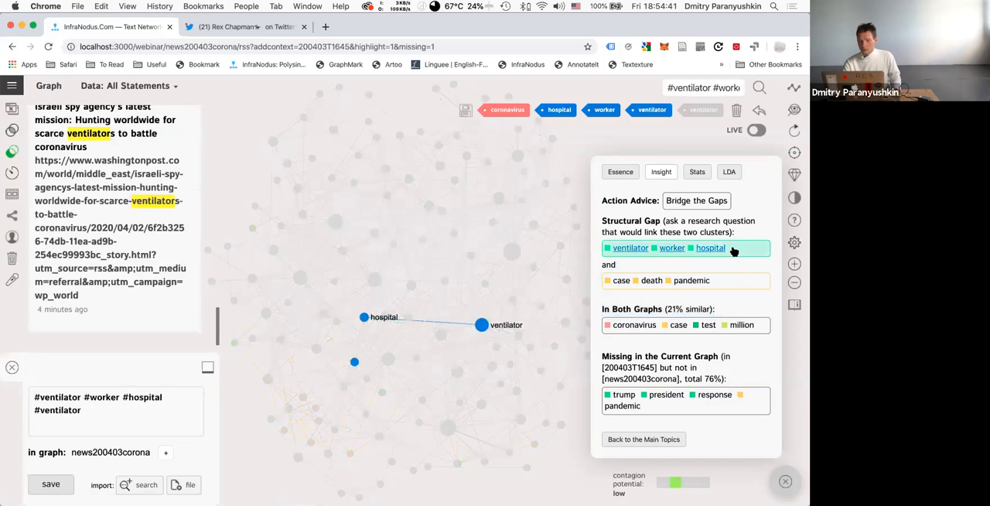
{"action": "left_click", "coordinate": [725, 286]}
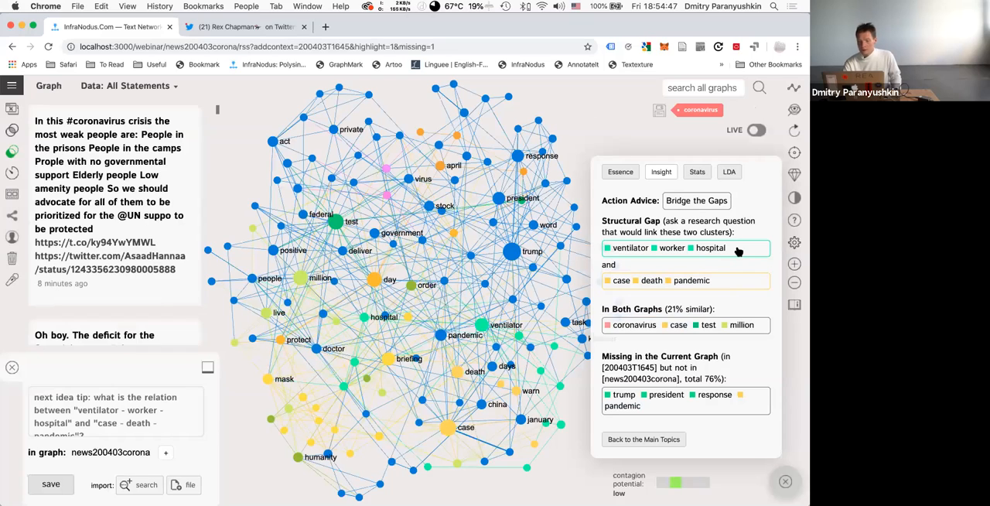
{"action": "left_click", "coordinate": [610, 172]}
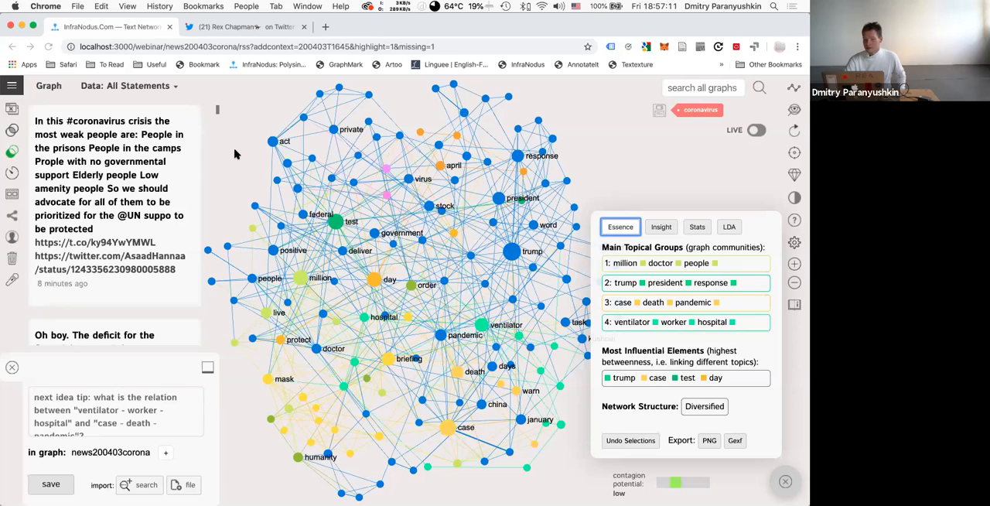
Open the news import app and choose Custom RSS feeds as the source to view its feed settings.
{"action": "left_click", "coordinate": [12, 85]}
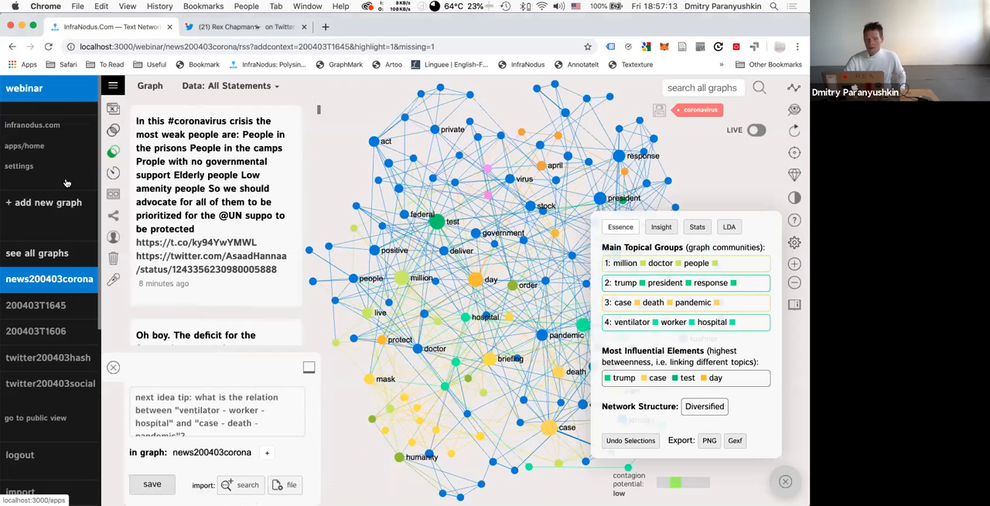
{"action": "left_click", "coordinate": [34, 154]}
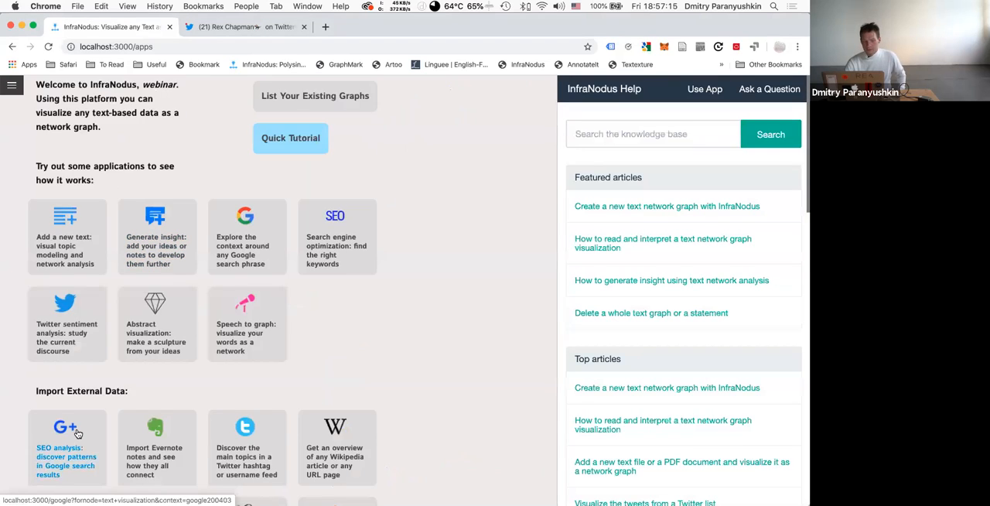
{"action": "scroll", "coordinate": [77, 432], "scroll_direction": "down", "scroll_amount": 5}
{"action": "left_click", "coordinate": [73, 389]}
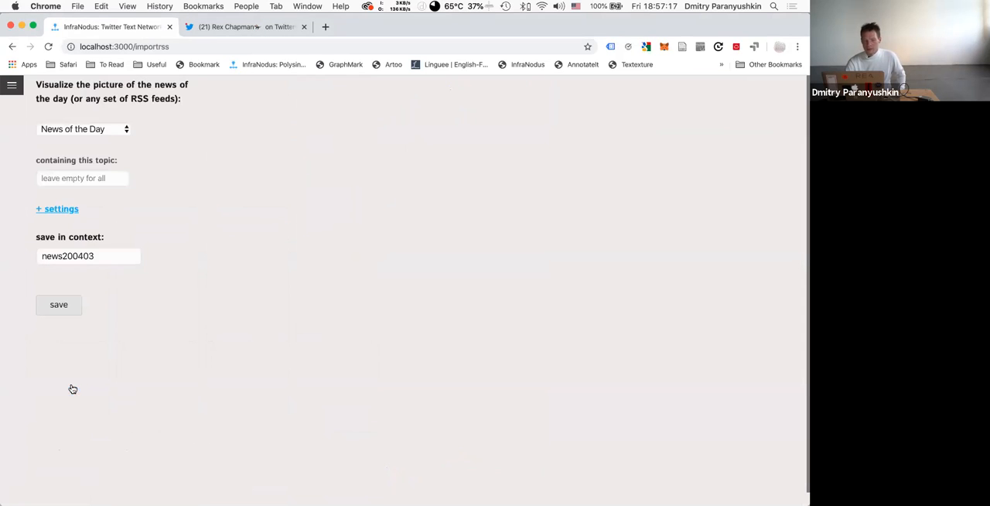
{"action": "left_click", "coordinate": [96, 129]}
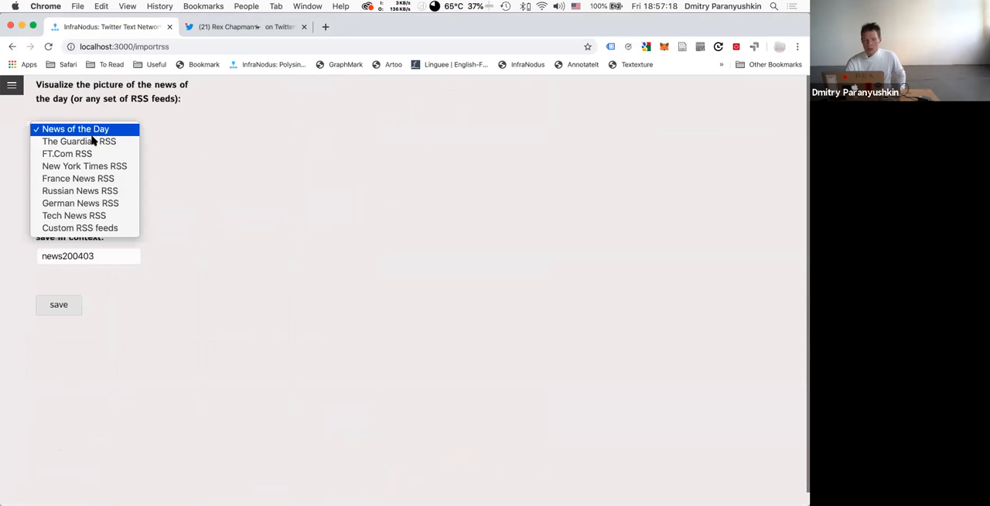
{"action": "left_click", "coordinate": [80, 229]}
{"action": "left_click", "coordinate": [80, 277]}
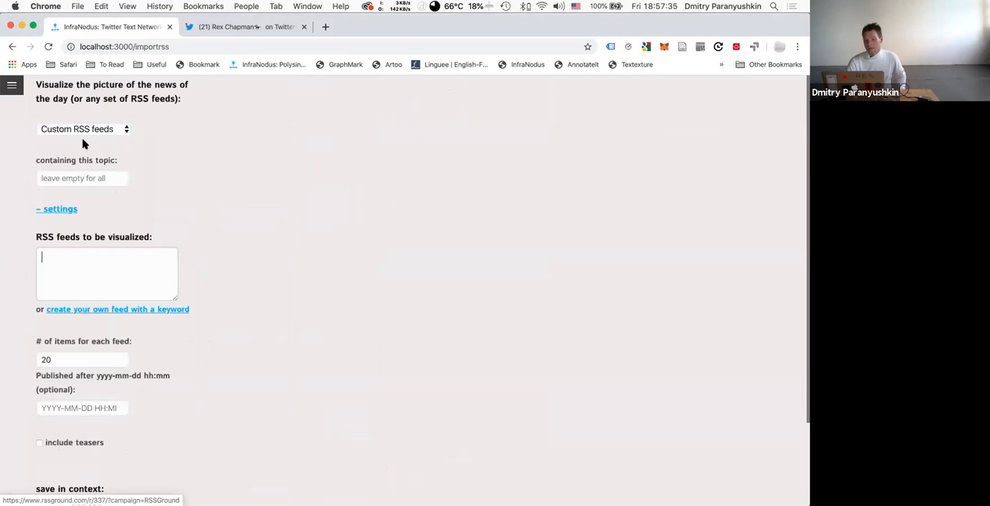
Reopen the 200403T1645 Twitter graph on its own from the saved graphs.
{"action": "left_click", "coordinate": [12, 85]}
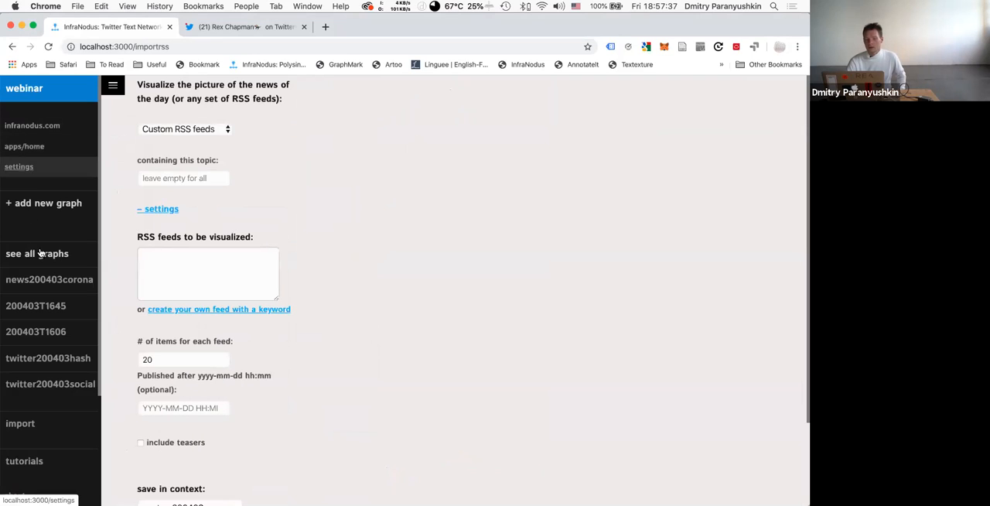
{"action": "left_click", "coordinate": [37, 306]}
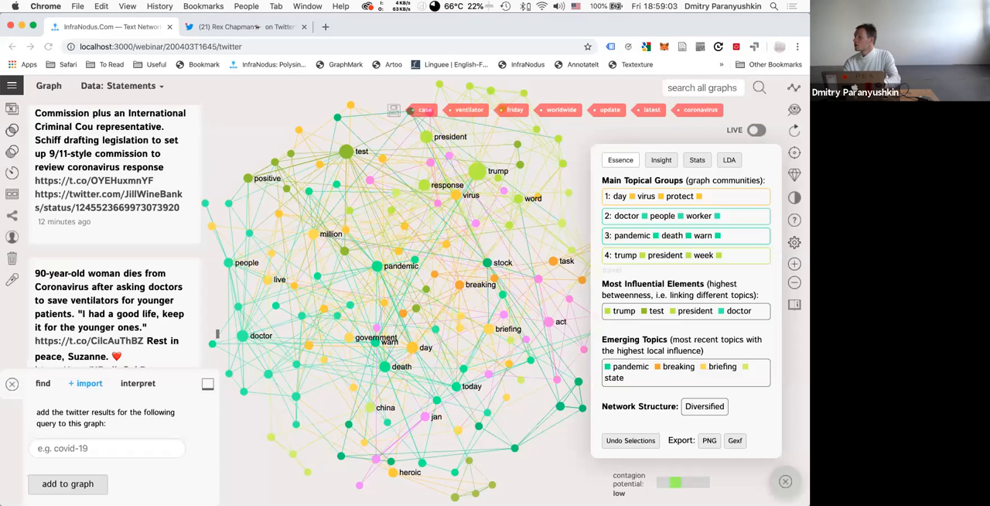
{"action": "key", "text": "super+Tab"}
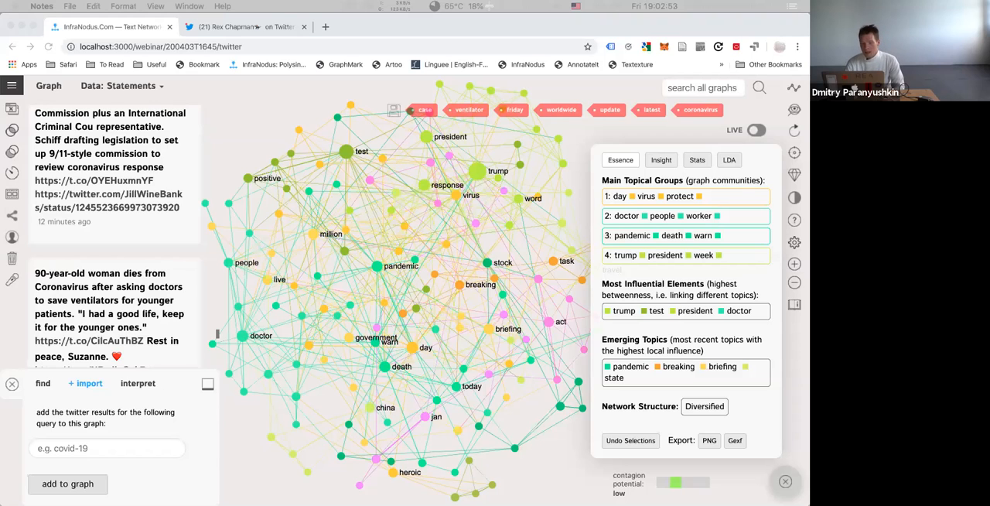
{"action": "left_click", "coordinate": [379, 194]}
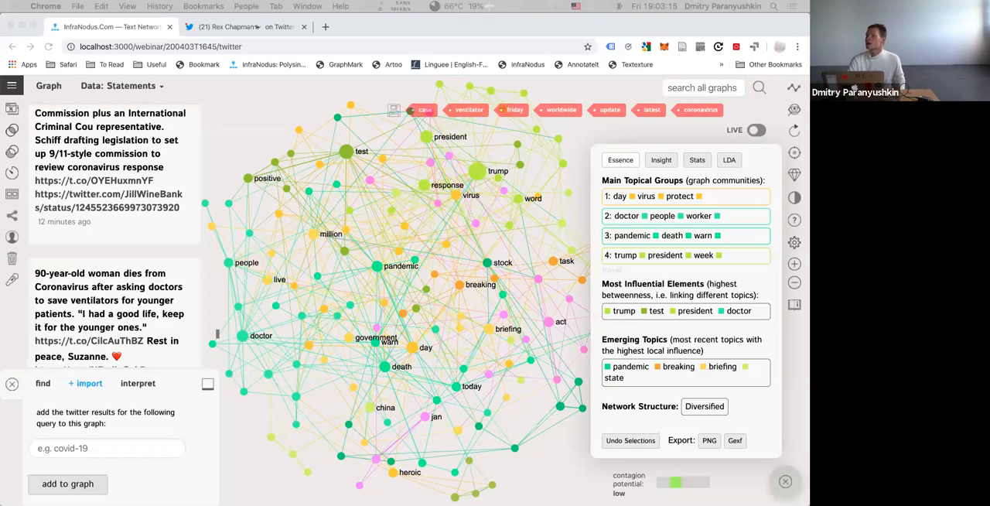
{"action": "left_click", "coordinate": [523, 334]}
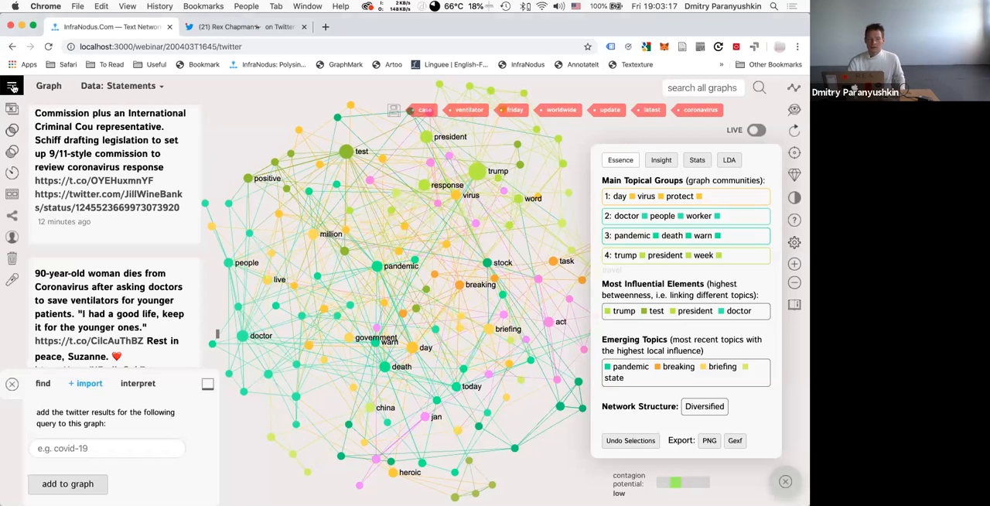
{"action": "left_click", "coordinate": [12, 88]}
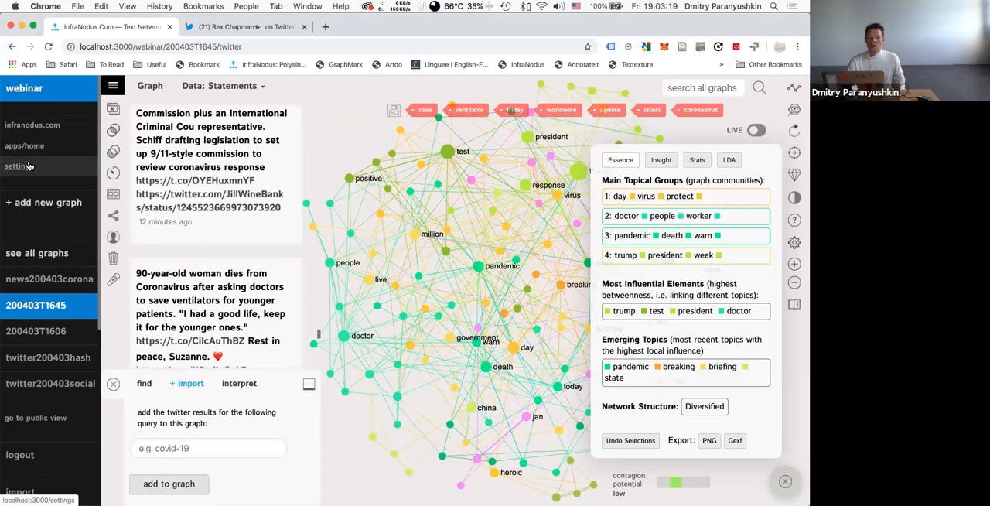
{"action": "left_click", "coordinate": [111, 86]}
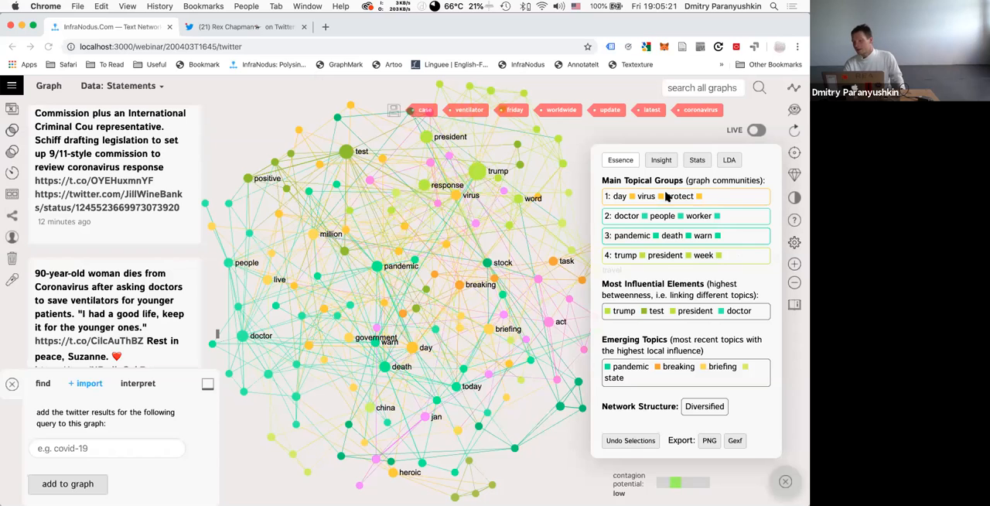
Open the JavaScript console and examine the logged total communities and the array of all different communities in the graph.
{"action": "left_click", "coordinate": [128, 6]}
{"action": "mouse_move", "coordinate": [258, 144]}
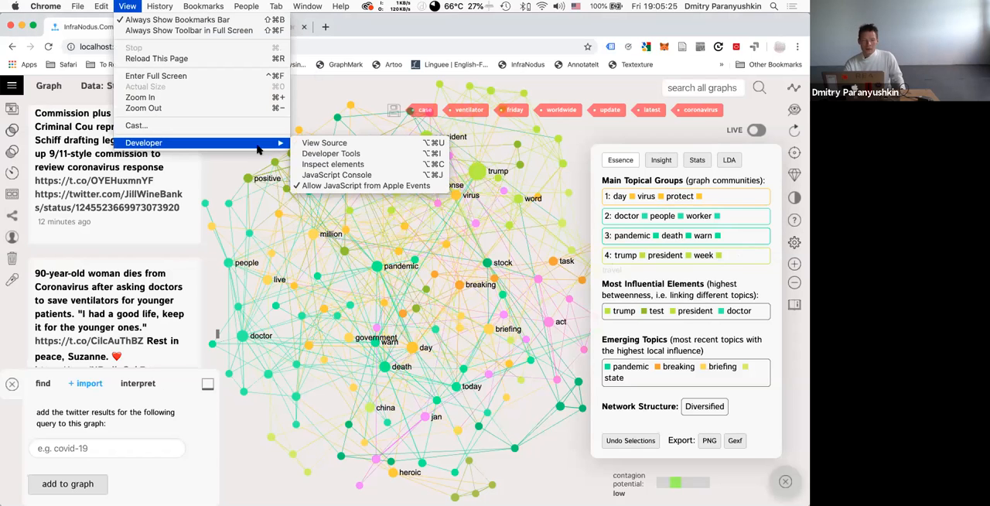
{"action": "left_click", "coordinate": [341, 177]}
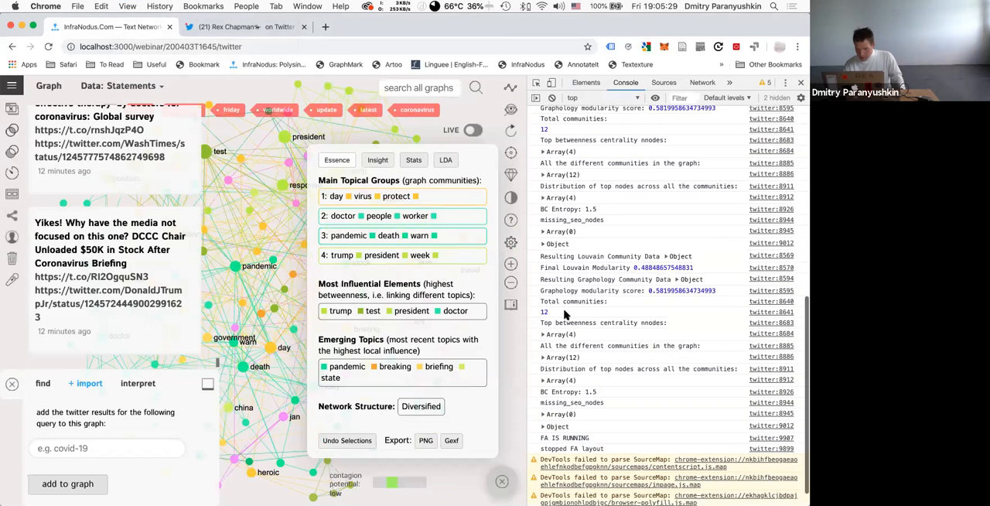
{"action": "double_click", "coordinate": [544, 311]}
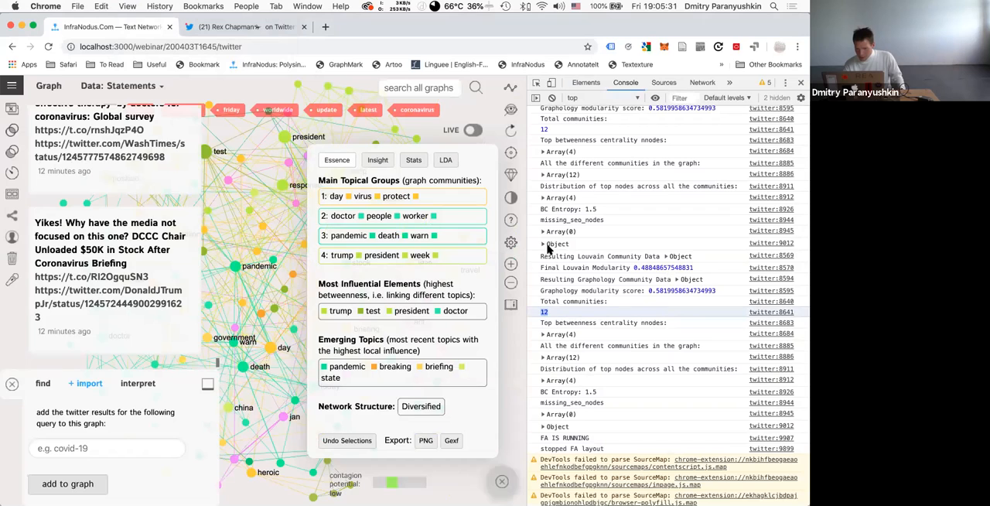
{"action": "scroll", "coordinate": [548, 198], "scroll_direction": "up", "scroll_amount": 2}
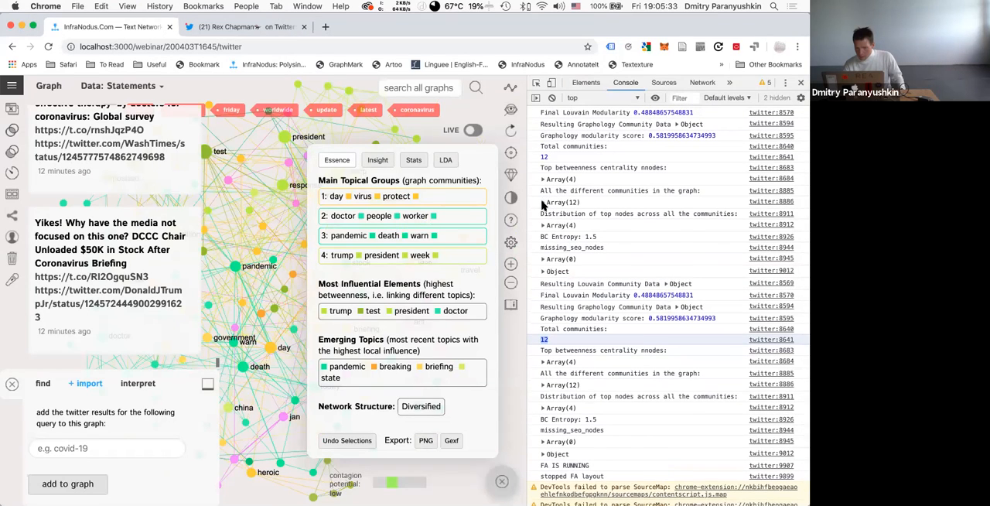
{"action": "left_click", "coordinate": [544, 203]}
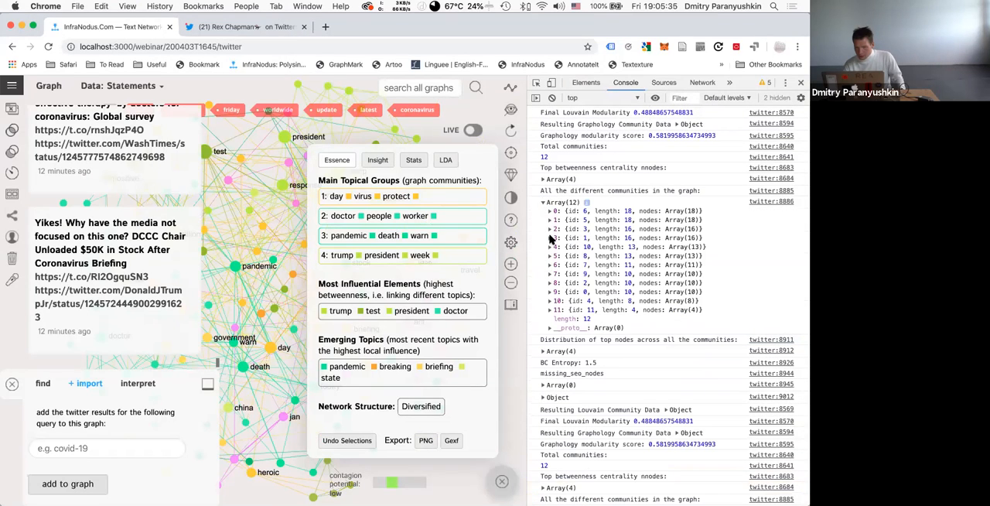
{"action": "left_click", "coordinate": [545, 202]}
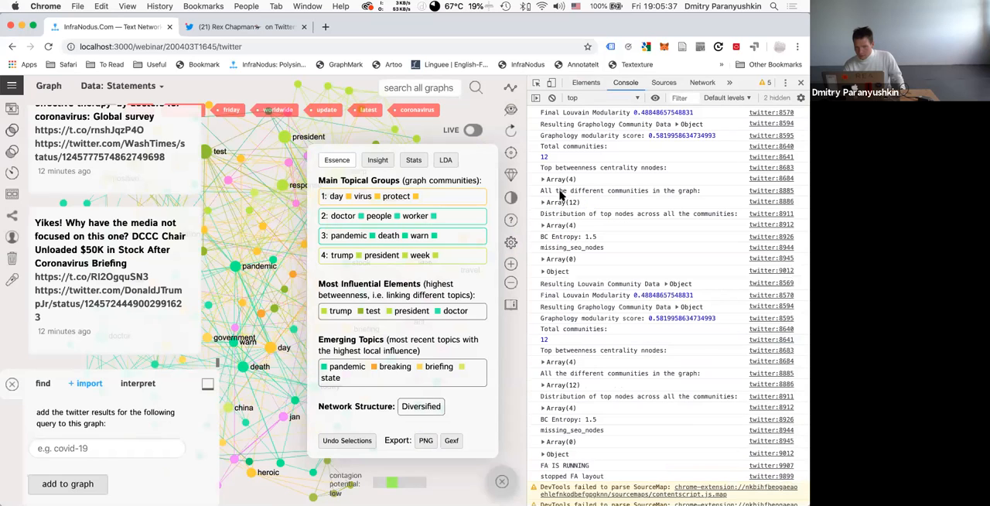
{"action": "double_click", "coordinate": [637, 191]}
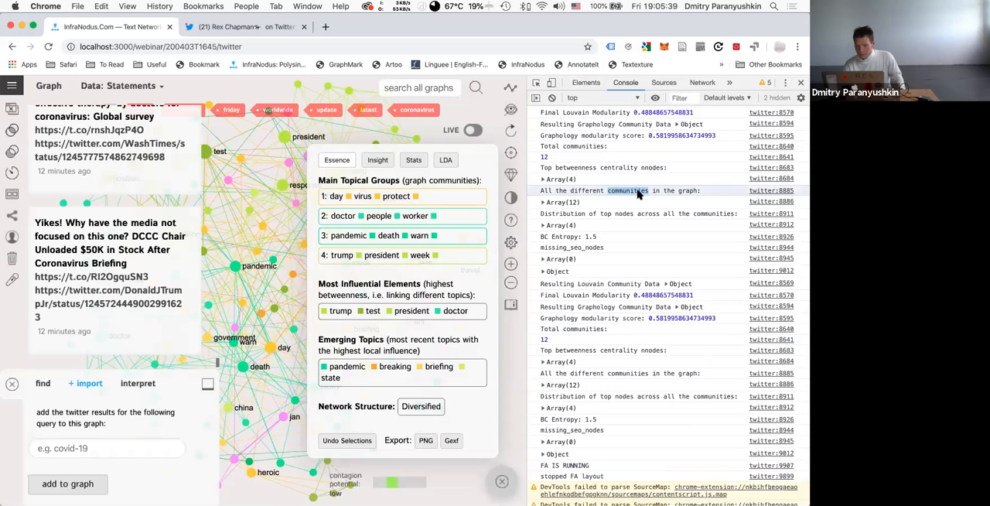
{"action": "left_click_drag", "start_coordinate": [712, 190], "coordinate": [539, 191]}
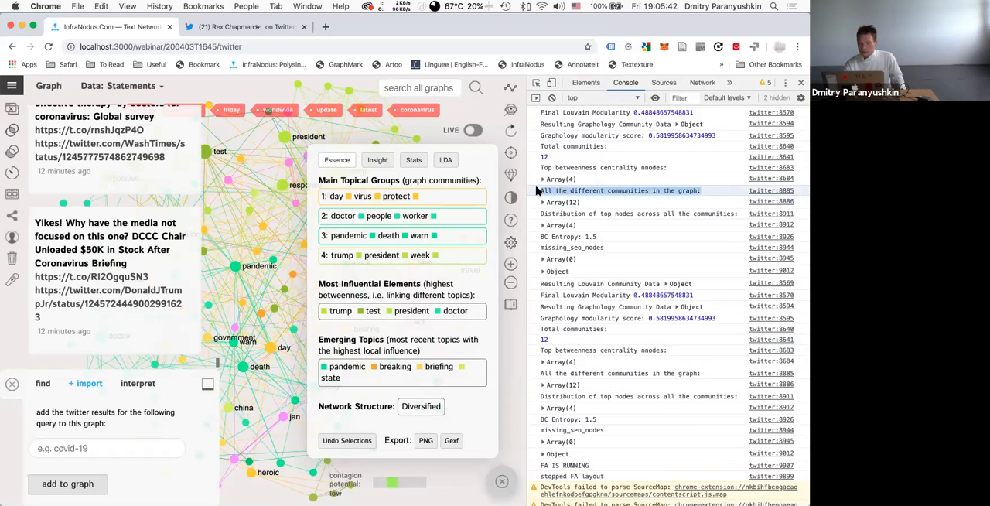
{"action": "left_click", "coordinate": [128, 5]}
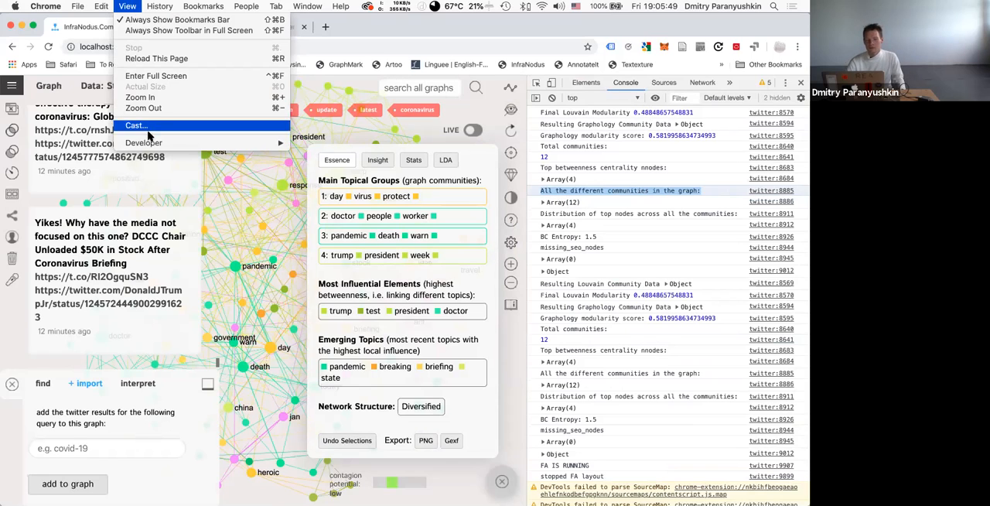
{"action": "mouse_move", "coordinate": [151, 142]}
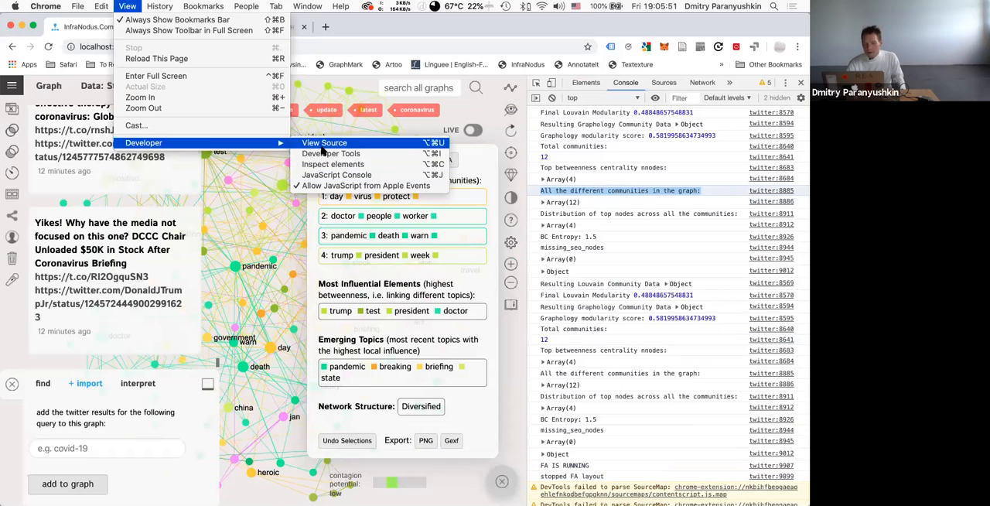
{"action": "left_click", "coordinate": [637, 216]}
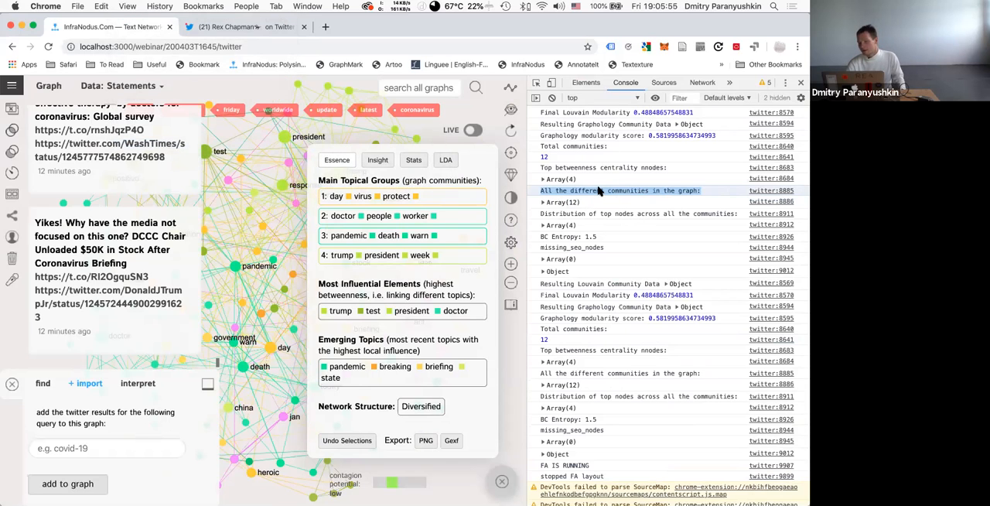
Inspect the first entry in the array of all different communities, including its node list and the properties of the "day" node.
{"action": "scroll", "coordinate": [599, 189], "scroll_direction": "up", "scroll_amount": 10}
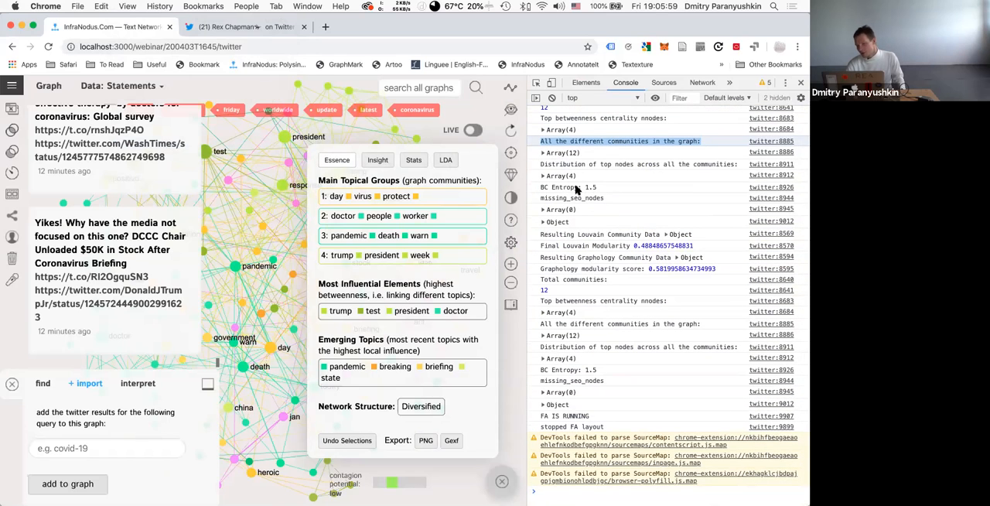
{"action": "scroll", "coordinate": [576, 189], "scroll_direction": "up", "scroll_amount": 3}
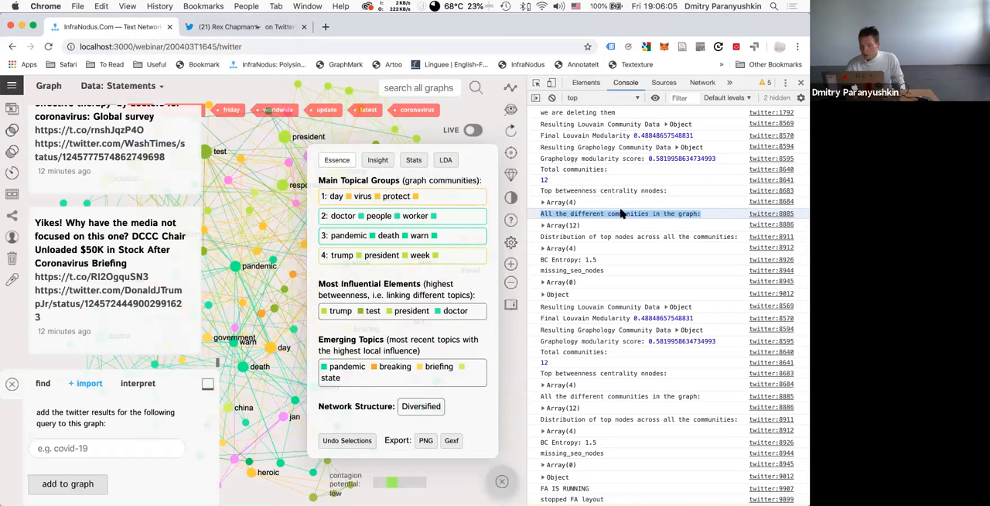
{"action": "triple_click", "coordinate": [560, 216]}
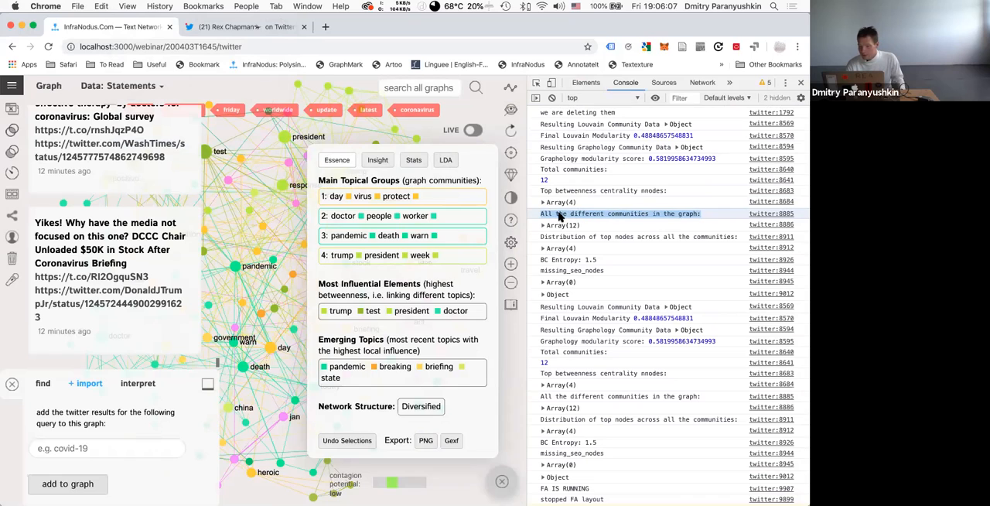
{"action": "left_click", "coordinate": [544, 225]}
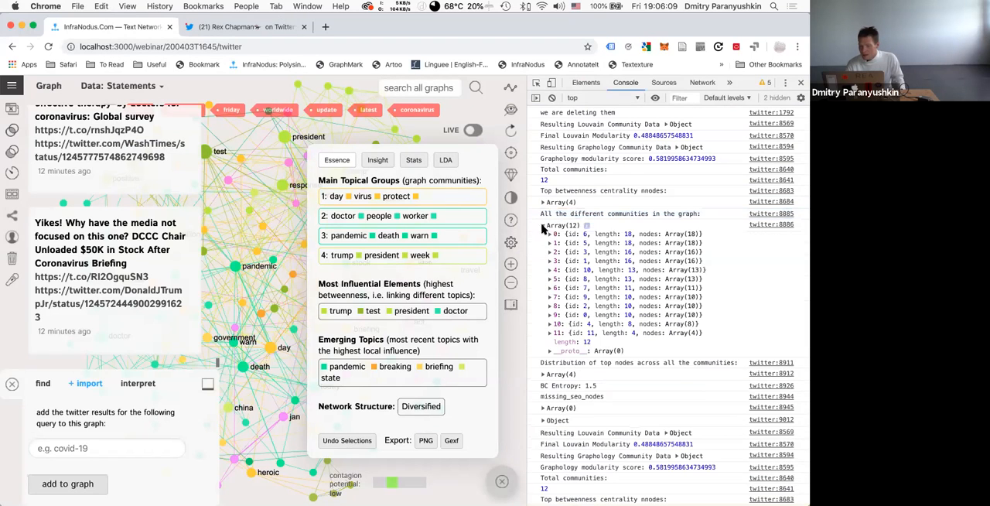
{"action": "left_click", "coordinate": [550, 234]}
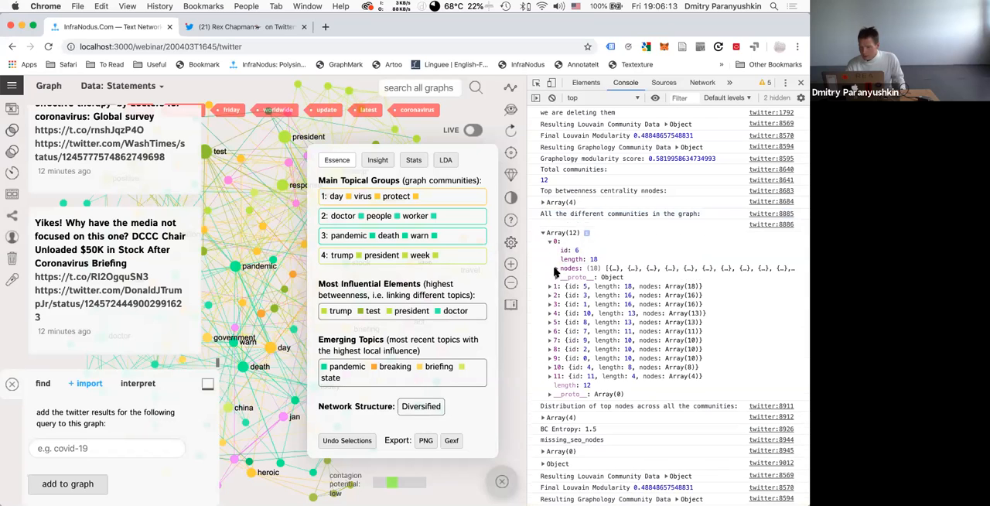
{"action": "left_click", "coordinate": [555, 269]}
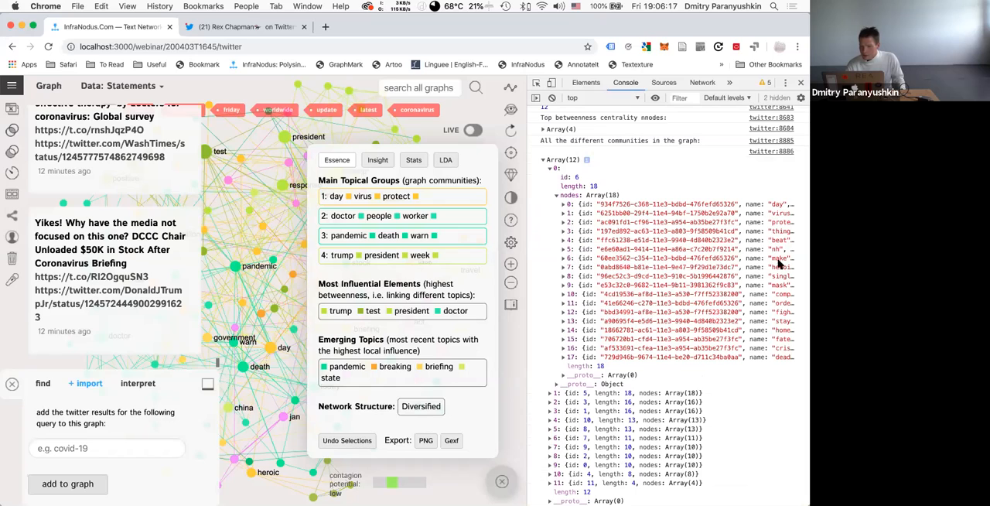
{"action": "left_click", "coordinate": [563, 205]}
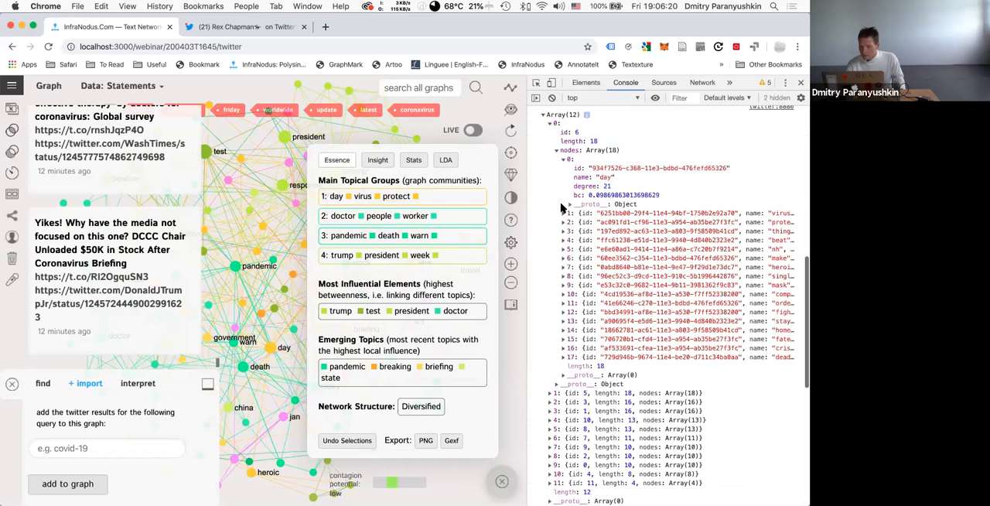
{"action": "left_click", "coordinate": [563, 159]}
{"action": "left_click", "coordinate": [562, 160]}
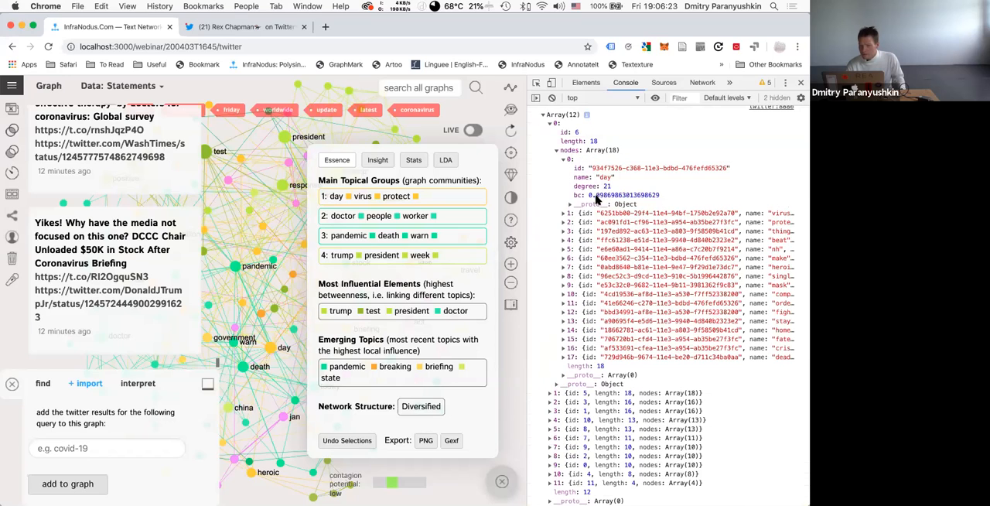
{"action": "left_click", "coordinate": [558, 150]}
{"action": "left_click", "coordinate": [548, 123]}
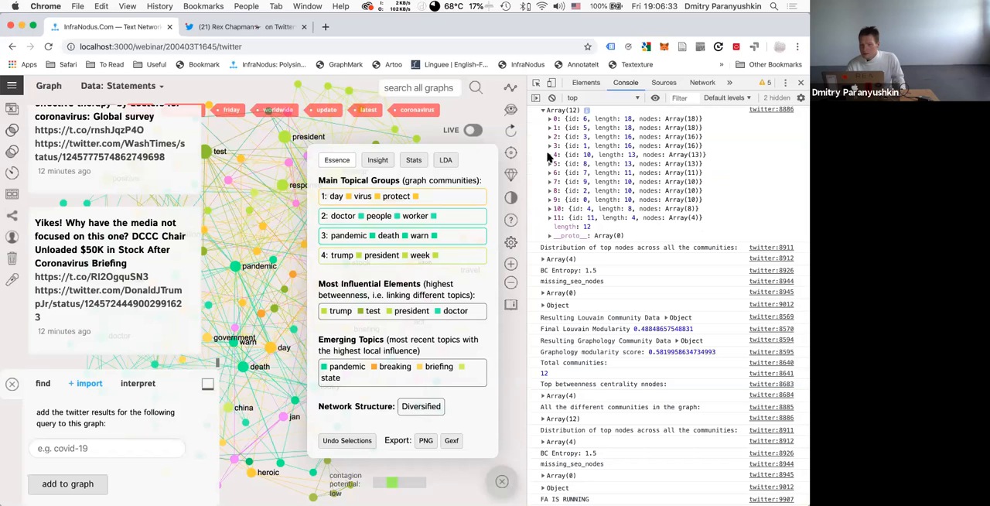
Inspect the node list of the community at index 4 and collapse the communities array.
{"action": "left_click", "coordinate": [549, 154]}
{"action": "left_click", "coordinate": [555, 189]}
{"action": "left_click", "coordinate": [555, 190]}
{"action": "left_click", "coordinate": [556, 189]}
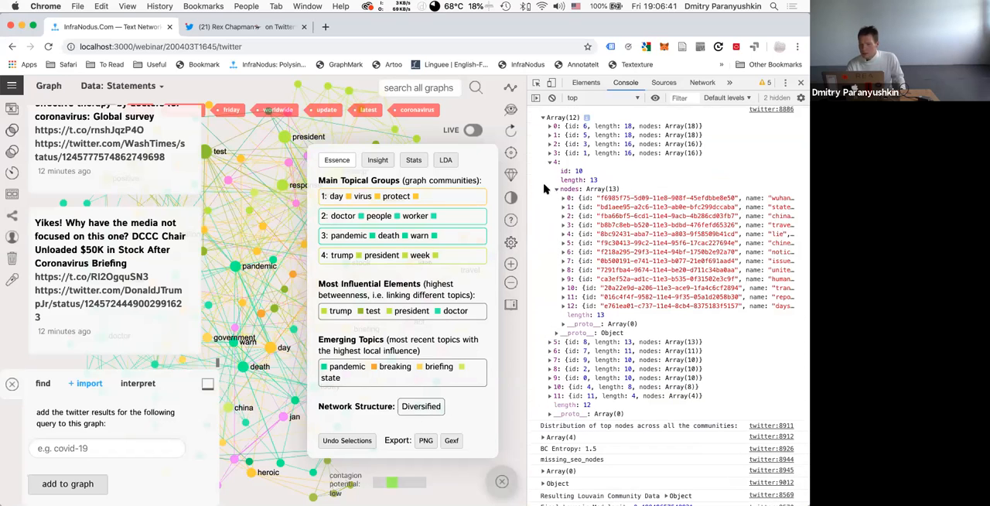
{"action": "left_click", "coordinate": [556, 190]}
{"action": "left_click", "coordinate": [551, 166]}
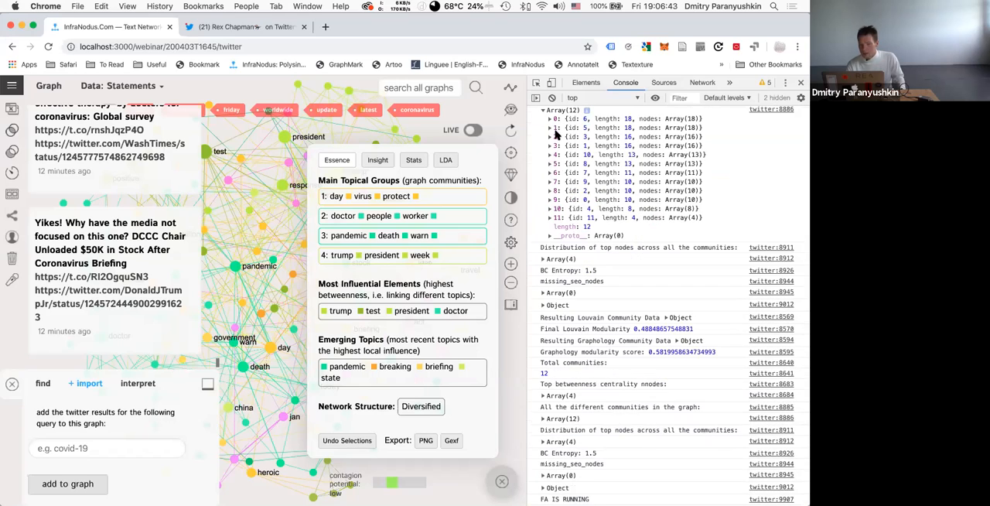
{"action": "scroll", "coordinate": [545, 193], "scroll_direction": "up", "scroll_amount": 3}
{"action": "left_click", "coordinate": [543, 219]}
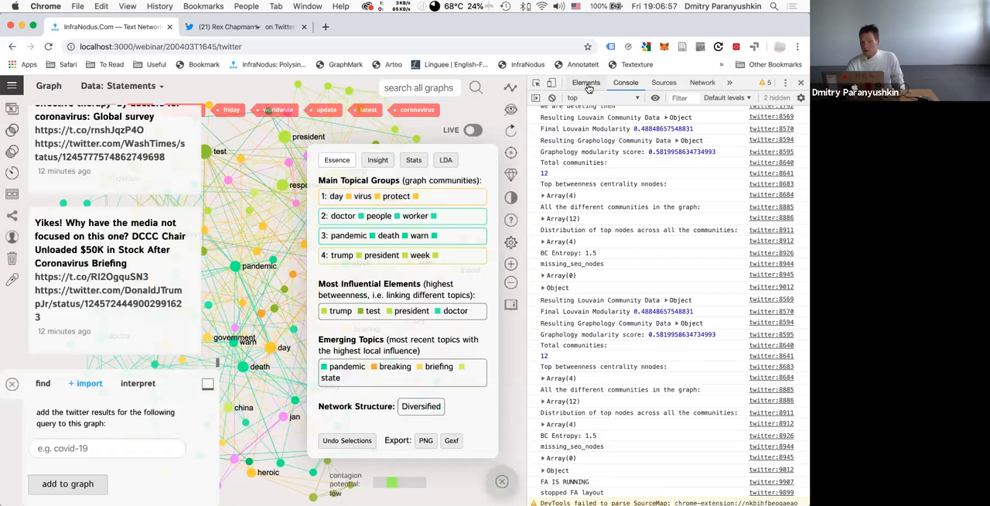
Close the JavaScript console and export the Twitter graph as a PNG image, dismissing the download notice.
{"action": "left_click", "coordinate": [127, 6]}
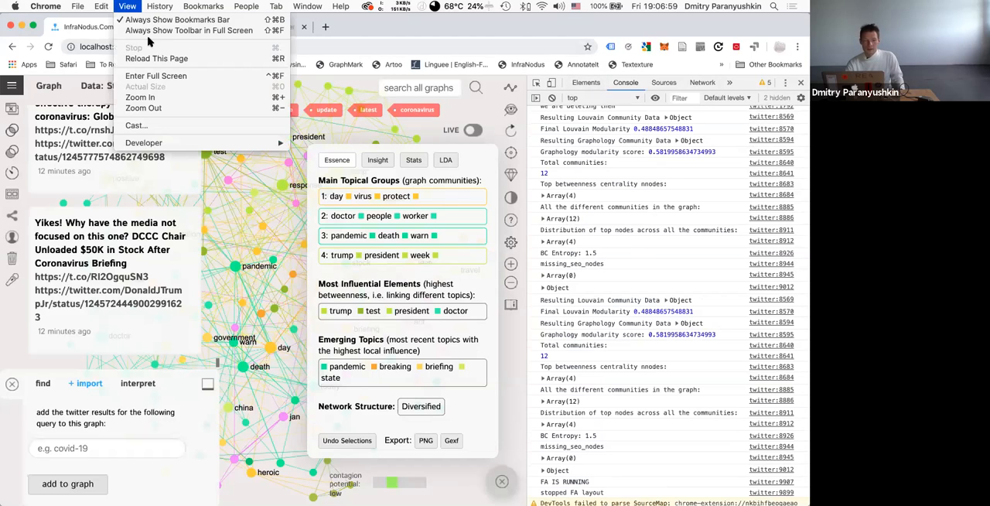
{"action": "mouse_move", "coordinate": [182, 144]}
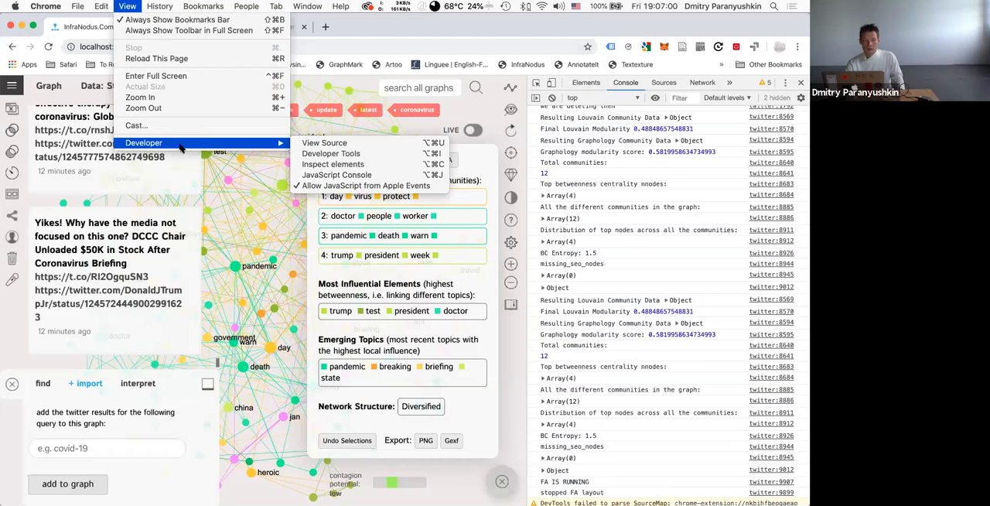
{"action": "left_click", "coordinate": [324, 175]}
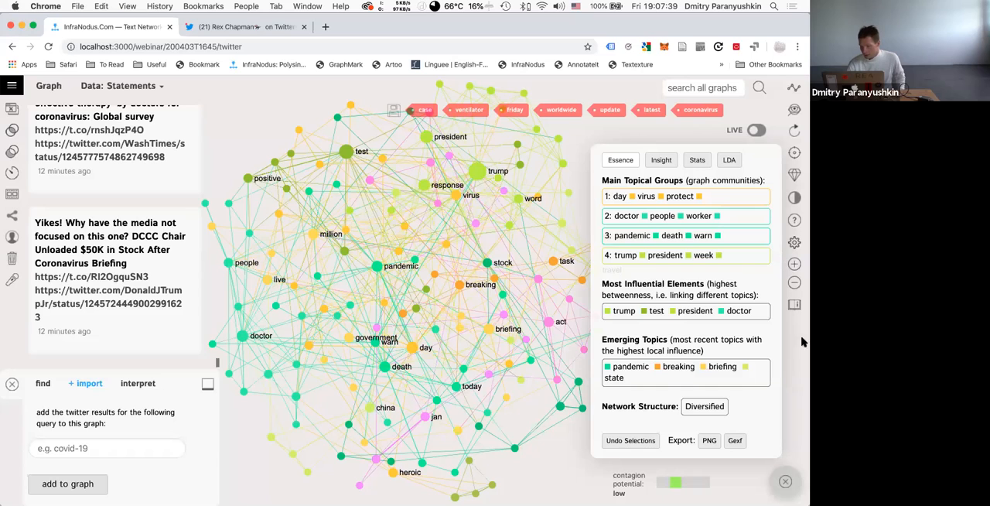
{"action": "left_click", "coordinate": [708, 441]}
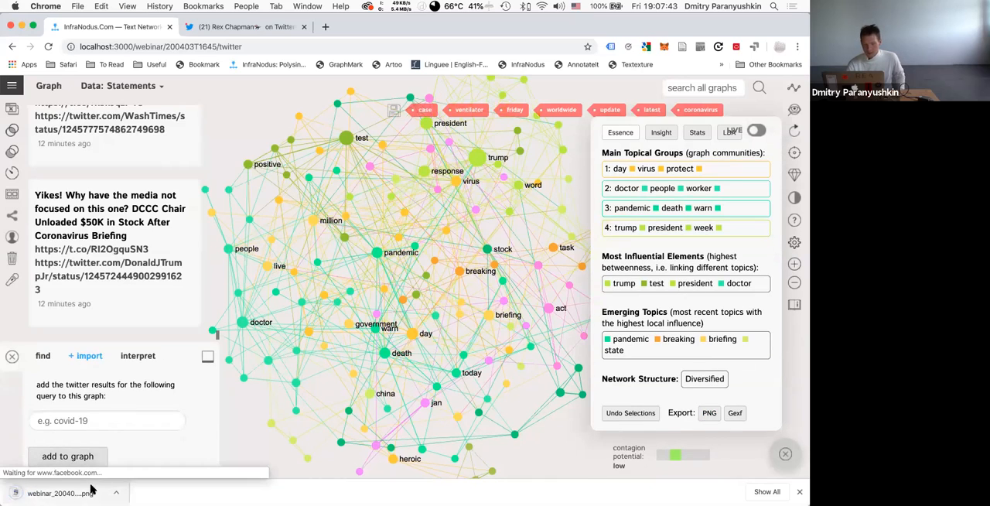
{"action": "left_click", "coordinate": [801, 493]}
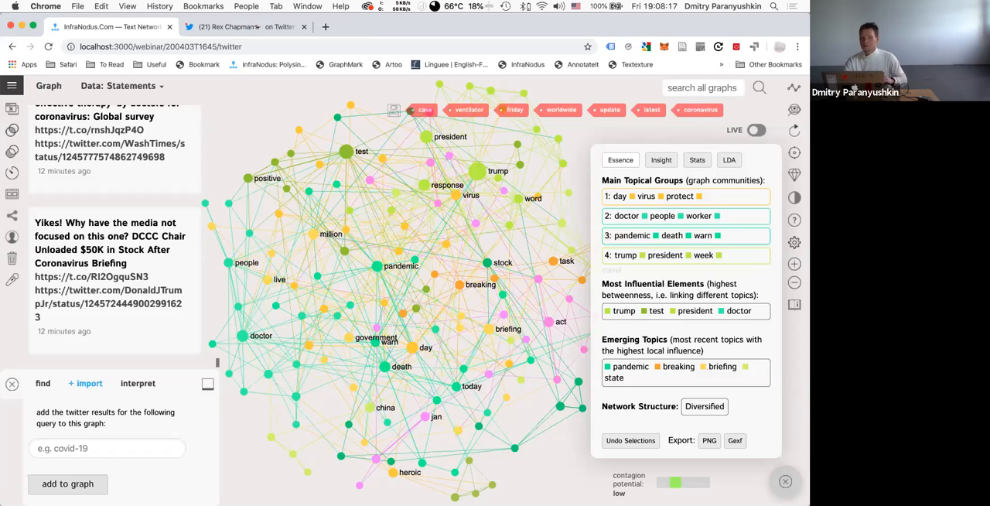
Open YouTube in a new tab and check the account options for the Nodus Labs channel.
{"action": "key", "text": "super+t"}
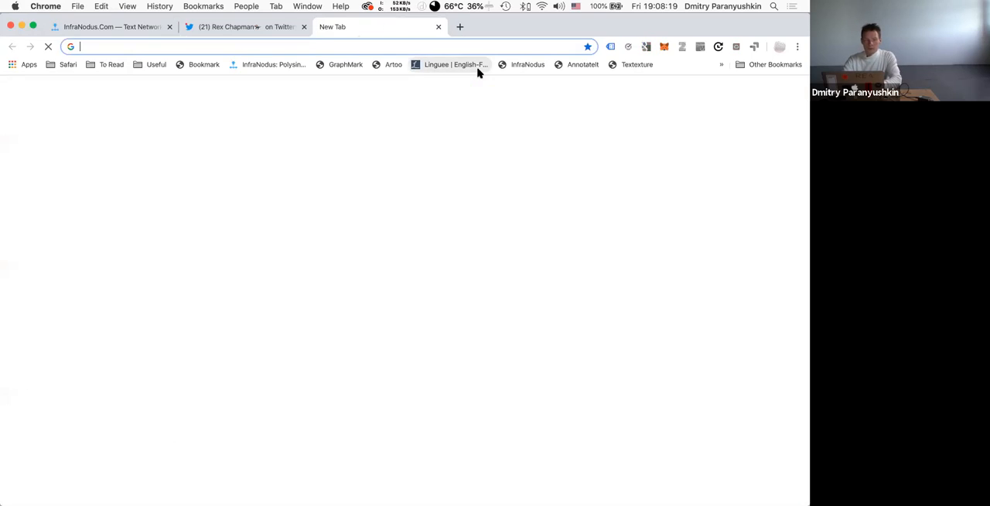
{"action": "type", "text": "you"}
{"action": "key", "text": "Return"}
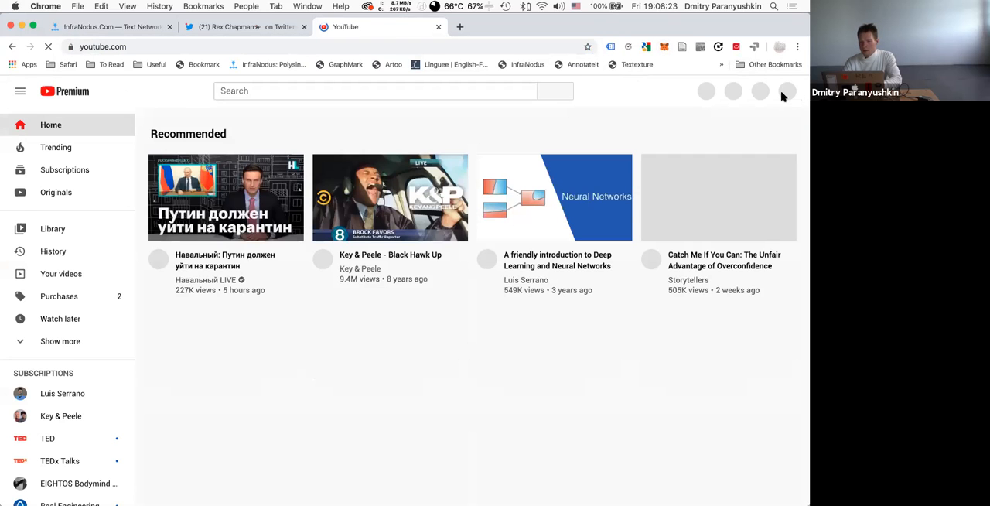
{"action": "left_click", "coordinate": [786, 94]}
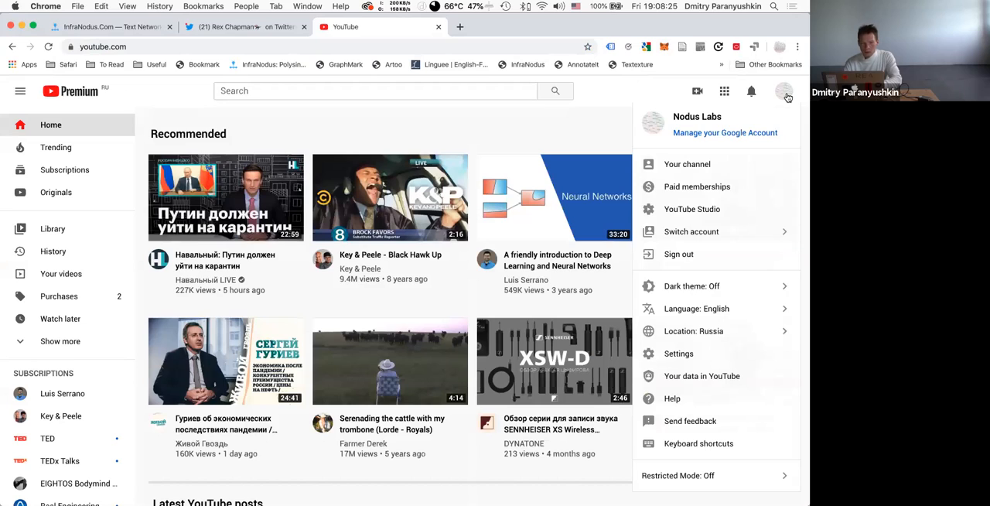
{"action": "left_click", "coordinate": [786, 93]}
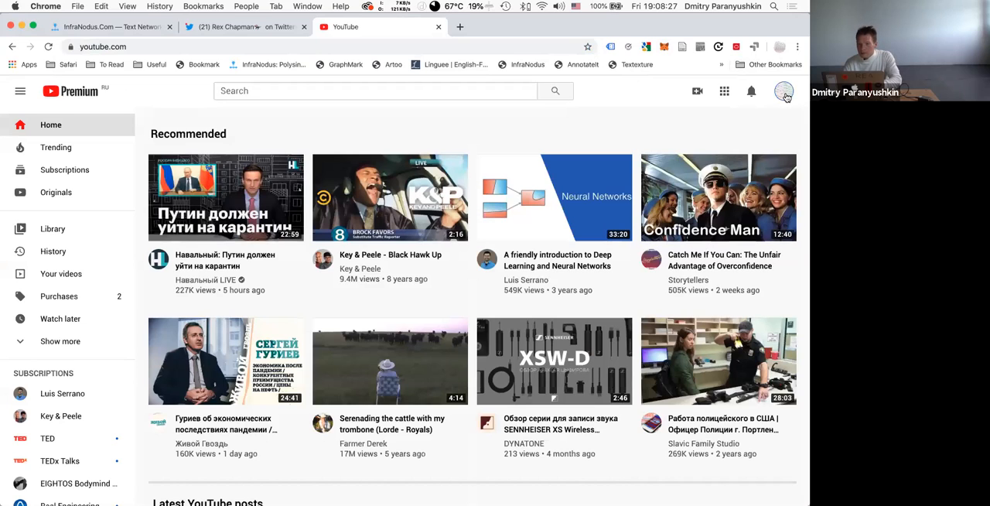
{"action": "left_click", "coordinate": [786, 94]}
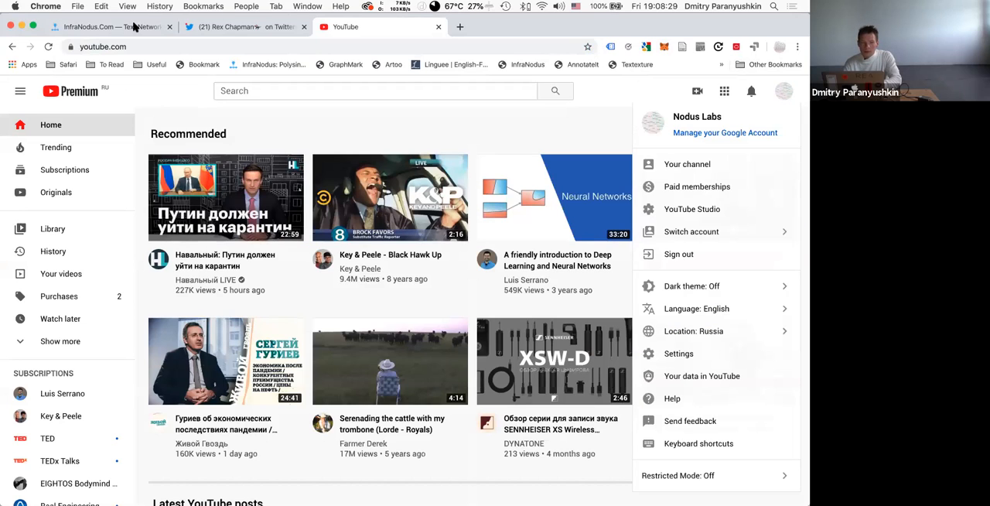
{"action": "left_click", "coordinate": [131, 27]}
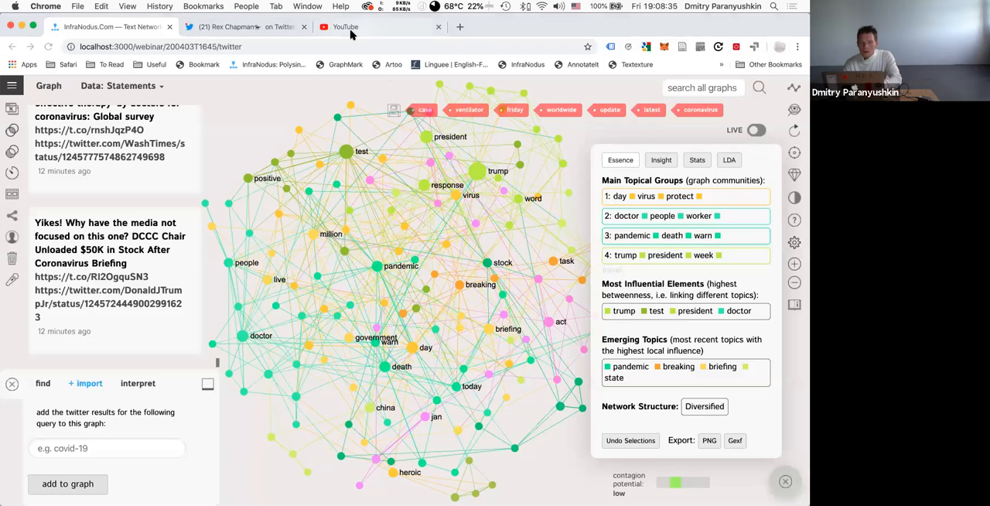
{"action": "left_click", "coordinate": [350, 31]}
{"action": "left_click", "coordinate": [163, 107]}
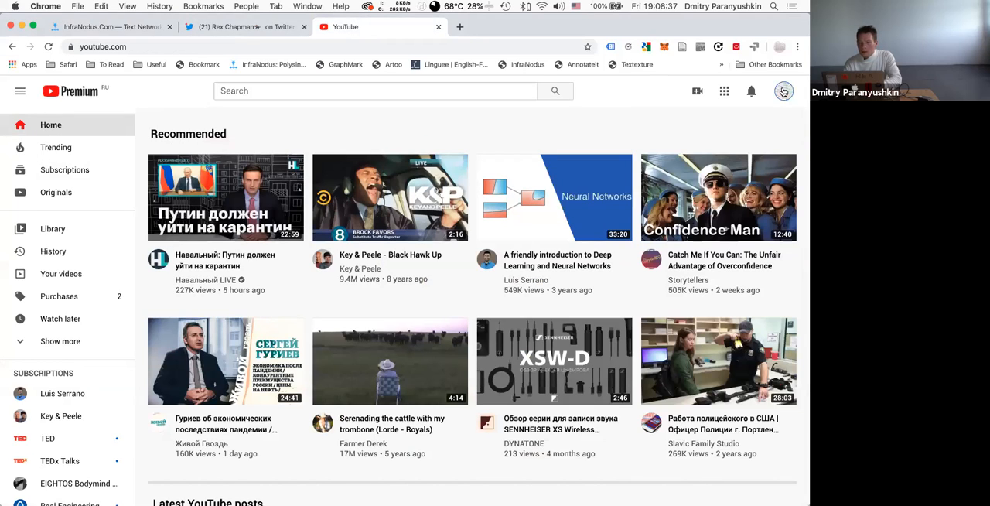
{"action": "left_click", "coordinate": [78, 6]}
{"action": "left_click", "coordinate": [78, 6]}
Open the InfraNodus home page from the graph, follow its footer link to the Nodus Labs YouTube channel, and select the channel's address.
{"action": "left_click", "coordinate": [68, 28]}
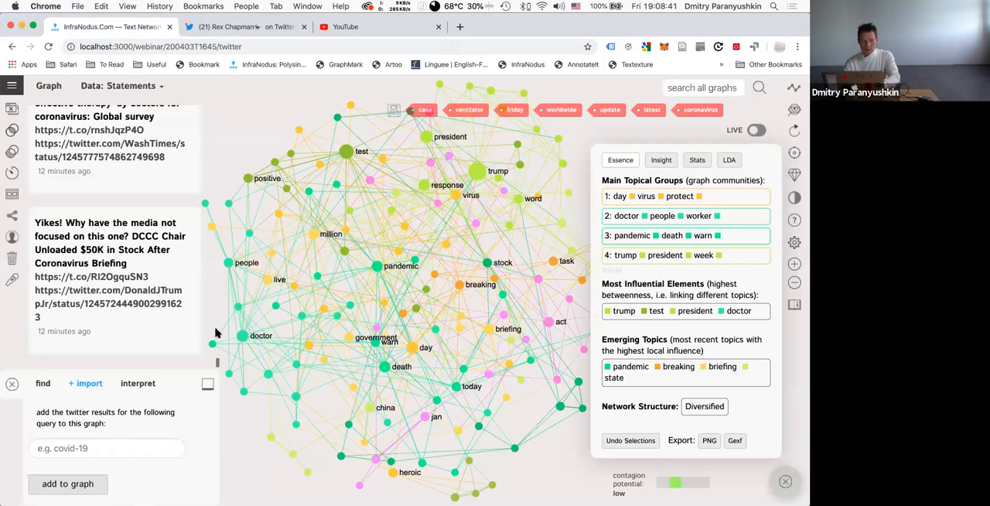
{"action": "left_click", "coordinate": [12, 85]}
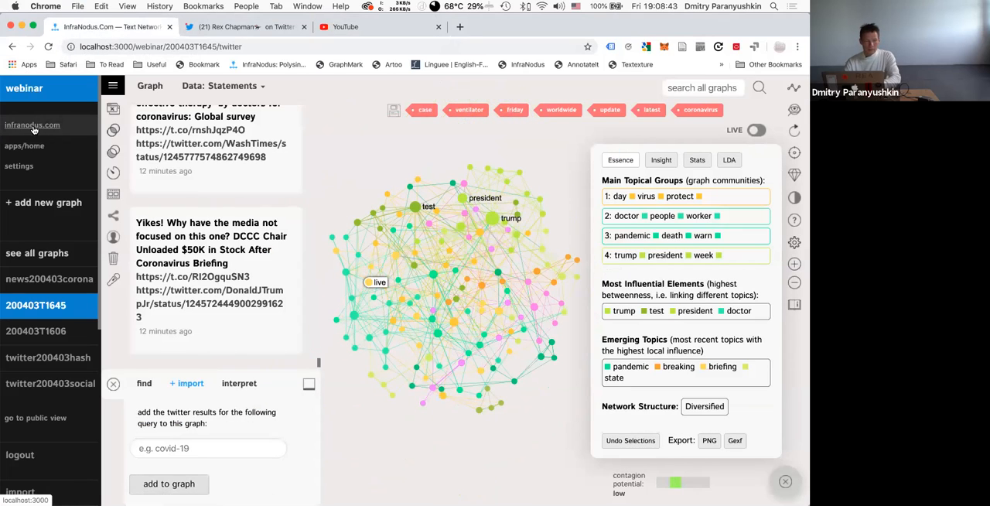
{"action": "left_click", "coordinate": [33, 127]}
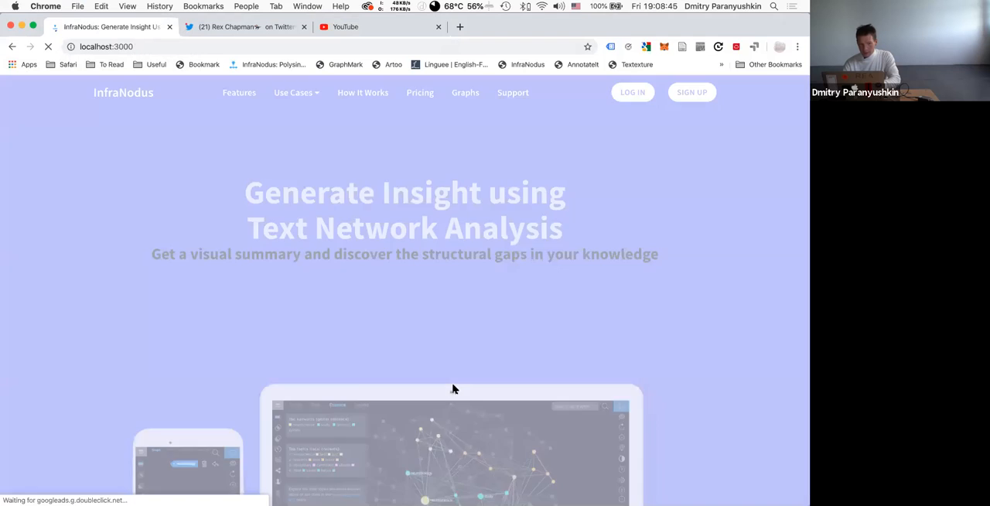
{"action": "scroll", "coordinate": [454, 389], "scroll_direction": "down", "scroll_amount": 20}
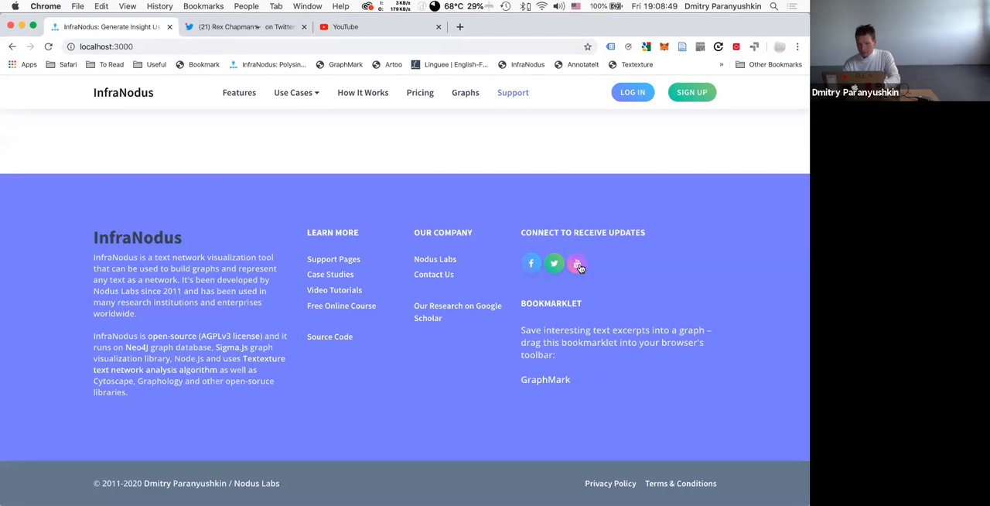
{"action": "left_click", "coordinate": [579, 266]}
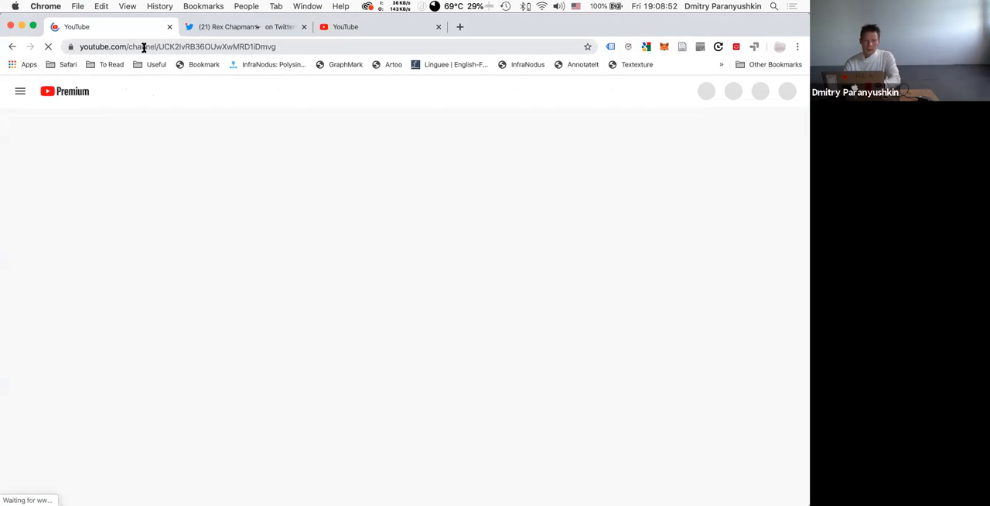
{"action": "left_click", "coordinate": [144, 47]}
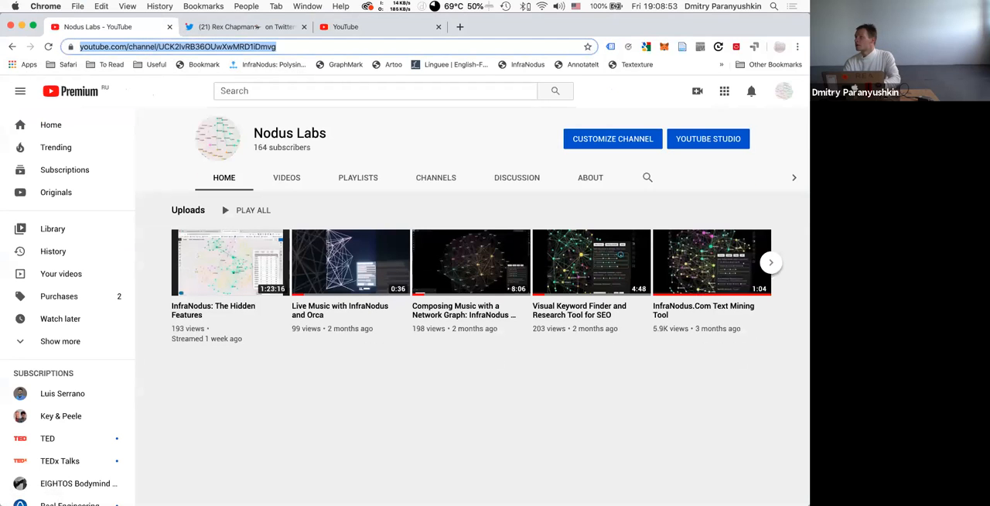
{"action": "key", "text": "super+Tab"}
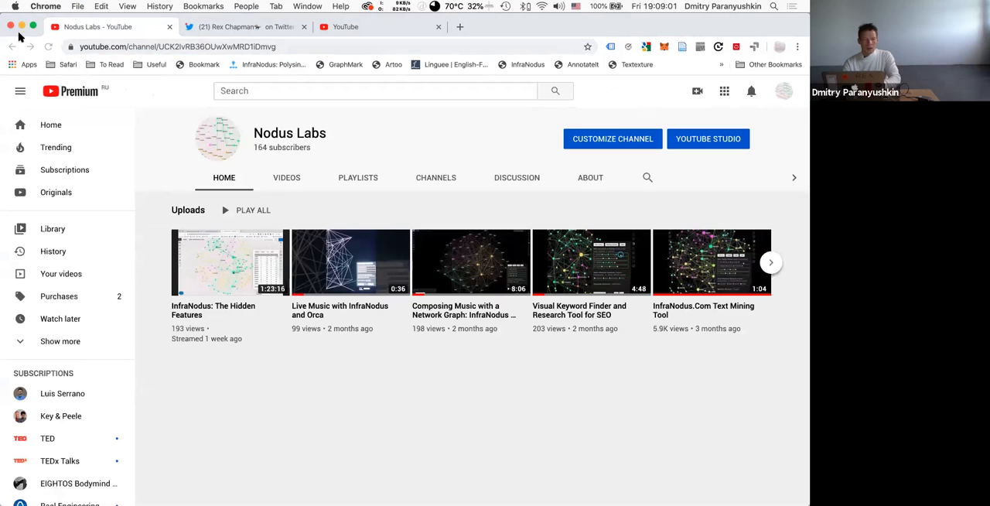
Load the online InfraNodus login page at infranodus.com/login in place of the YouTube channel.
{"action": "left_click", "coordinate": [113, 48]}
{"action": "left_click", "coordinate": [113, 48]}
{"action": "type", "text": "infranodus.com/lo"}
{"action": "key", "text": "Return"}
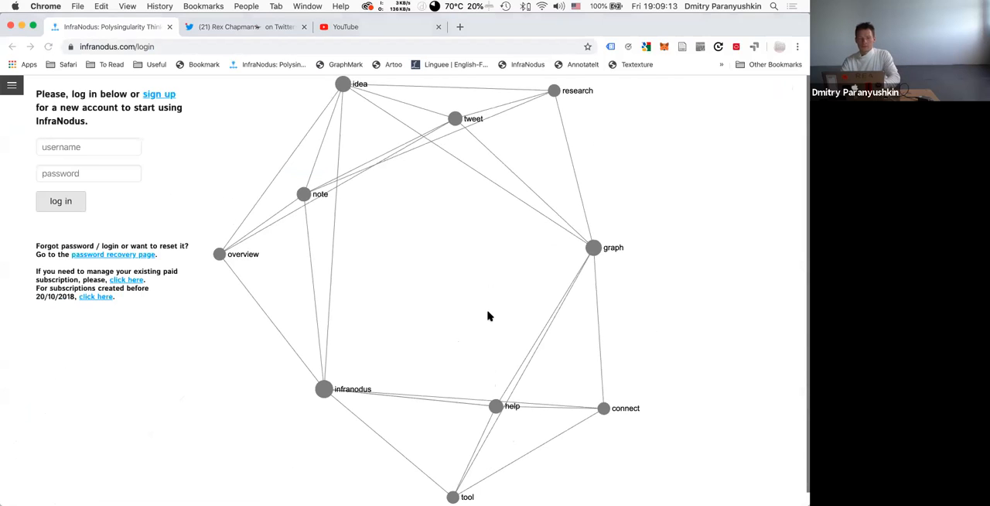
Return to the local InfraNodus apps page at localhost:3000/apps.
{"action": "left_click", "coordinate": [112, 41]}
{"action": "type", "text": "localhost:3000"}
{"action": "key", "text": "Return"}
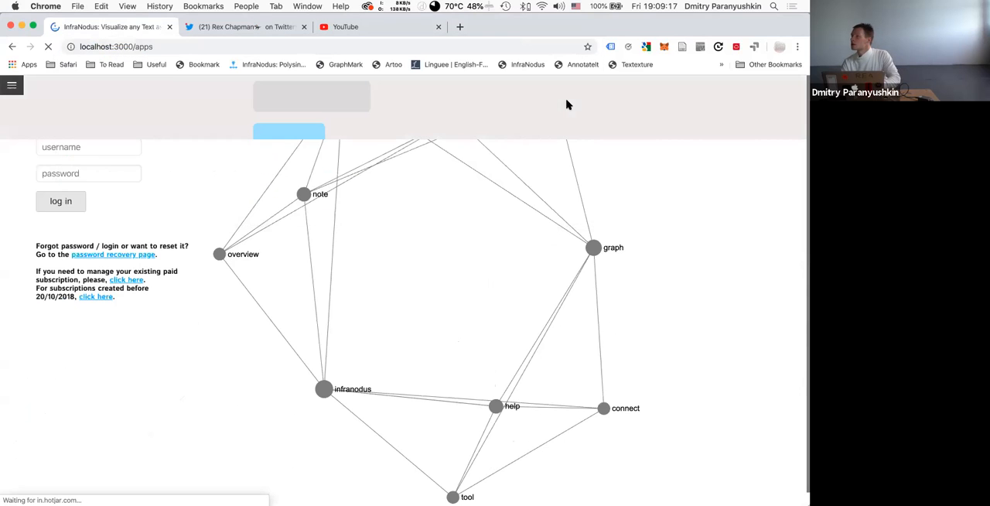
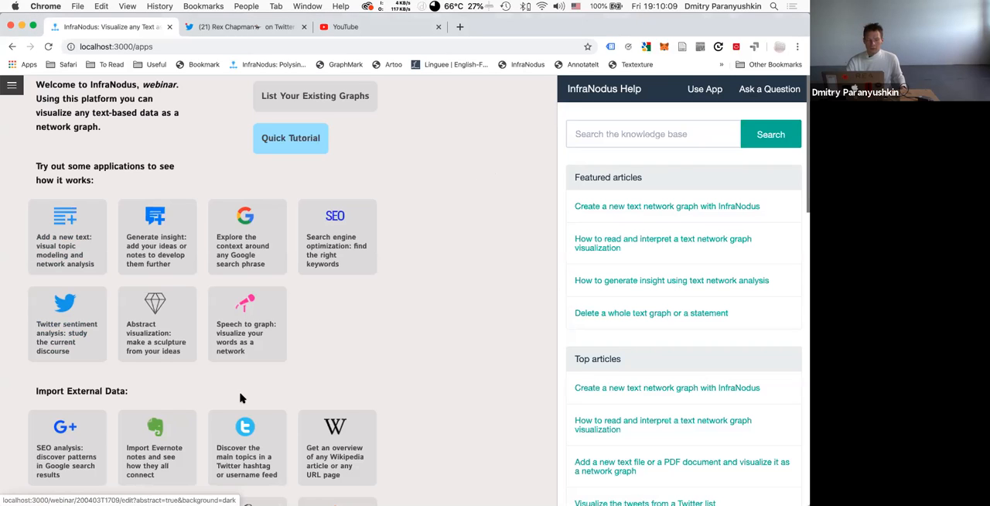
{"action": "scroll", "coordinate": [224, 452], "scroll_direction": "down", "scroll_amount": 3}
{"action": "scroll", "coordinate": [173, 418], "scroll_direction": "down", "scroll_amount": 3}
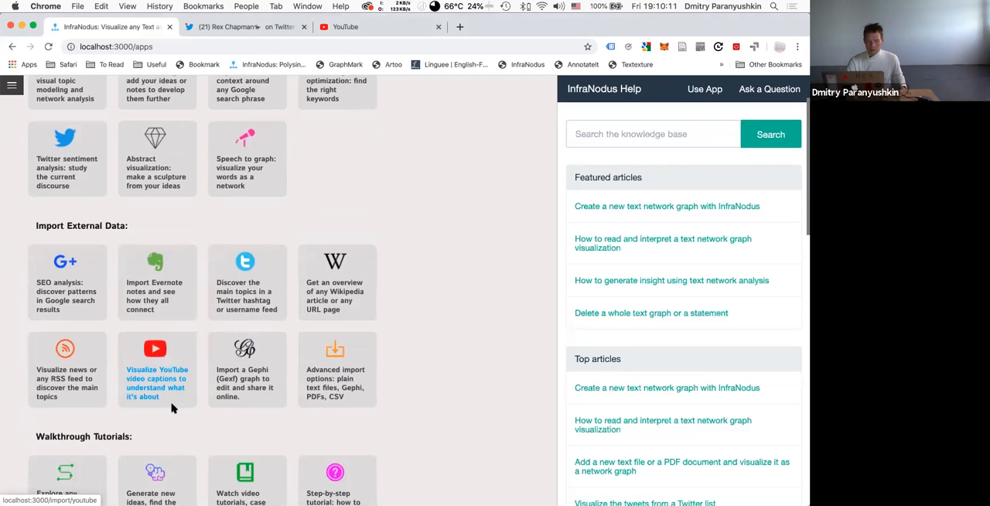
{"action": "left_click", "coordinate": [241, 298]}
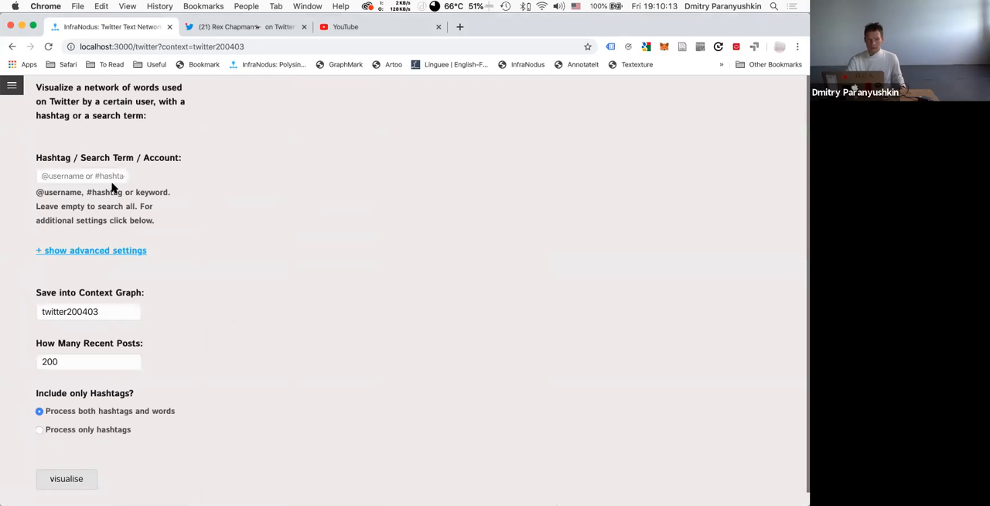
{"action": "left_click", "coordinate": [71, 178]}
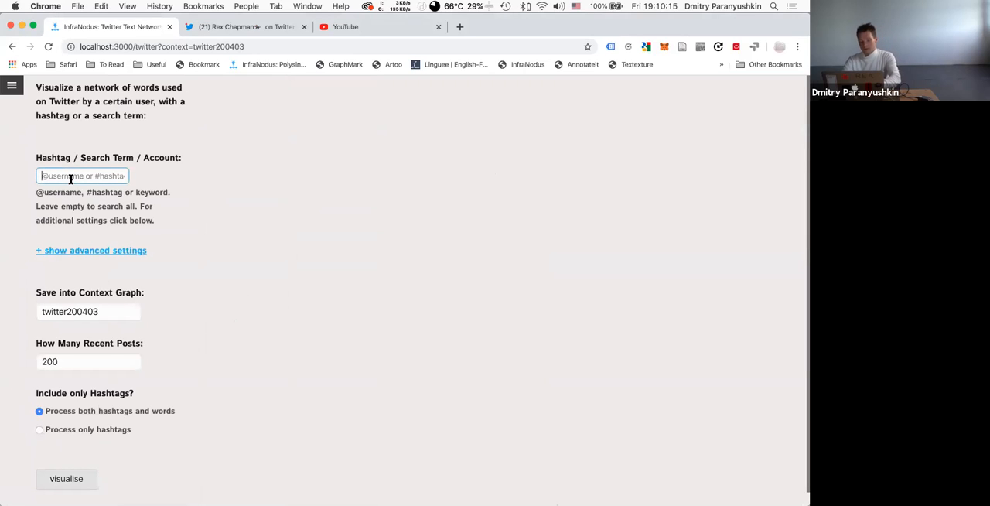
{"action": "type", "text": "@noduslabs"}
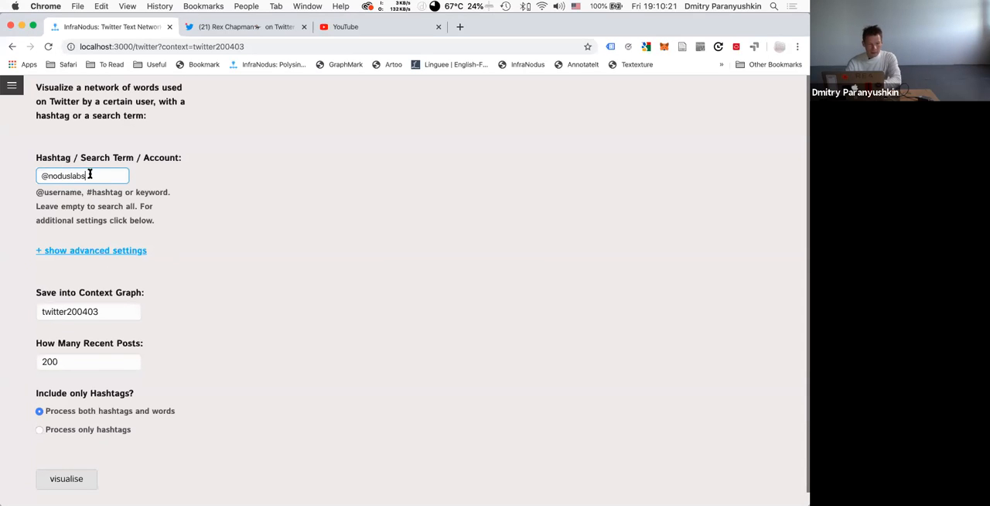
{"action": "left_click", "coordinate": [78, 250]}
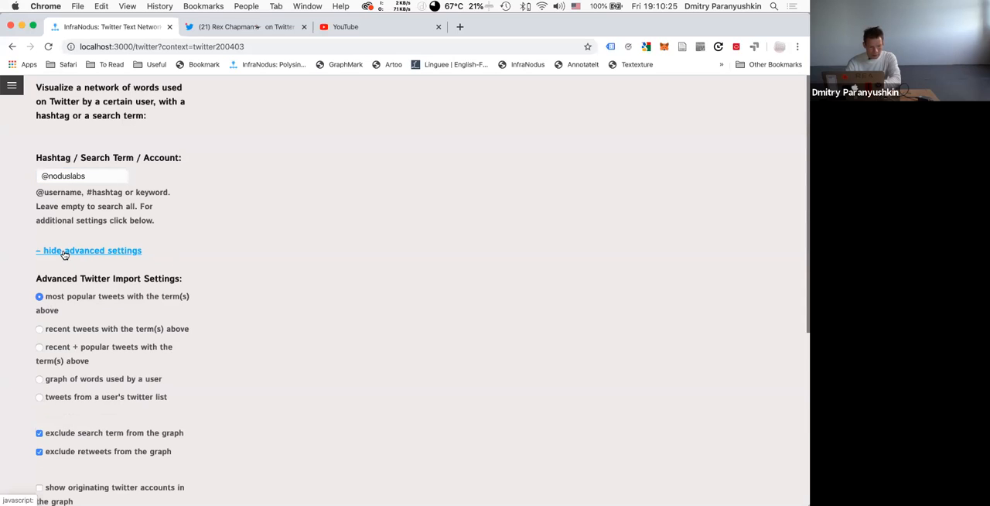
{"action": "left_click", "coordinate": [73, 255]}
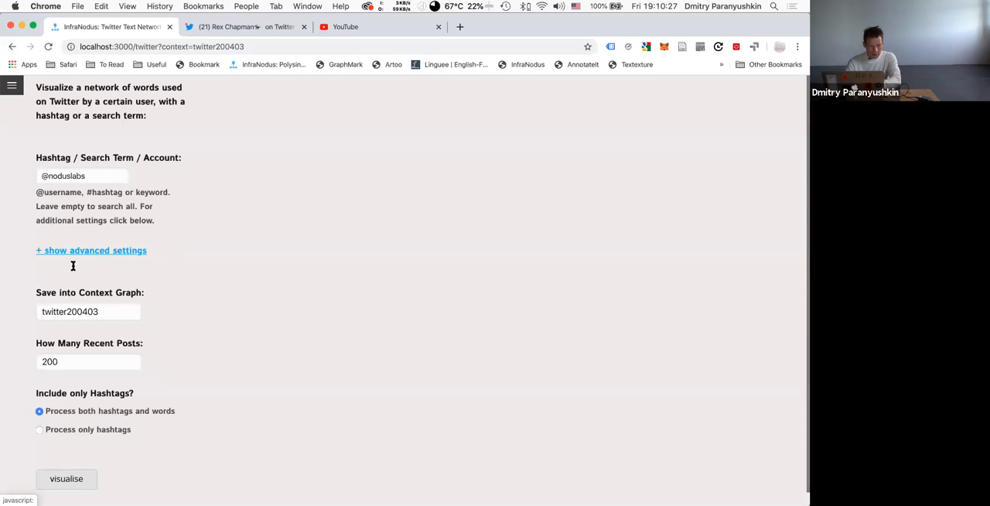
Name the context graph datascience and try to visualise the account's 200 recent posts with both hashtags and words.
{"action": "double_click", "coordinate": [88, 313]}
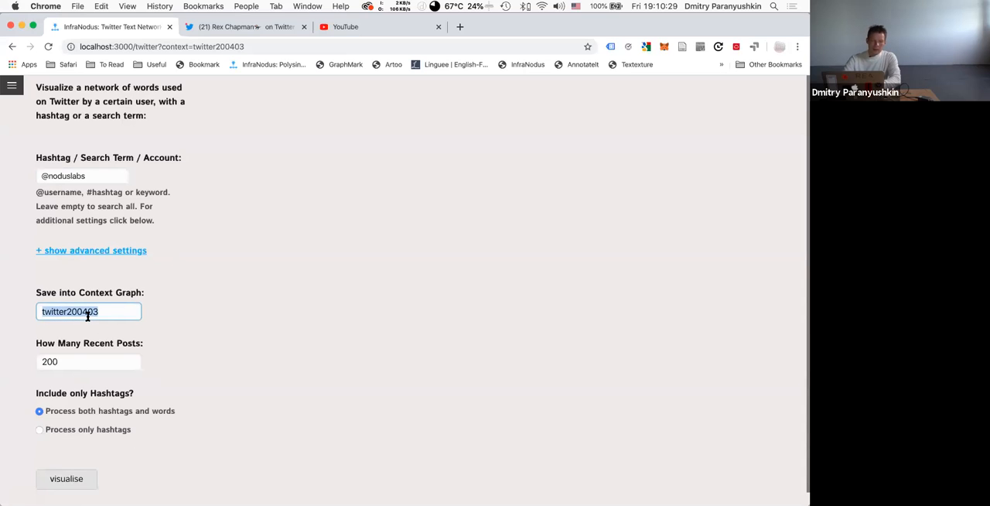
{"action": "type", "text": "datascience"}
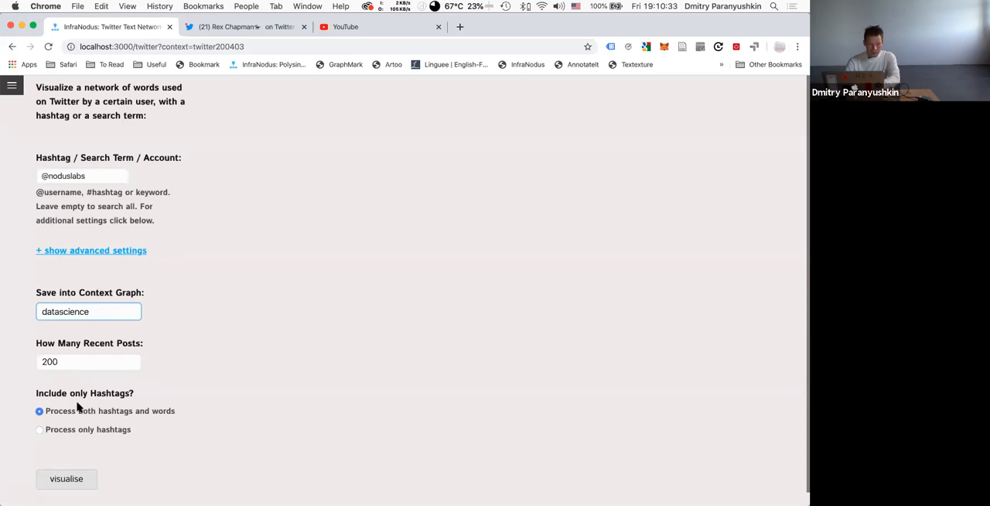
{"action": "left_click", "coordinate": [68, 480]}
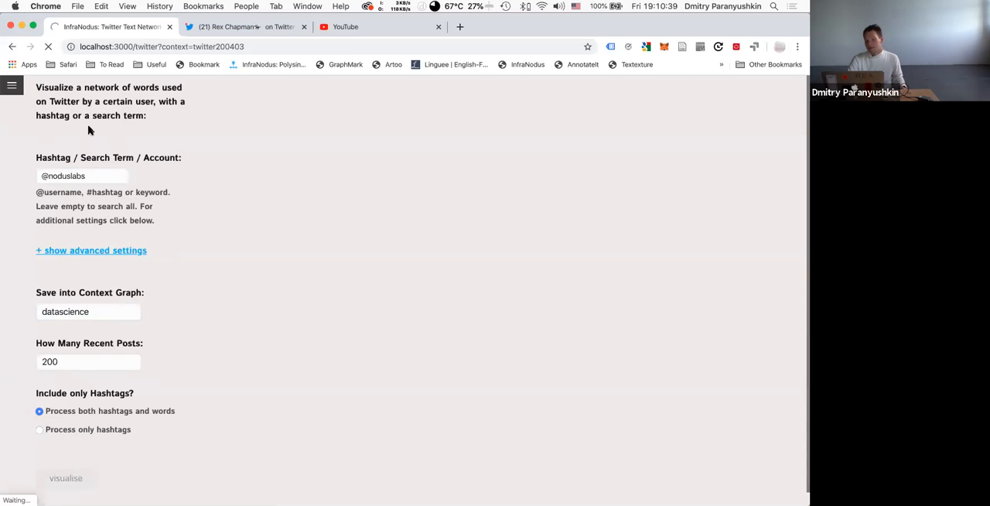
{"action": "left_click", "coordinate": [79, 312]}
{"action": "double_click", "coordinate": [79, 311]}
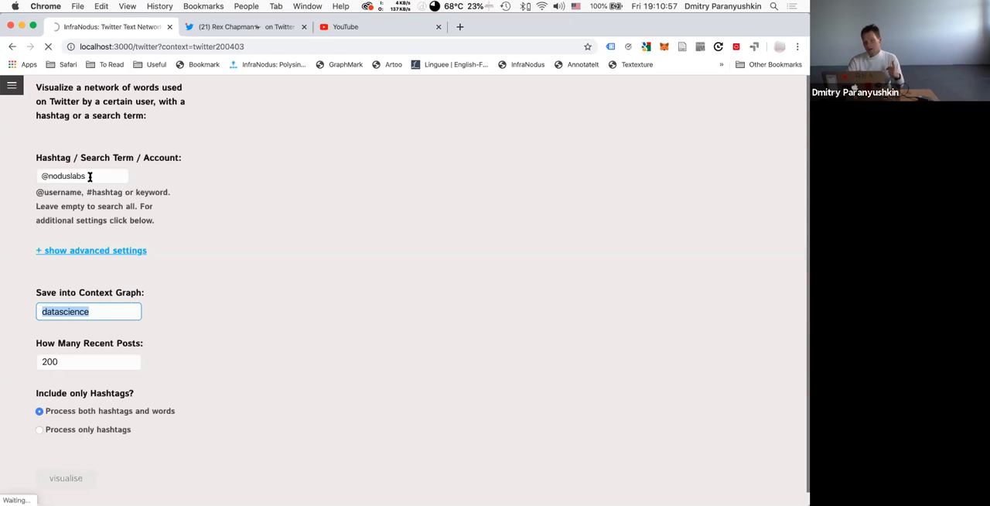
Abandon the Twitter import by going back to the apps page, and collapse the navigation sidebar.
{"action": "left_click", "coordinate": [15, 91]}
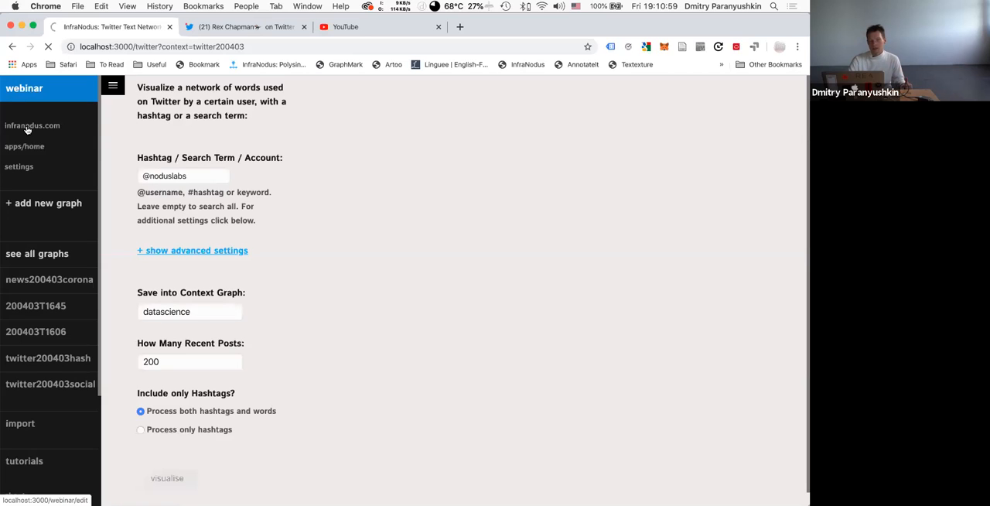
{"action": "left_click", "coordinate": [28, 148]}
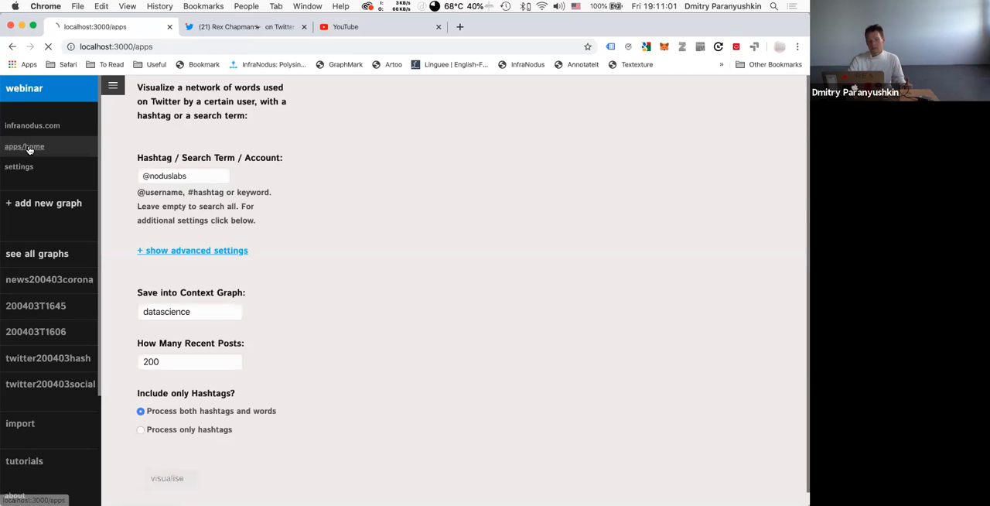
{"action": "left_click", "coordinate": [15, 90]}
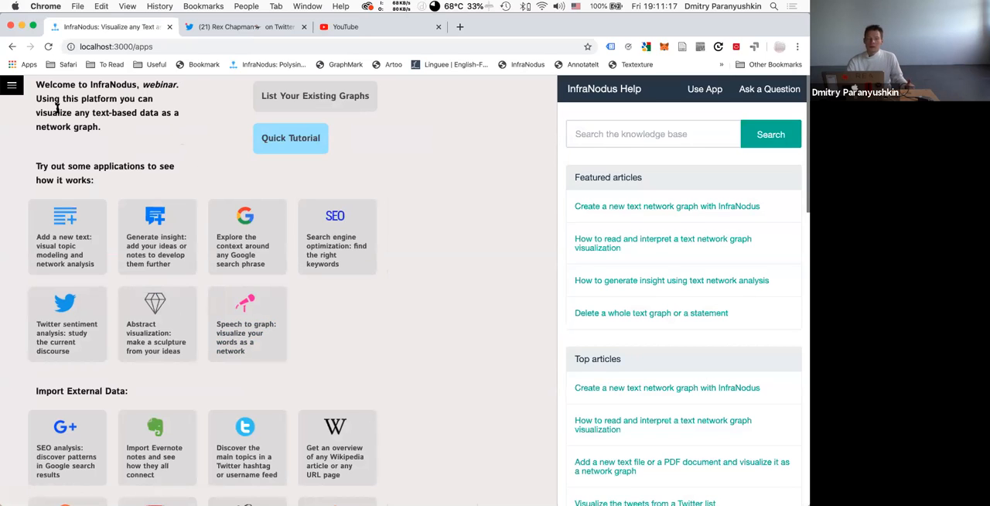
Open the InfraNodus settings and set the MIDI interface to MIDI Activated.
{"action": "left_click", "coordinate": [12, 86]}
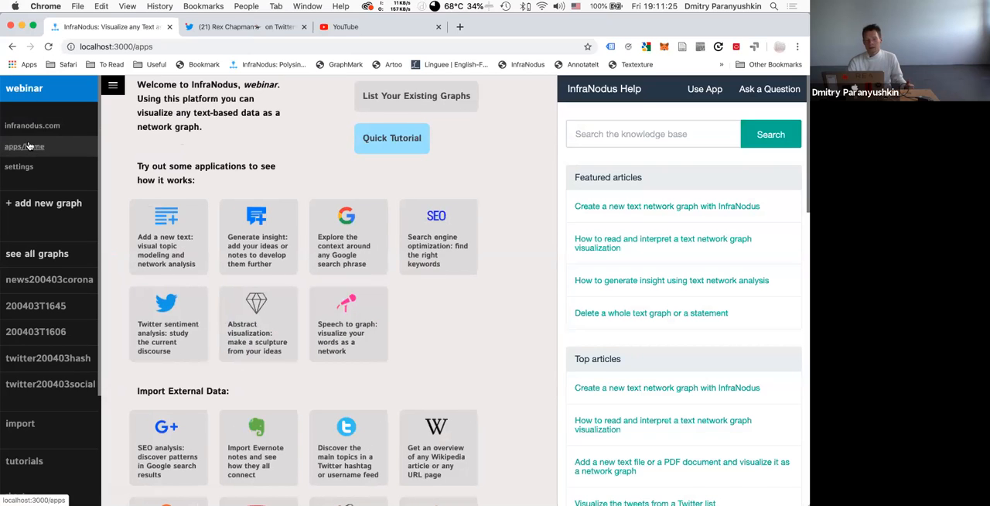
{"action": "left_click", "coordinate": [24, 166]}
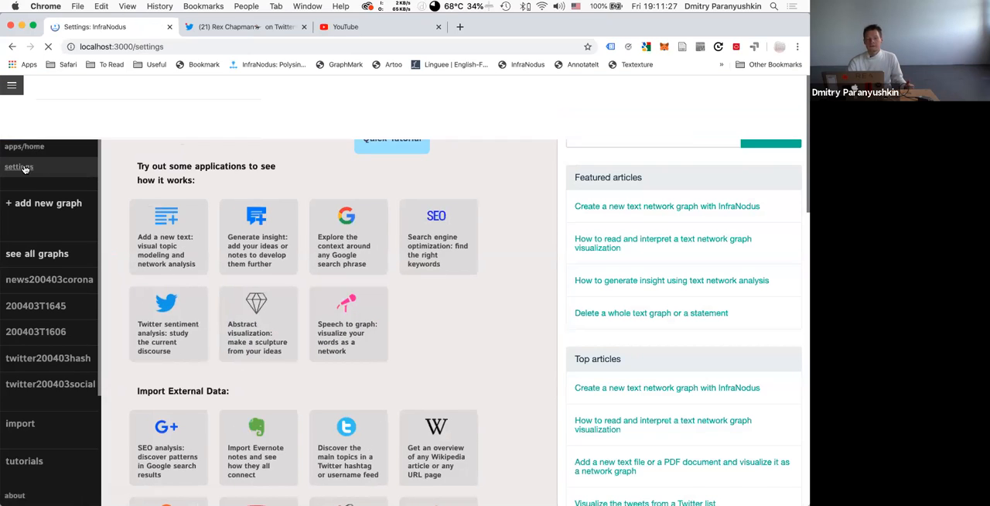
{"action": "scroll", "coordinate": [183, 277], "scroll_direction": "down", "scroll_amount": 15}
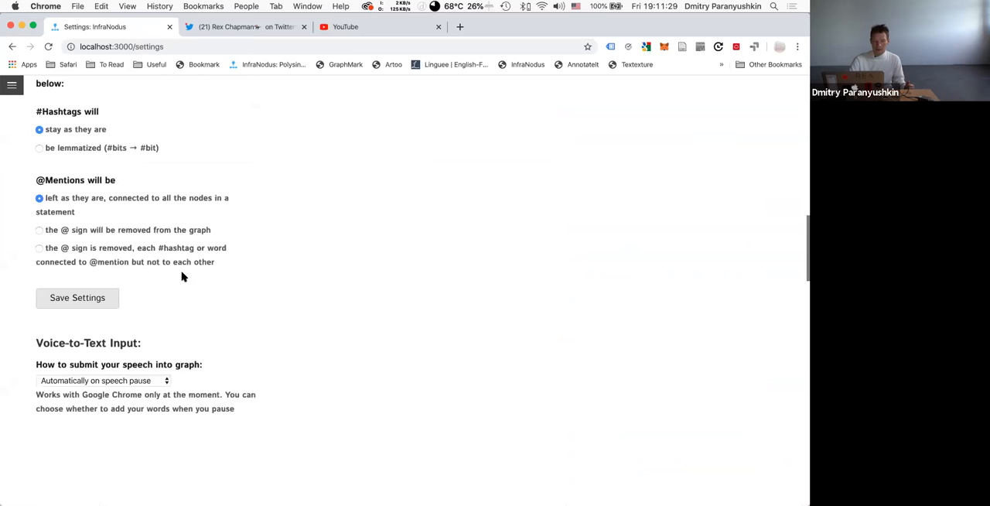
{"action": "scroll", "coordinate": [183, 277], "scroll_direction": "down", "scroll_amount": 15}
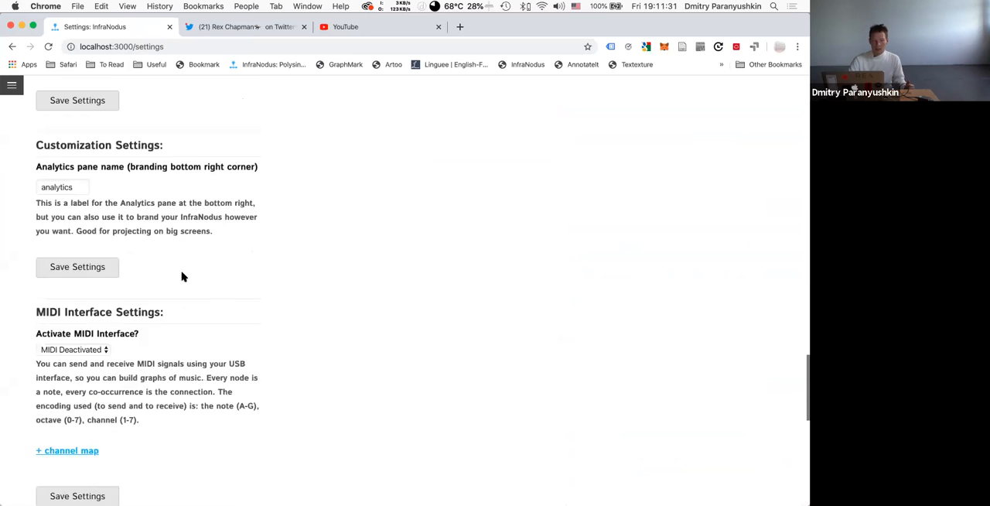
{"action": "left_click", "coordinate": [89, 230]}
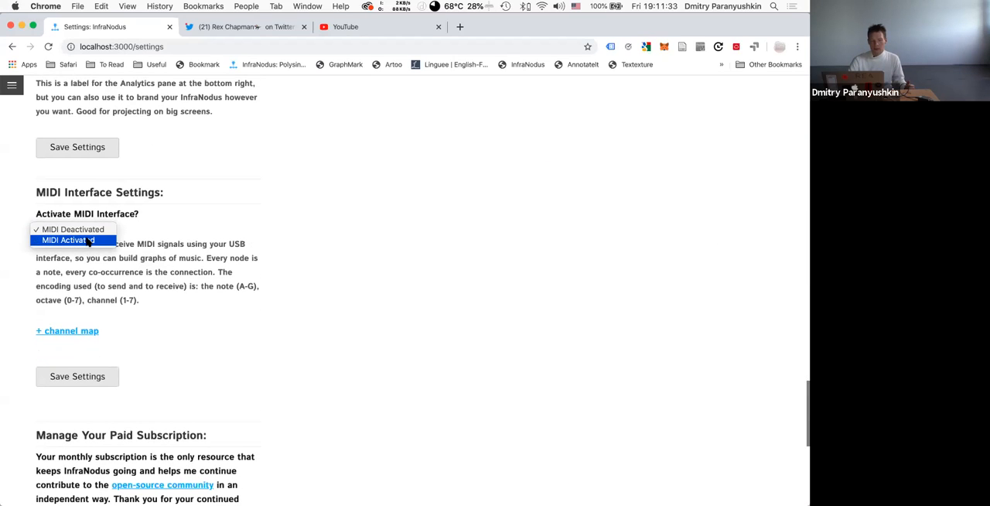
{"action": "left_click", "coordinate": [88, 241]}
Expand the MIDI channel map, examine its output channel, note, device and duration settings, and return to the apps page.
{"action": "left_click", "coordinate": [71, 331]}
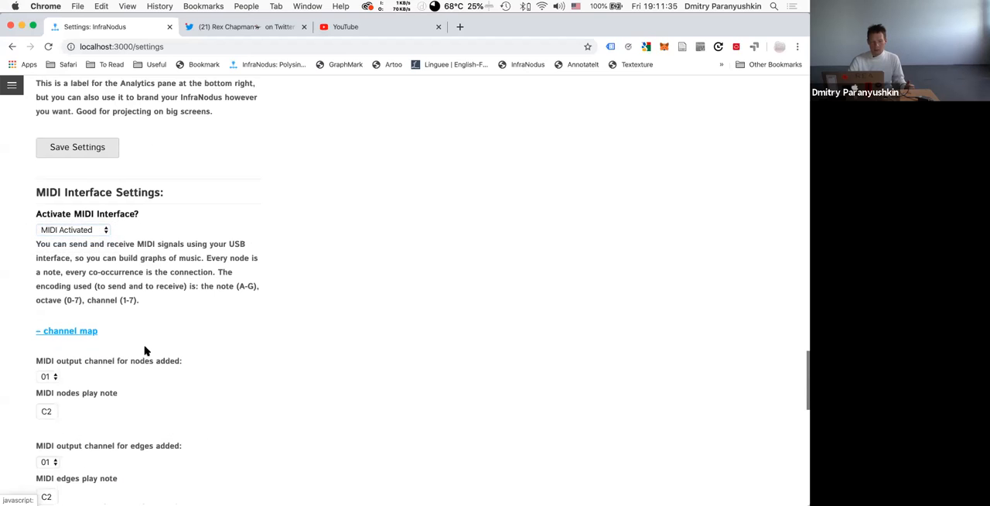
{"action": "scroll", "coordinate": [147, 355], "scroll_direction": "down", "scroll_amount": 1}
{"action": "scroll", "coordinate": [149, 358], "scroll_direction": "down", "scroll_amount": 3}
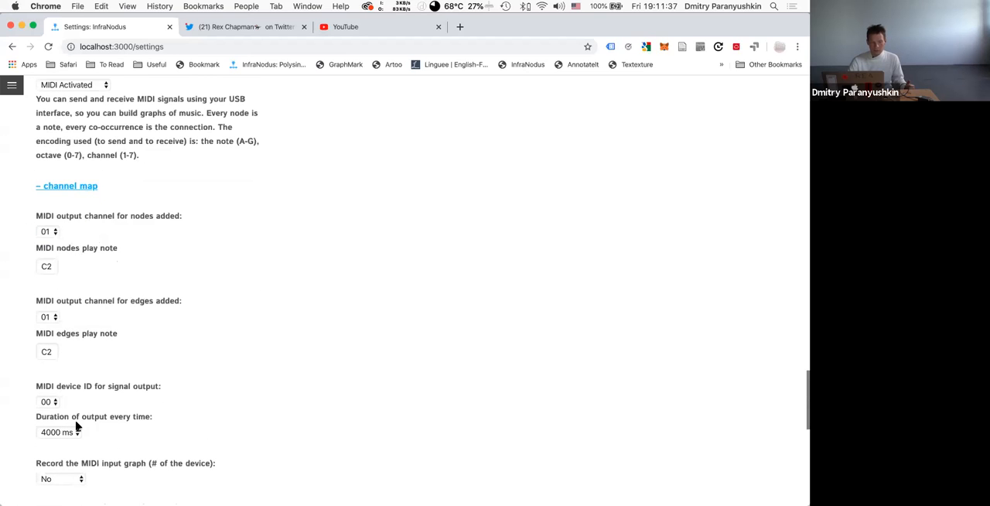
{"action": "scroll", "coordinate": [76, 425], "scroll_direction": "down", "scroll_amount": 4}
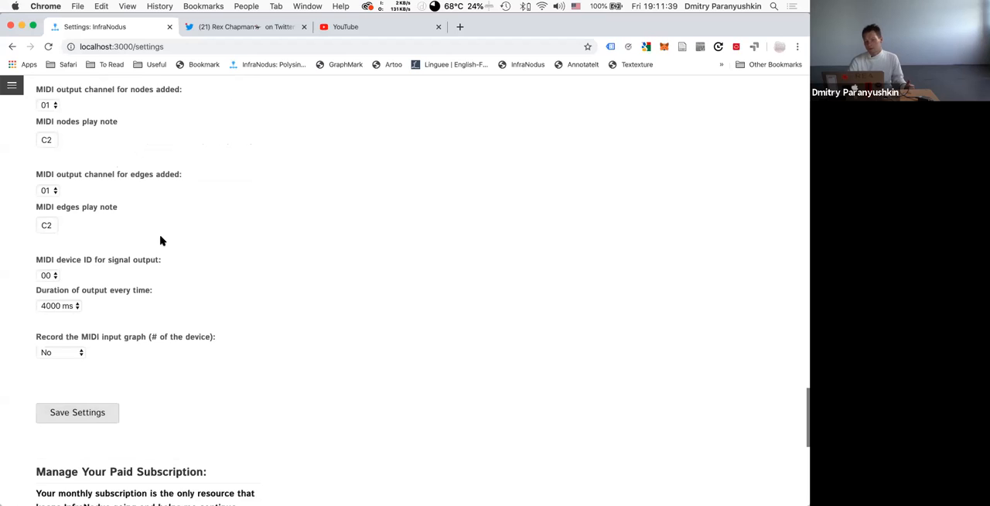
{"action": "scroll", "coordinate": [134, 195], "scroll_direction": "up", "scroll_amount": 4}
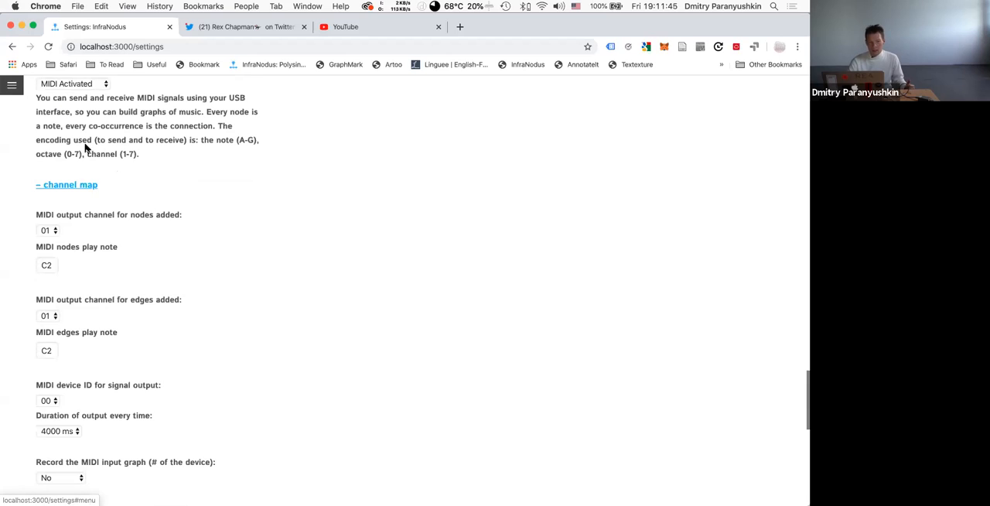
{"action": "scroll", "coordinate": [99, 142], "scroll_direction": "up", "scroll_amount": 2}
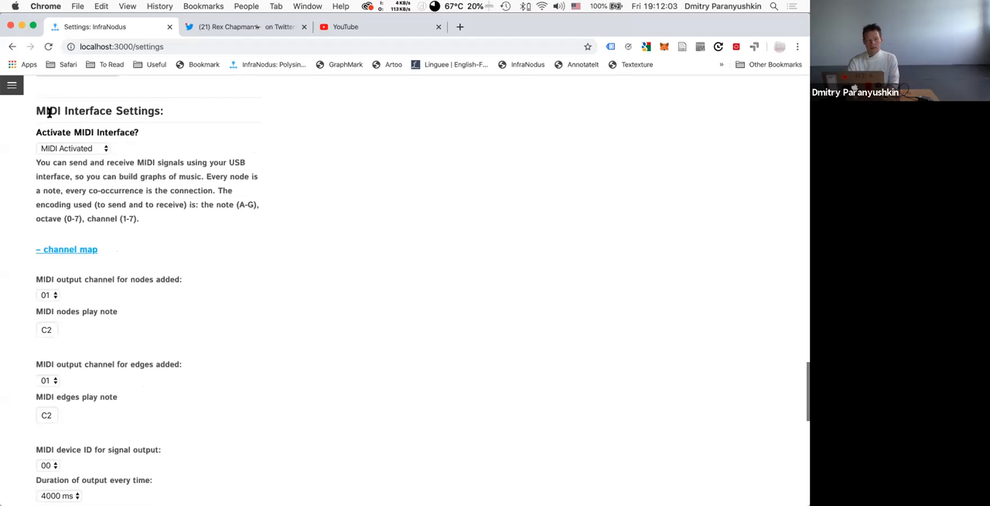
{"action": "left_click", "coordinate": [12, 88]}
{"action": "left_click", "coordinate": [21, 149]}
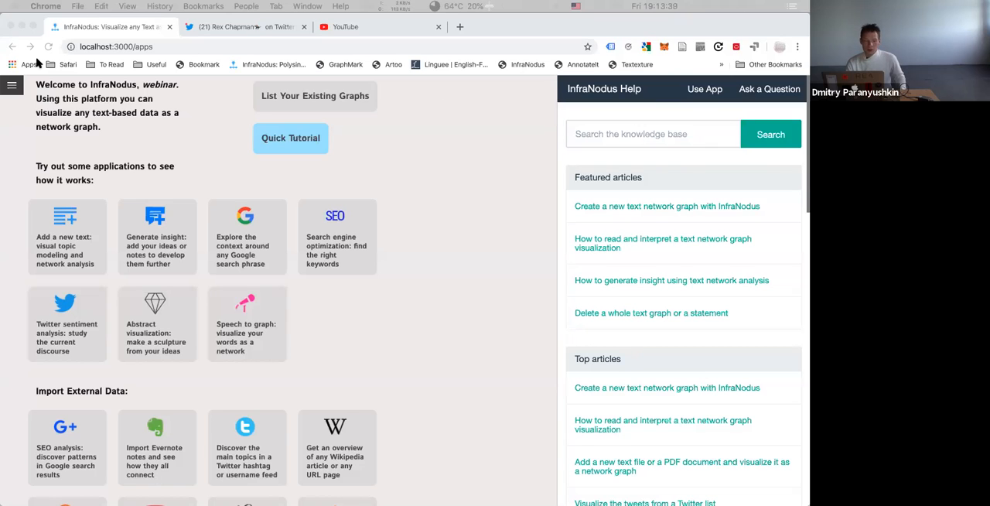
{"action": "left_click", "coordinate": [241, 248]}
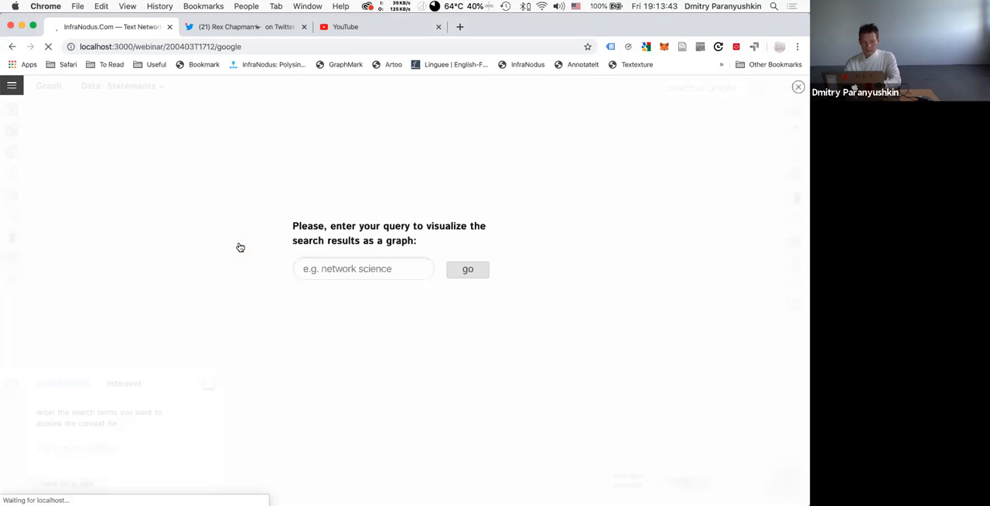
{"action": "left_click", "coordinate": [344, 276]}
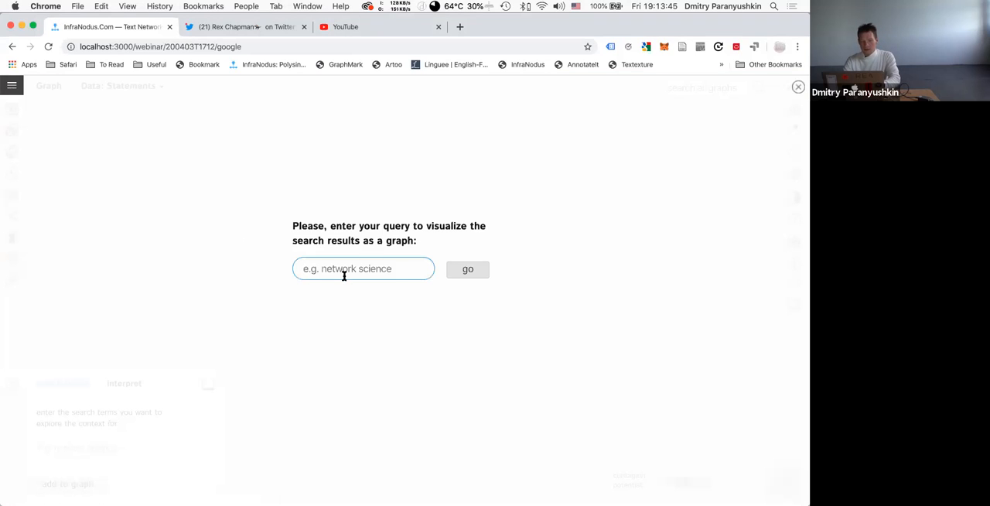
{"action": "left_click", "coordinate": [13, 85]}
{"action": "left_click", "coordinate": [22, 148]}
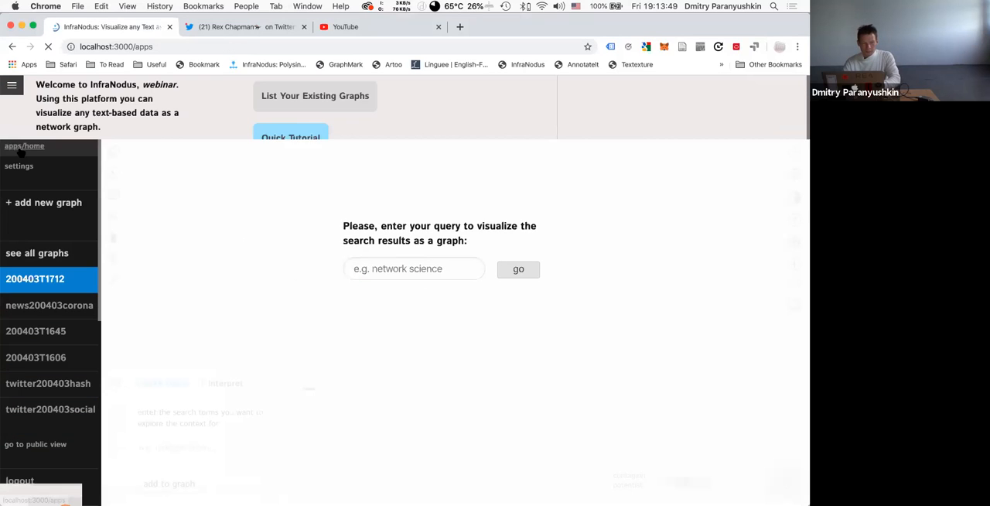
Start a Google search context graph and visualise the search results for coronavirus.
{"action": "left_click", "coordinate": [256, 246]}
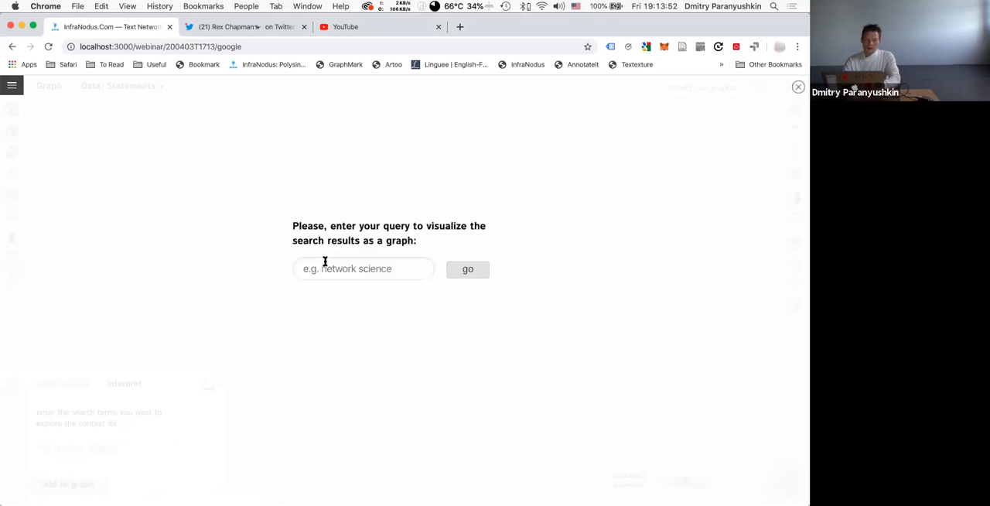
{"action": "left_click", "coordinate": [325, 264]}
{"action": "type", "text": "coronavirus"}
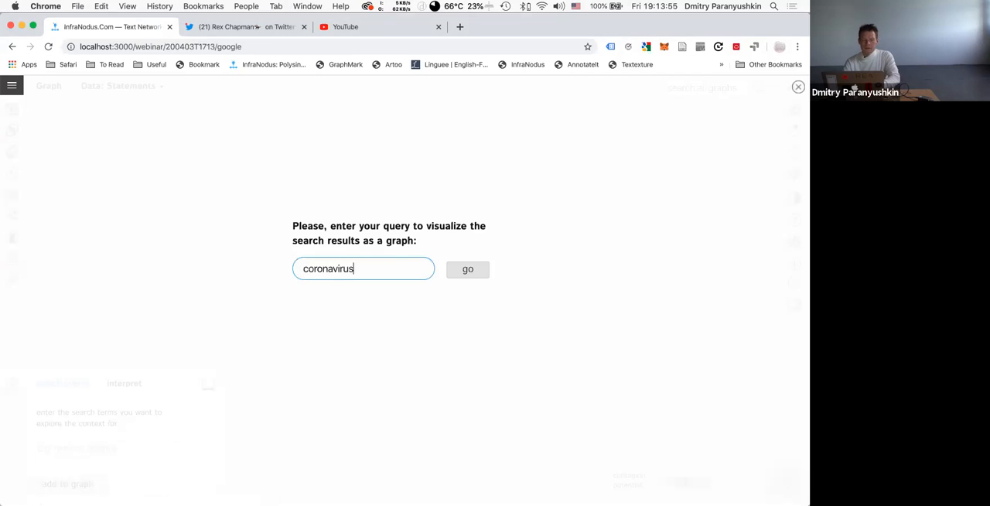
{"action": "left_click", "coordinate": [467, 276]}
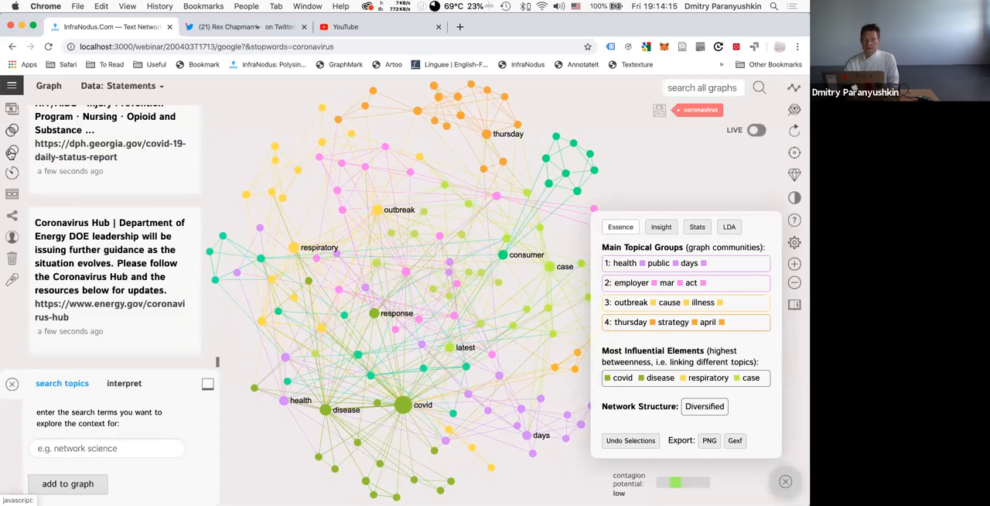
Compare the Google graph with the Twitter graph 200403T1645 to find what the Twitter graph is missing, and show the comparison insight.
{"action": "left_click", "coordinate": [11, 85]}
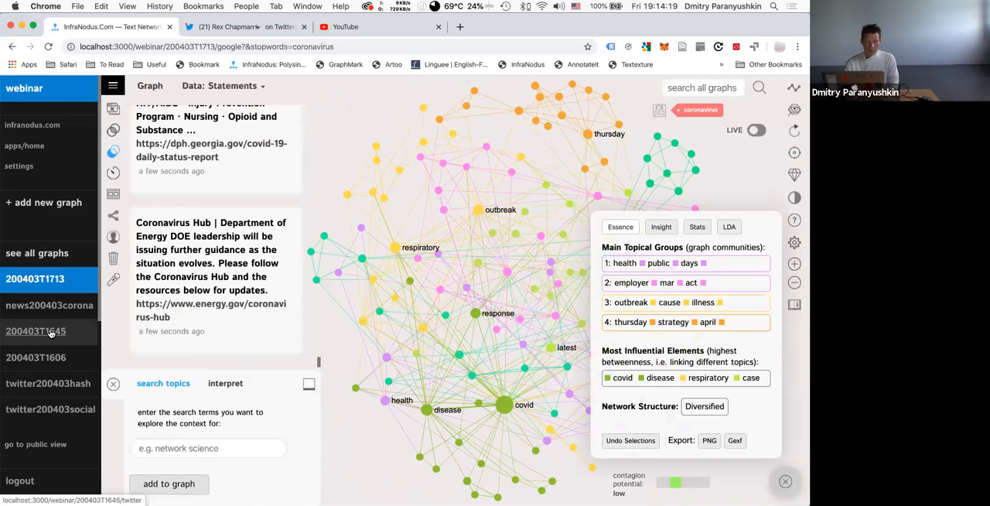
{"action": "left_click", "coordinate": [44, 333]}
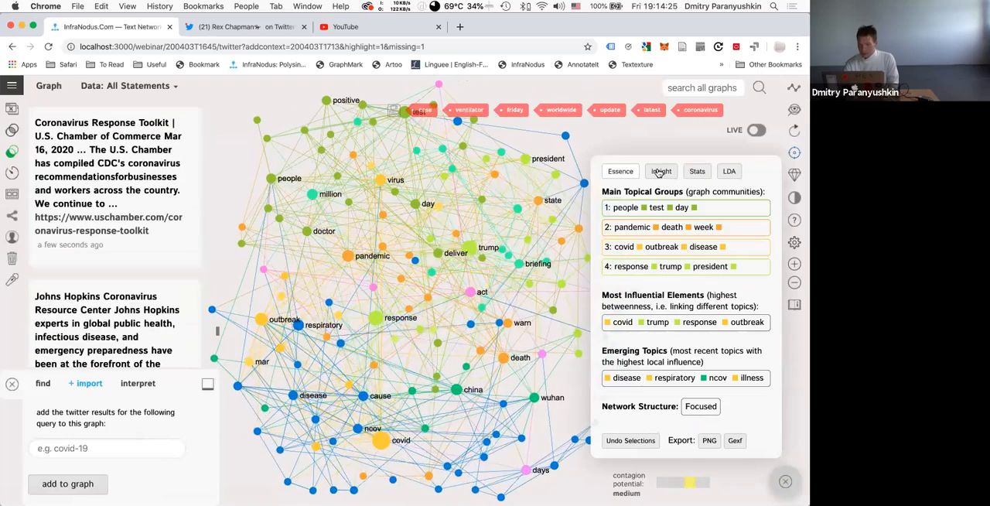
{"action": "left_click", "coordinate": [658, 171]}
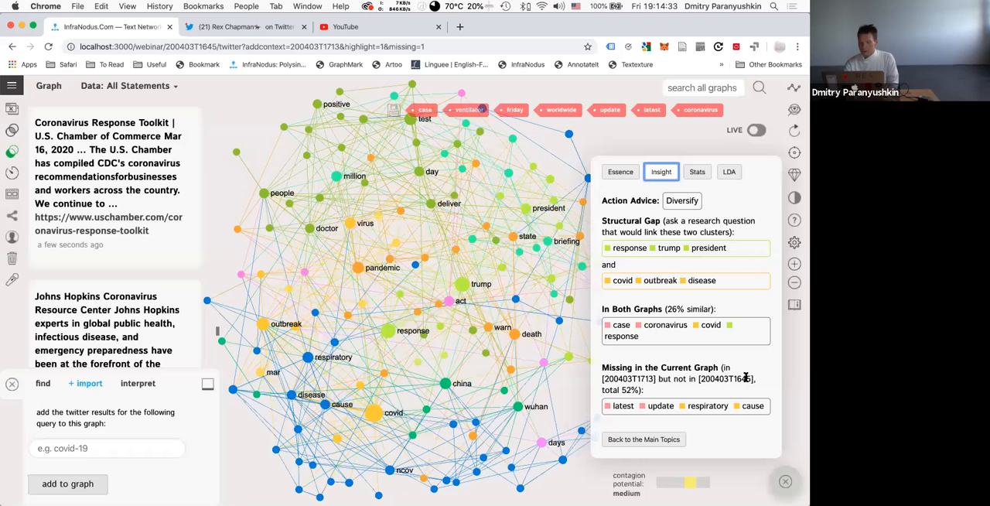
Select the missing terms respiratory and cause, and read the statements that contain both.
{"action": "left_click", "coordinate": [706, 406]}
{"action": "left_click", "coordinate": [752, 408]}
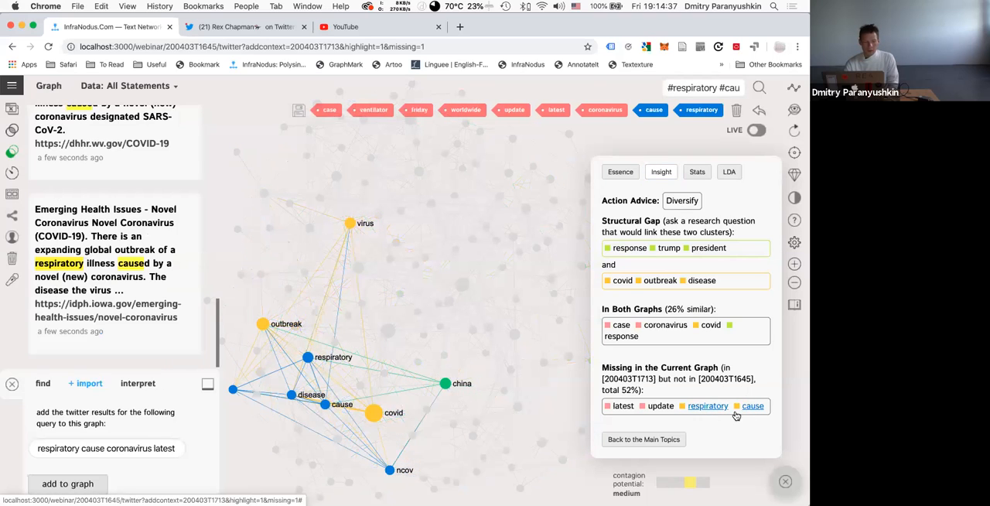
{"action": "scroll", "coordinate": [77, 253], "scroll_direction": "up", "scroll_amount": 3}
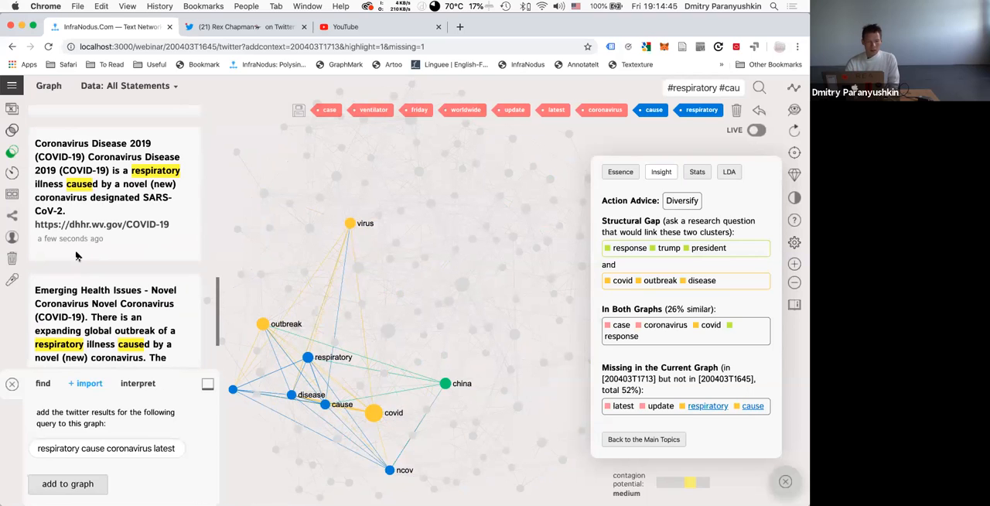
Read the remaining statements that contain respiratory and cause, and restore the full graph by clearing the selection.
{"action": "scroll", "coordinate": [77, 255], "scroll_direction": "down", "scroll_amount": 1}
{"action": "scroll", "coordinate": [77, 255], "scroll_direction": "up", "scroll_amount": 1}
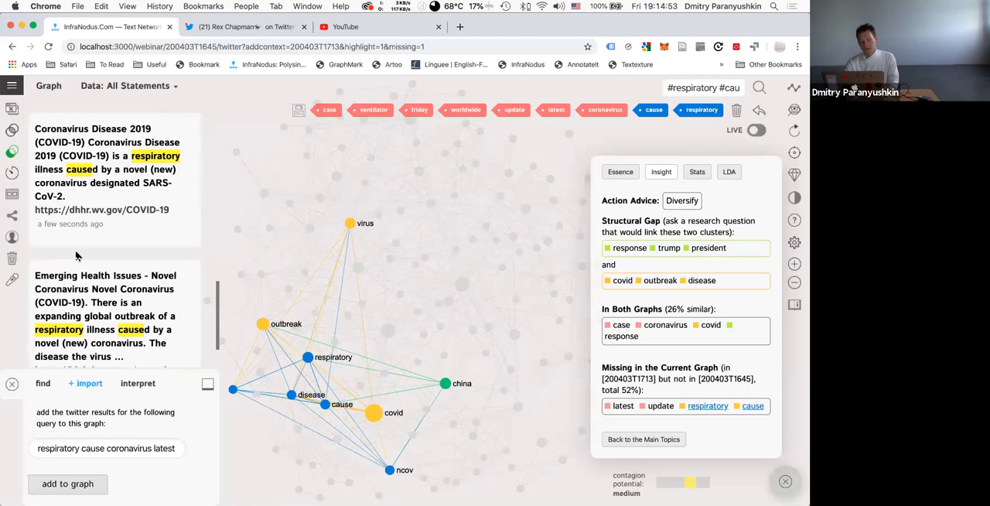
{"action": "scroll", "coordinate": [76, 256], "scroll_direction": "down", "scroll_amount": 3}
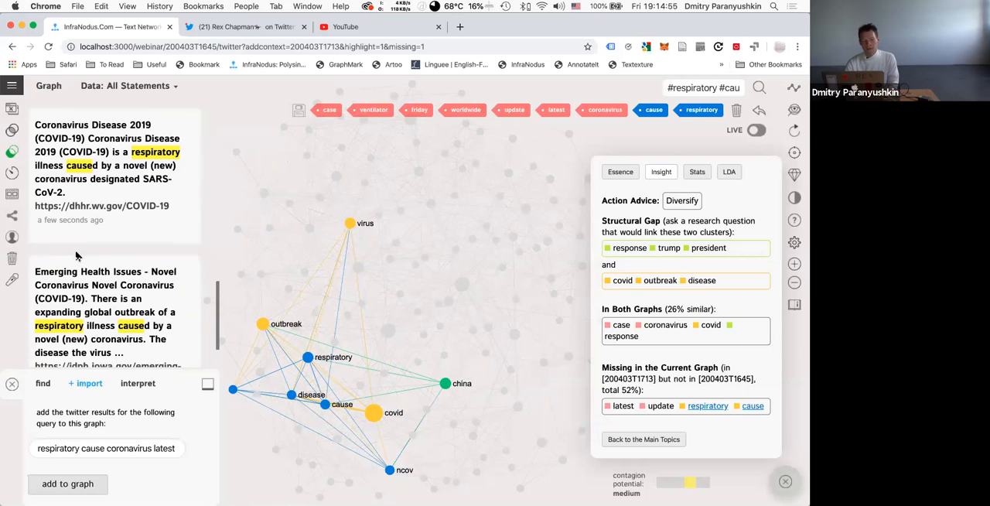
{"action": "left_click", "coordinate": [758, 113]}
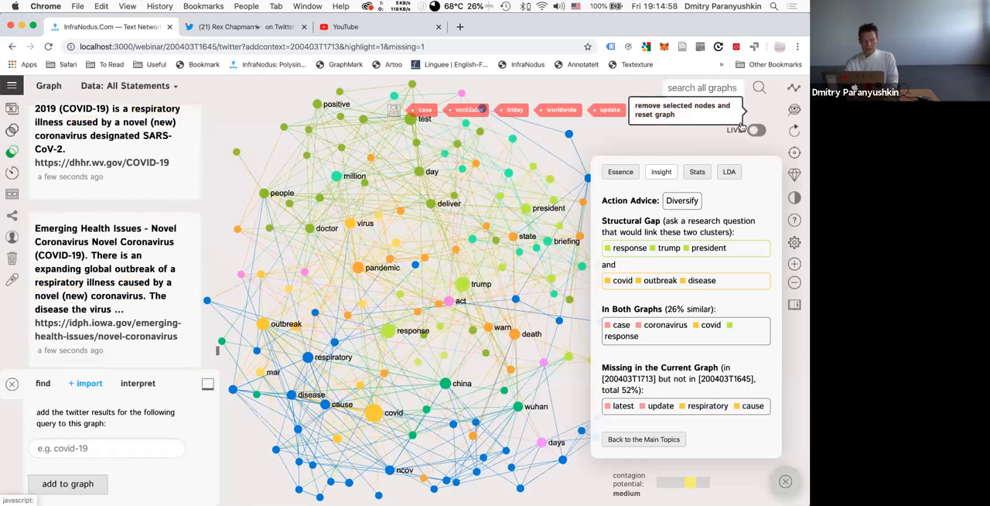
Select the covid and response nodes together and remove both from the graph.
{"action": "left_click", "coordinate": [373, 413]}
{"action": "left_click", "coordinate": [388, 331]}
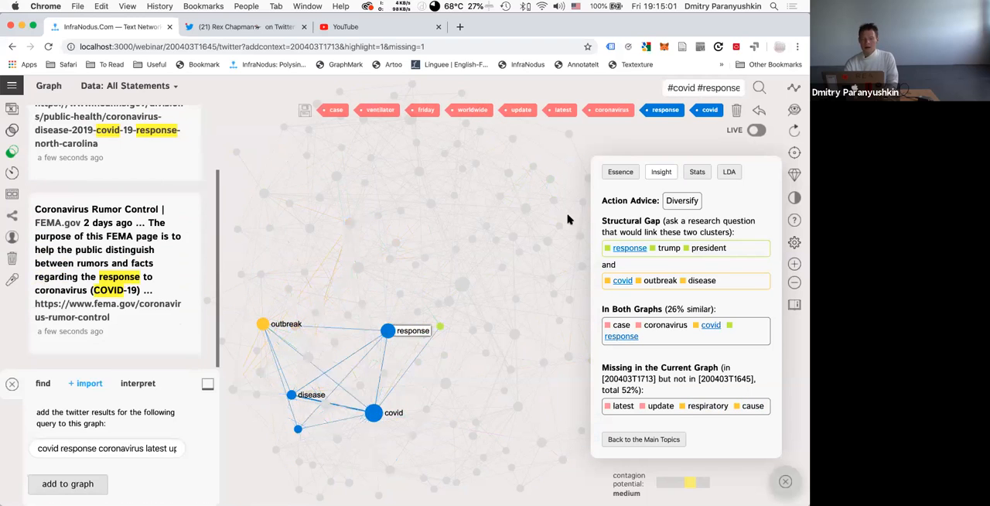
{"action": "left_click", "coordinate": [739, 114]}
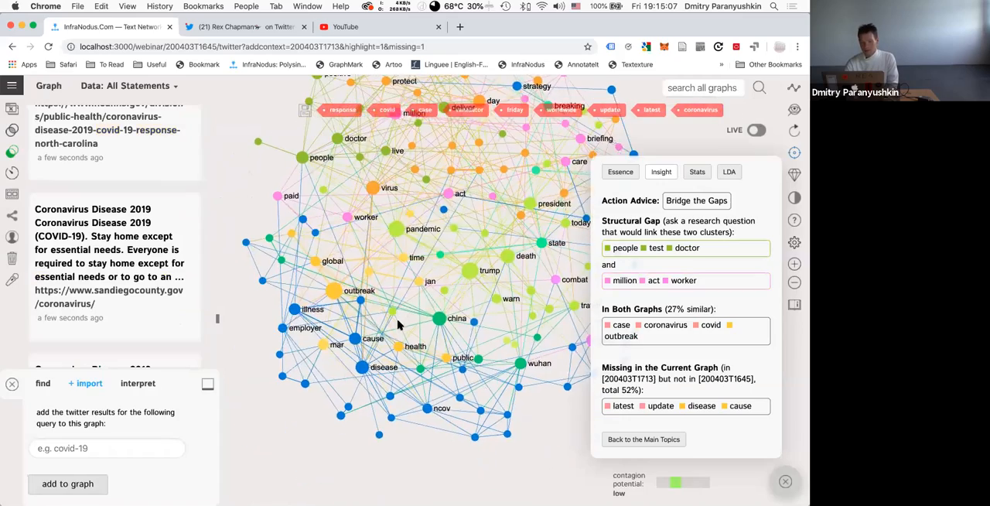
Select the cause and disease nodes and read the search result statements that contain them.
{"action": "left_click", "coordinate": [363, 333]}
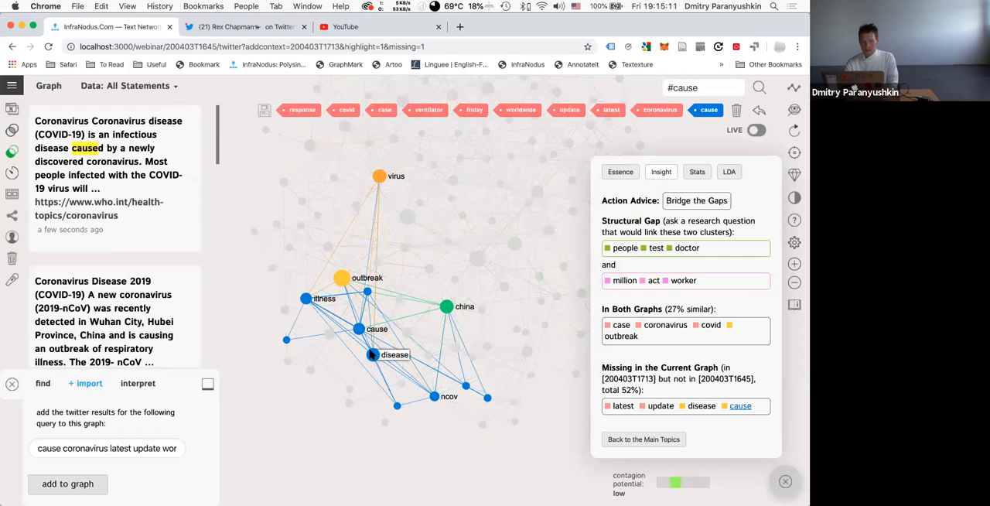
{"action": "left_click", "coordinate": [374, 357]}
{"action": "scroll", "coordinate": [136, 267], "scroll_direction": "down", "scroll_amount": 5}
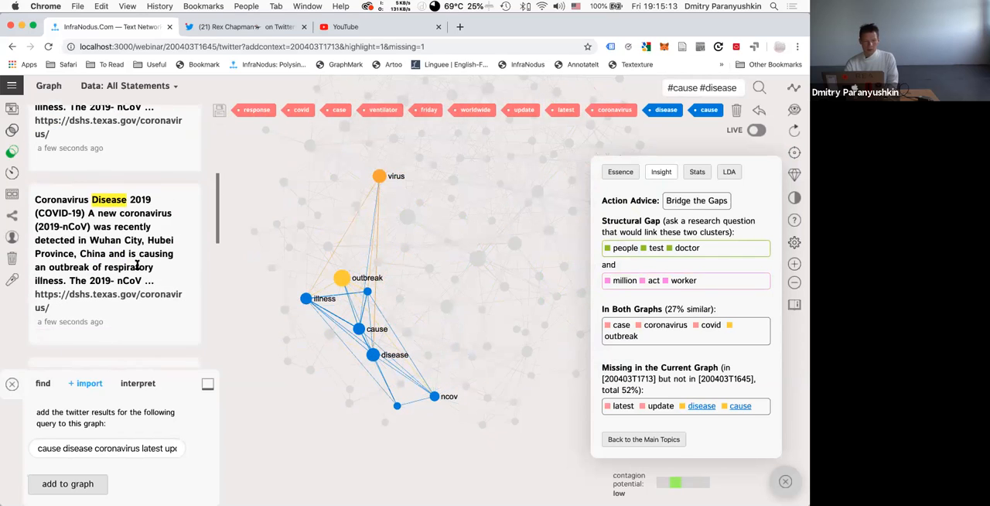
{"action": "scroll", "coordinate": [137, 264], "scroll_direction": "up", "scroll_amount": 5}
{"action": "scroll", "coordinate": [137, 266], "scroll_direction": "up", "scroll_amount": 1}
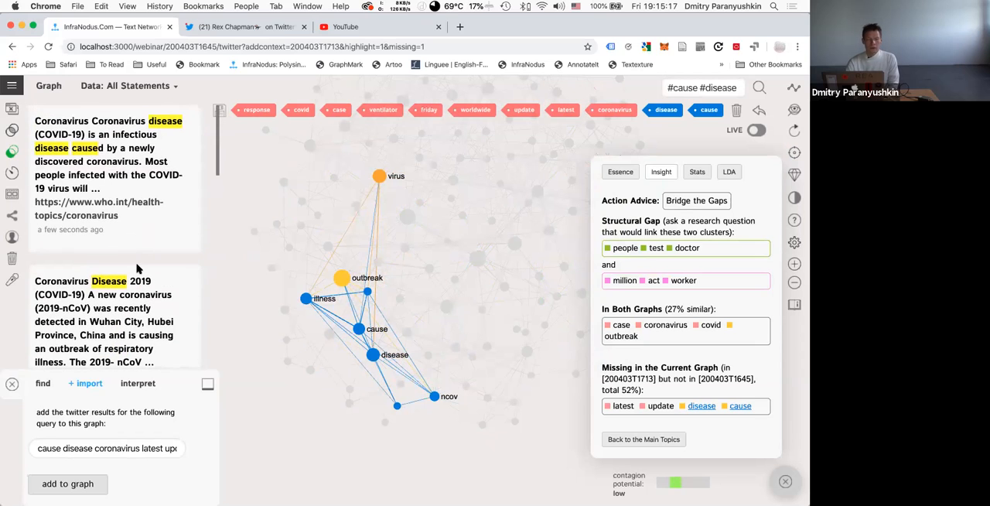
{"action": "scroll", "coordinate": [137, 268], "scroll_direction": "down", "scroll_amount": 2}
{"action": "scroll", "coordinate": [137, 268], "scroll_direction": "up", "scroll_amount": 2}
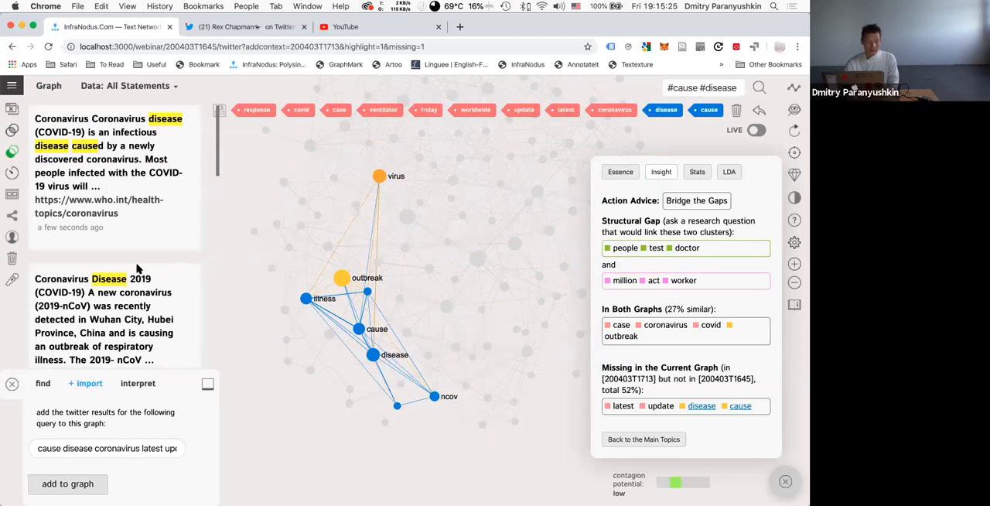
{"action": "scroll", "coordinate": [137, 268], "scroll_direction": "down", "scroll_amount": 5}
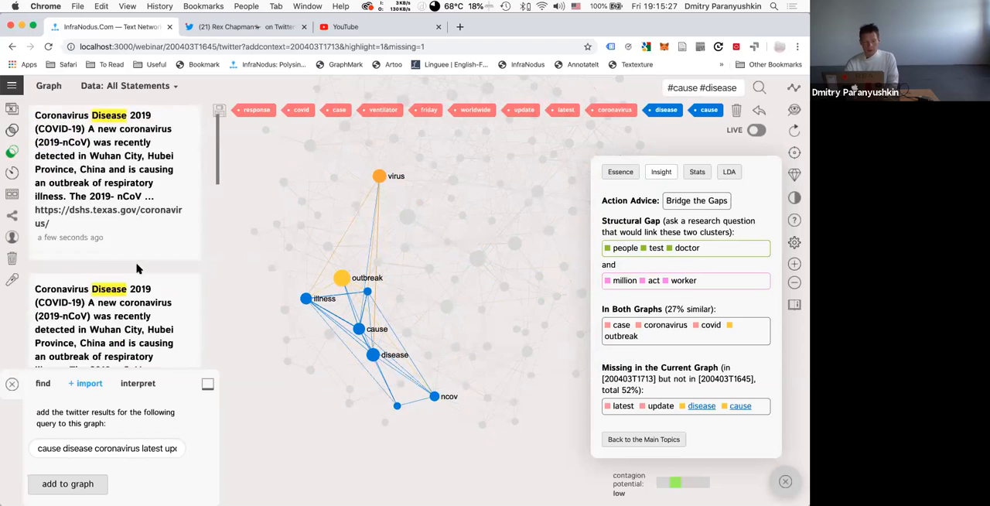
{"action": "scroll", "coordinate": [137, 267], "scroll_direction": "up", "scroll_amount": 5}
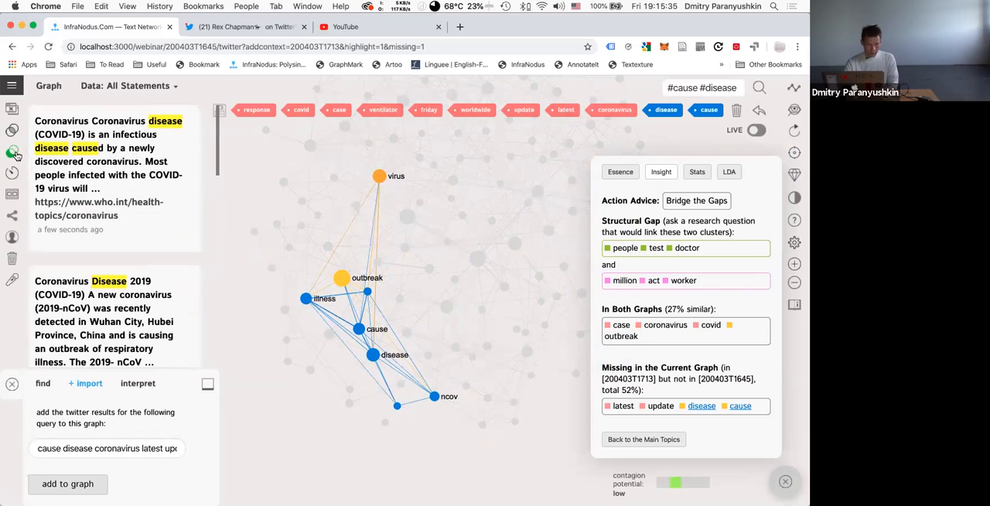
Reverse the comparison to find what Google graph 200403T1713 lacks from Twitter graph 200403T1645, and show the comparison insight.
{"action": "left_click", "coordinate": [12, 86]}
{"action": "left_click", "coordinate": [36, 280]}
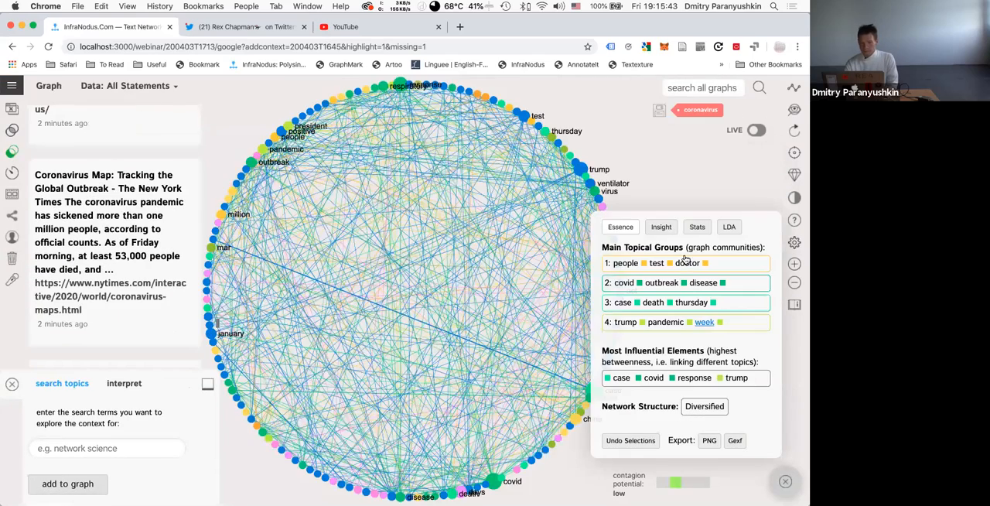
{"action": "left_click", "coordinate": [662, 228]}
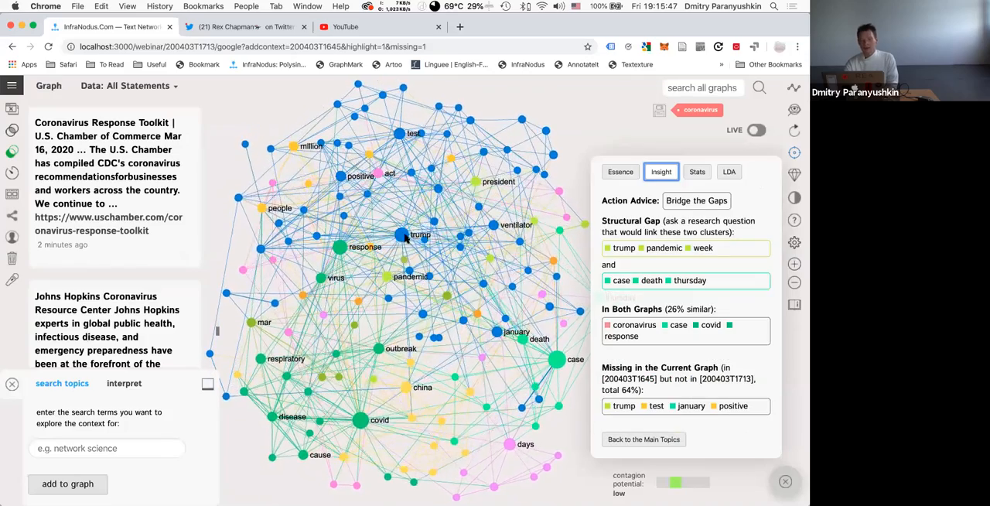
Select the missing terms trump and january in the graph and remove both nodes.
{"action": "left_click_drag", "start_coordinate": [438, 211], "coordinate": [410, 196]}
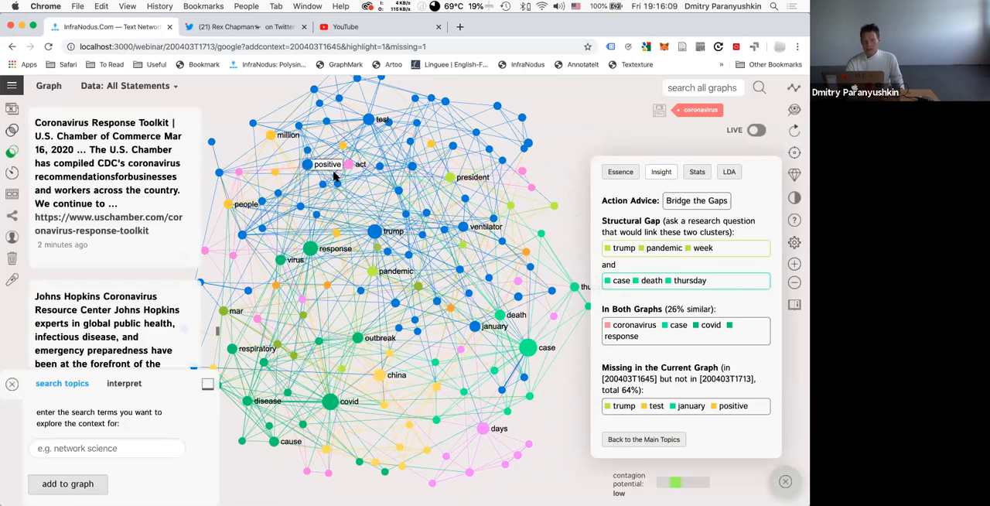
{"action": "left_click", "coordinate": [374, 232]}
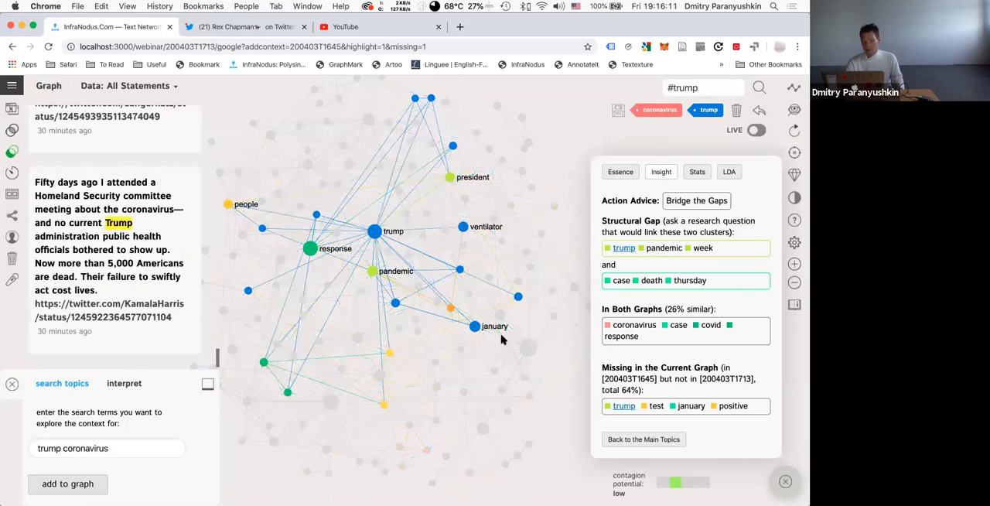
{"action": "left_click", "coordinate": [475, 325]}
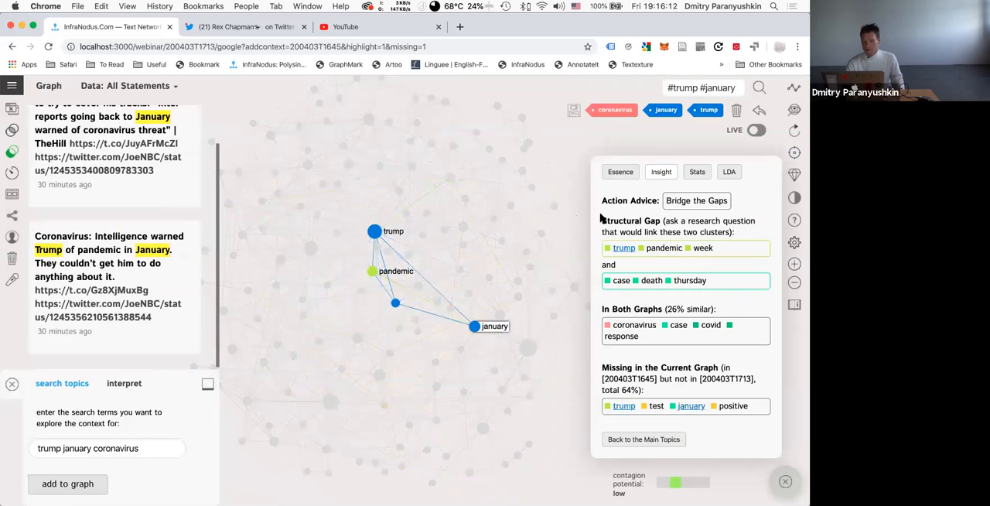
{"action": "left_click", "coordinate": [737, 112]}
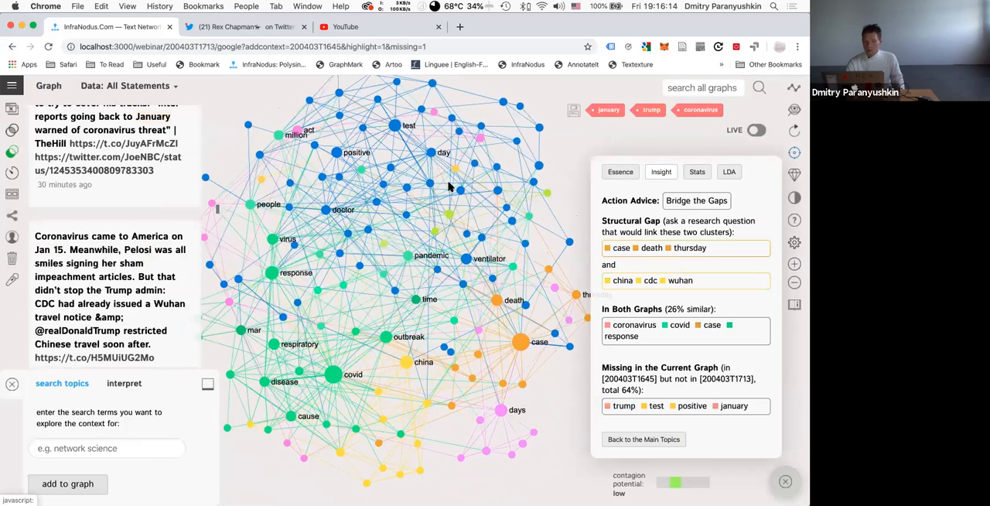
Examine the statements that link positive, test and doctor, narrow the view to doctor alone, and clear the selection.
{"action": "left_click", "coordinate": [338, 149]}
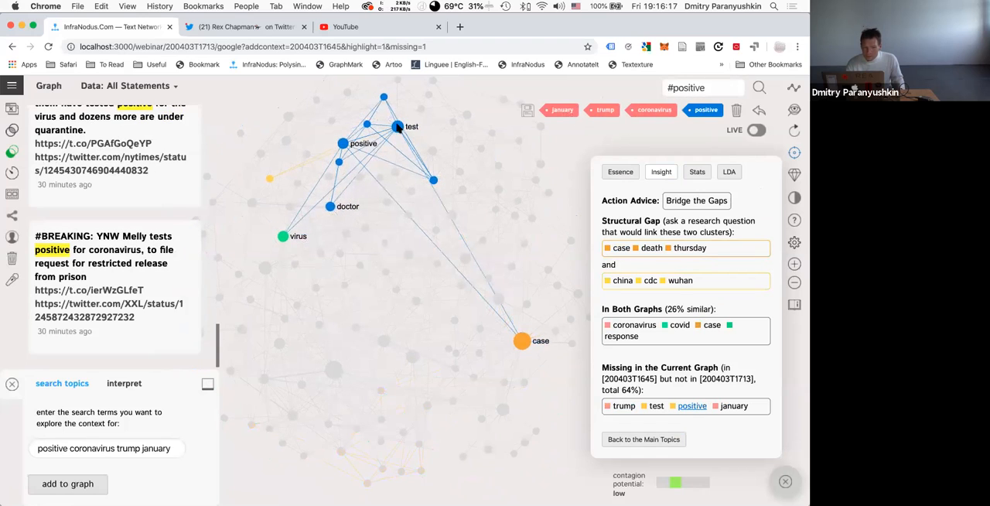
{"action": "left_click", "coordinate": [396, 126]}
{"action": "left_click", "coordinate": [331, 205]}
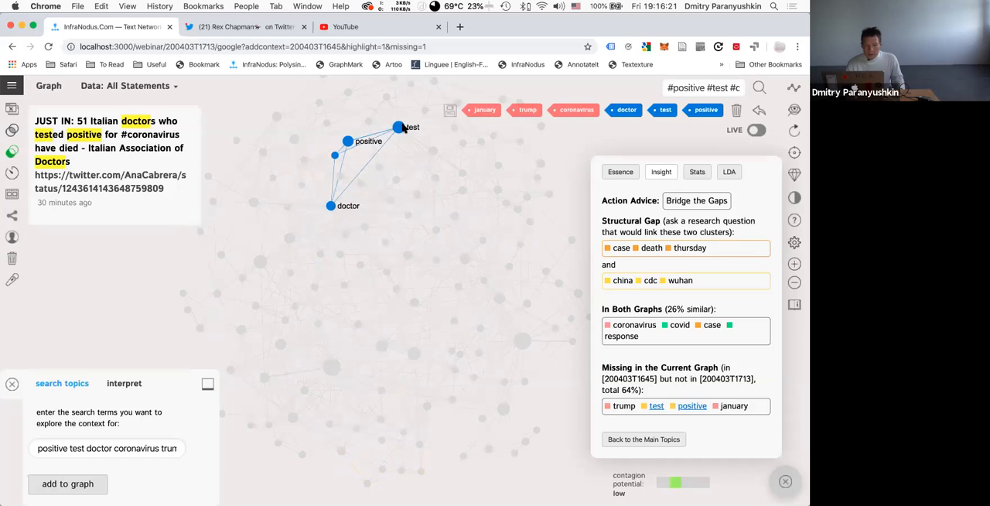
{"action": "left_click", "coordinate": [398, 127]}
{"action": "left_click", "coordinate": [348, 141]}
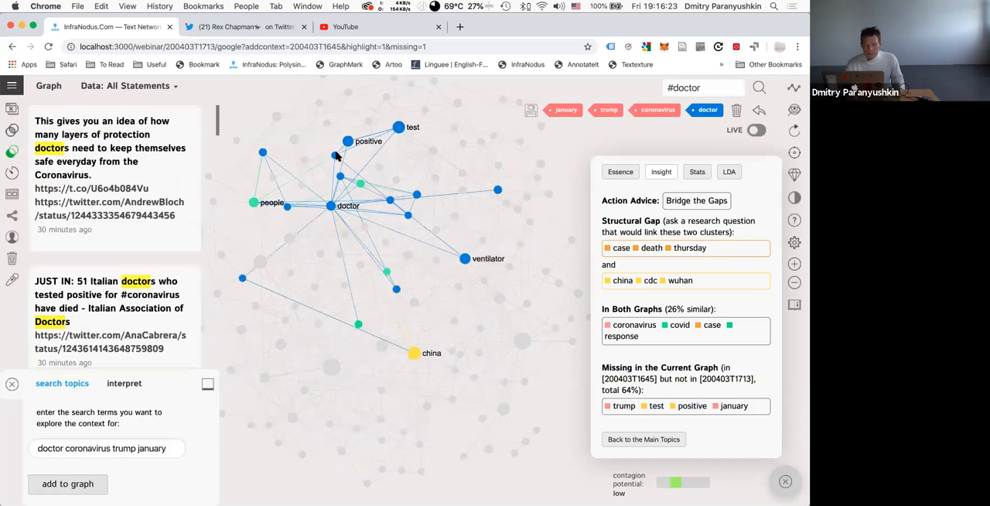
{"action": "left_click", "coordinate": [331, 206]}
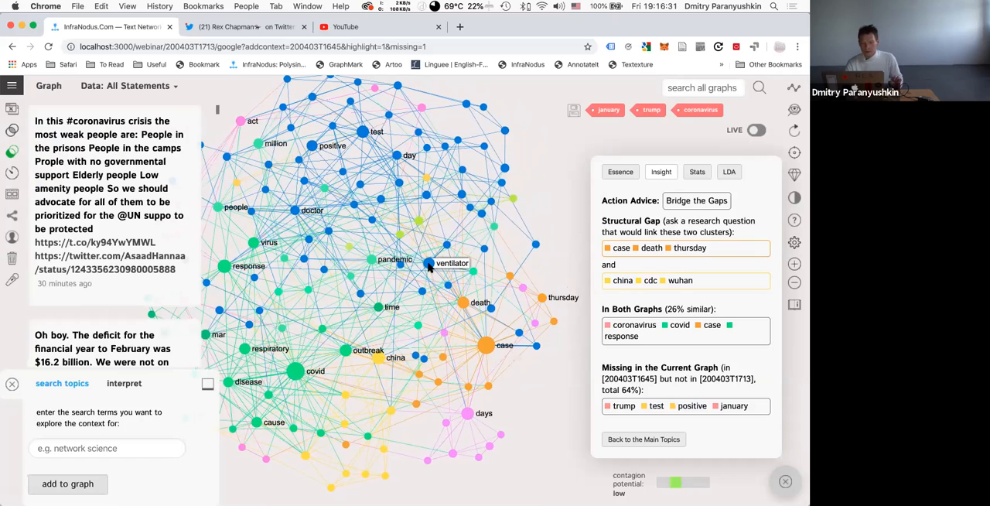
Examine the statements on ventilator, pairing it first with doctor and then with patient, and deselect all the nodes.
{"action": "left_click", "coordinate": [429, 265]}
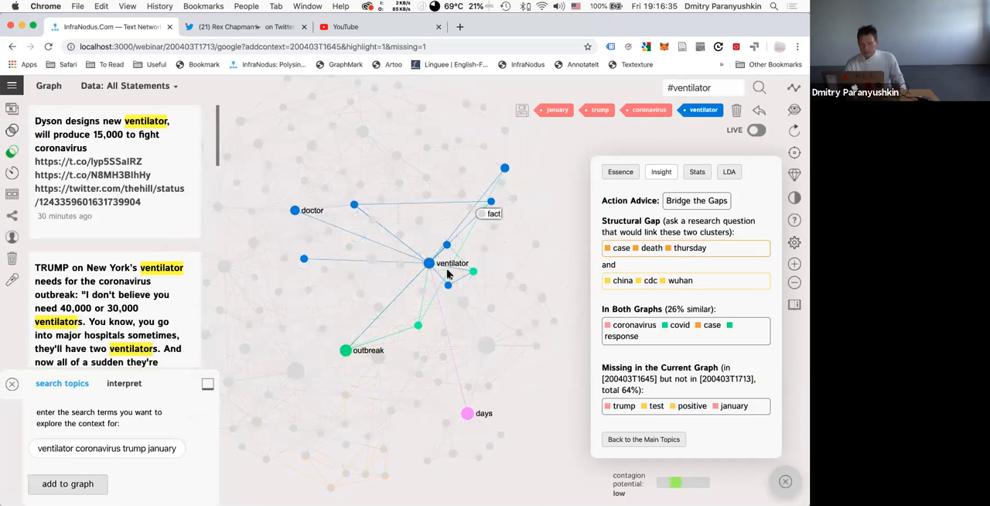
{"action": "left_click", "coordinate": [294, 211]}
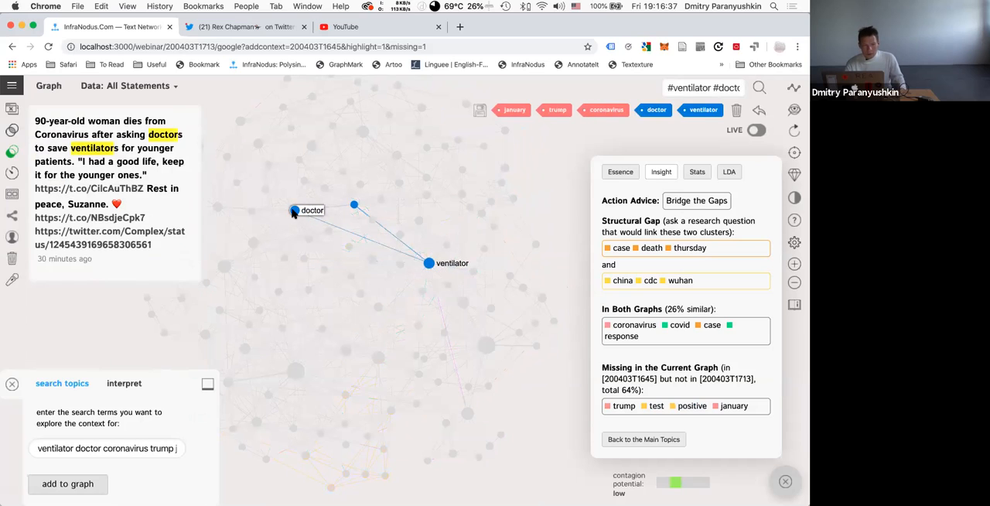
{"action": "left_click", "coordinate": [294, 212]}
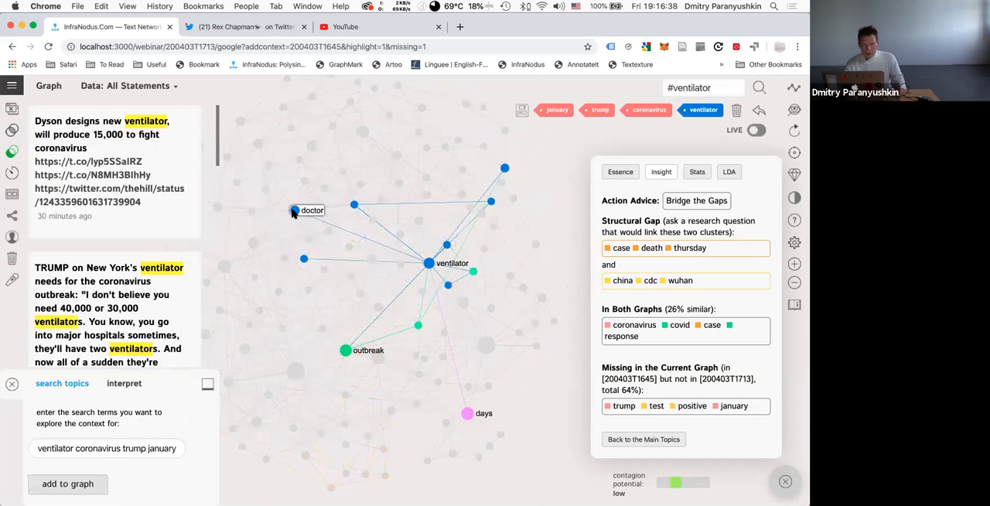
{"action": "left_click", "coordinate": [490, 202]}
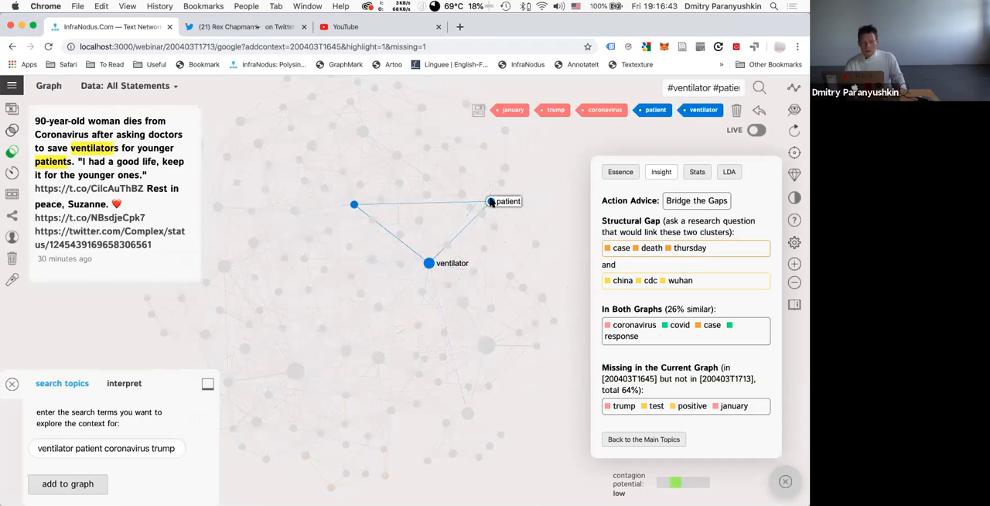
{"action": "left_click", "coordinate": [491, 202]}
{"action": "left_click", "coordinate": [429, 263]}
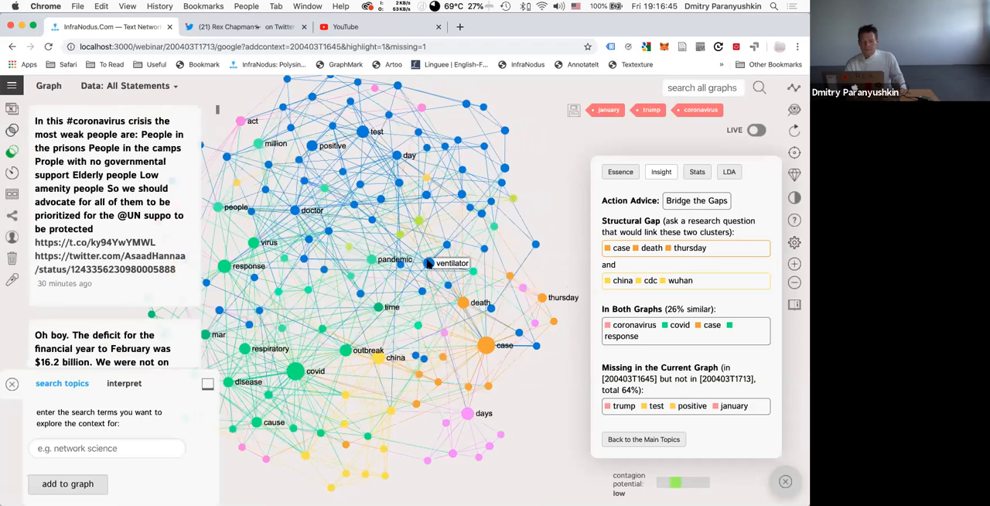